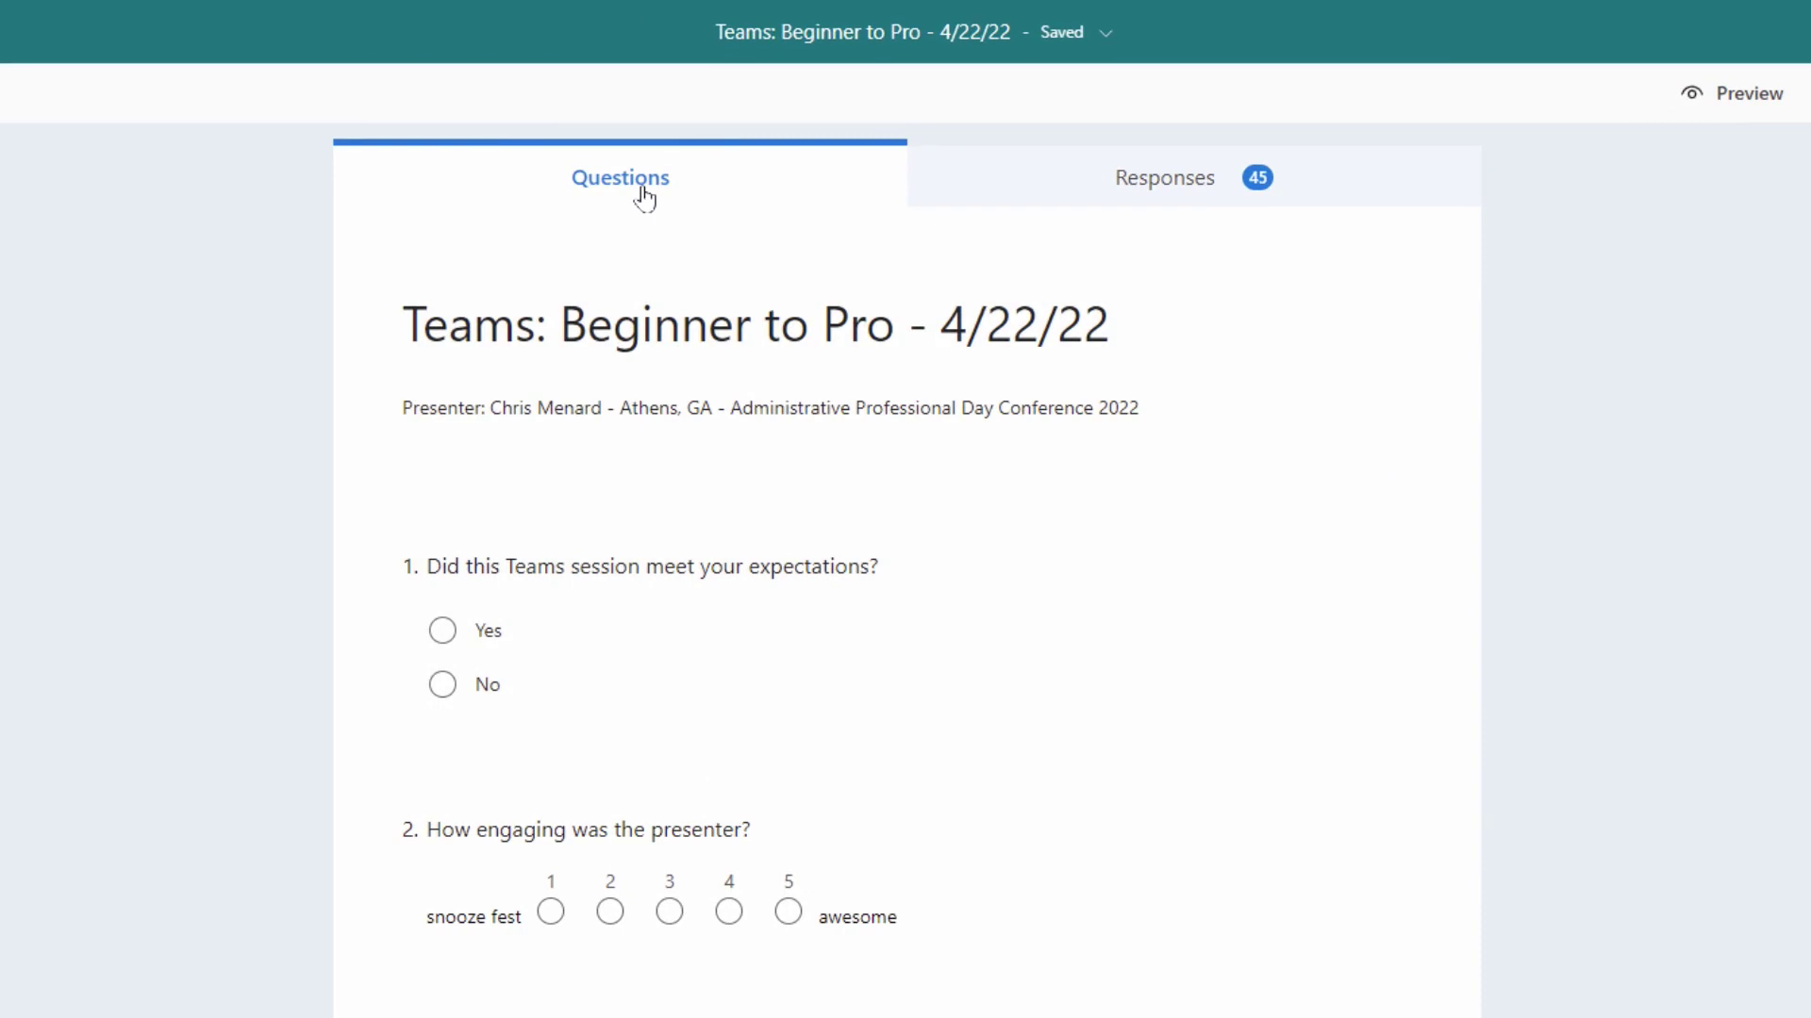
Preview the Teams survey as a respondent in the phone layout, scrolling through it
left_click(1738, 103)
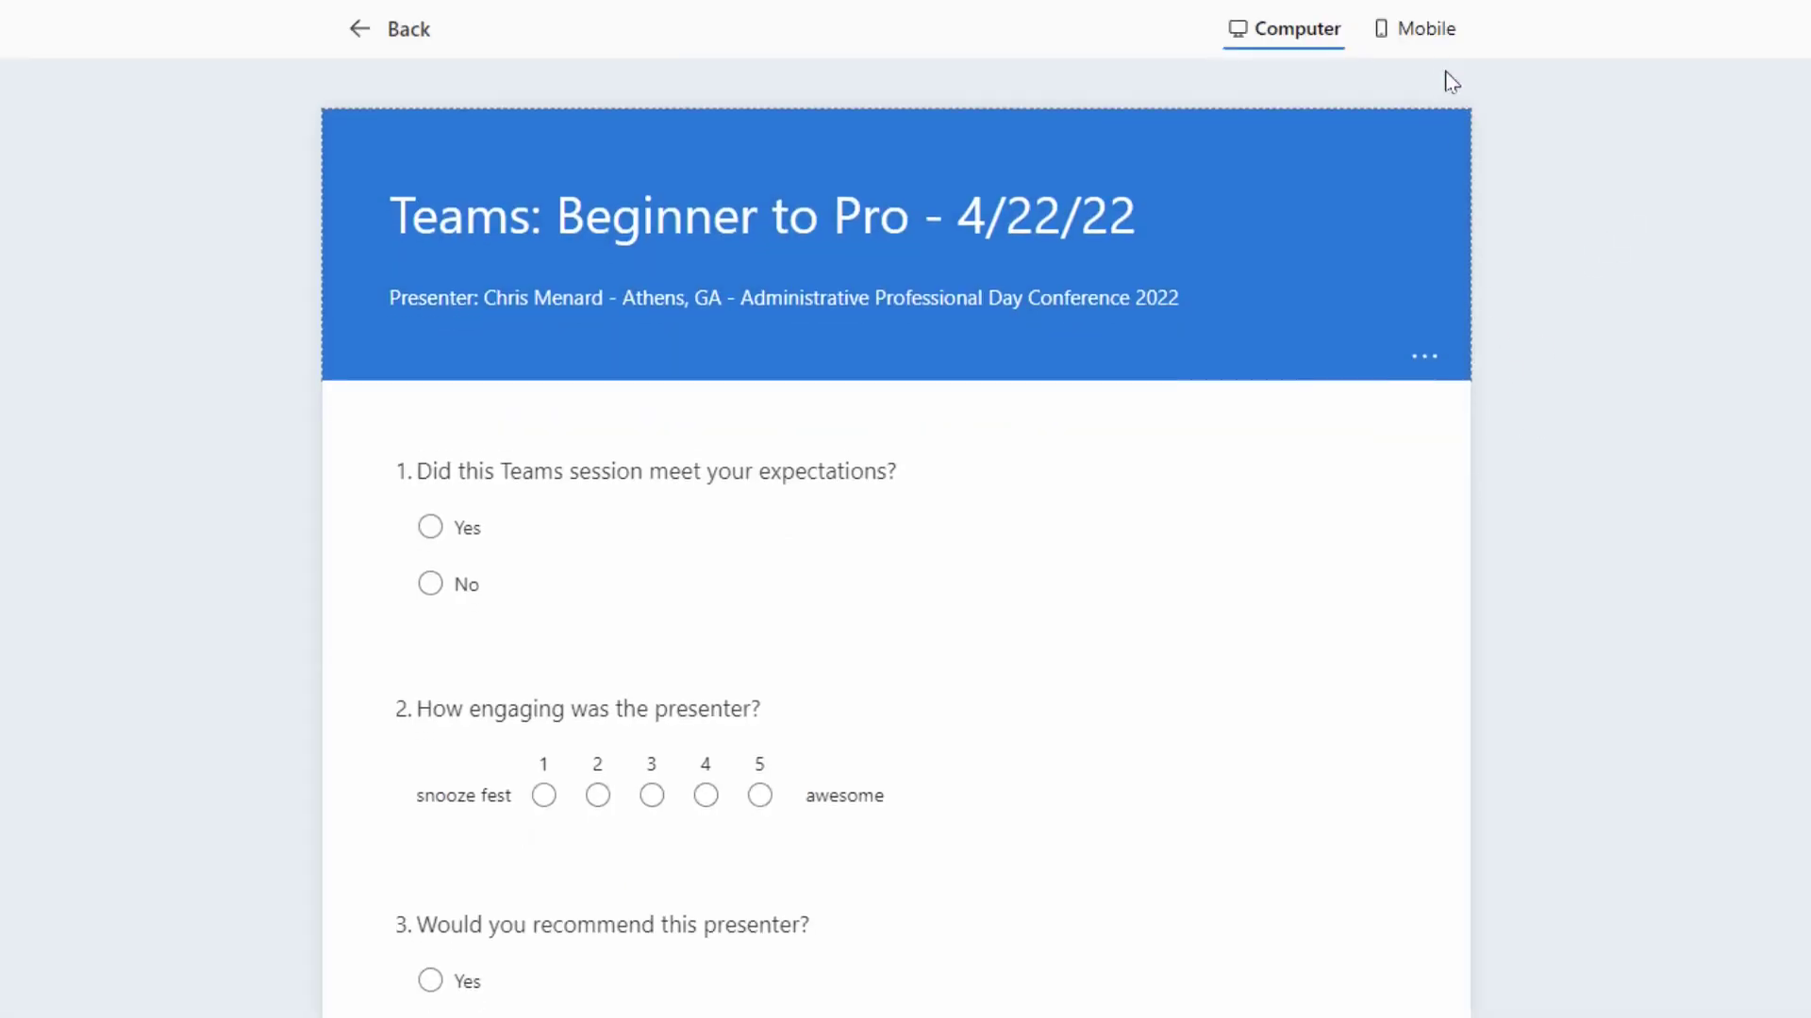
left_click(1426, 28)
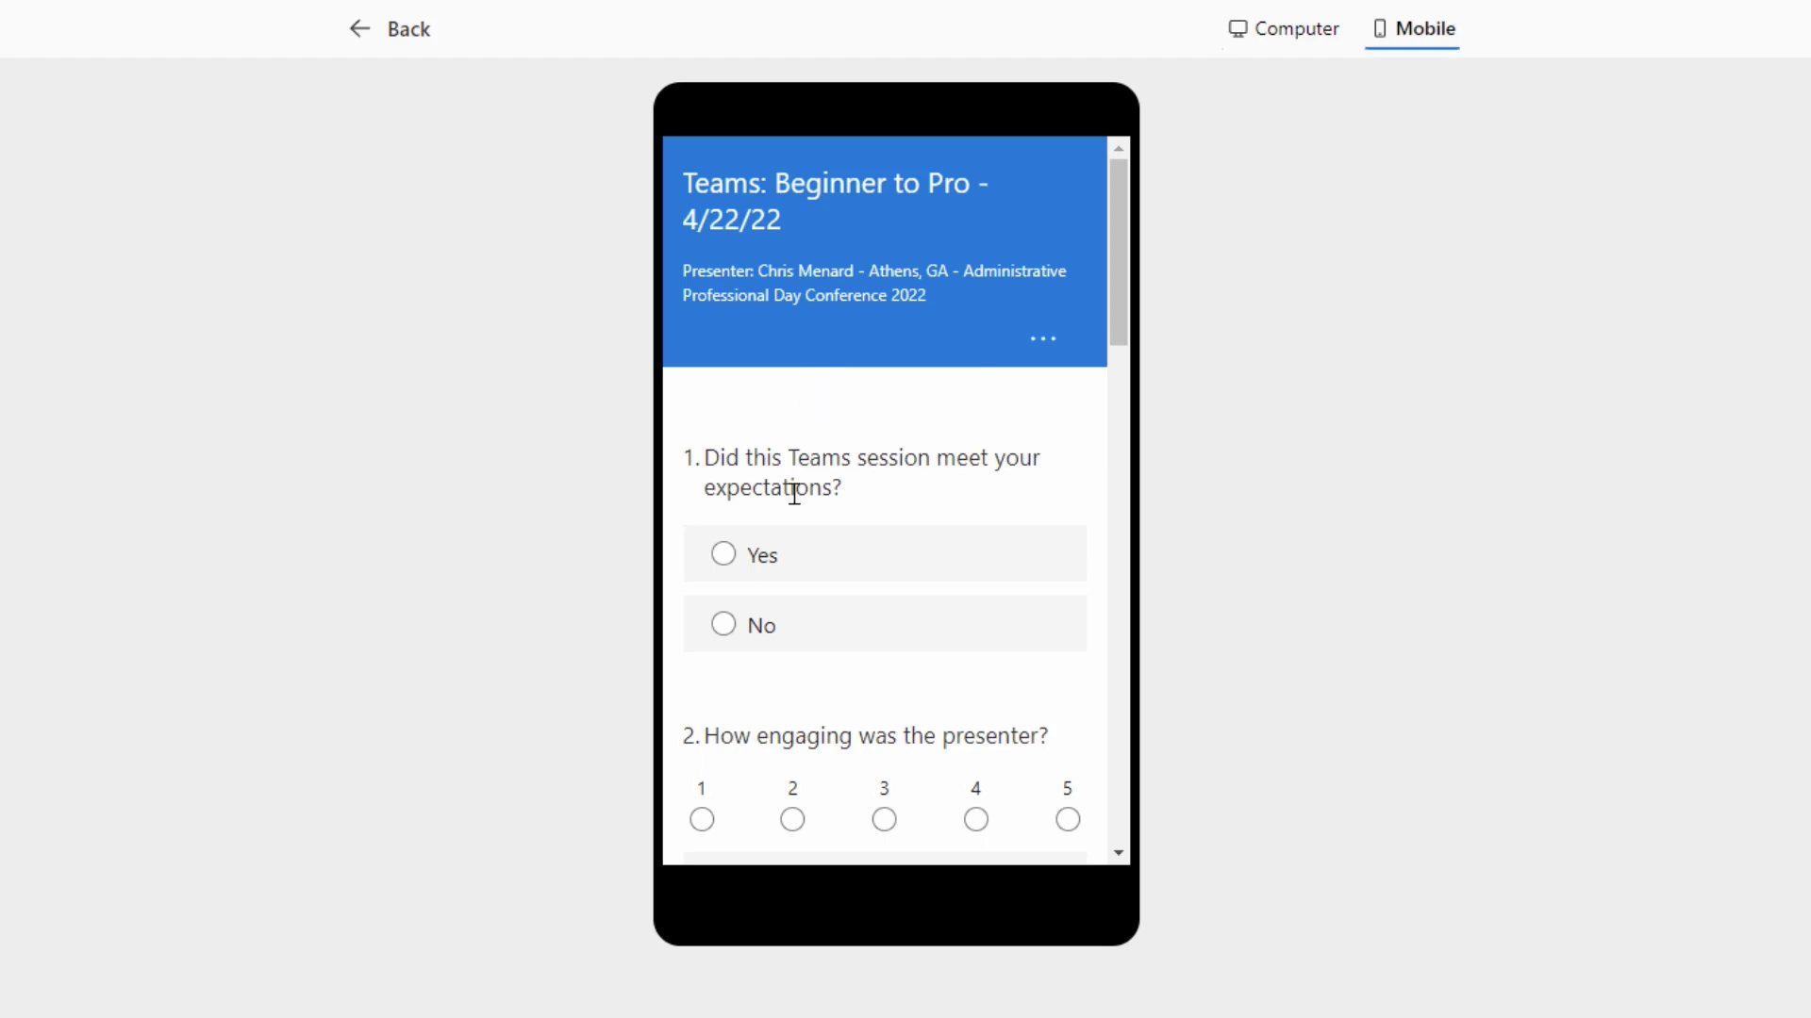
left_click_drag(1132, 320, 1082, 764)
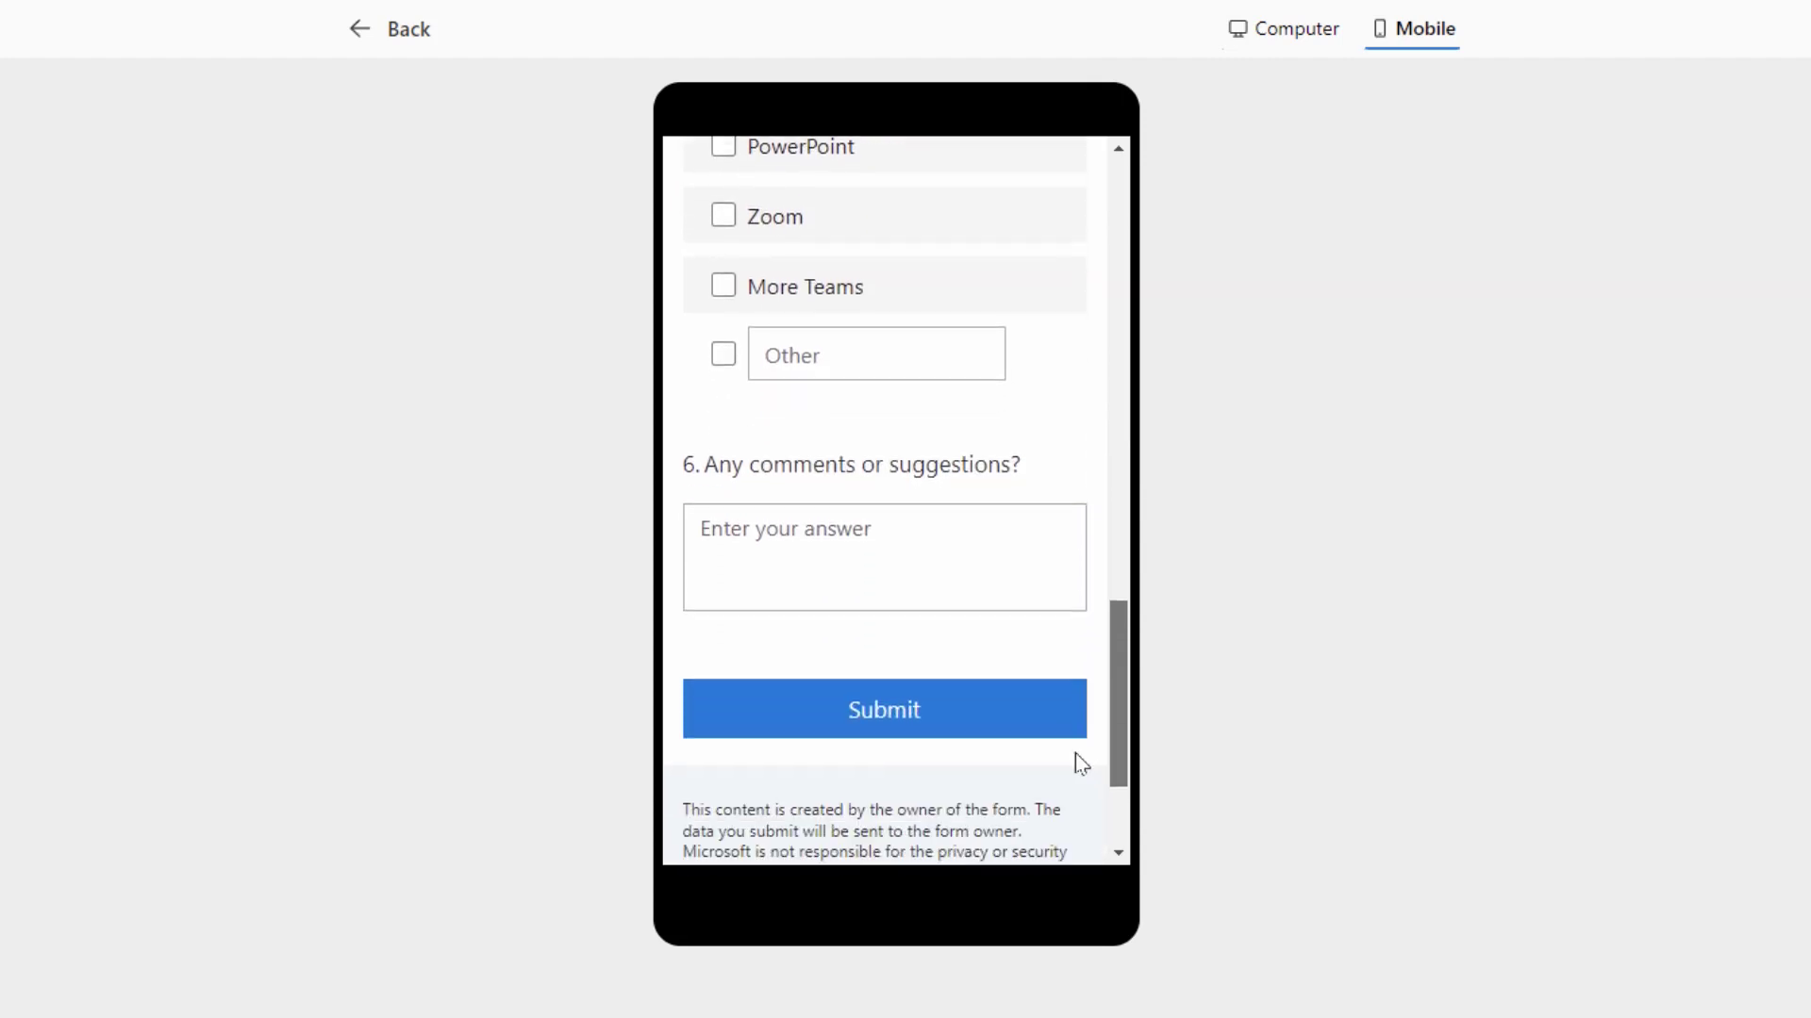
left_click_drag(1081, 764, 1101, 262)
Return to editing and view the response summary: 45 responses, 16:07 average time
left_click(408, 30)
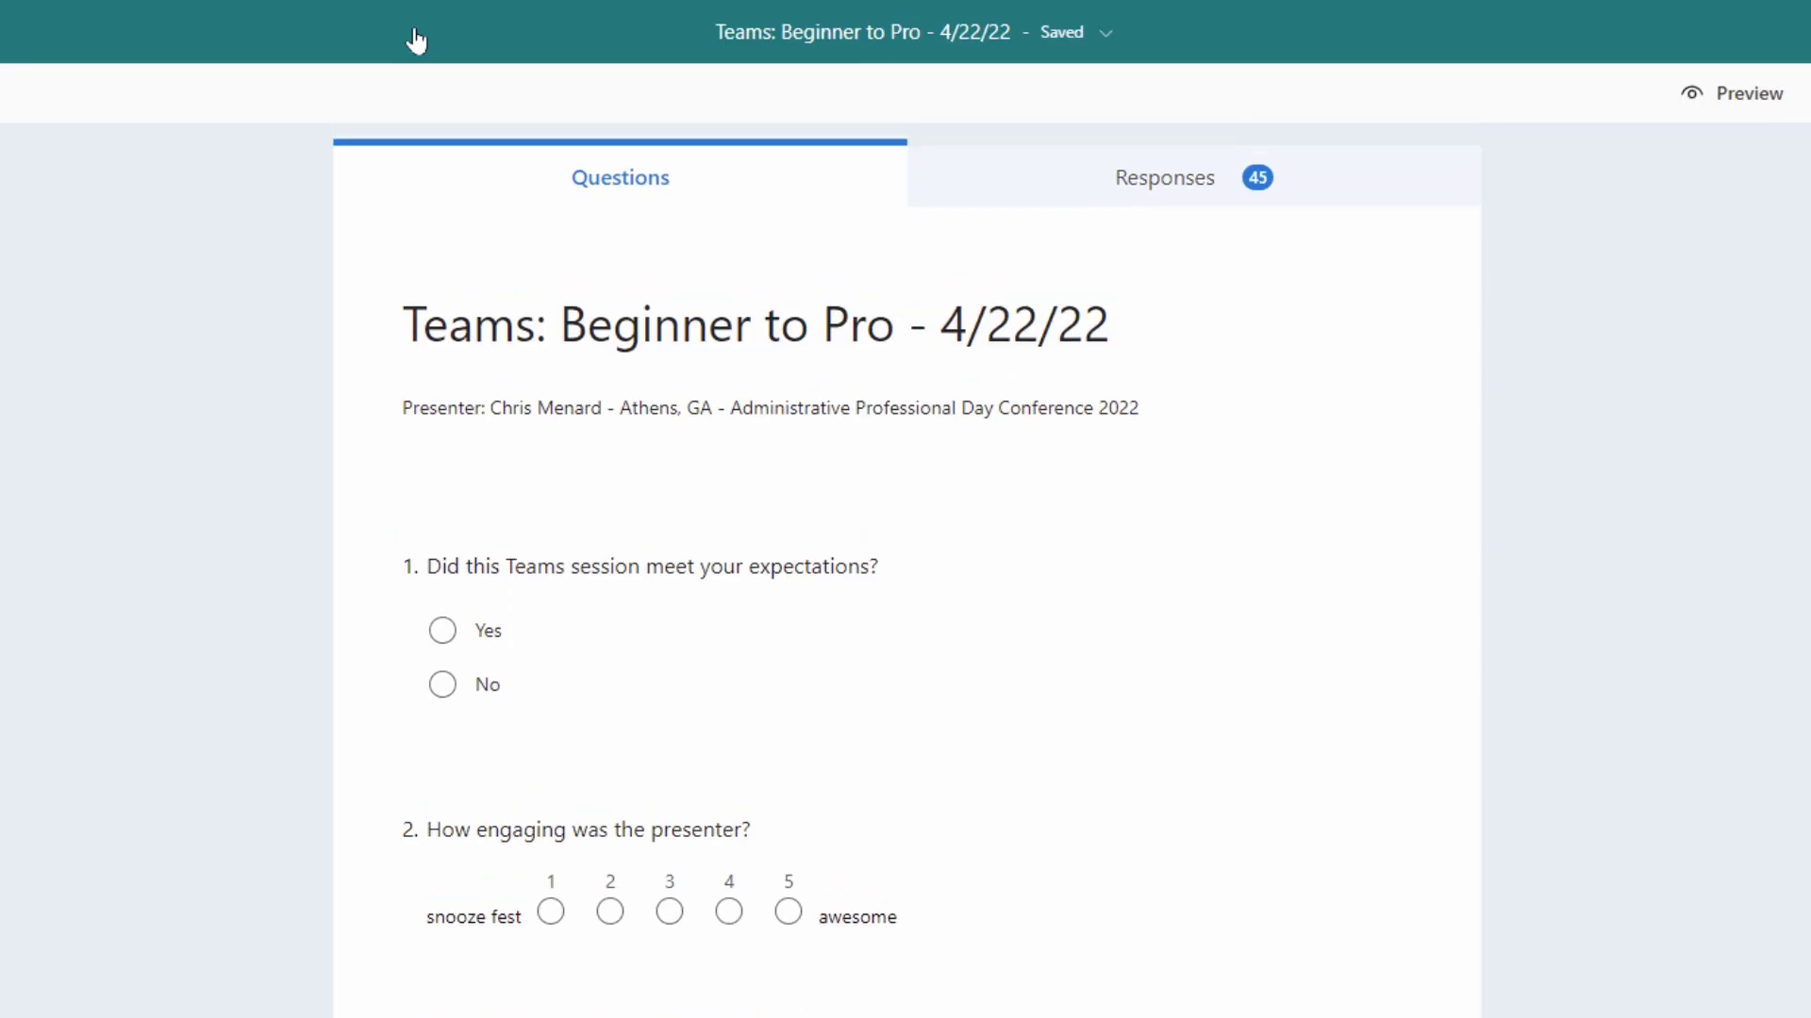
left_click(1171, 189)
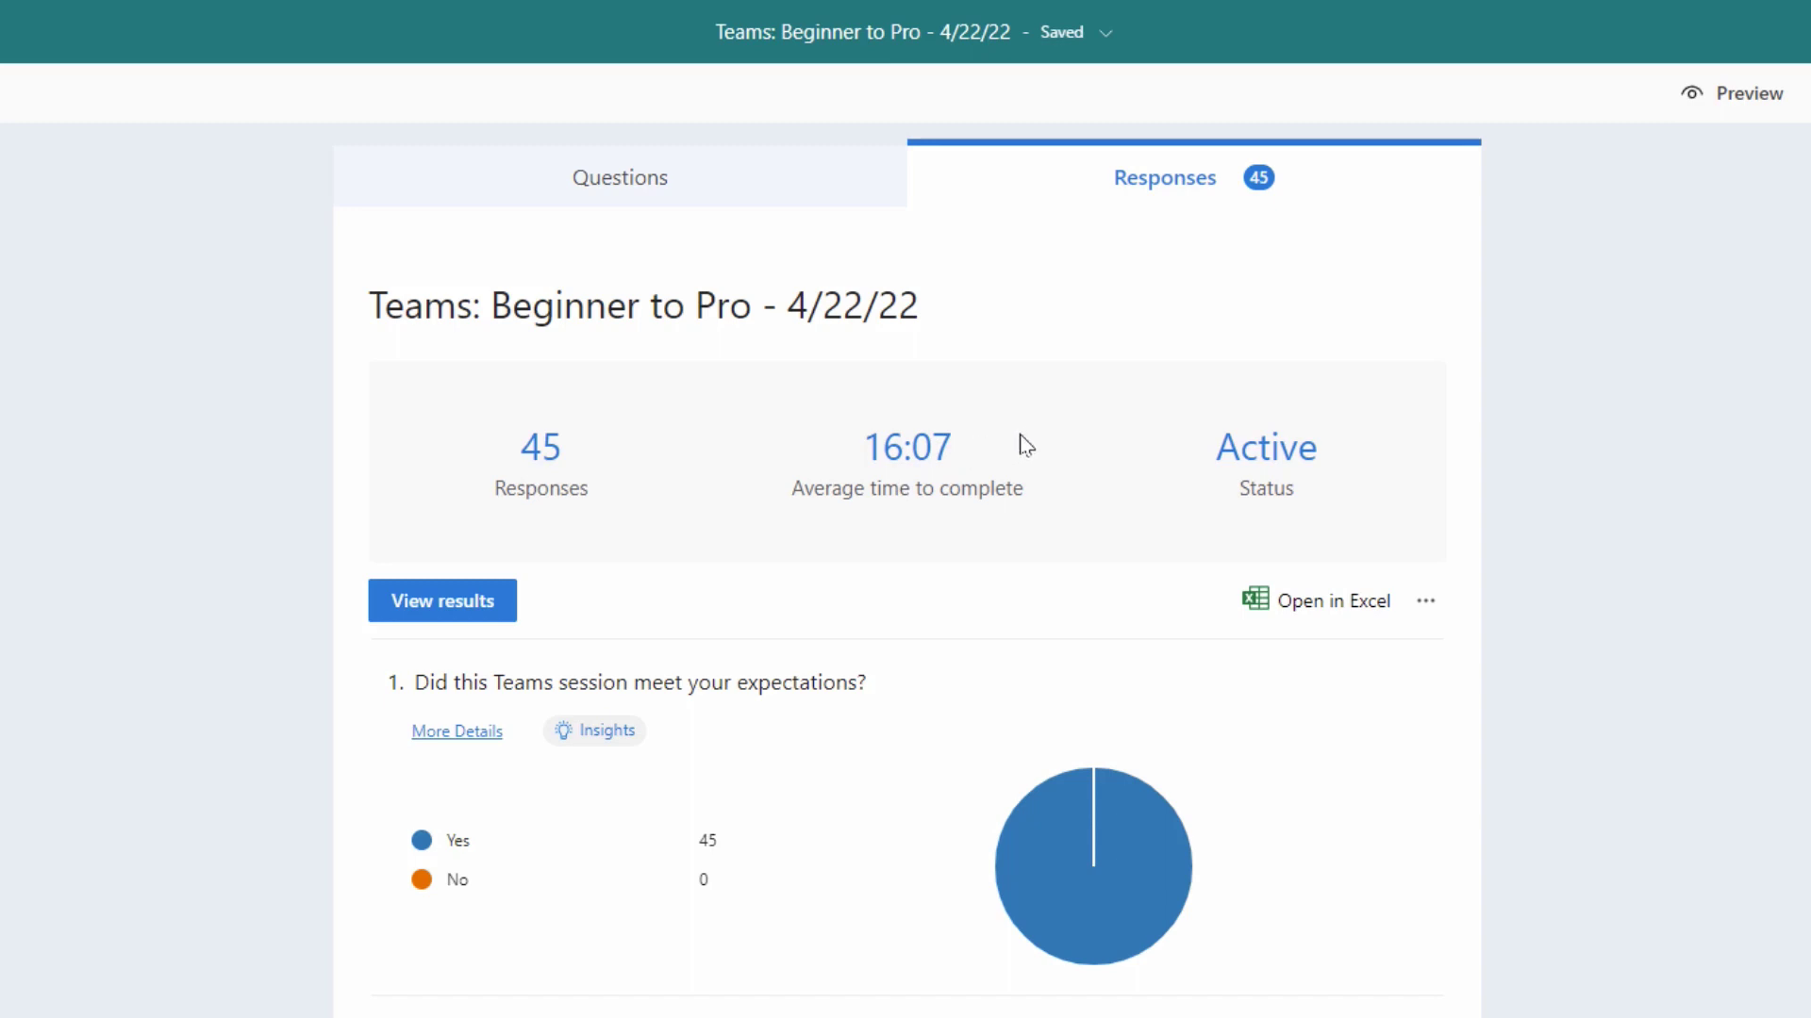
scroll(982, 458, "down", 1)
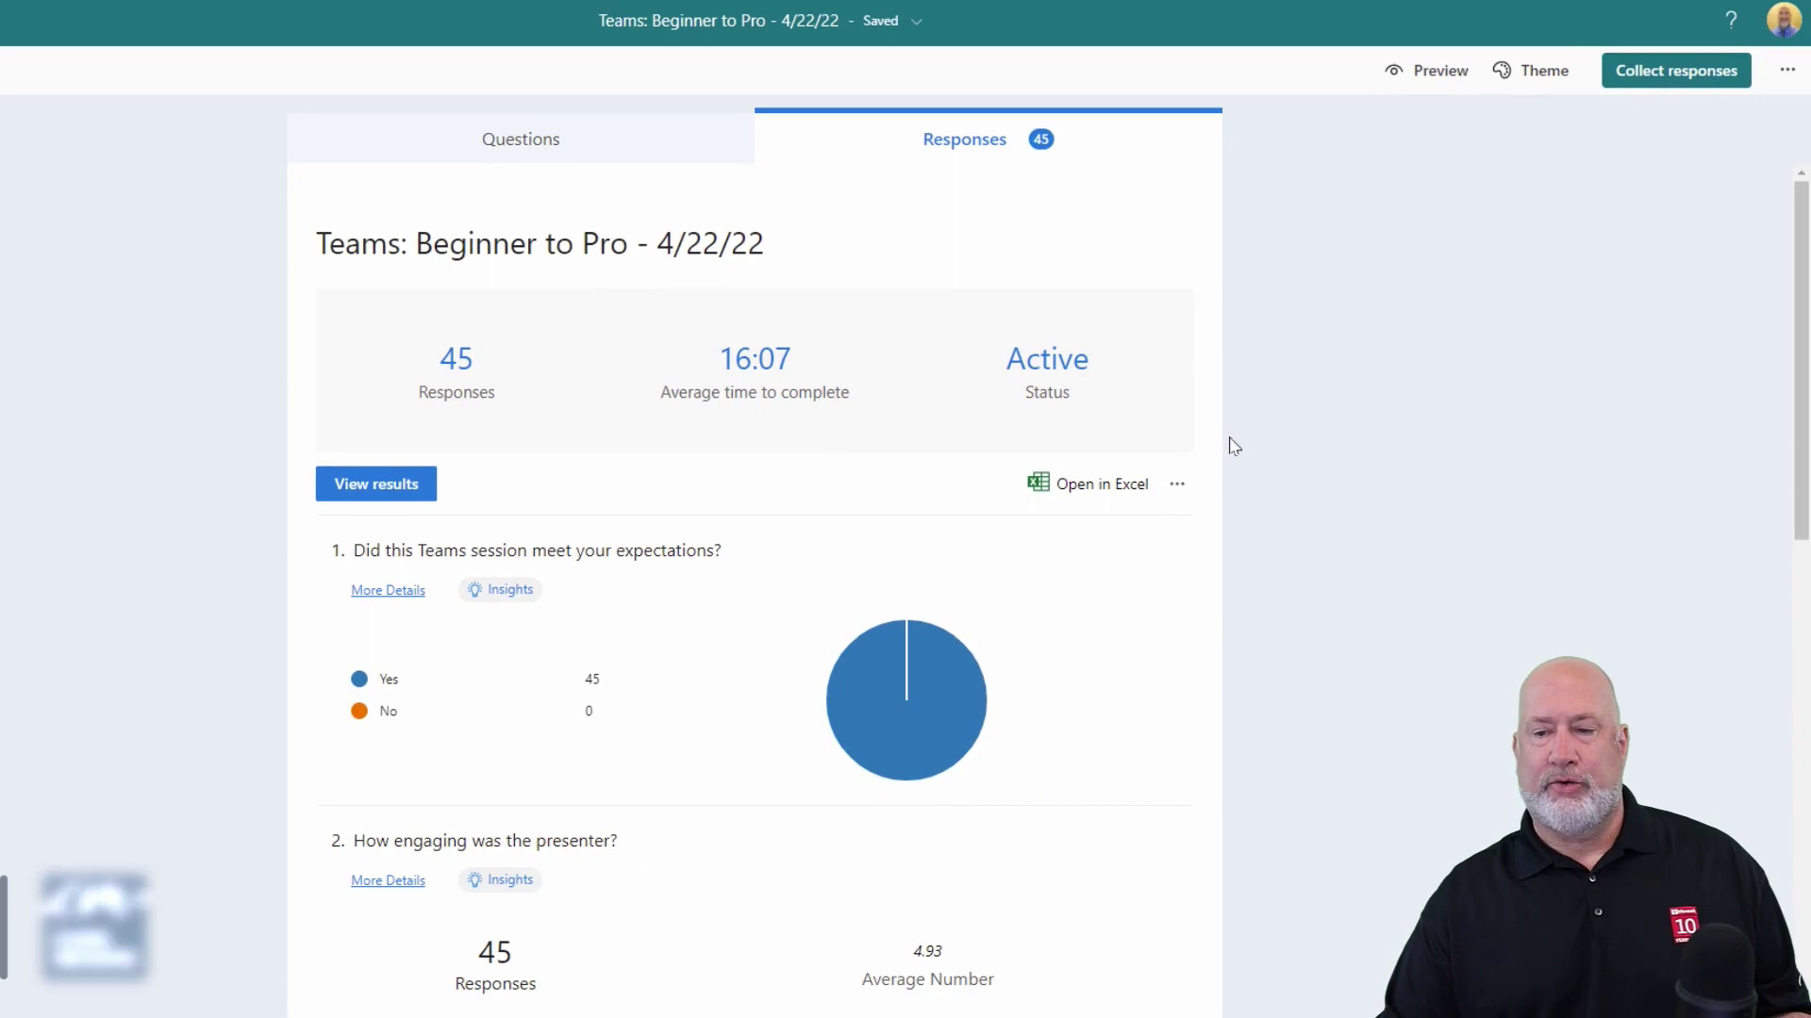
scroll(1339, 391, "down", 2)
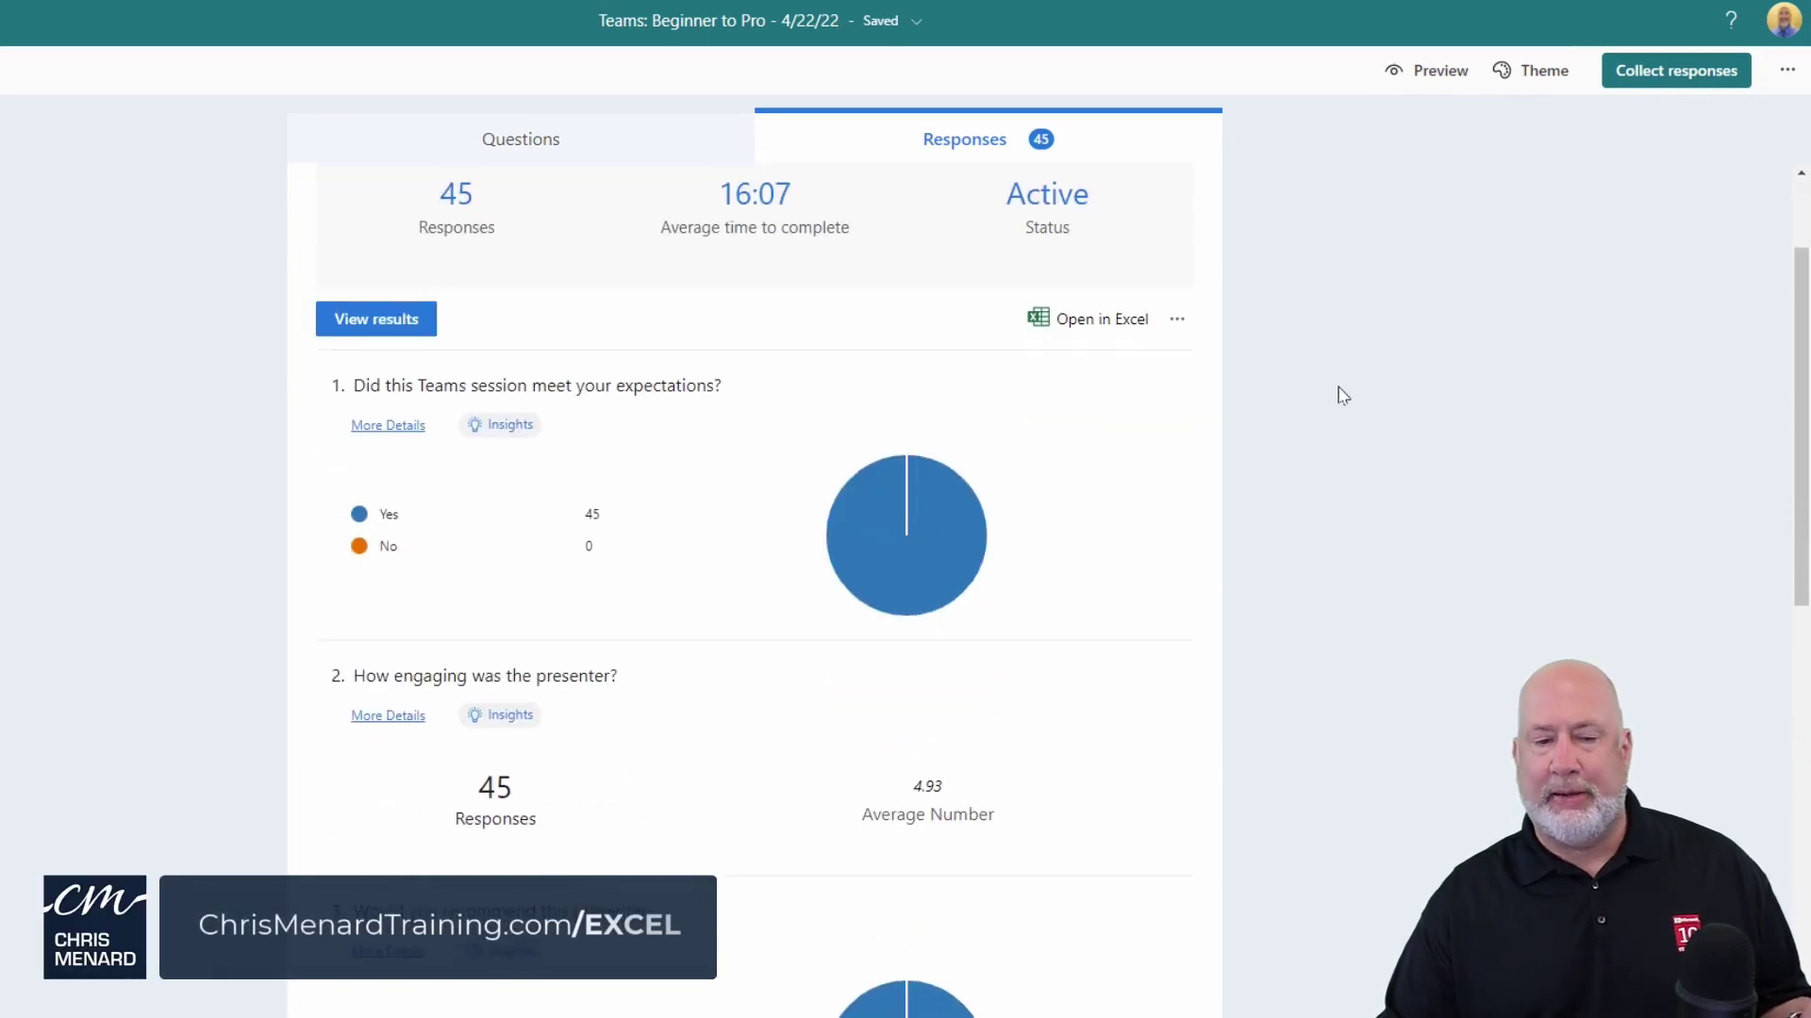
scroll(1343, 394, "down", 2)
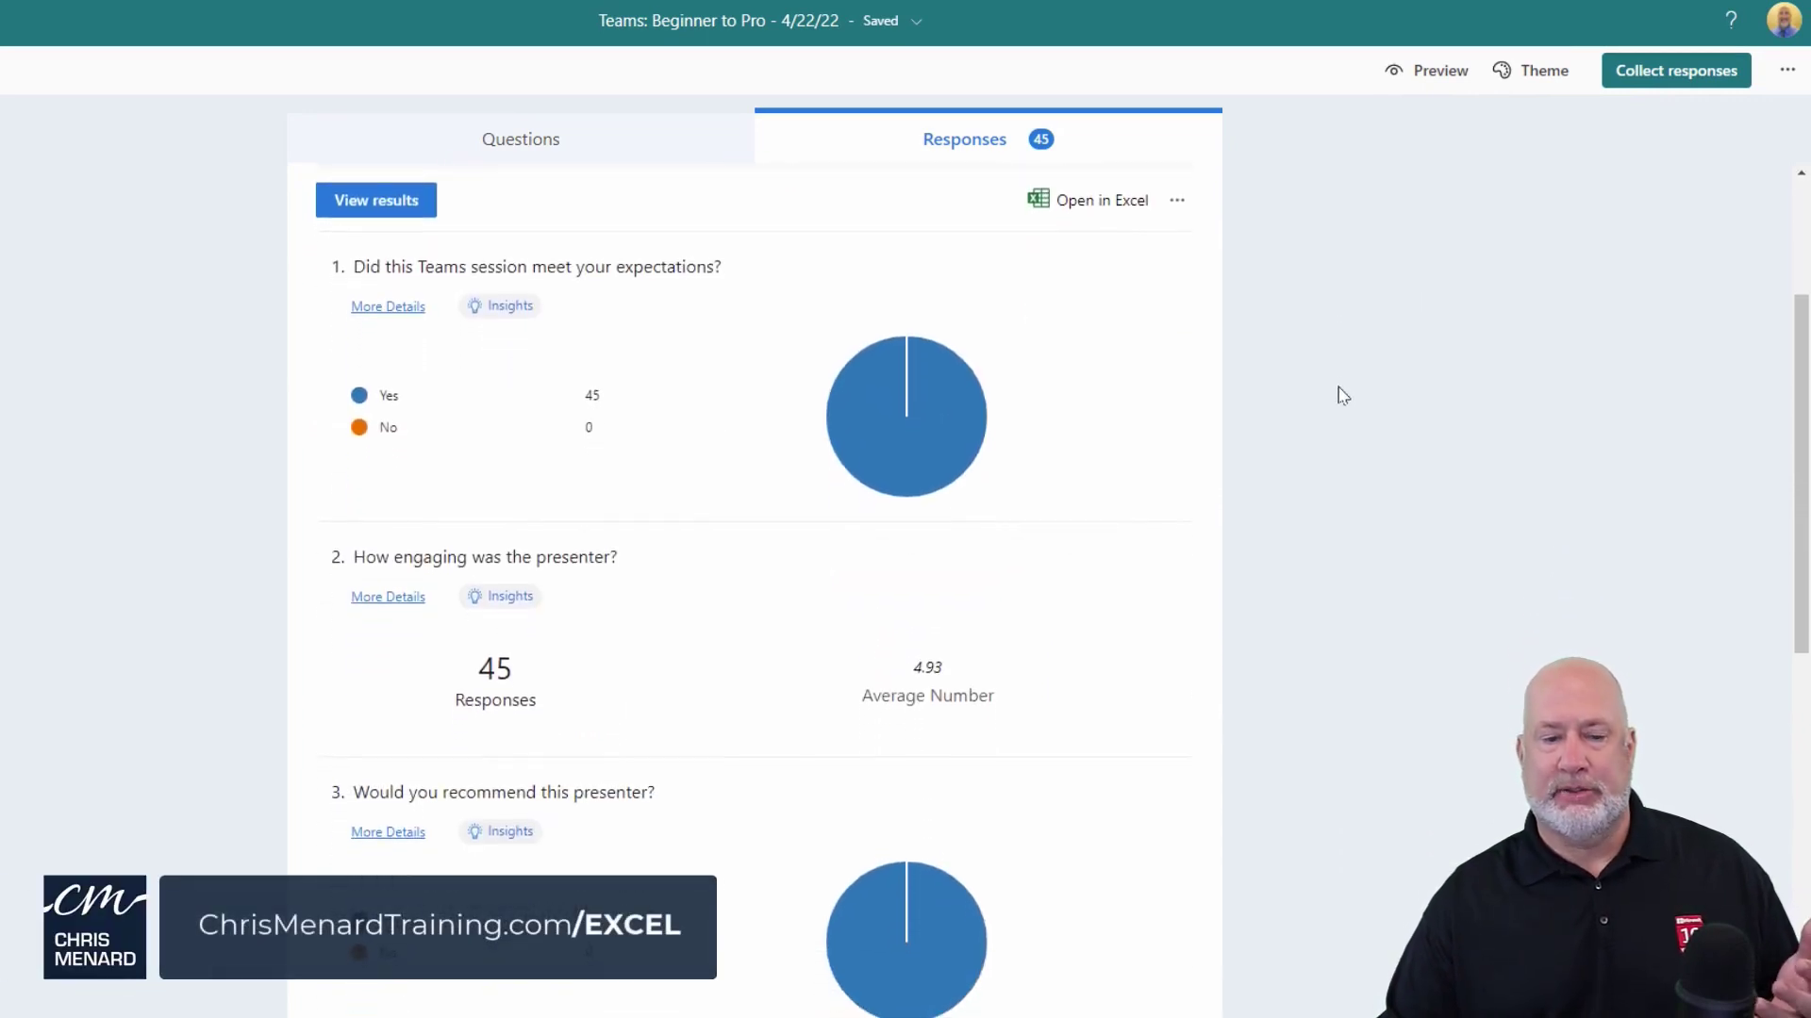
scroll(1343, 394, "down", 3)
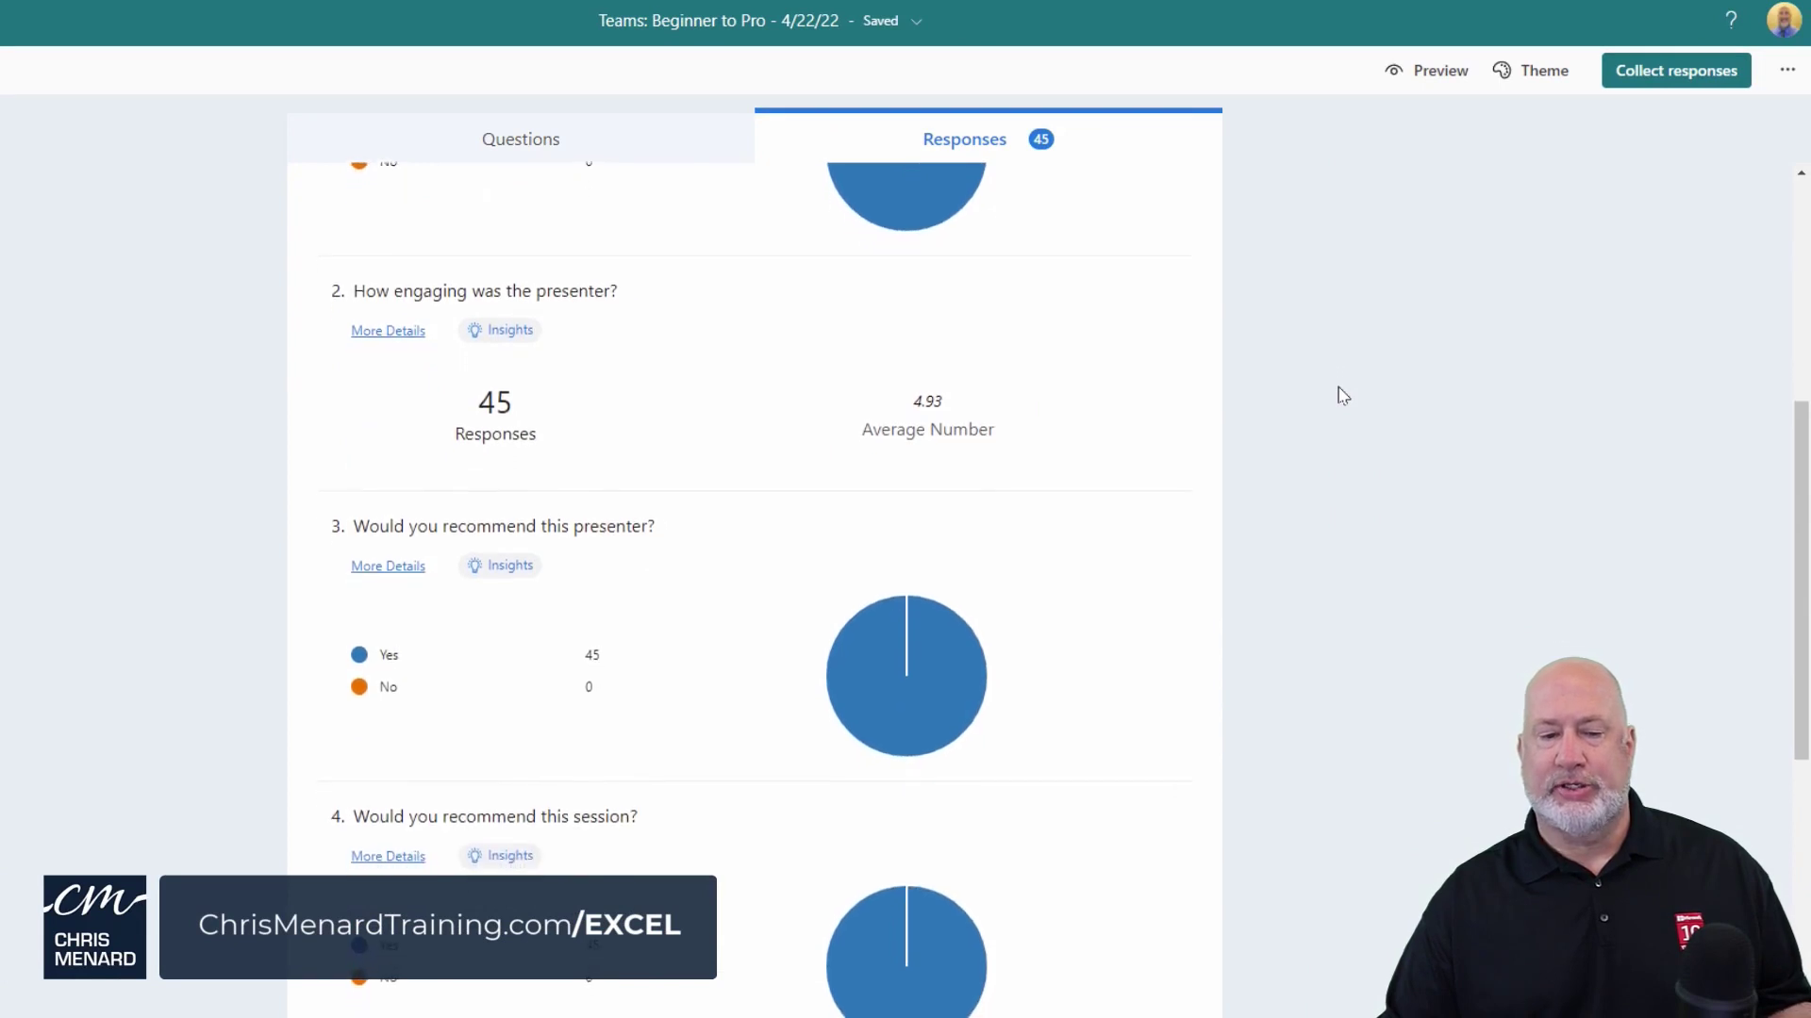
scroll(1343, 394, "down", 3)
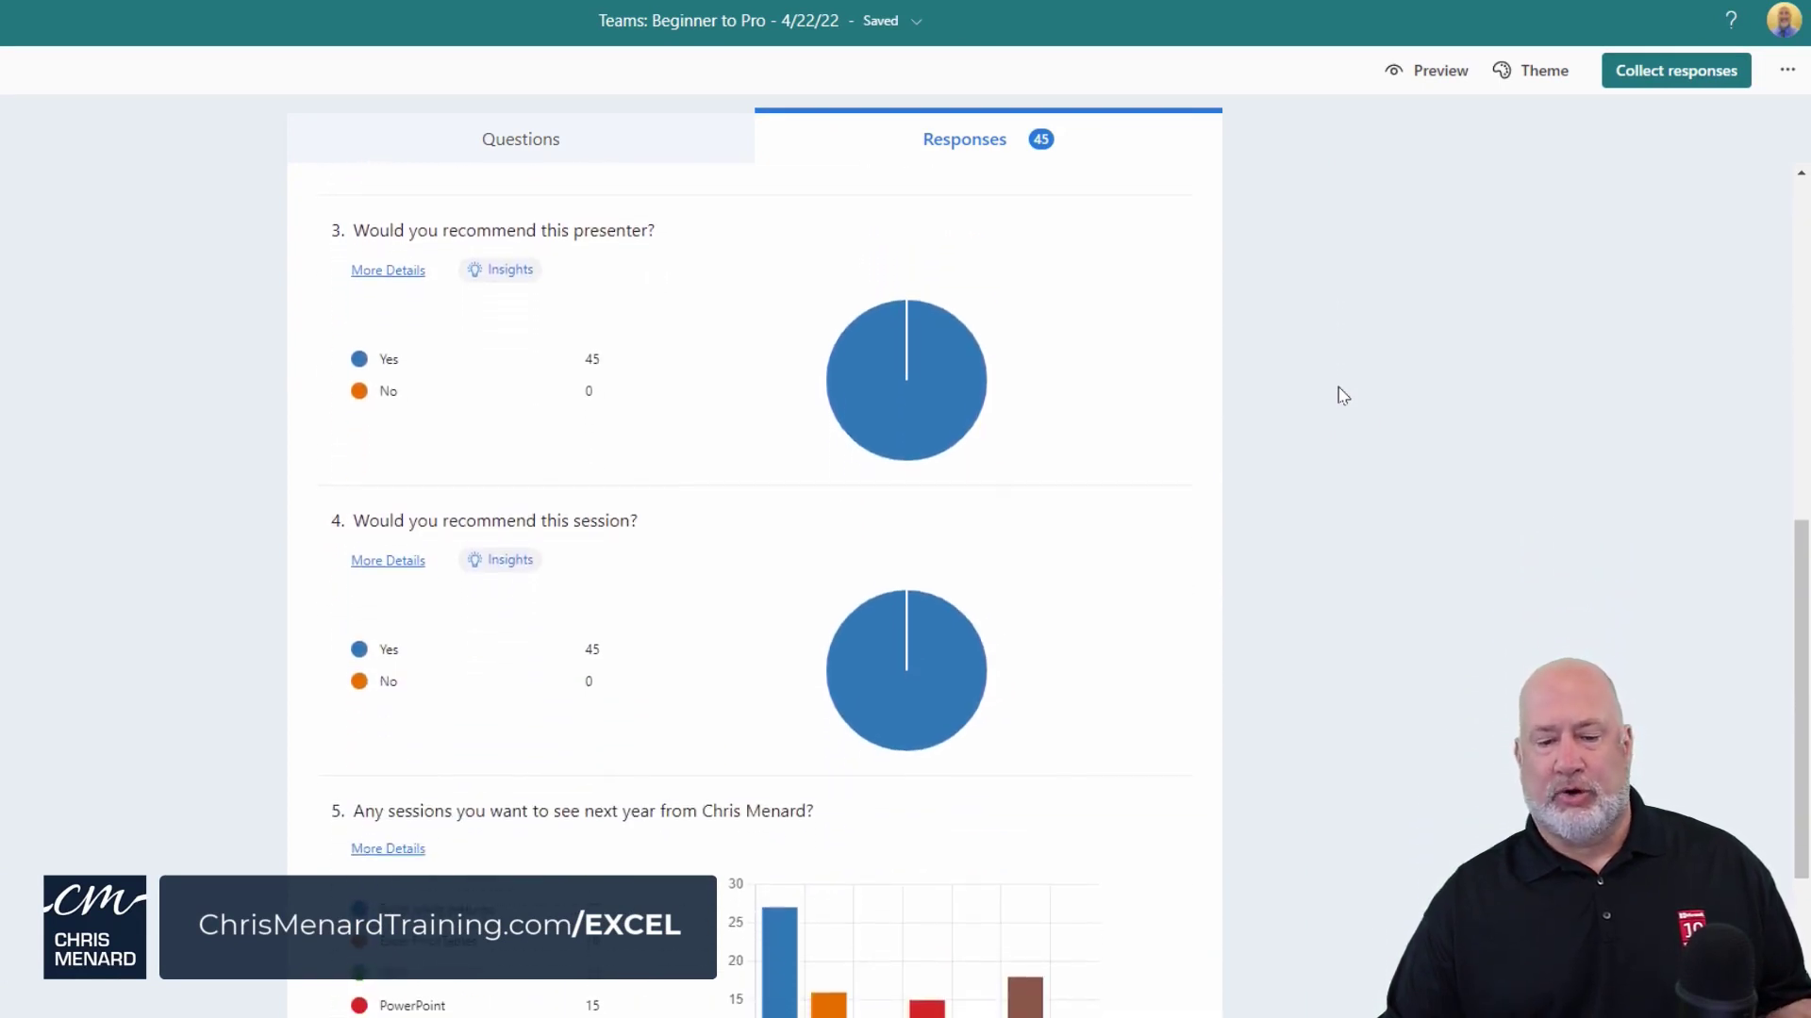
scroll(1343, 394, "down", 2)
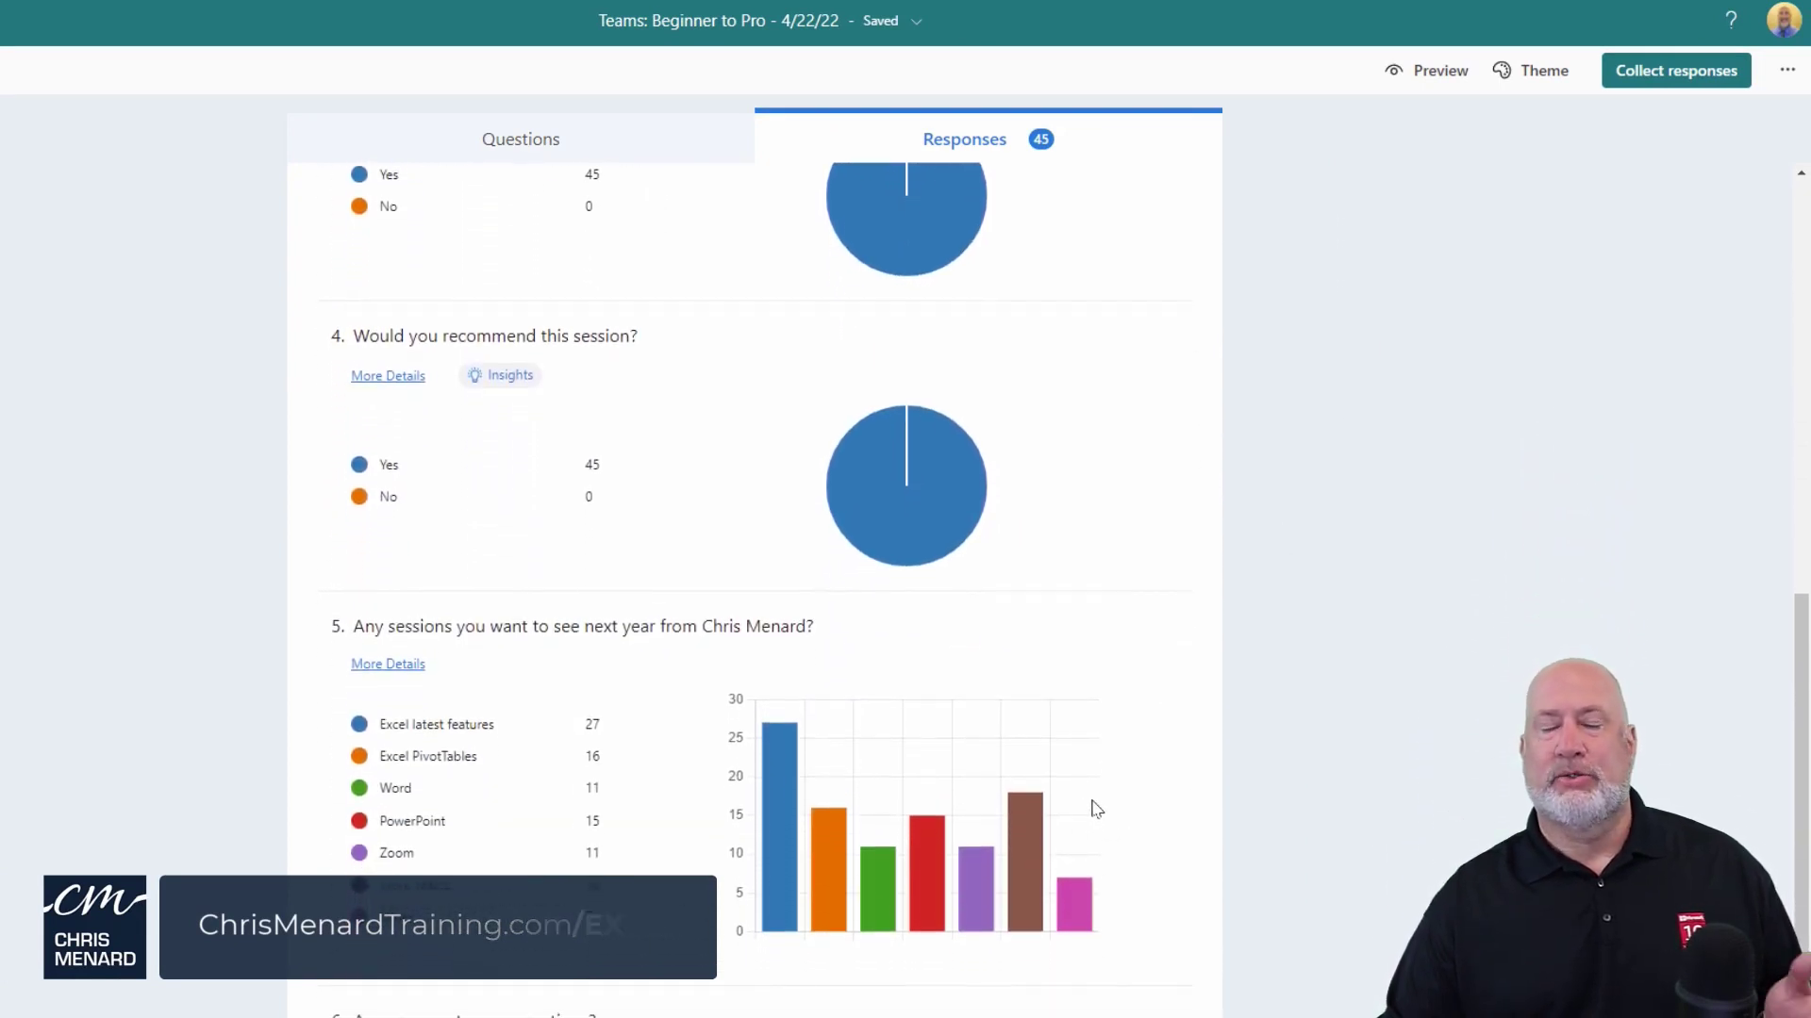
scroll(1093, 806, "up", 12)
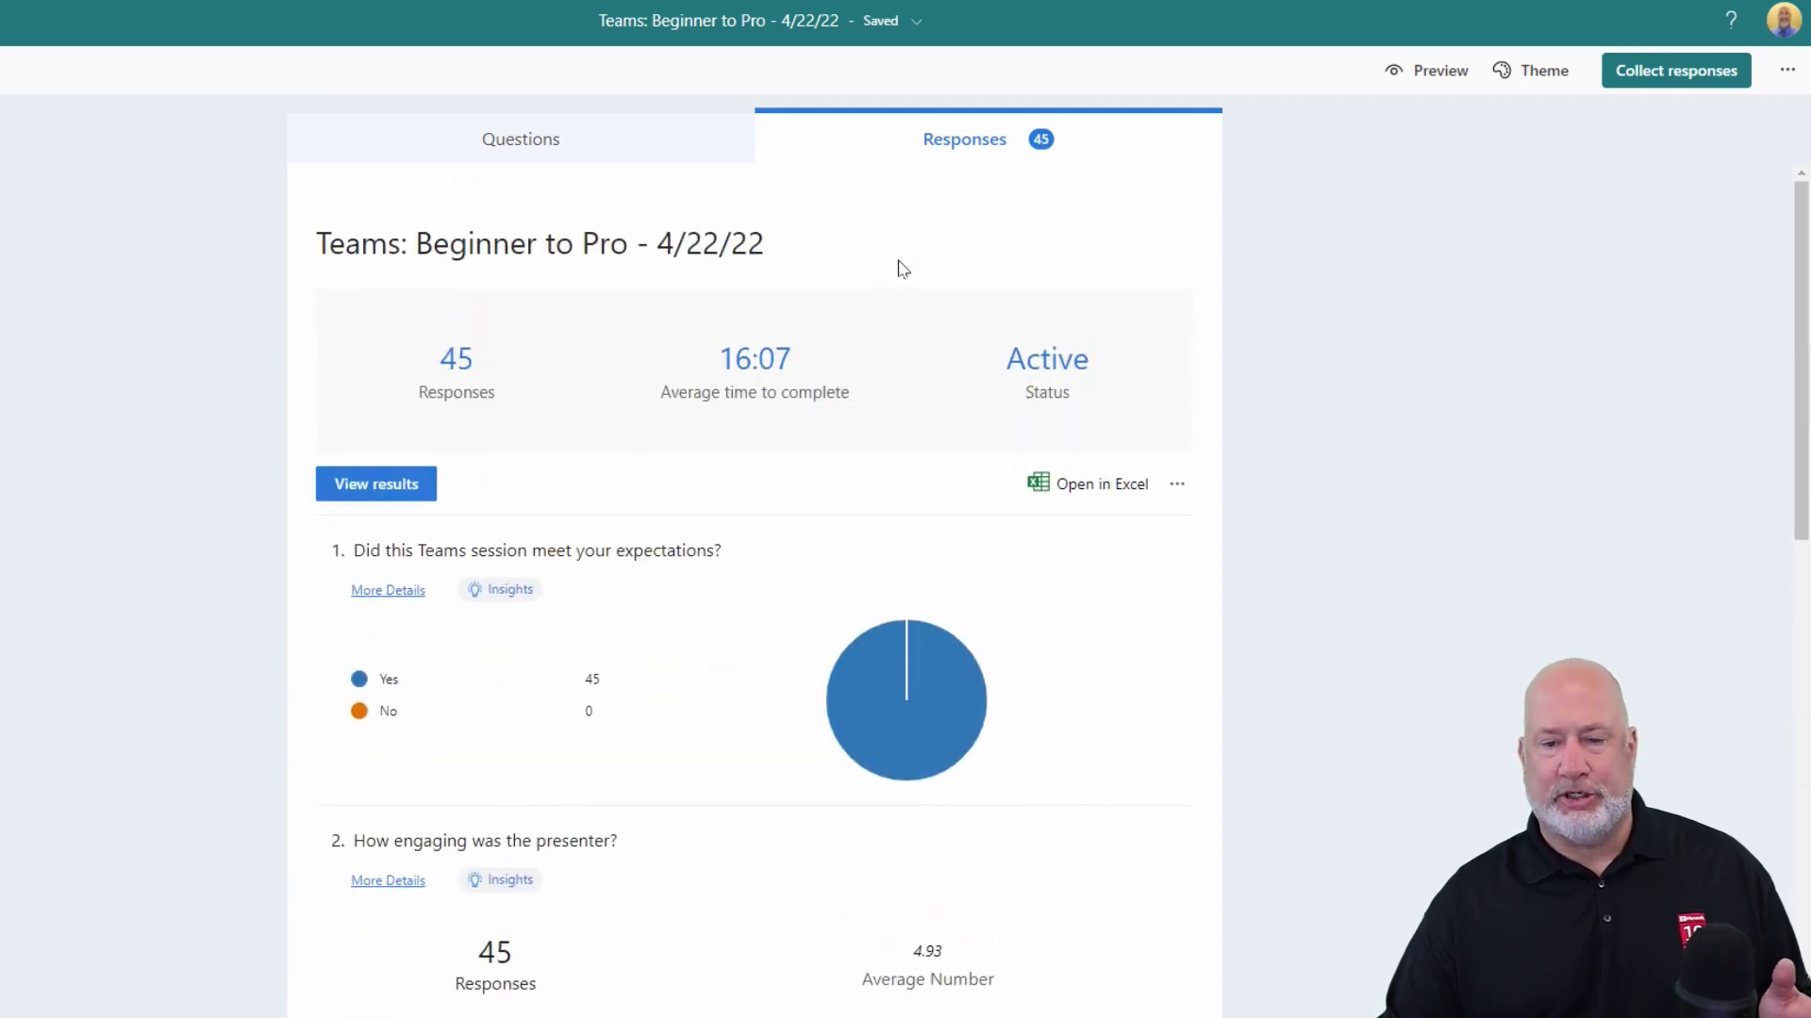
Open the survey responses in Excel and point out the Start time column
left_click(1102, 497)
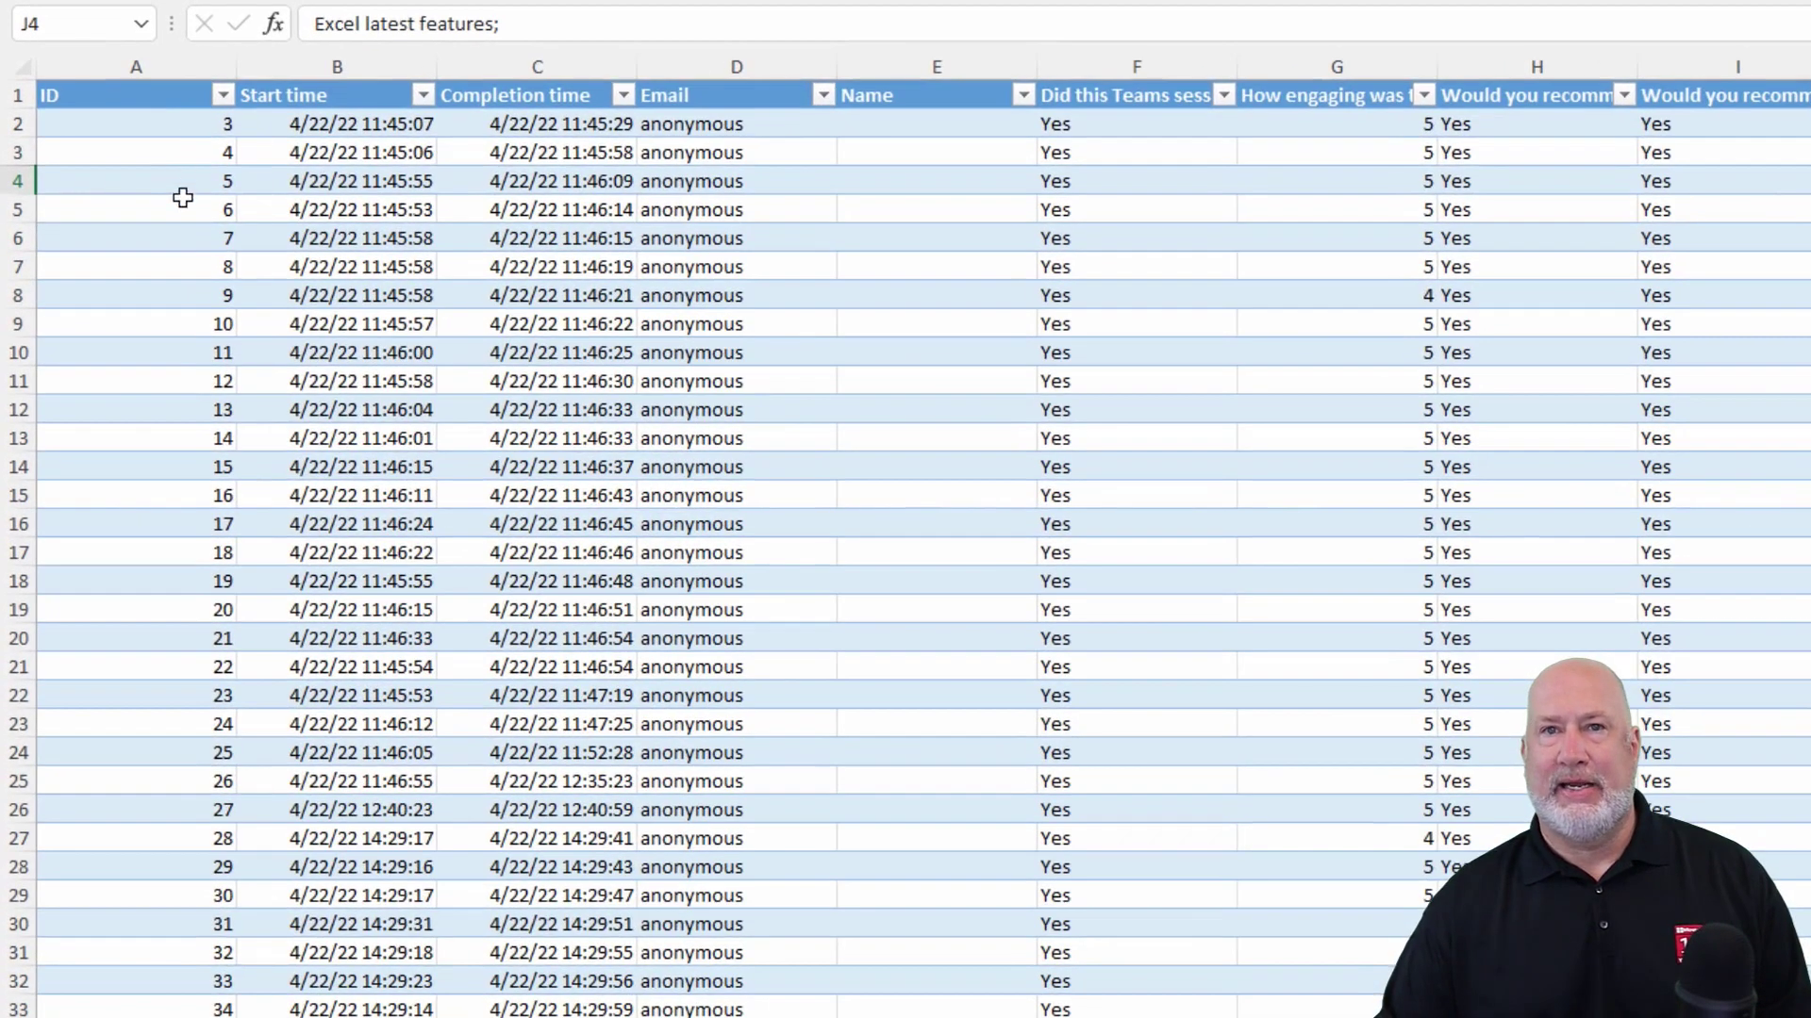
left_click(326, 97)
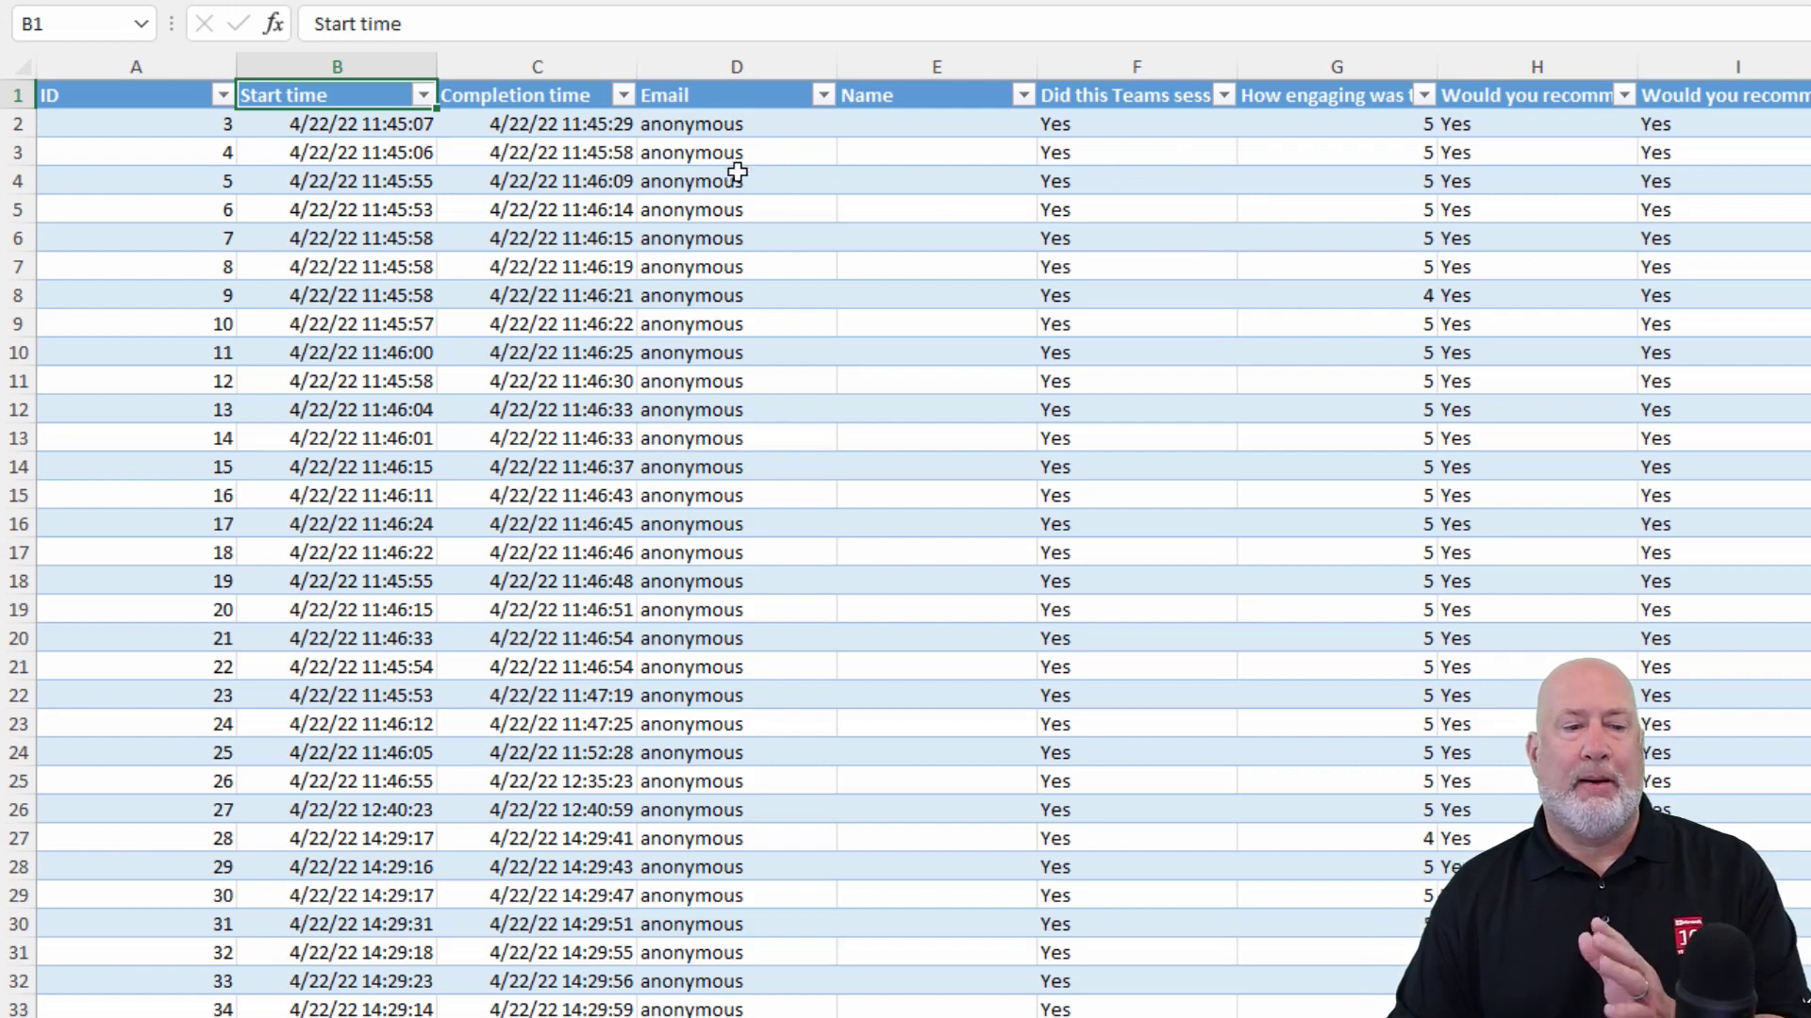
Insert a new column before Email headed 'Time to complete'
left_click(716, 72)
right_click(716, 73)
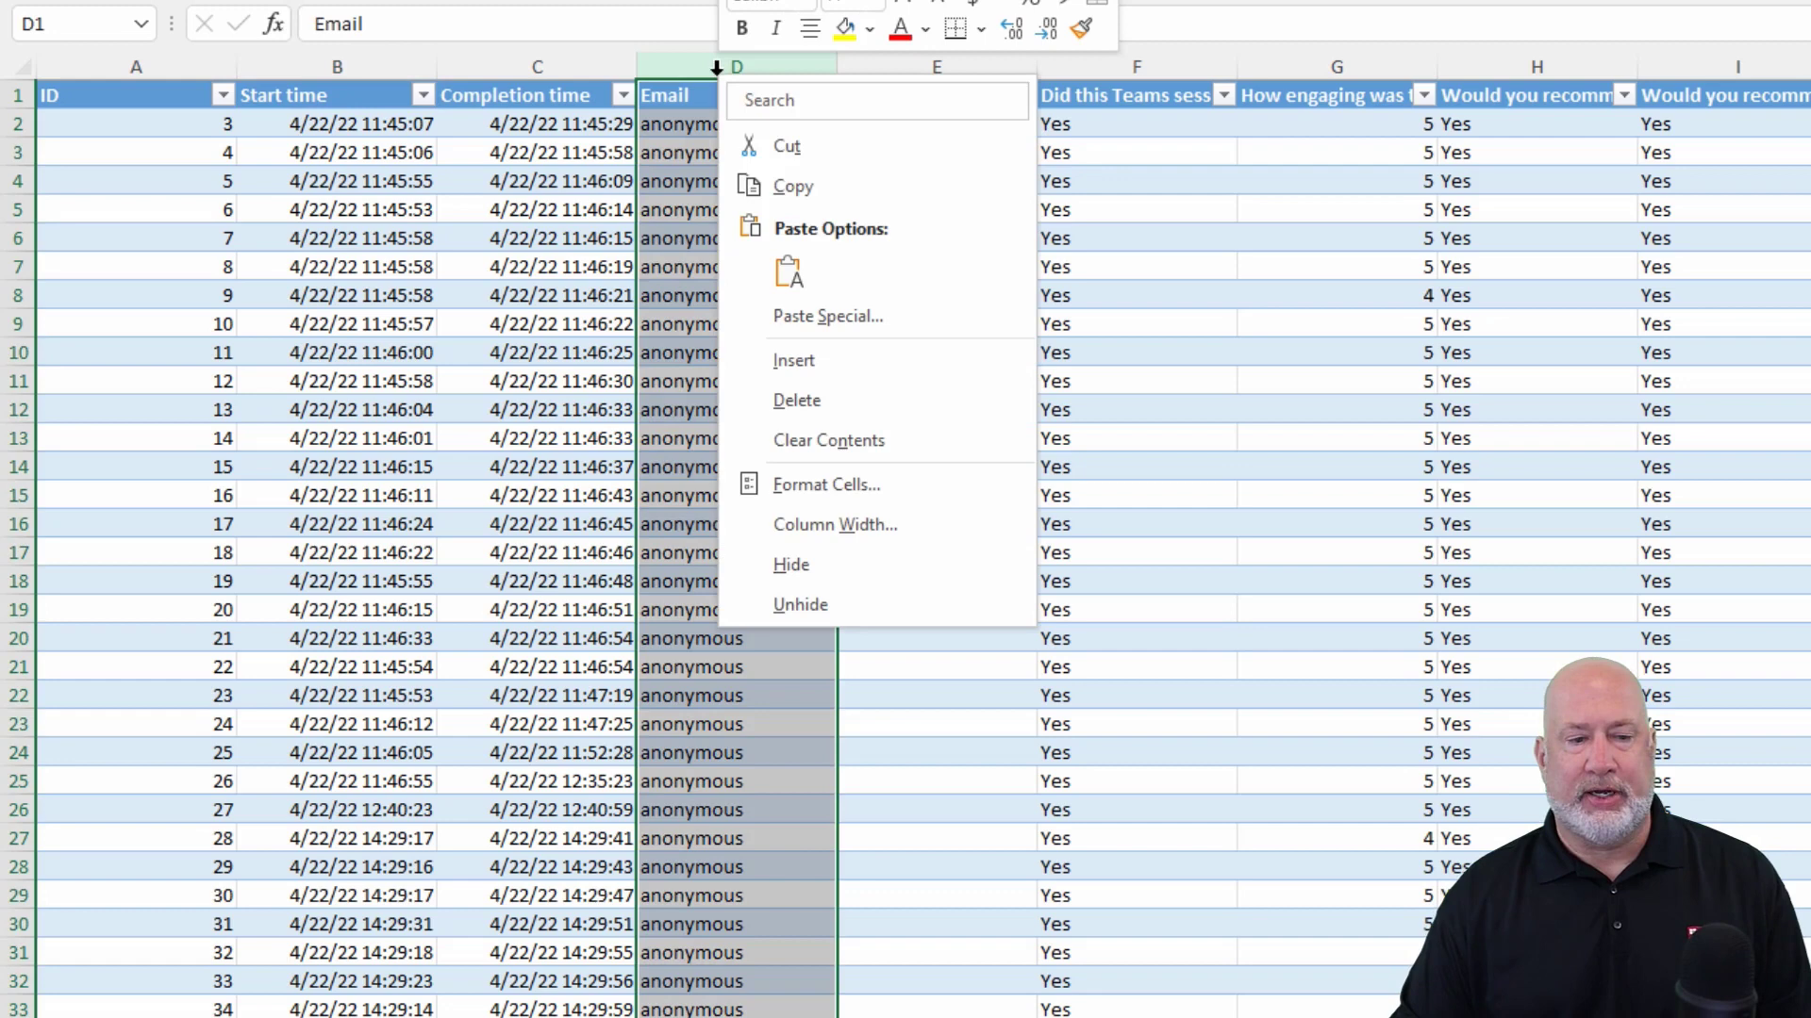
left_click(827, 364)
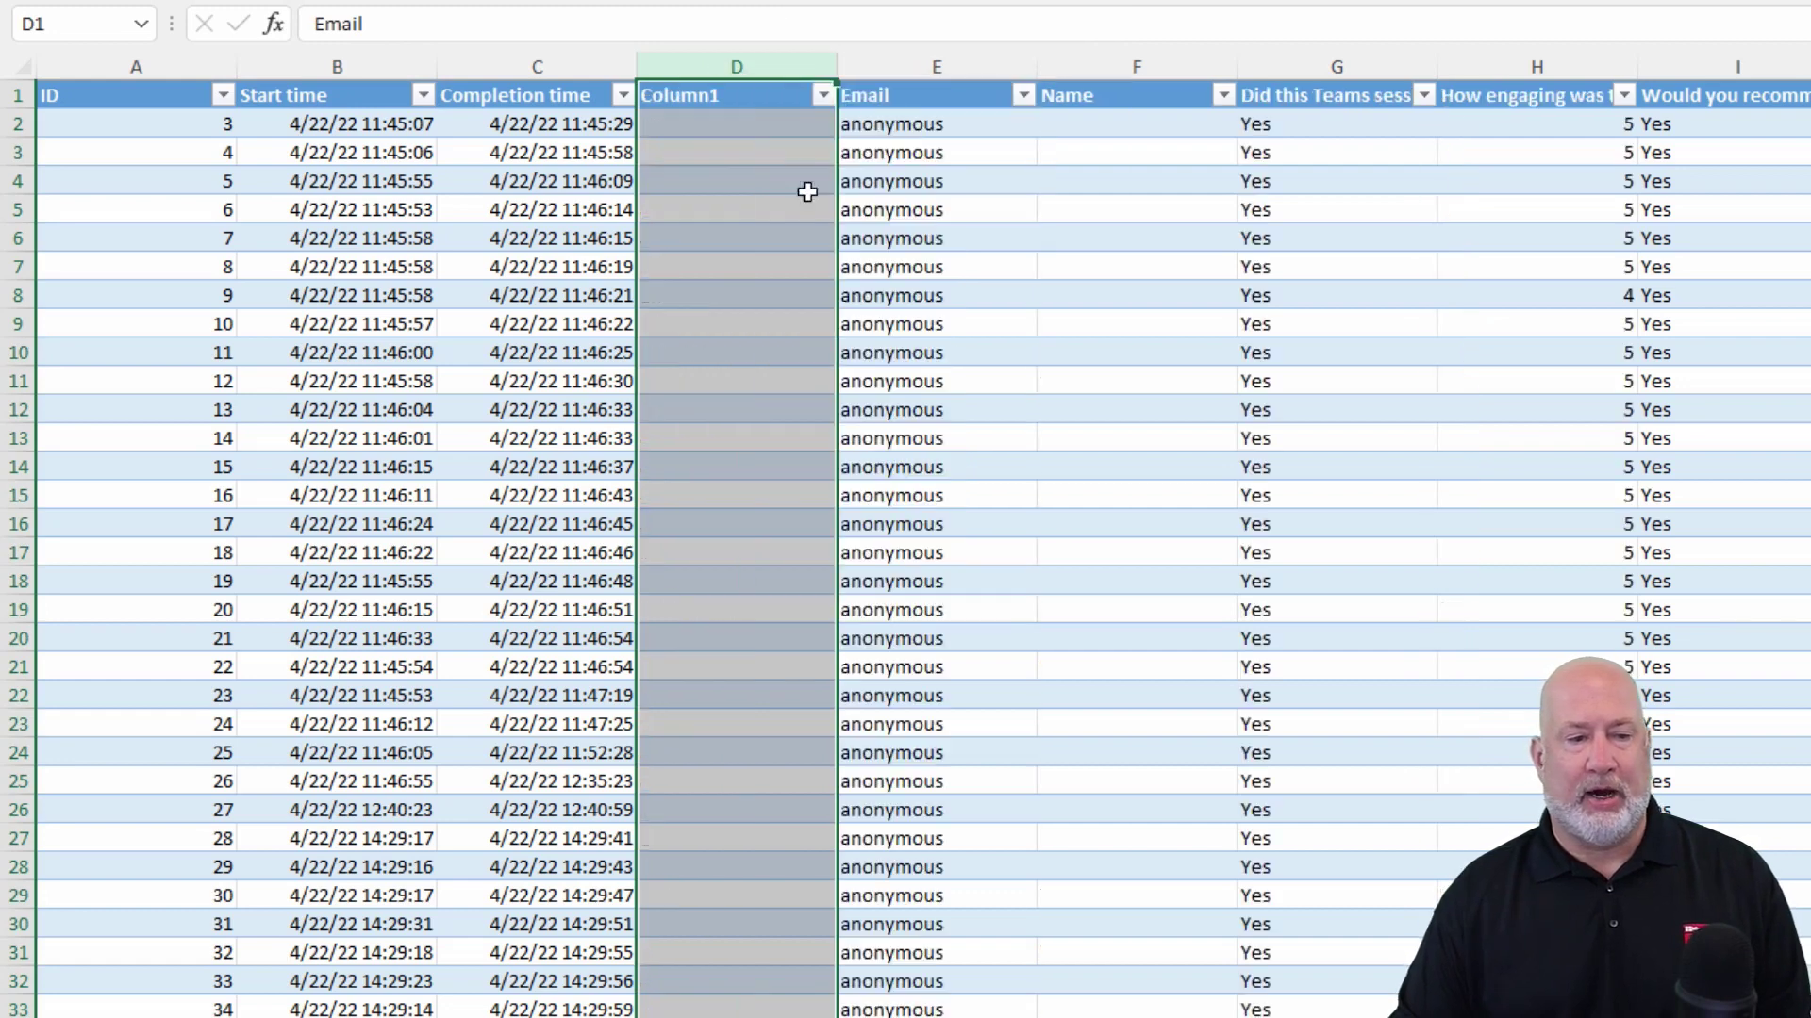
left_click(771, 93)
type("Time to complete")
key("Return")
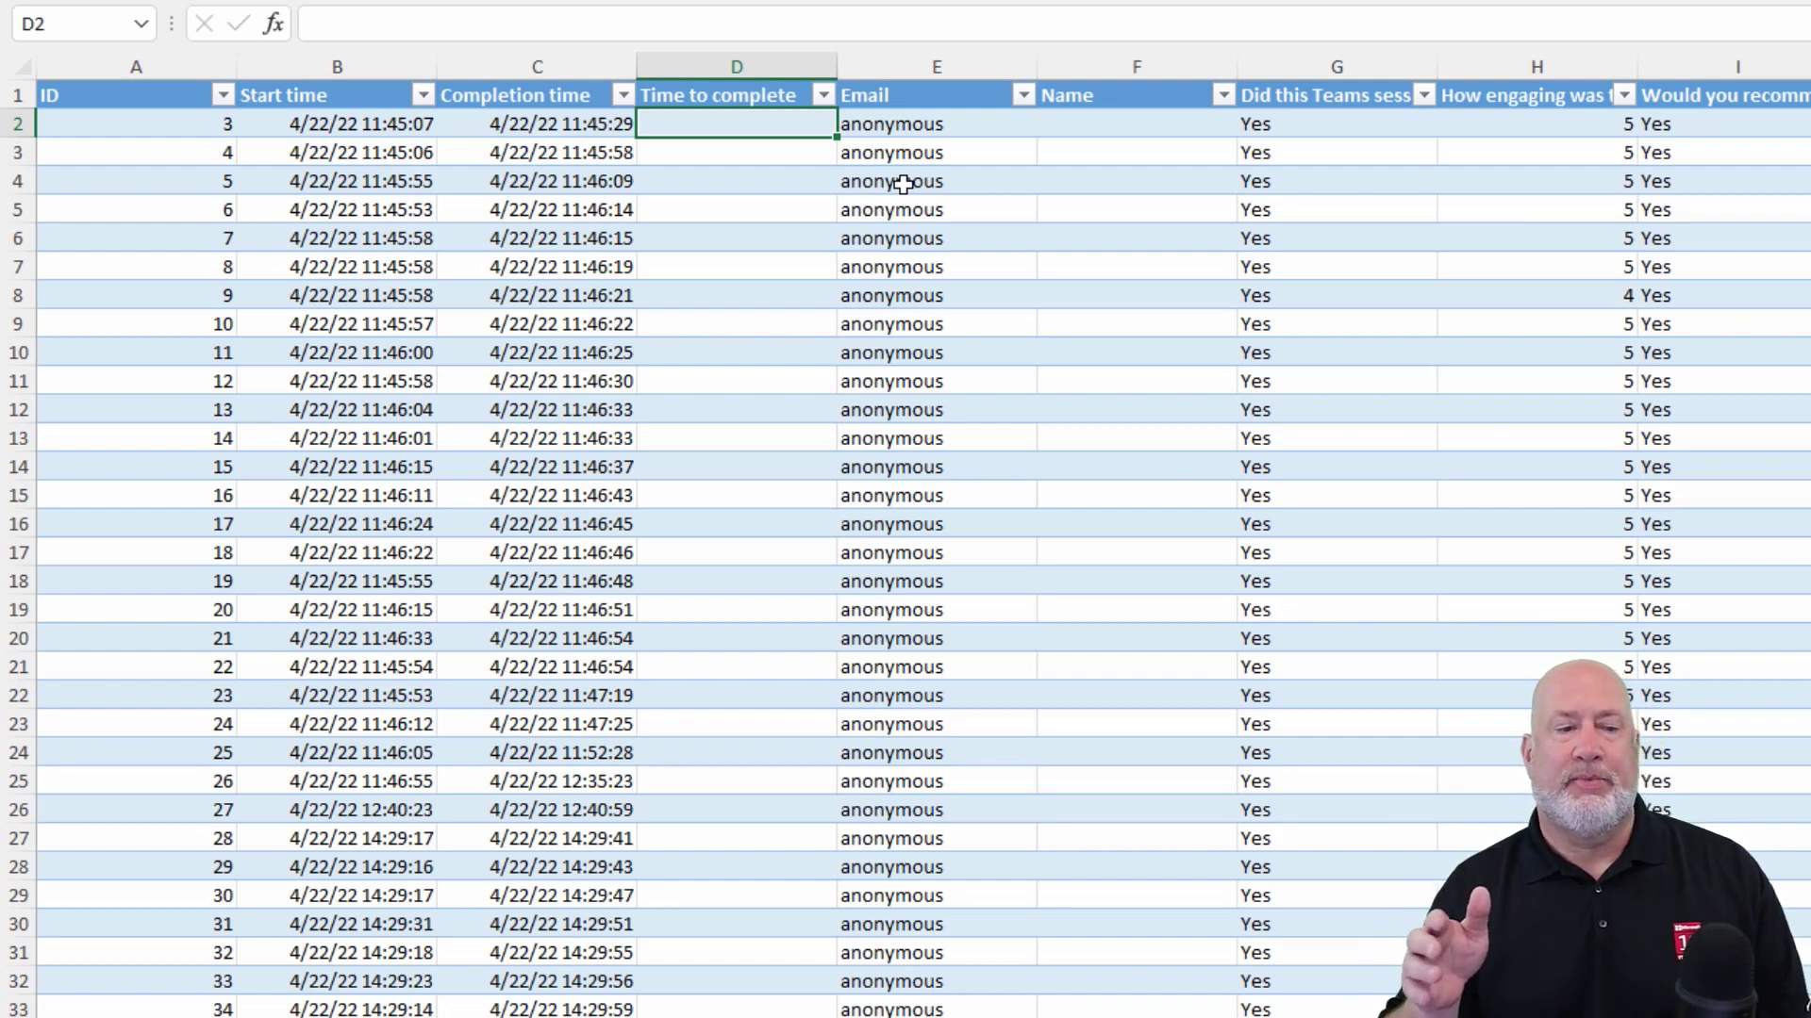
Fill Time to complete with =[@[Completion time]]-[@[Start time]] and select the column
type("=")
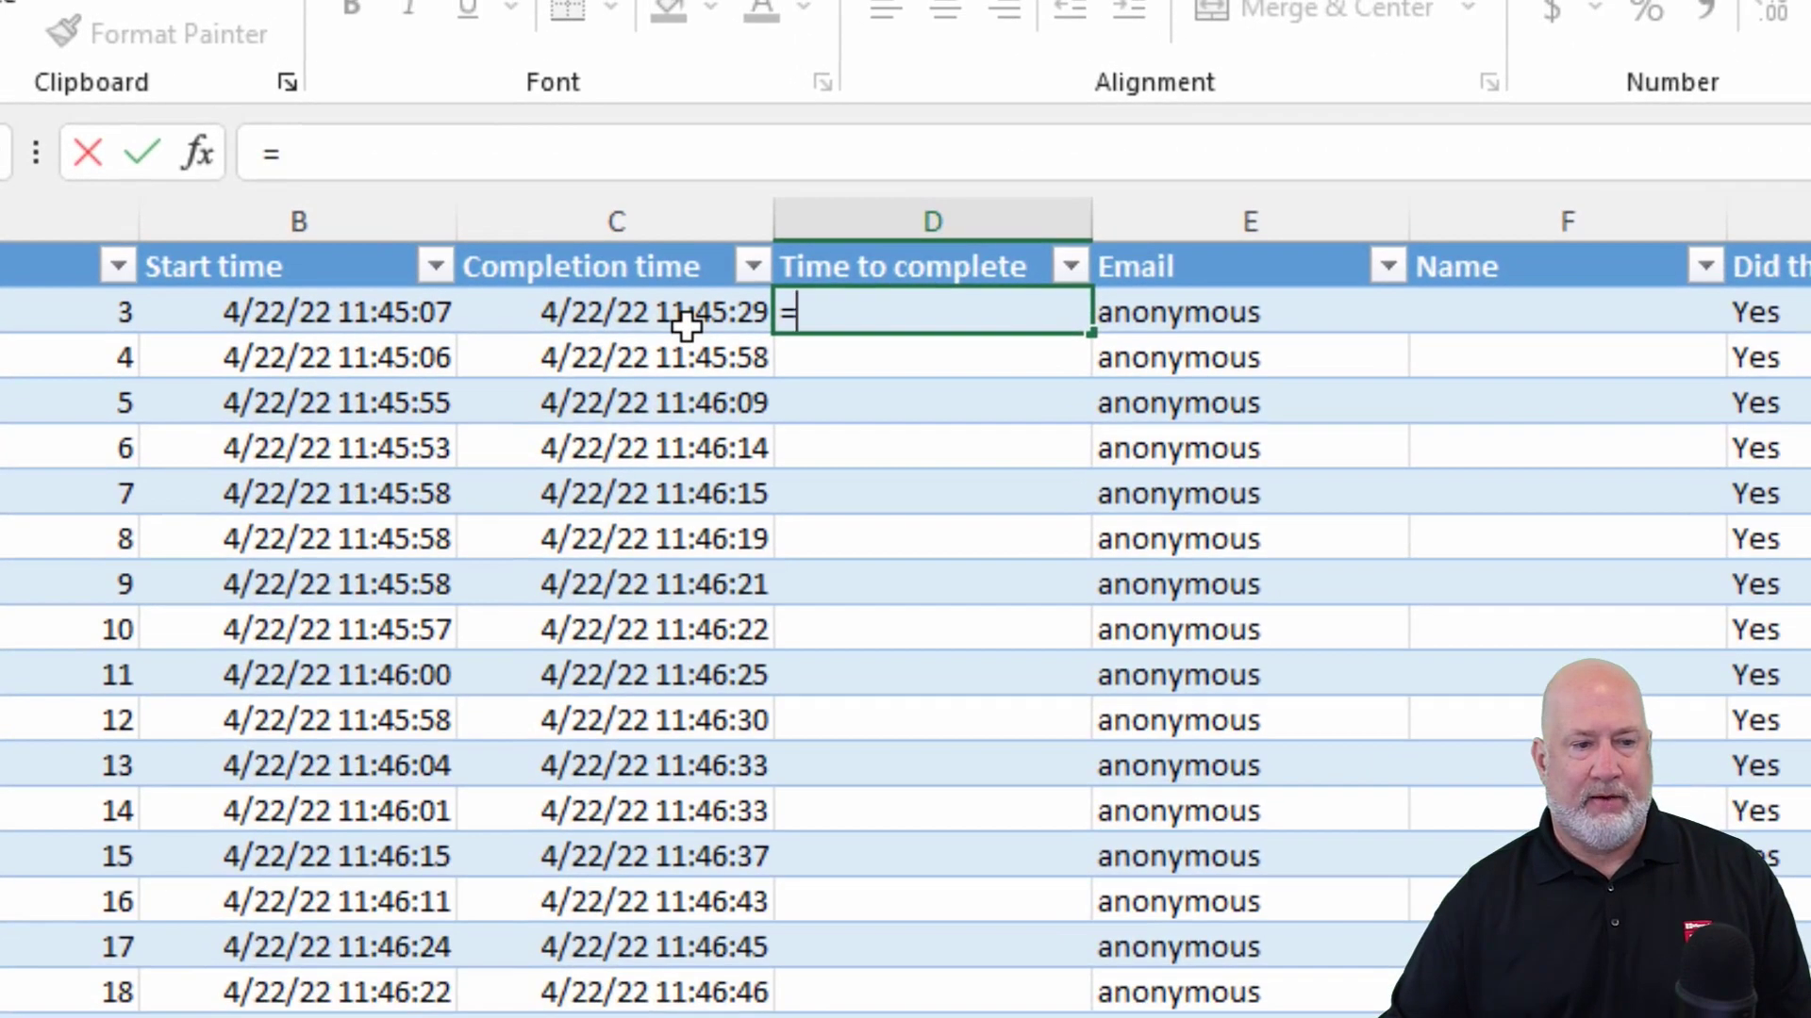
left_click(686, 325)
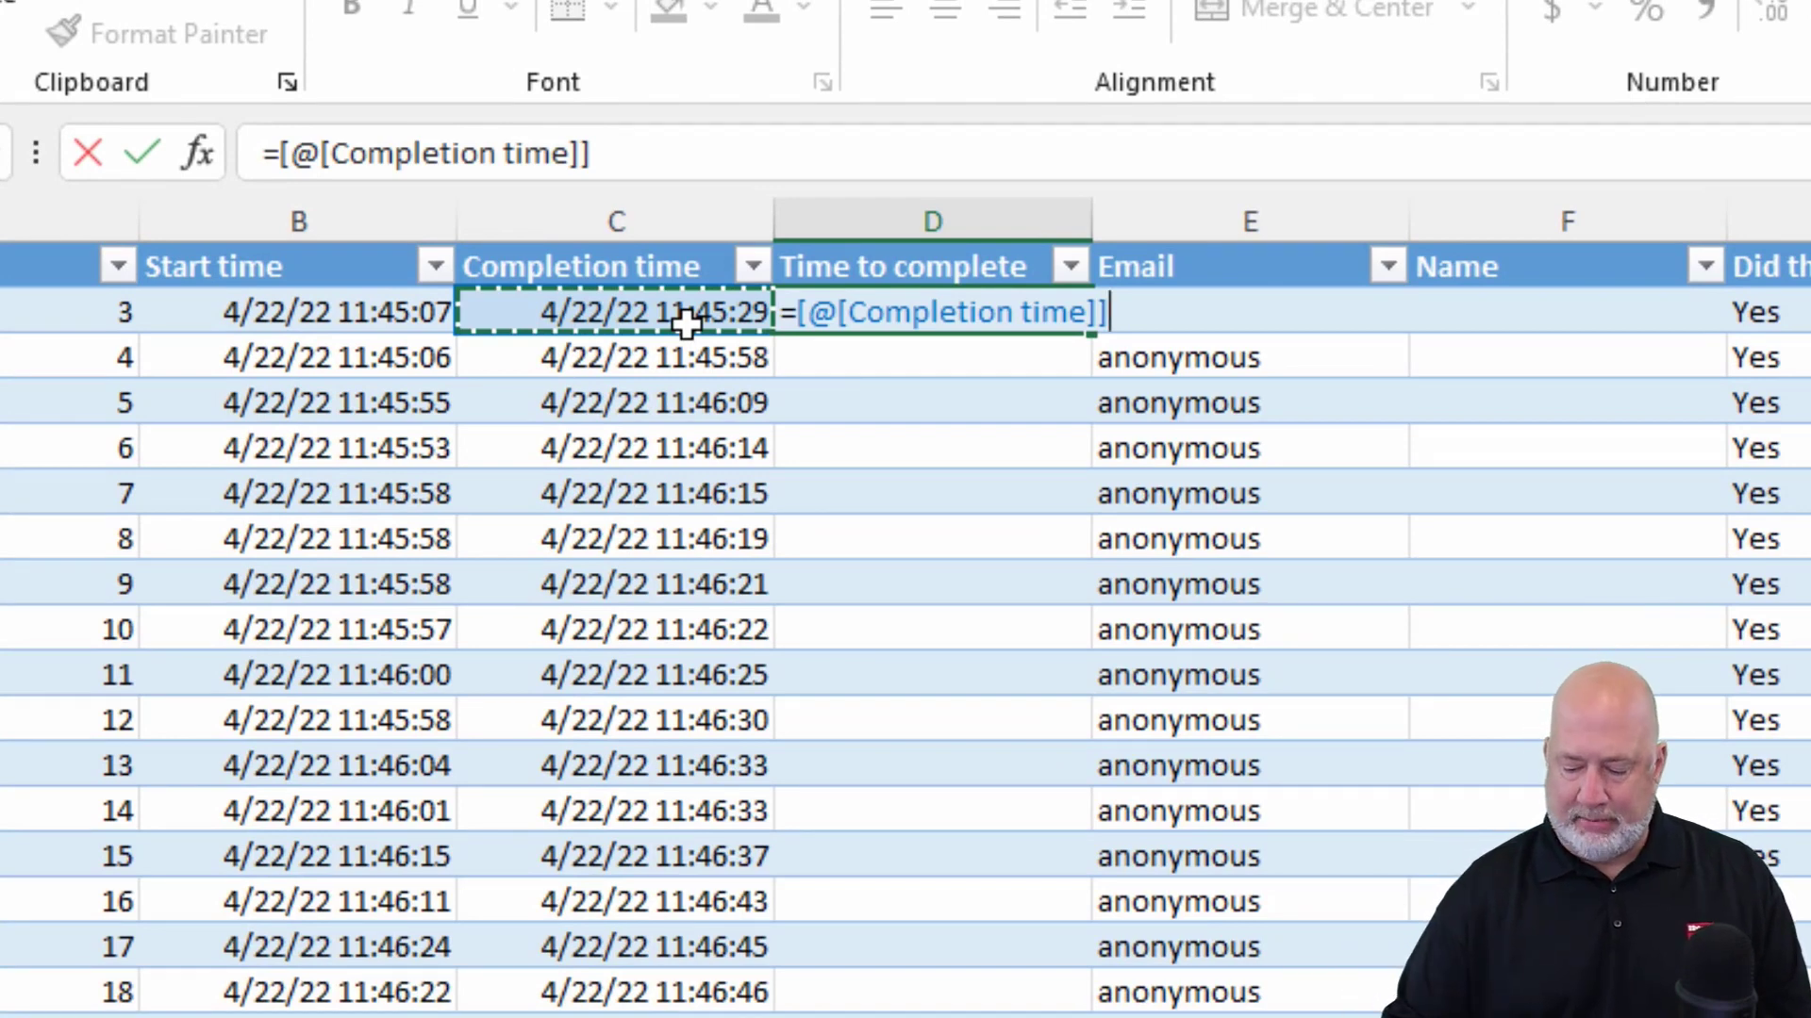
type("-")
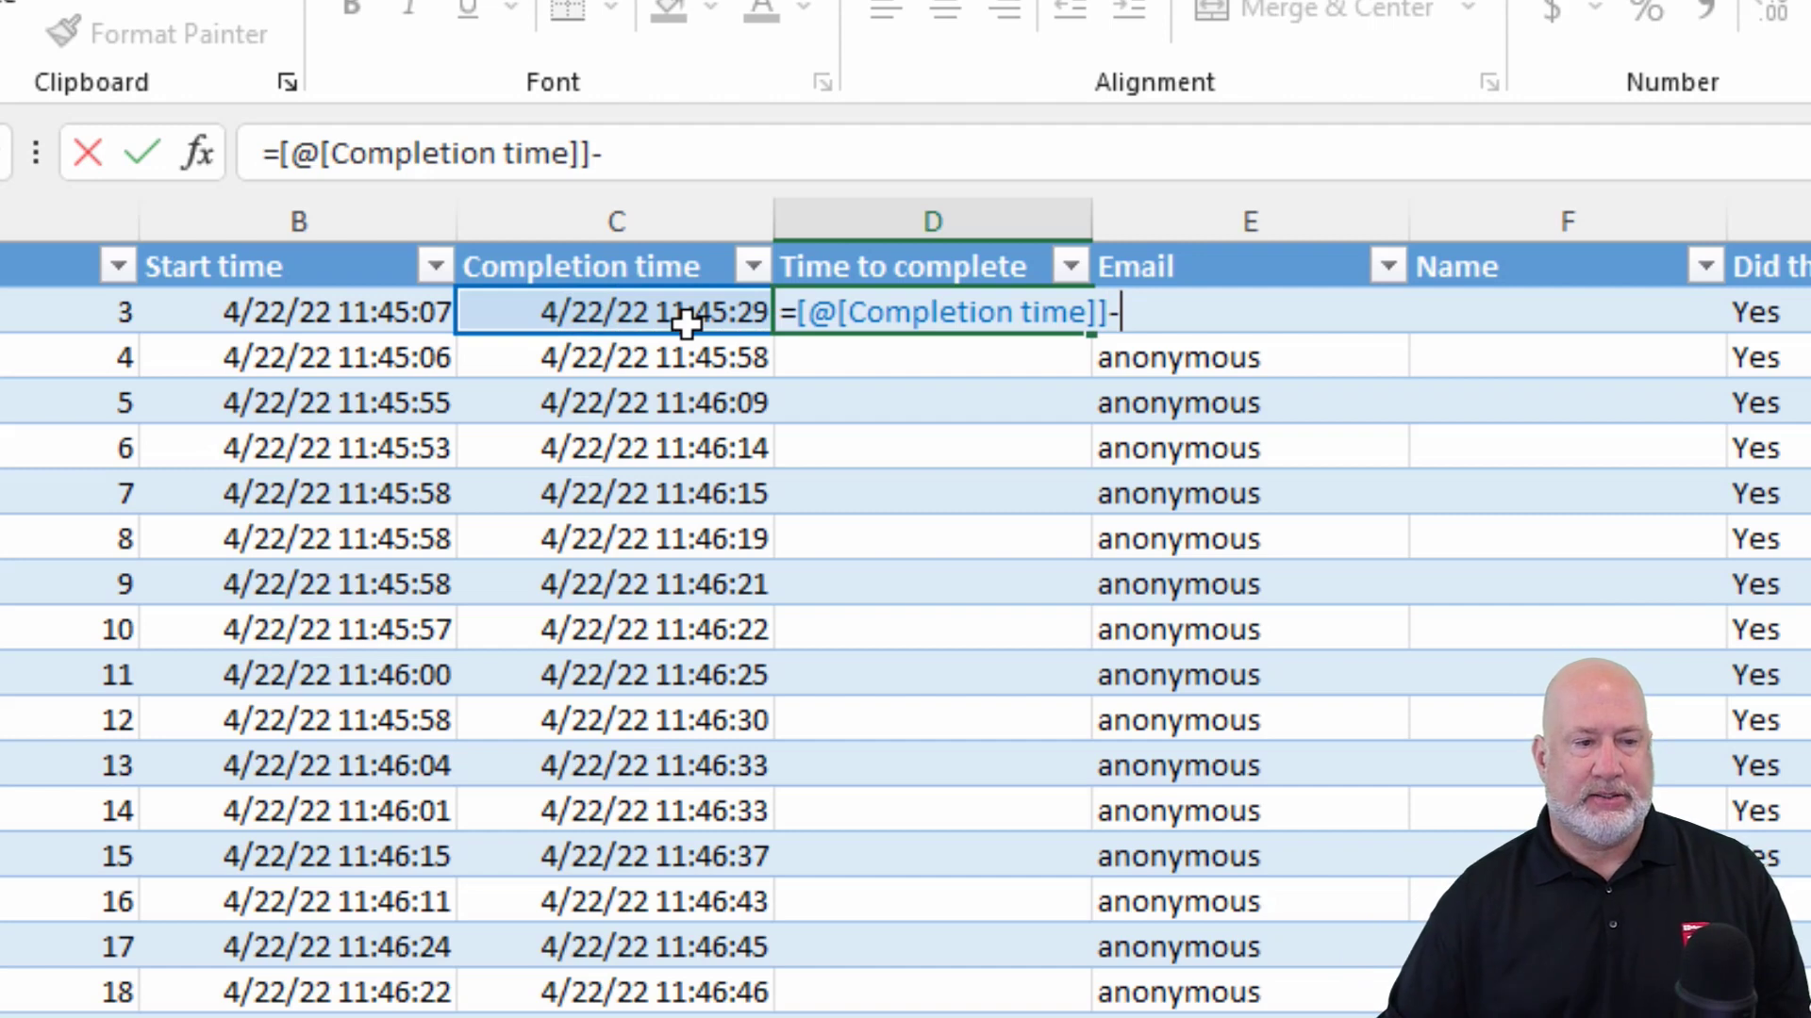
left_click(345, 319)
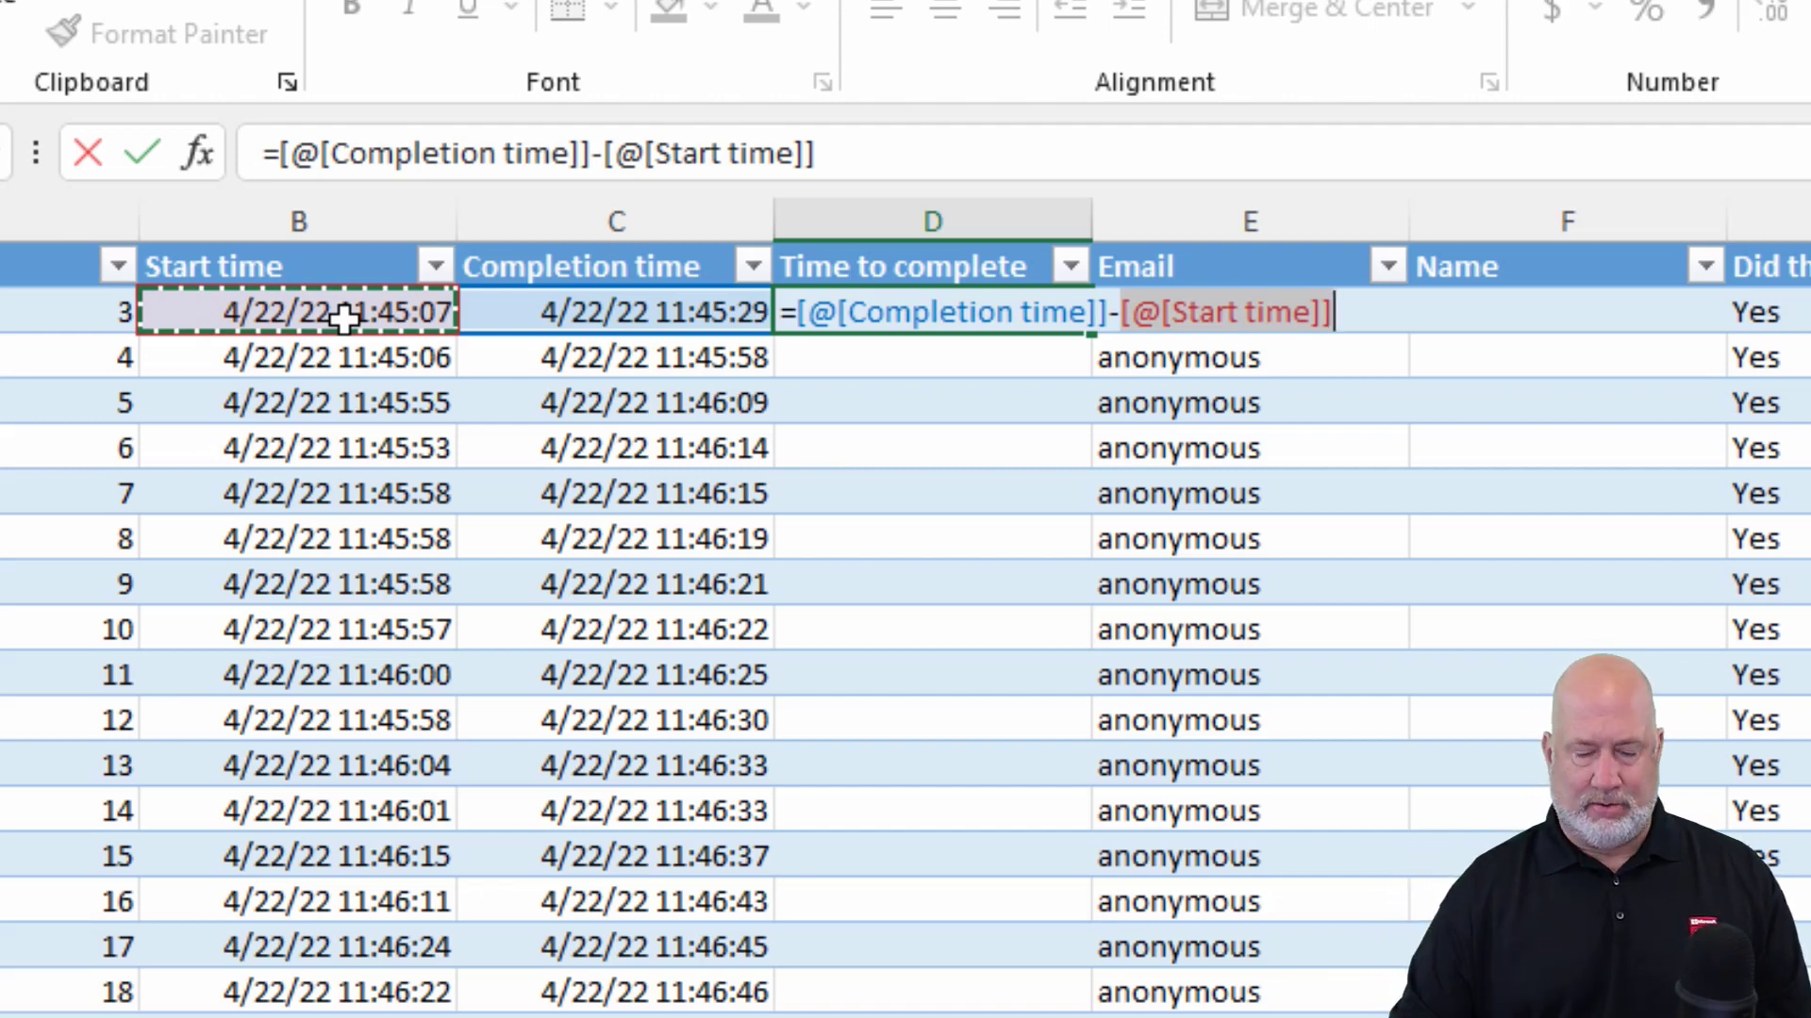
key("Return")
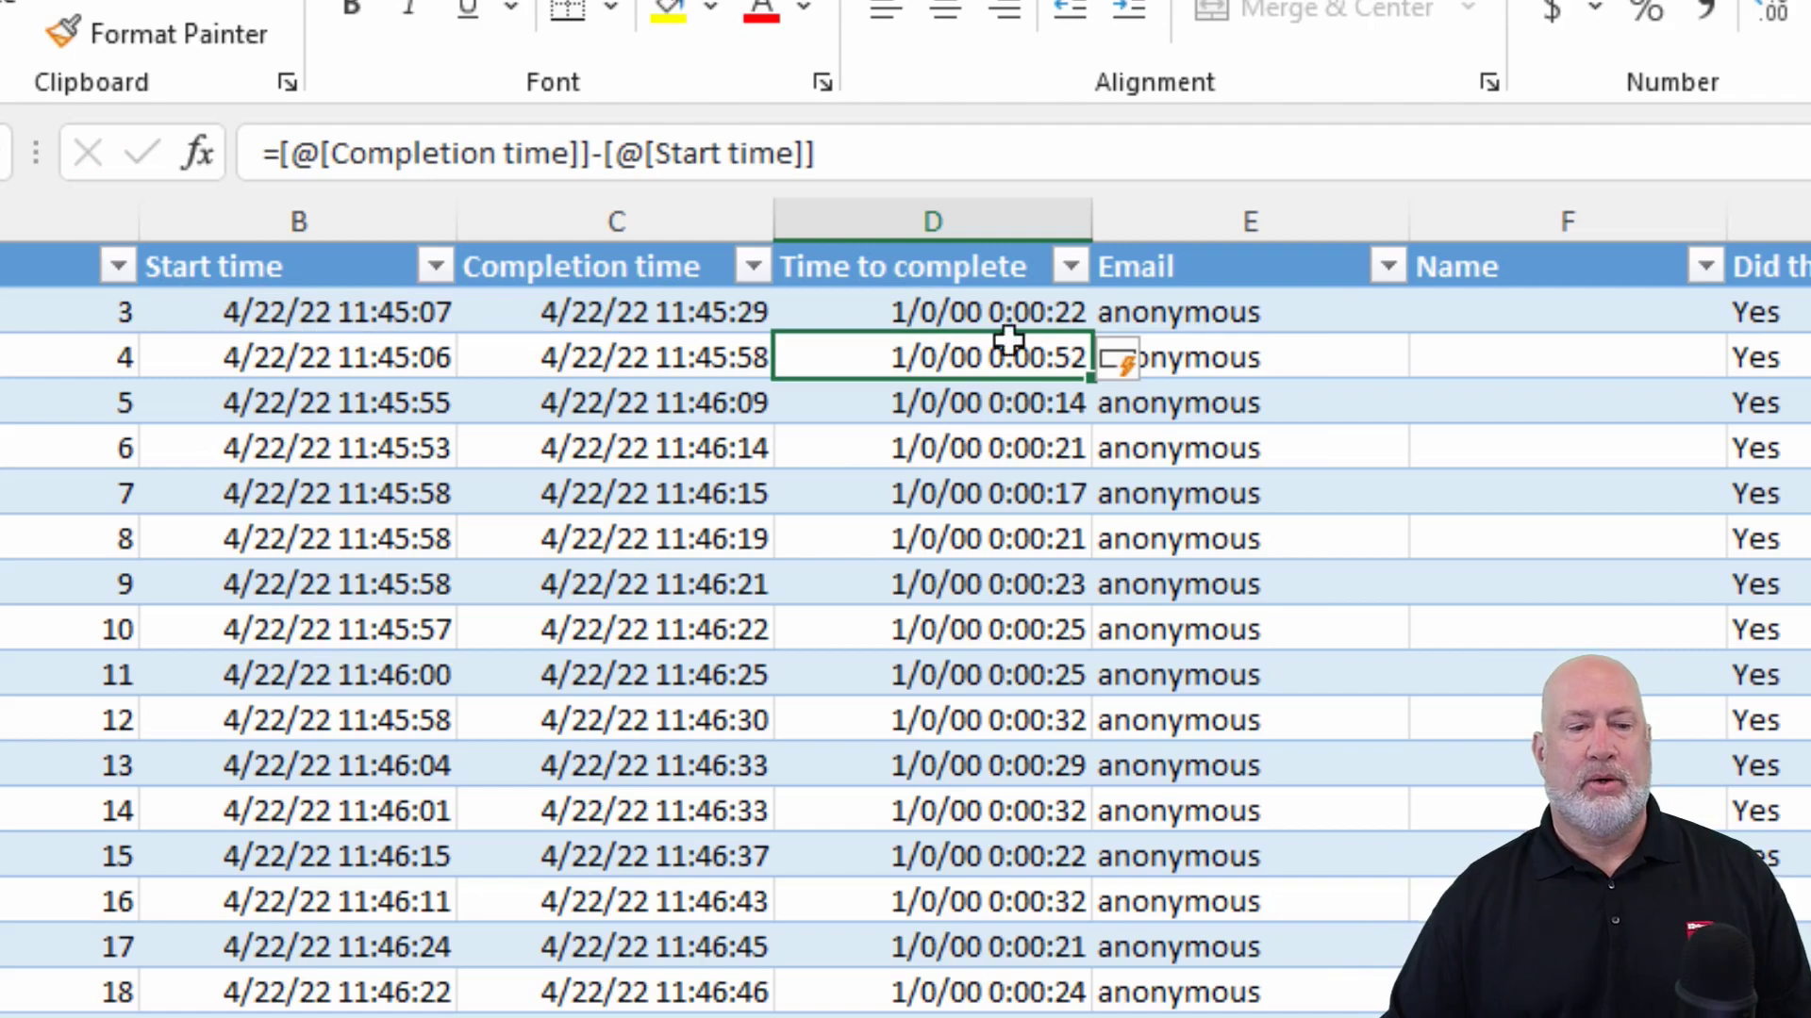
left_click_drag(986, 312, 983, 629)
key("ctrl+space")
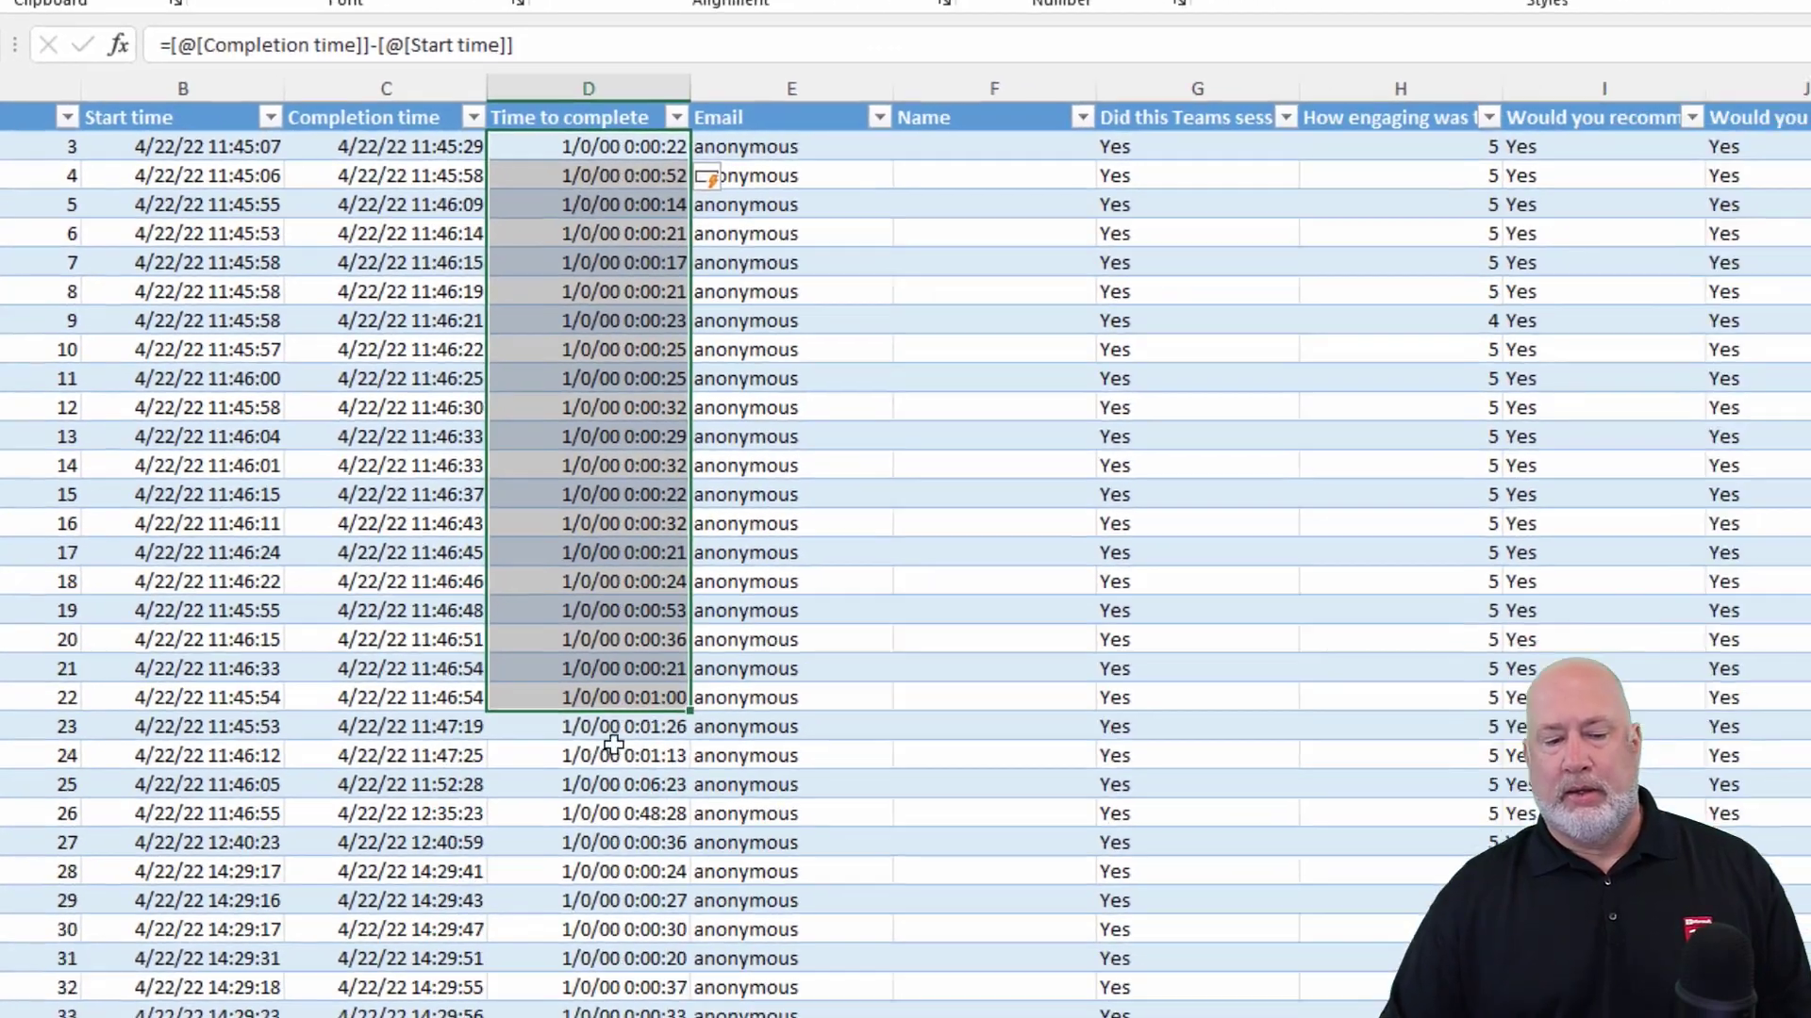
Replace the m/d/yy h:mm:ss custom format with h:mm:ss on the Time to complete values
scroll(905, 547, "down", 2)
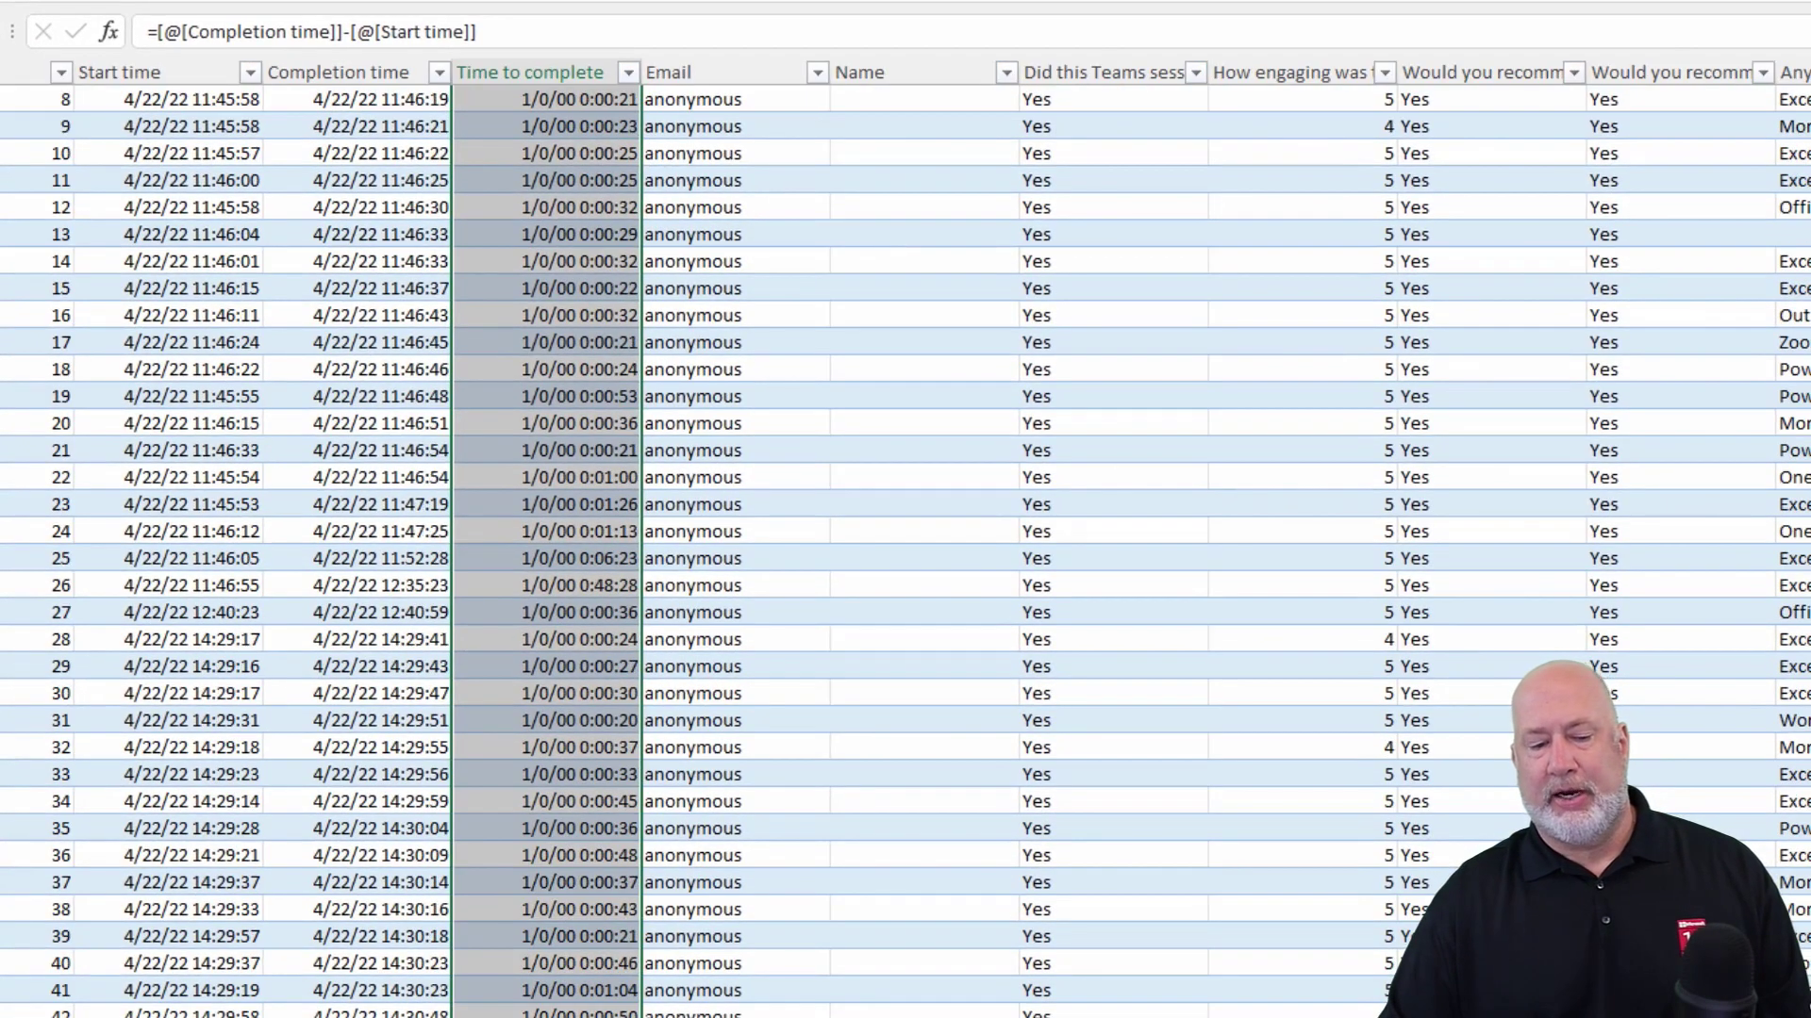
mouse_move(584, 1016)
left_mouse_down()
mouse_move(586, 966)
mouse_move(590, 985)
left_mouse_up()
scroll(561, 174, "up", 4)
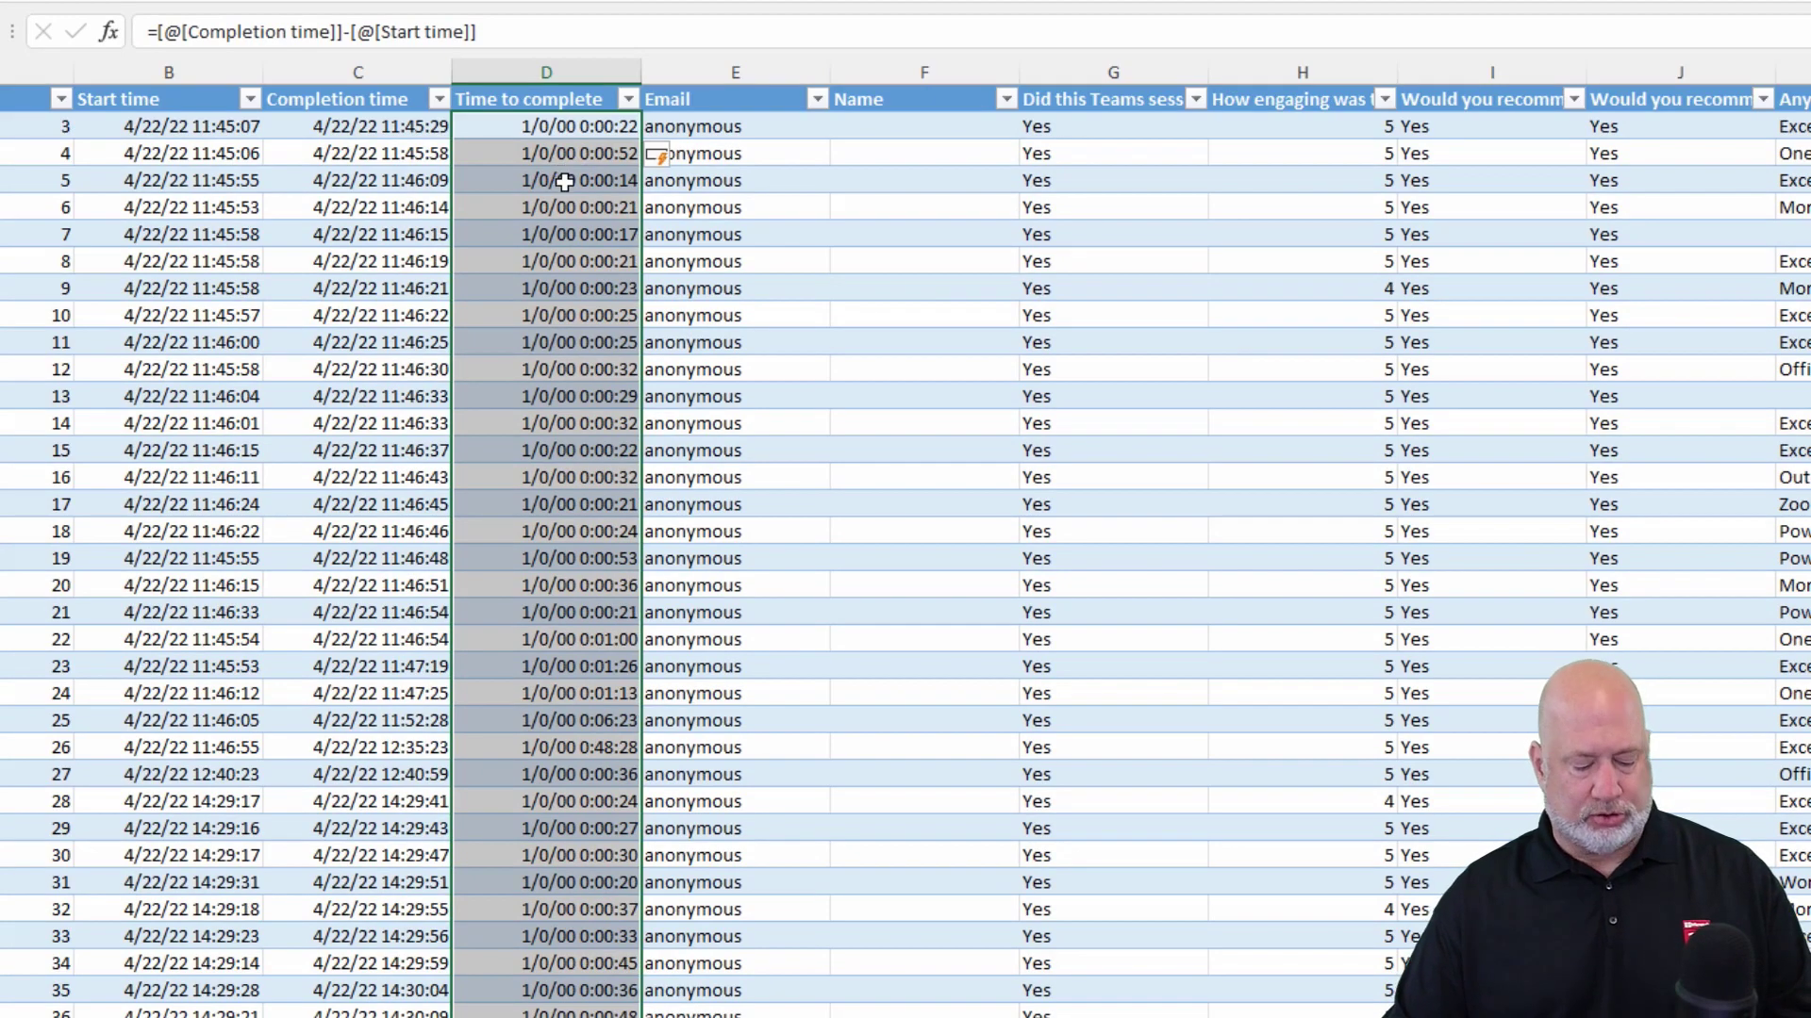
key("ctrl+1")
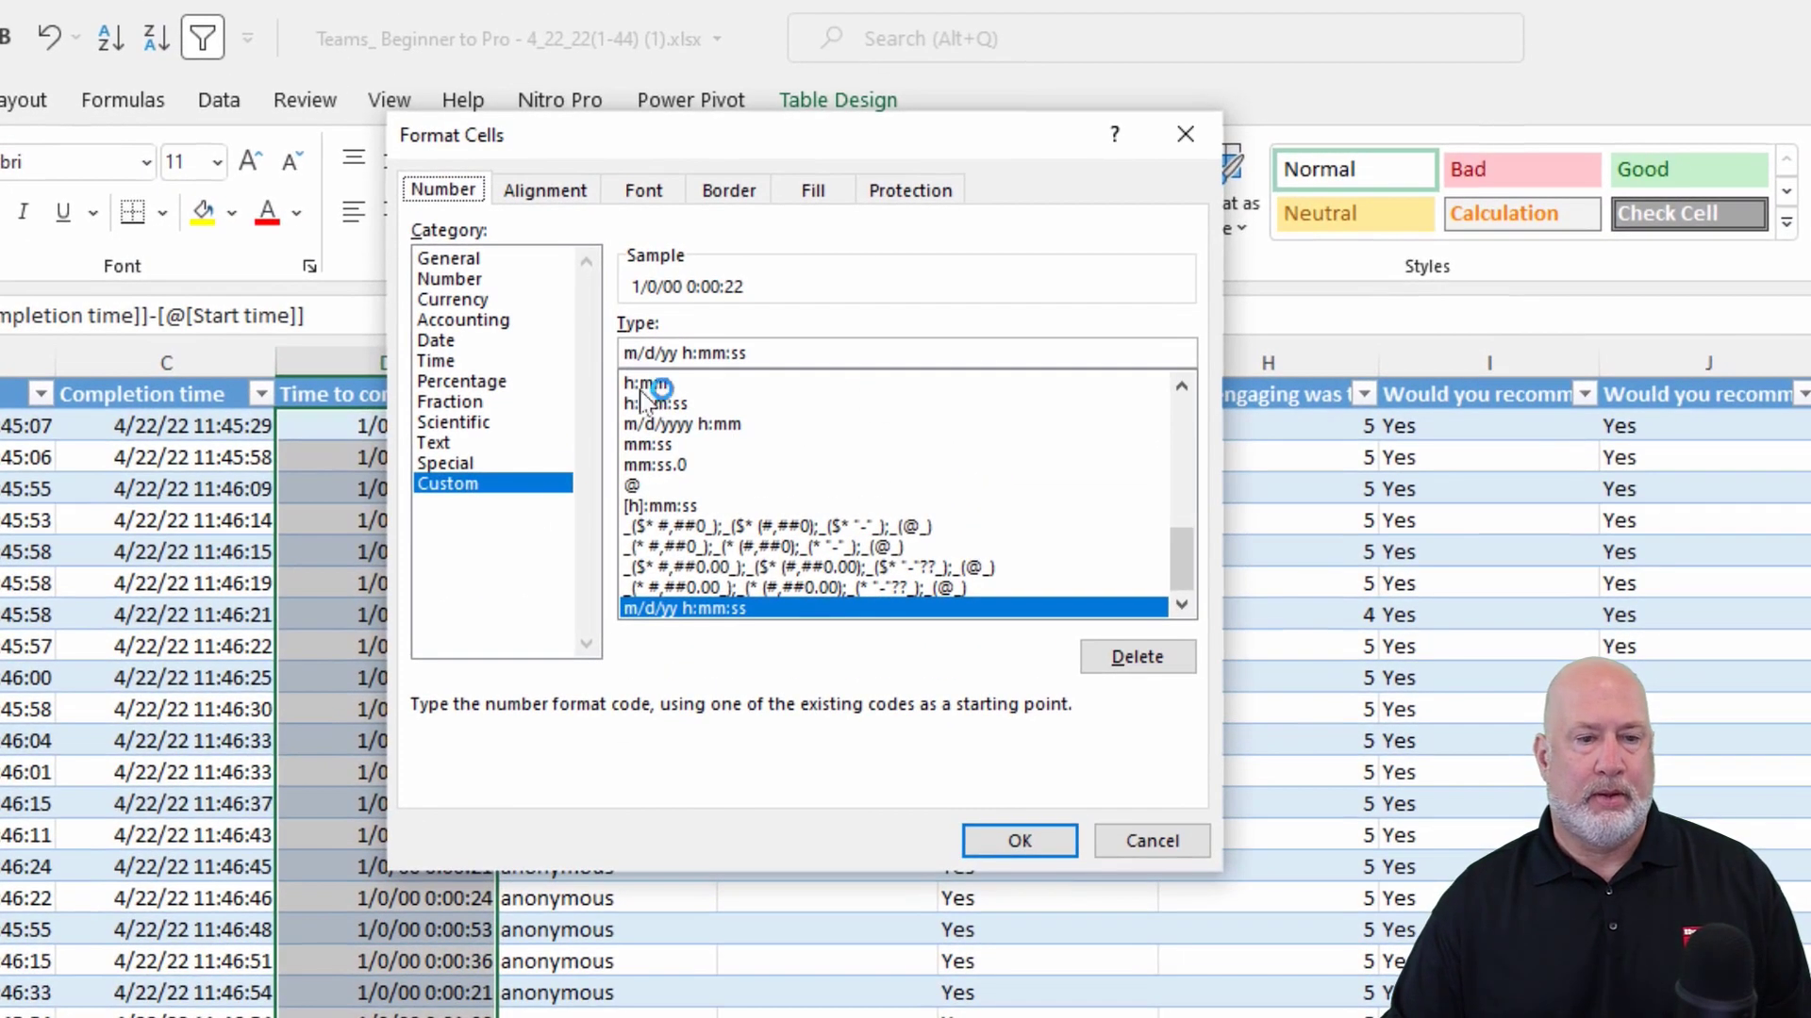
left_click_drag(789, 354, 573, 350)
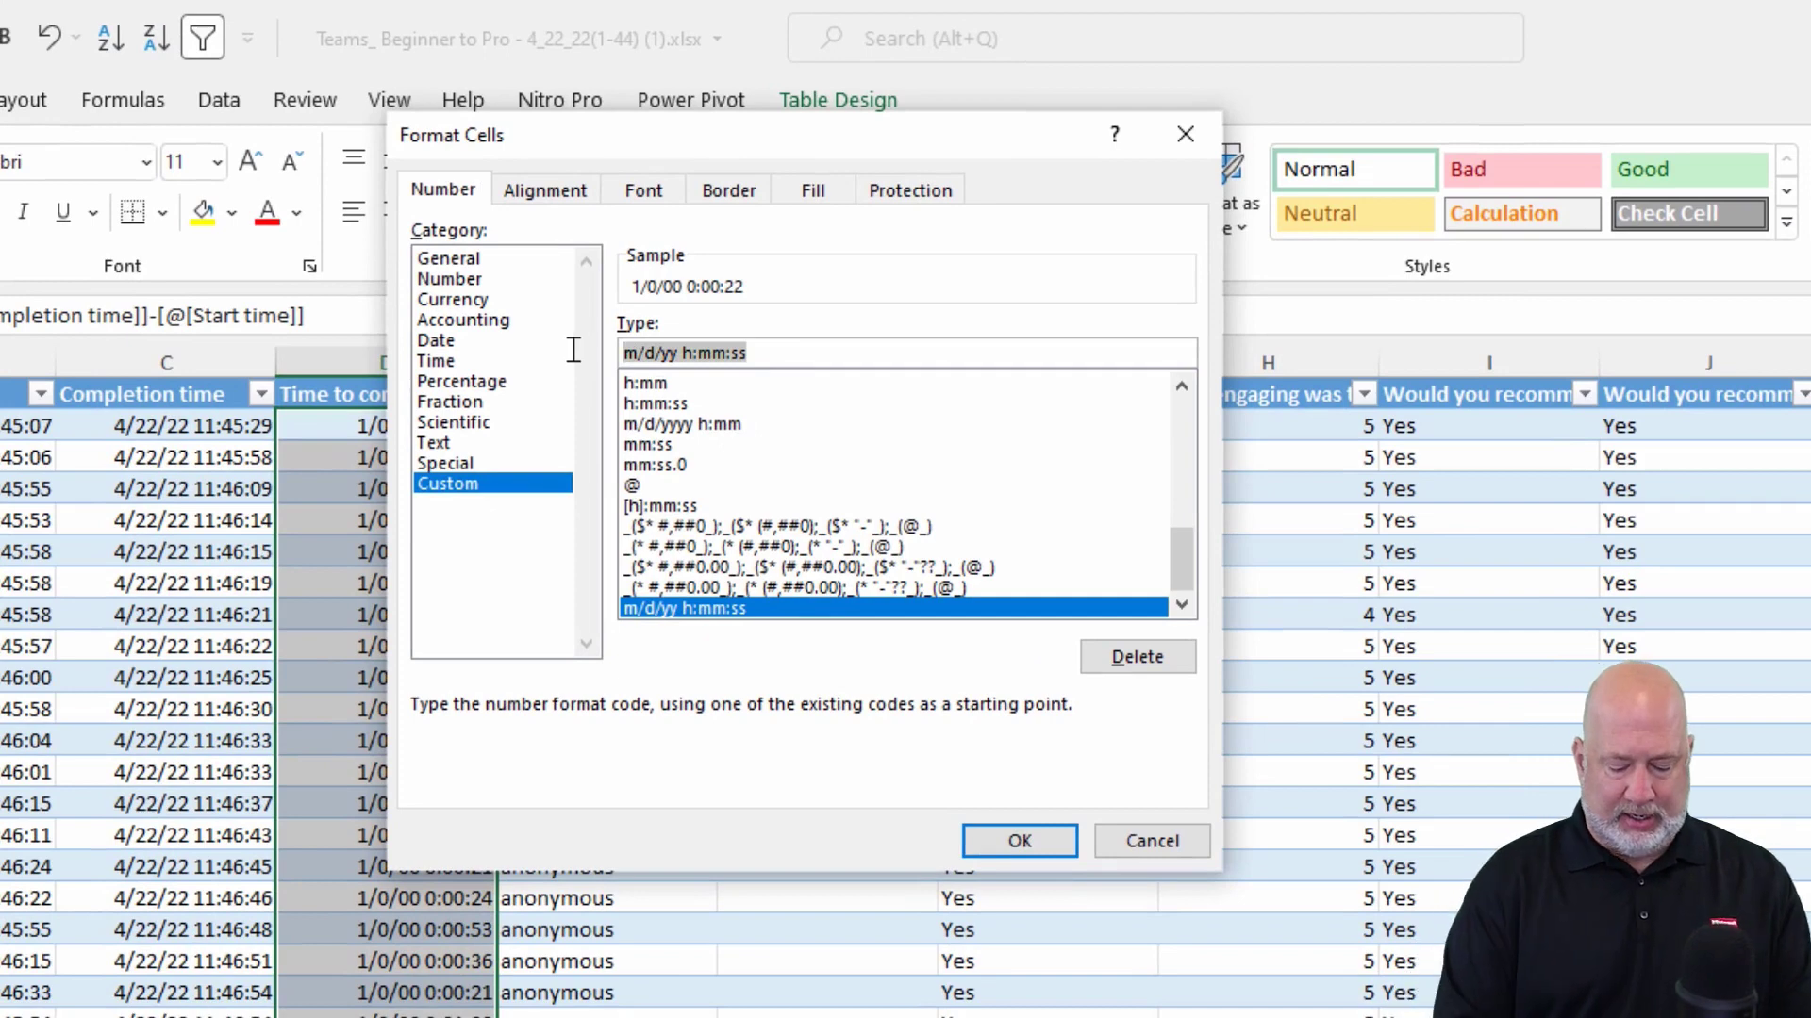
type("h")
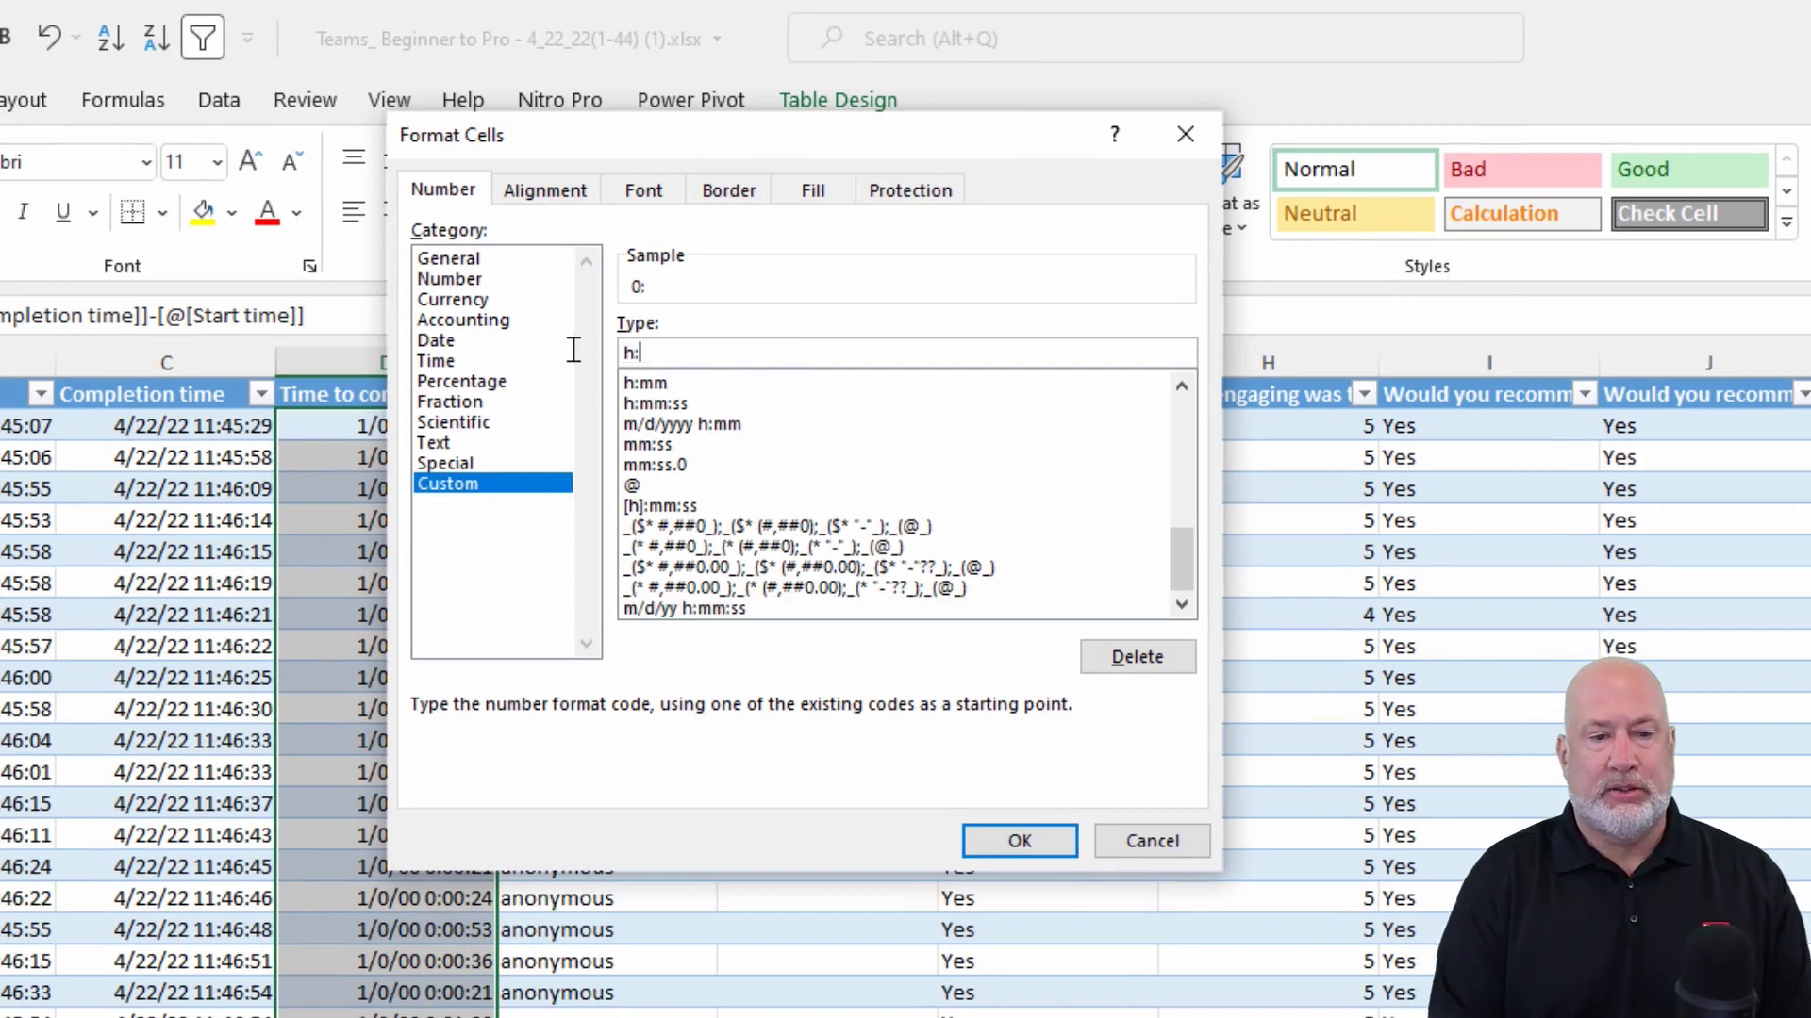
type(":mm:ss")
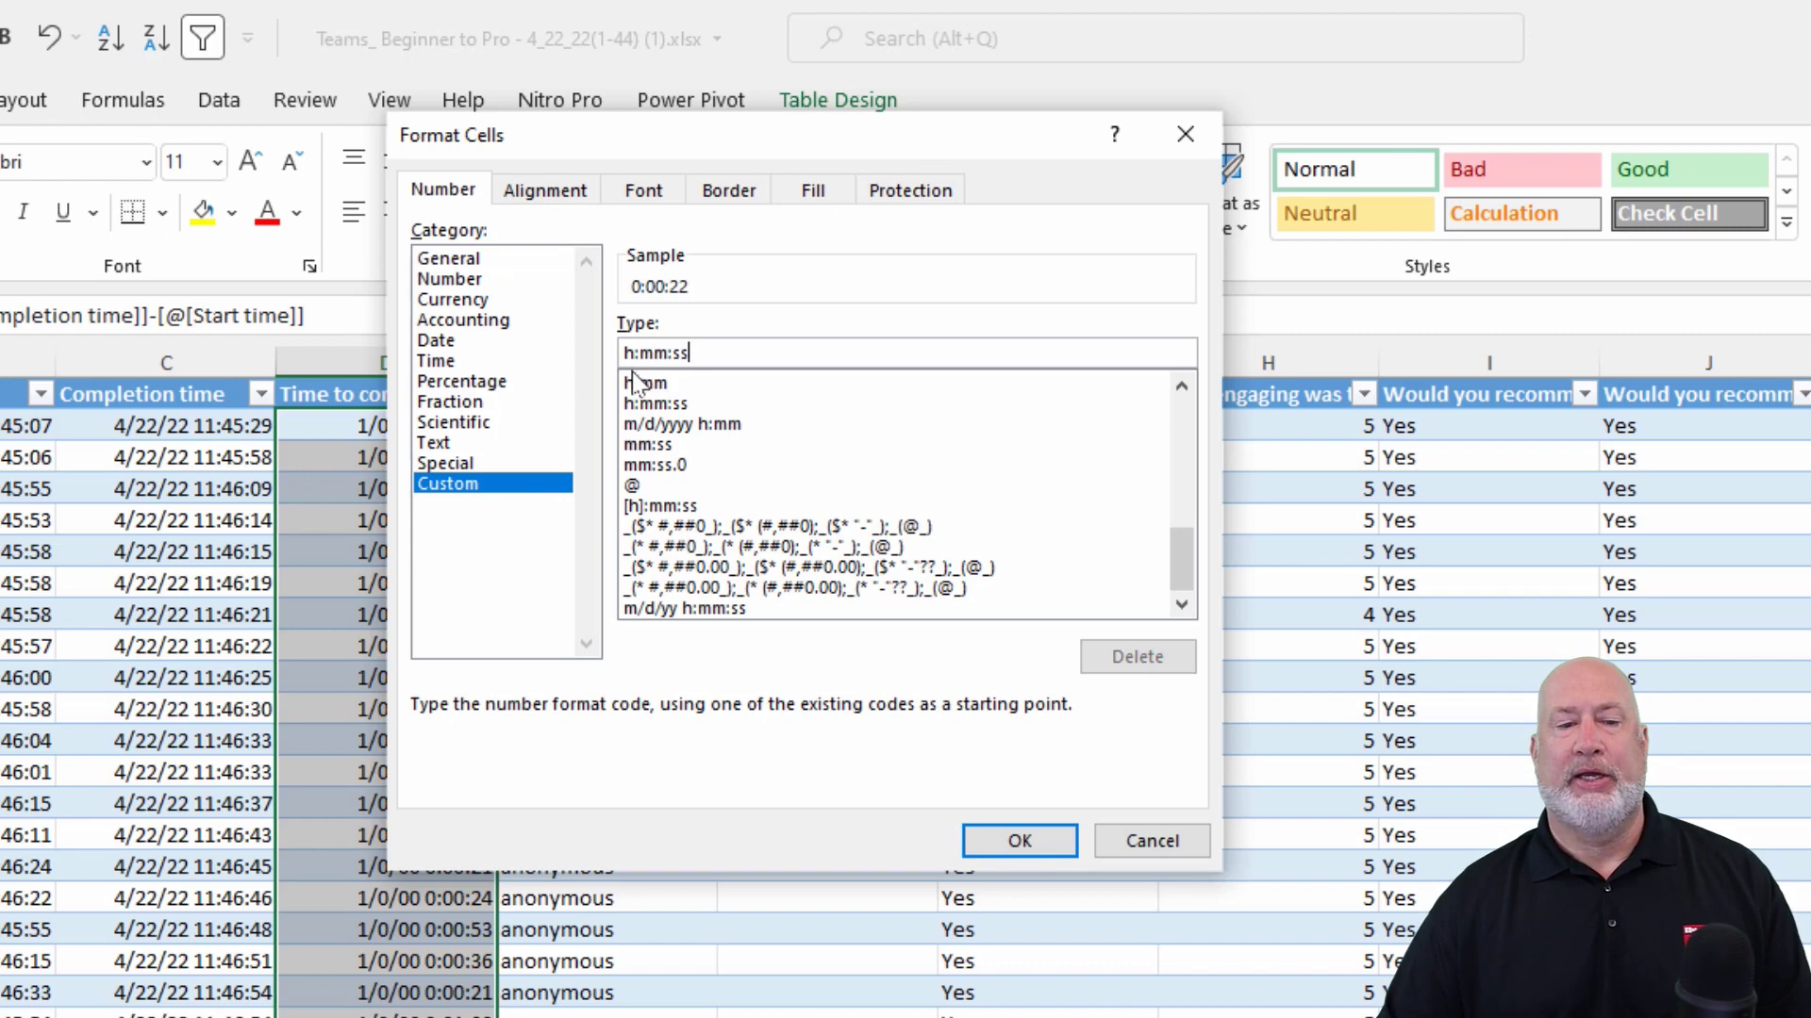
left_click(1021, 851)
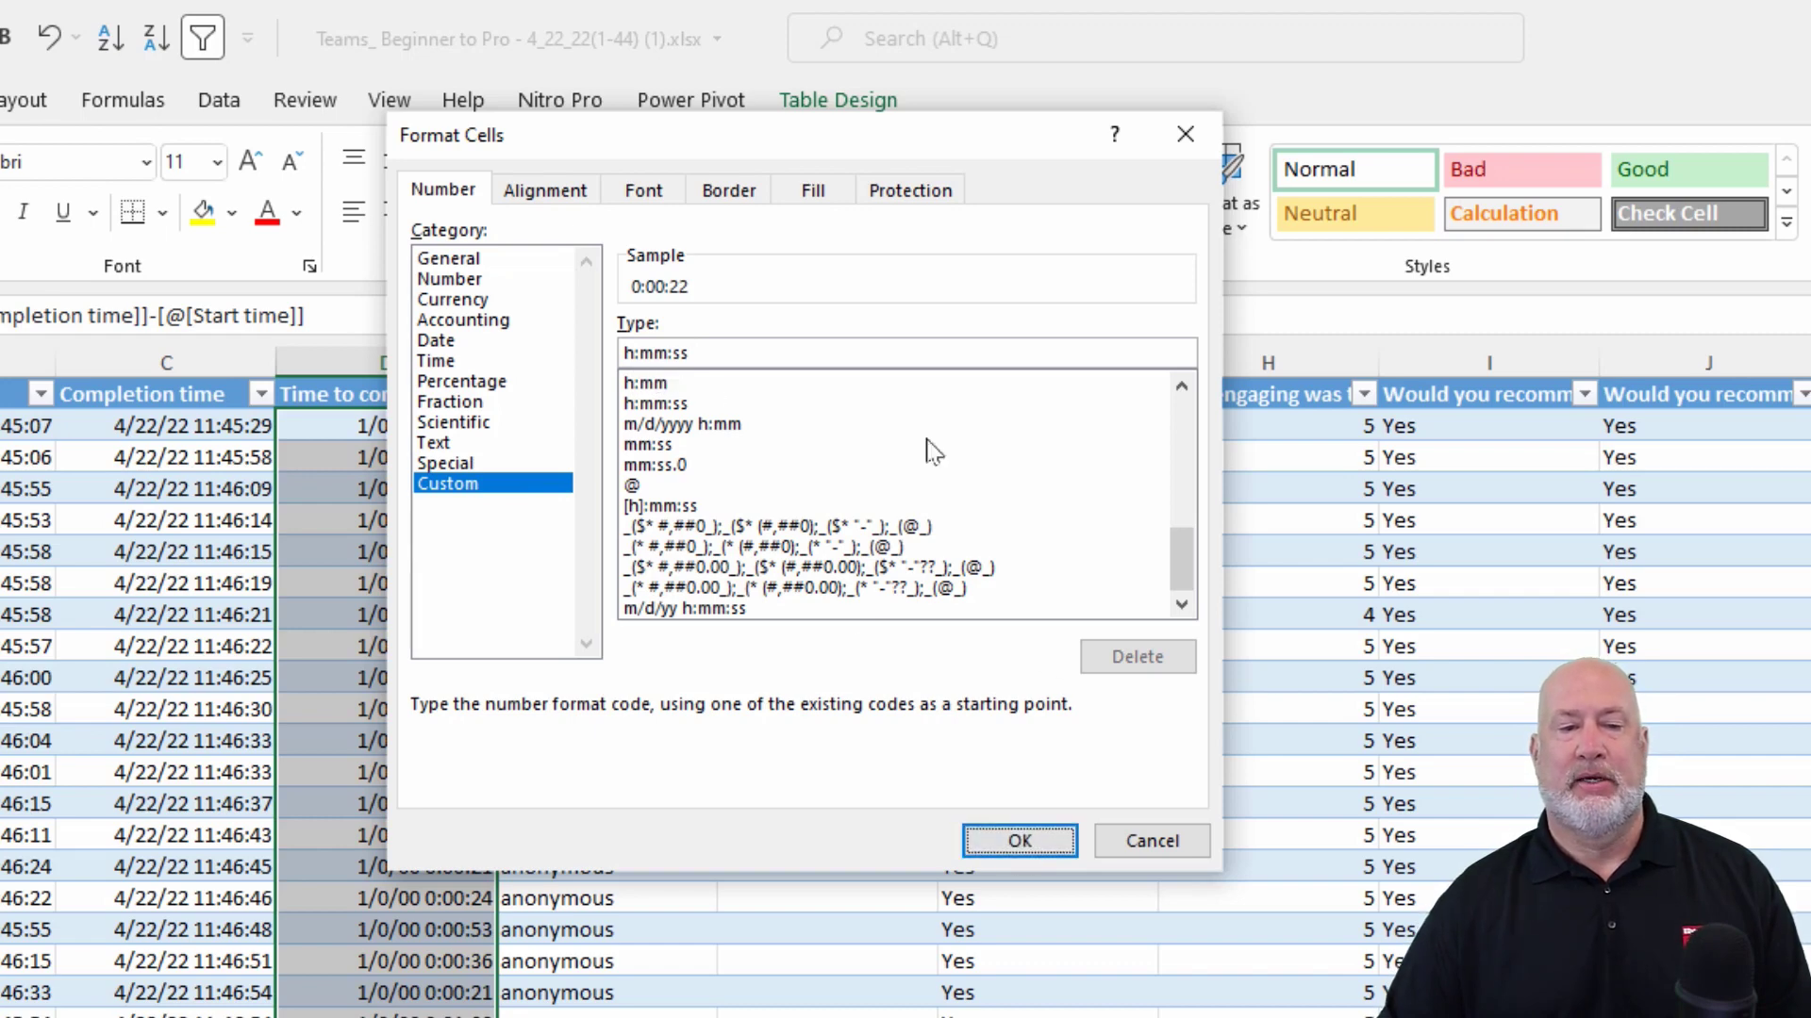
left_click_drag(839, 135, 998, 198)
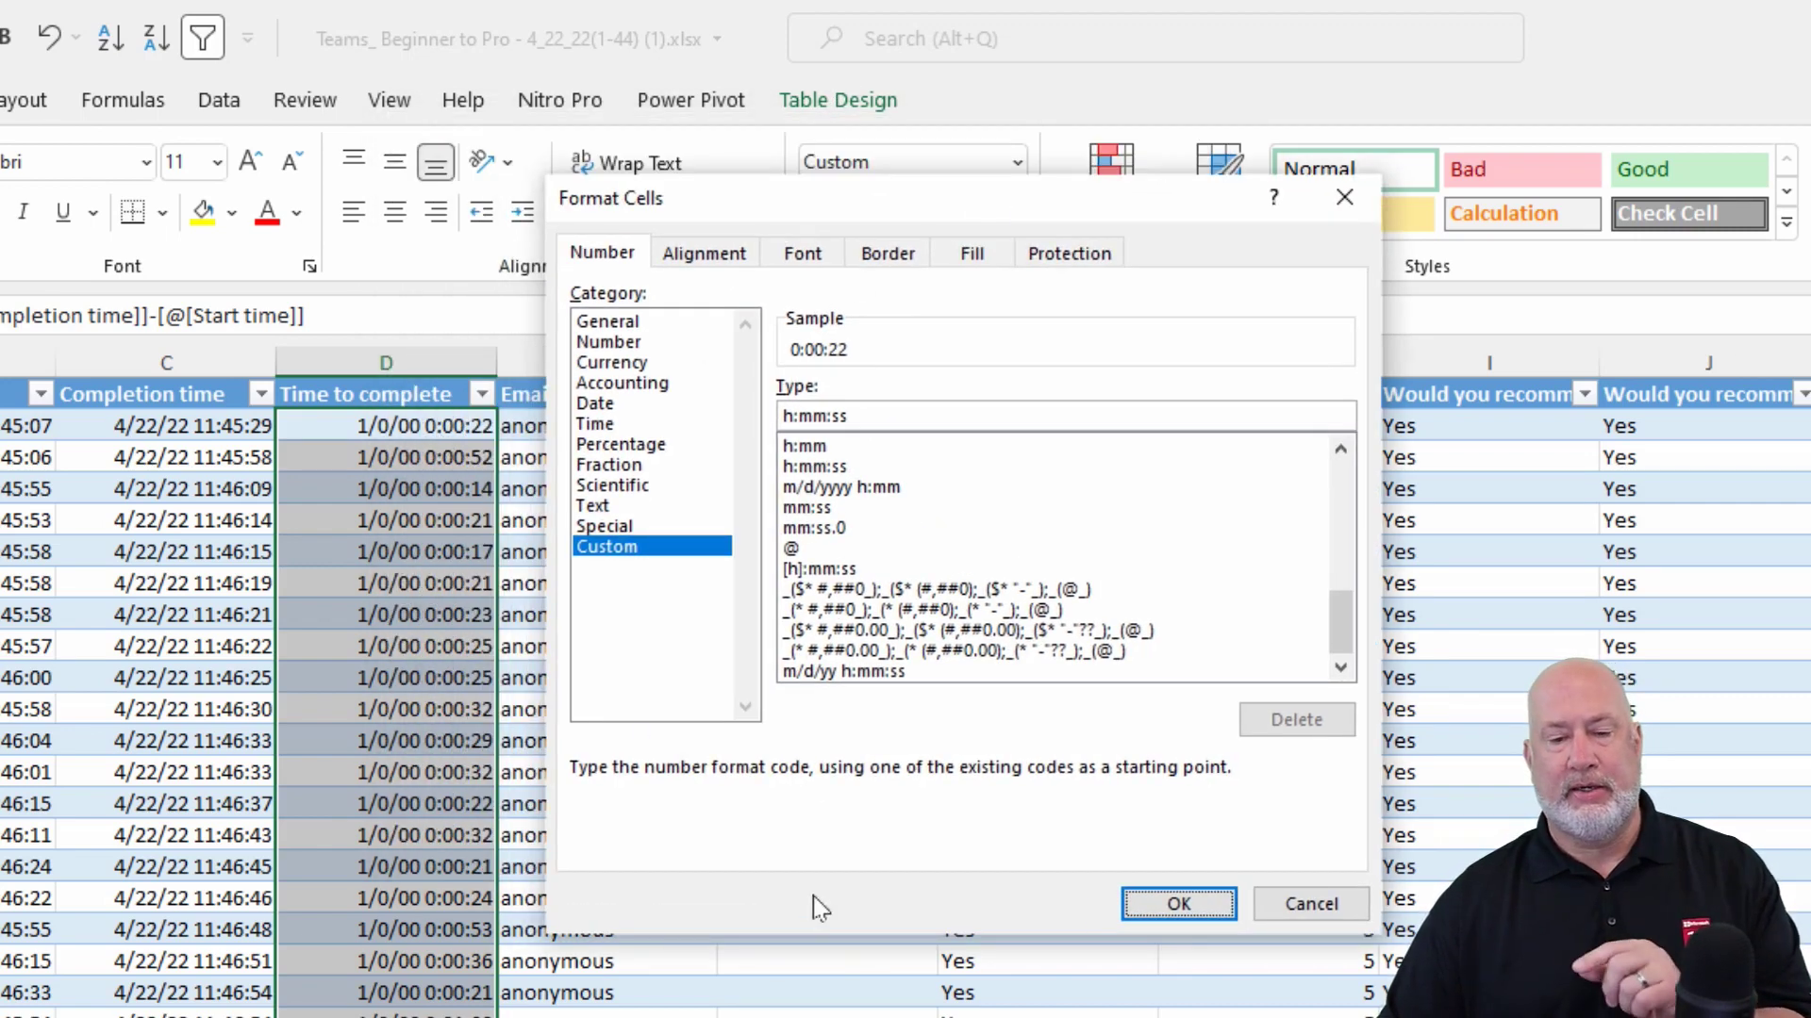
left_click(1207, 906)
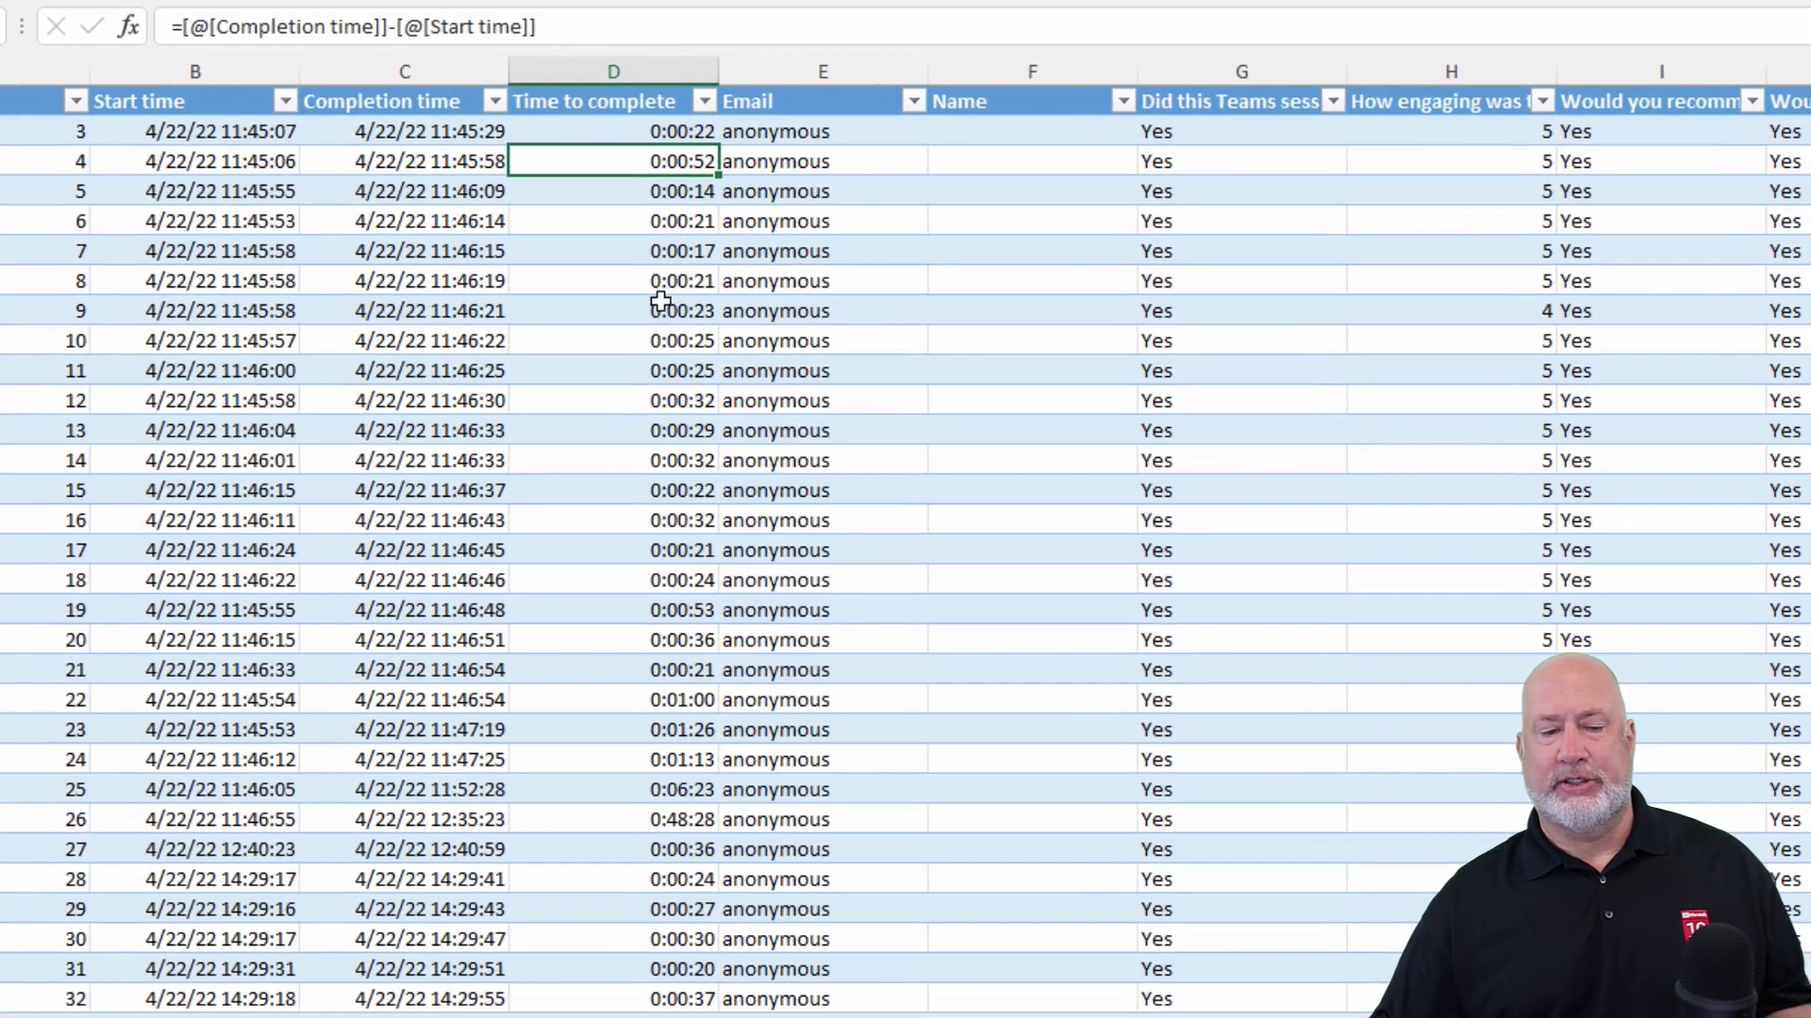
scroll(660, 314, "down", 5)
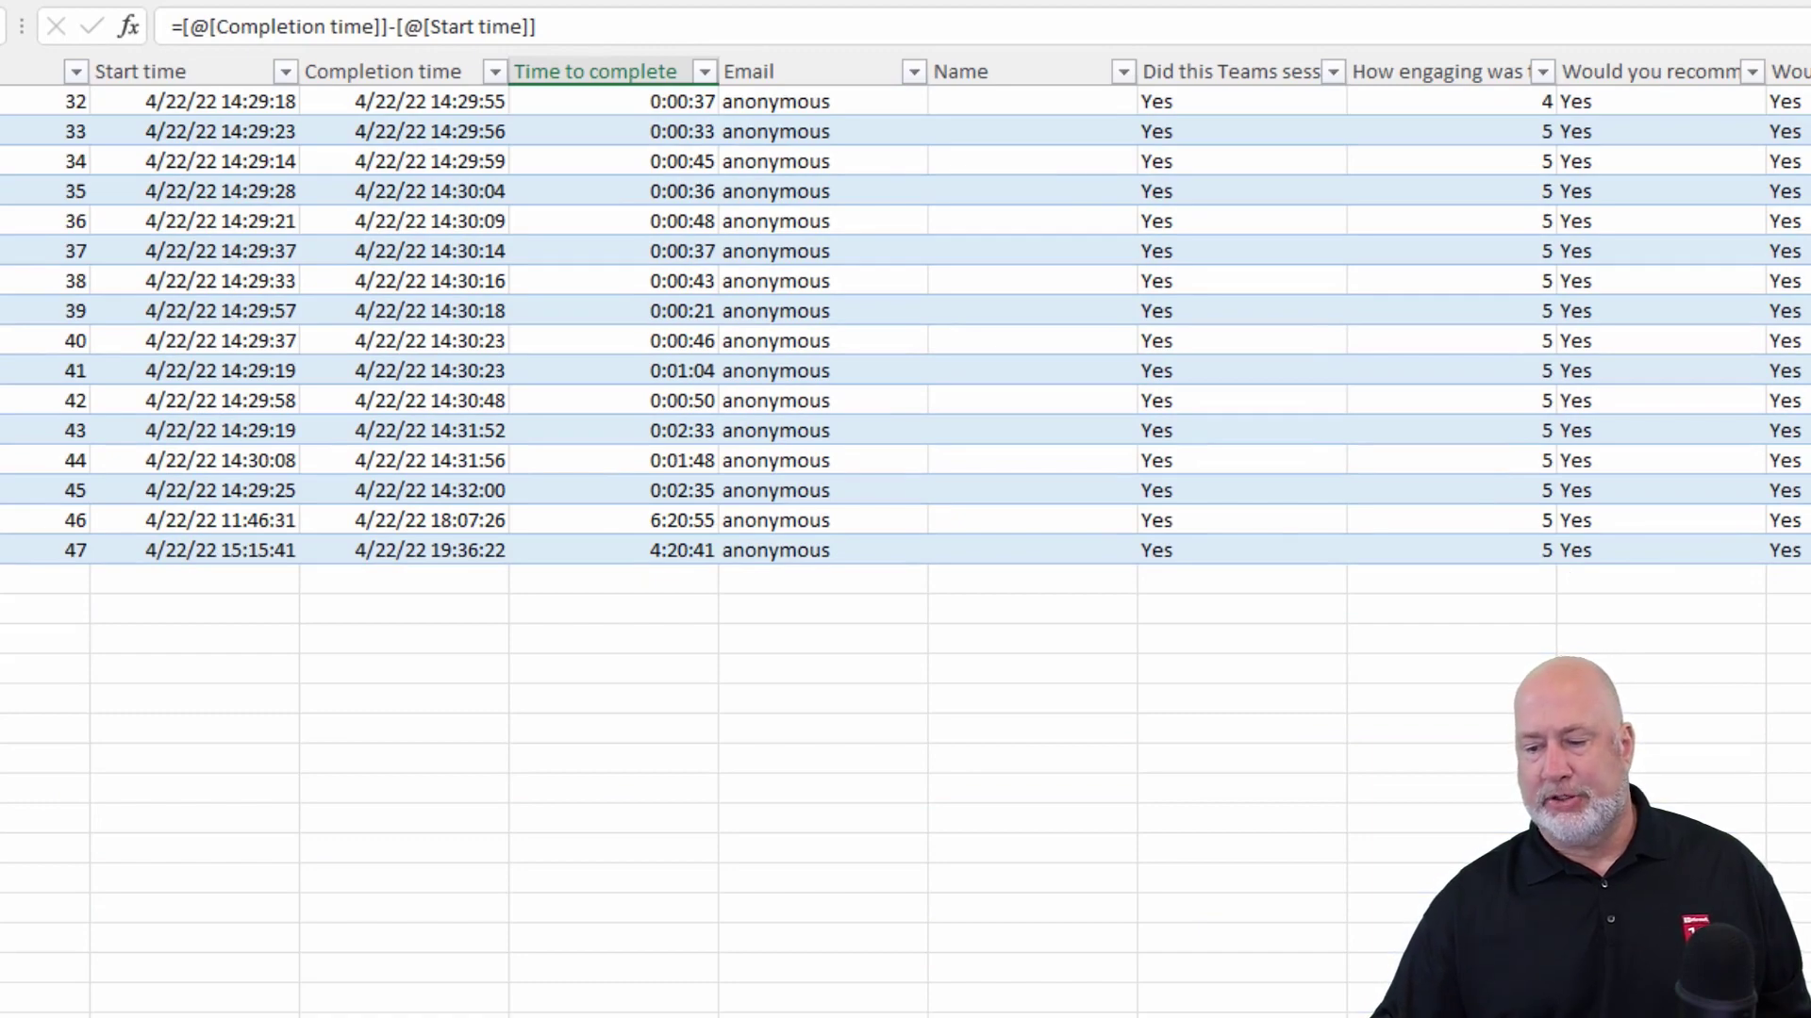
scroll(905, 528, "up", 6)
scroll(905, 528, "up", 1, "ctrl")
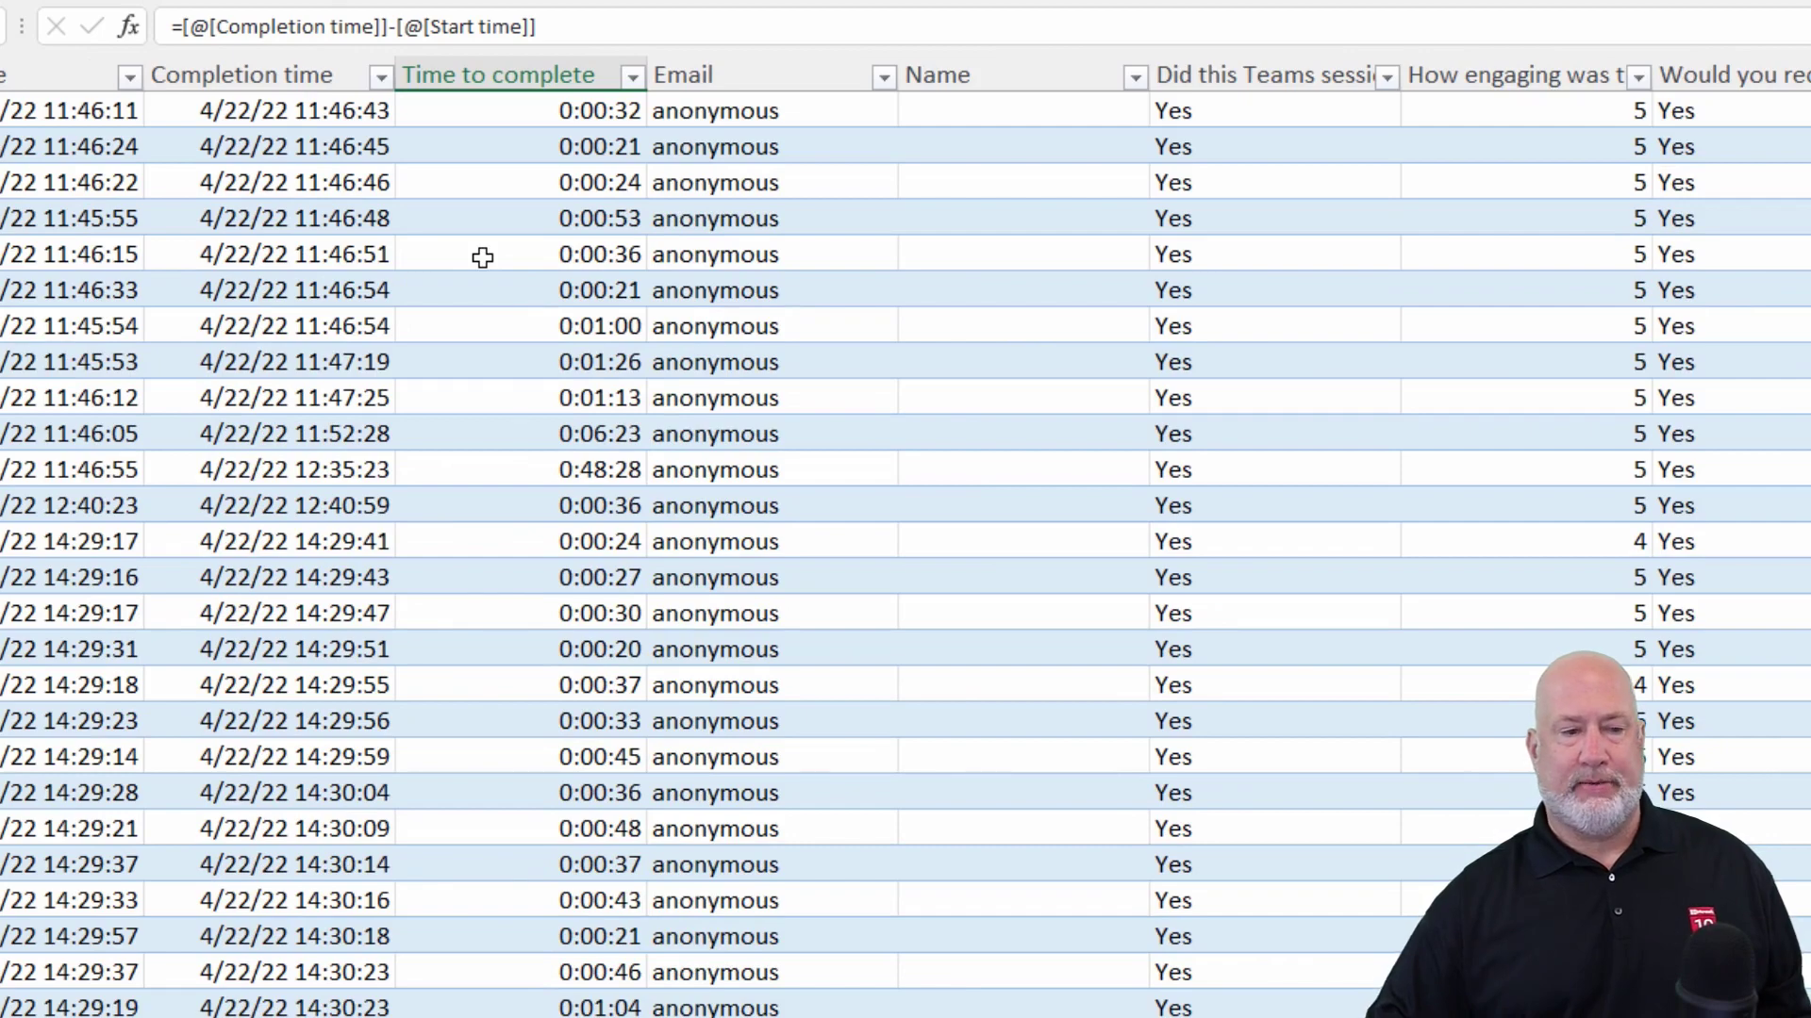
key("Left")
key("Left")
scroll(797, 237, "down", 6)
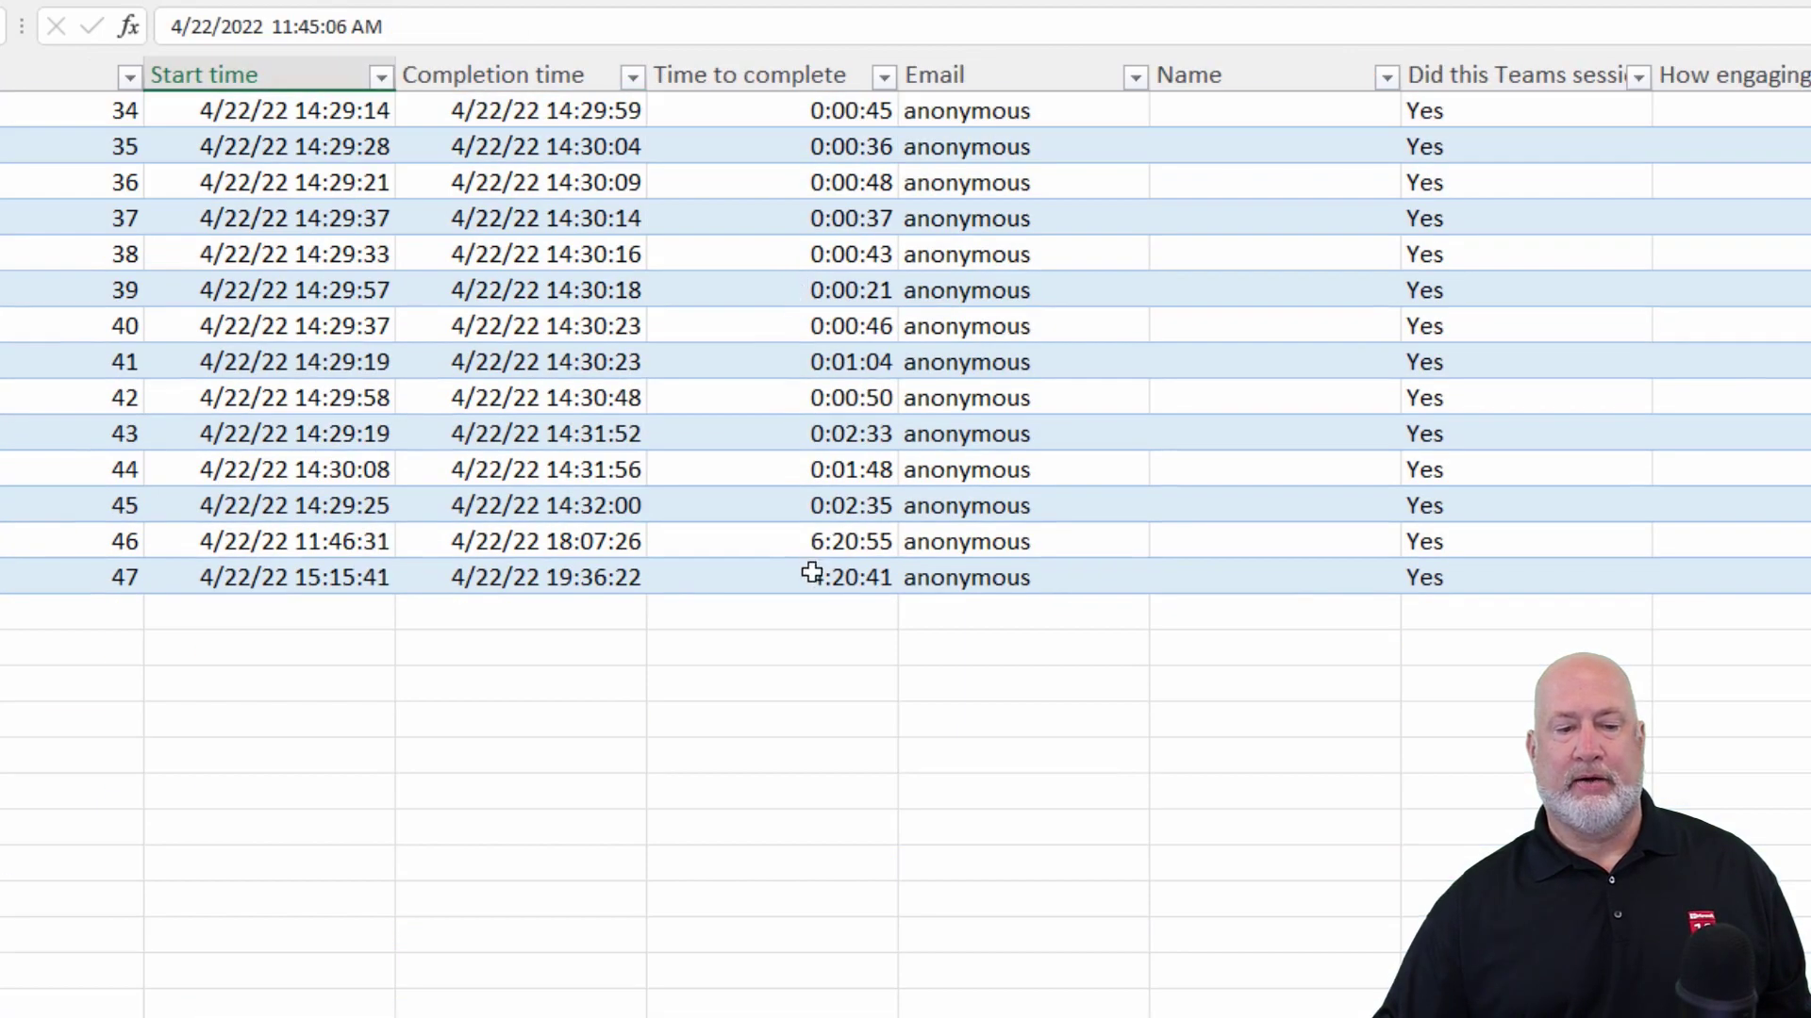
left_click(812, 575)
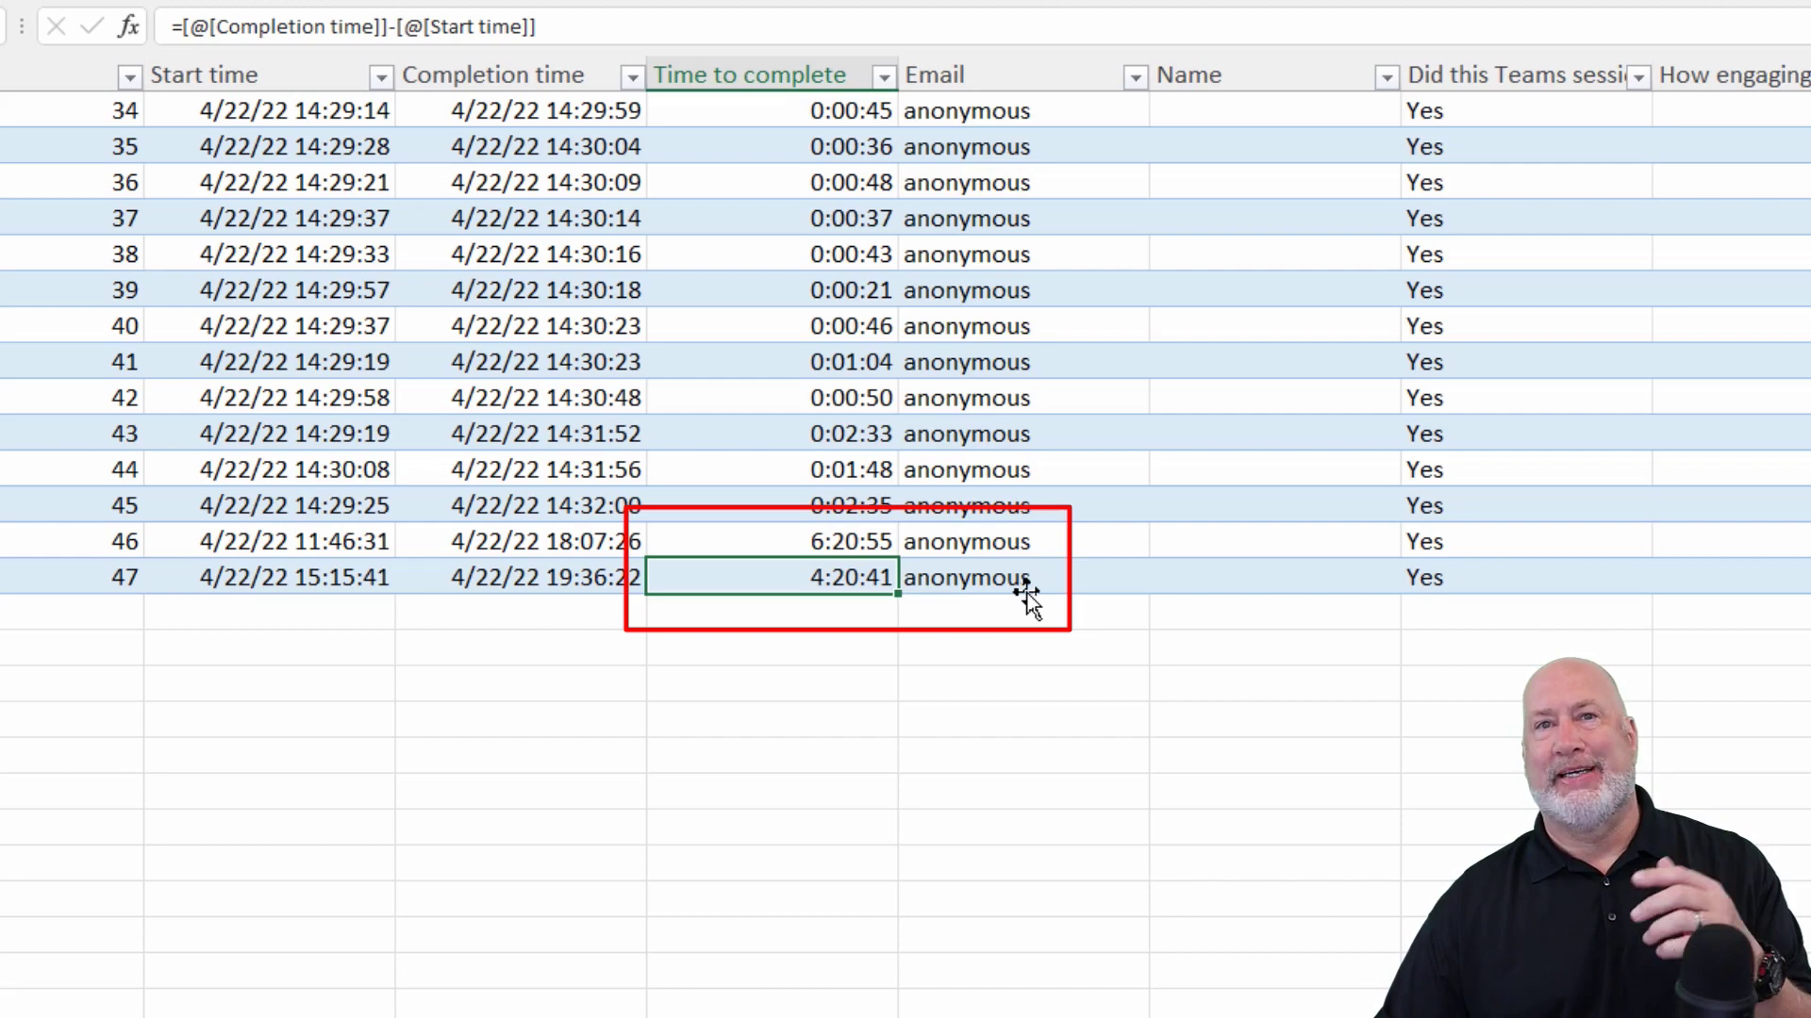
left_click(863, 542)
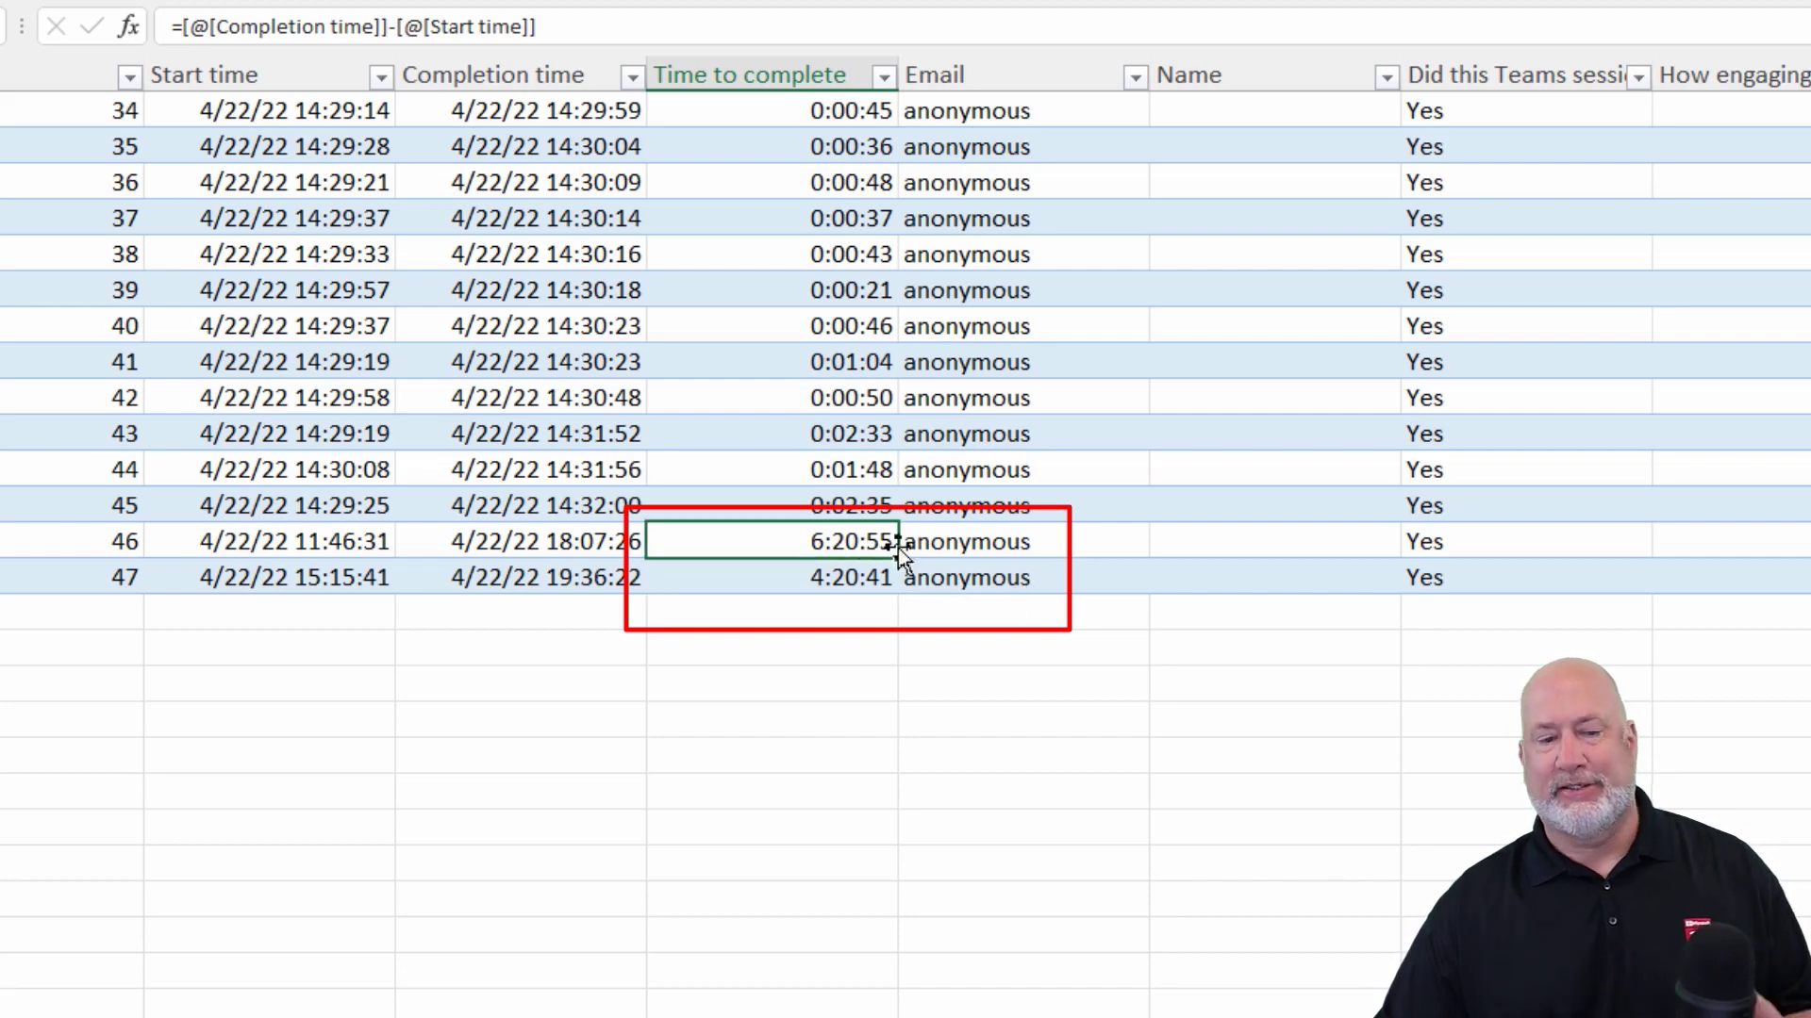
Type the labels Longest and Shortest in column C below the table
left_click(567, 681)
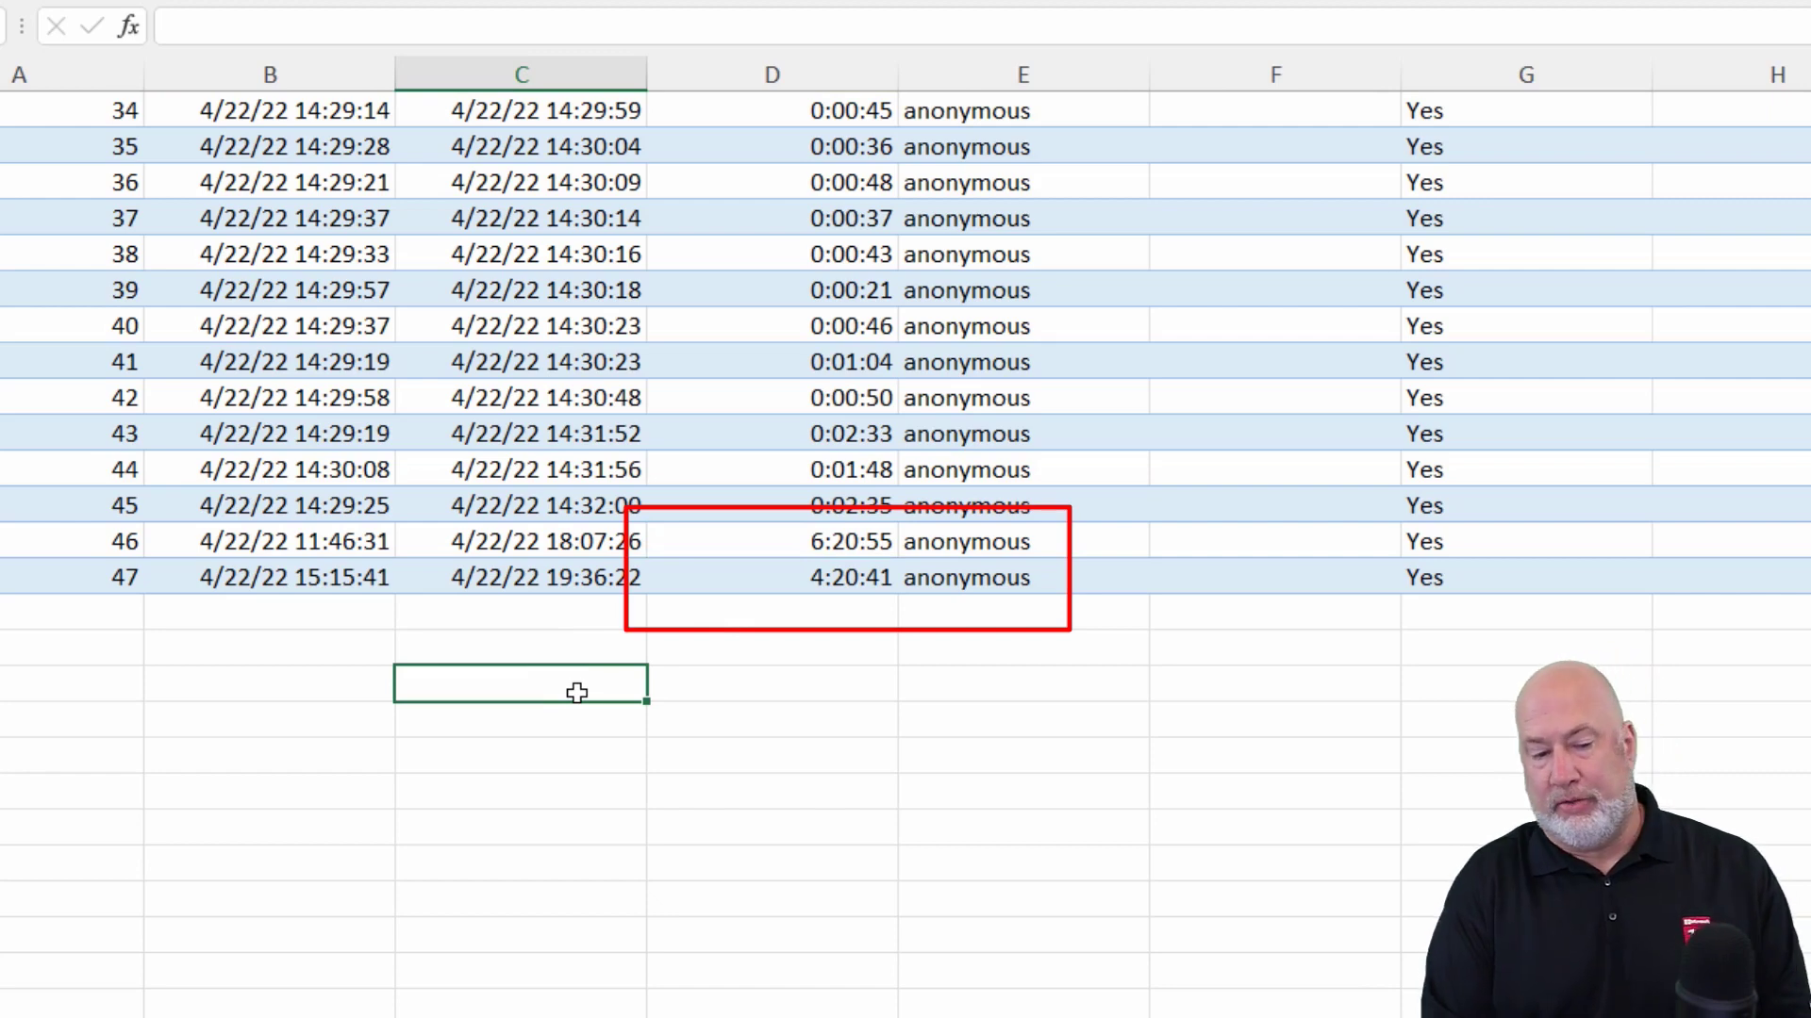
type("L")
type("ogin")
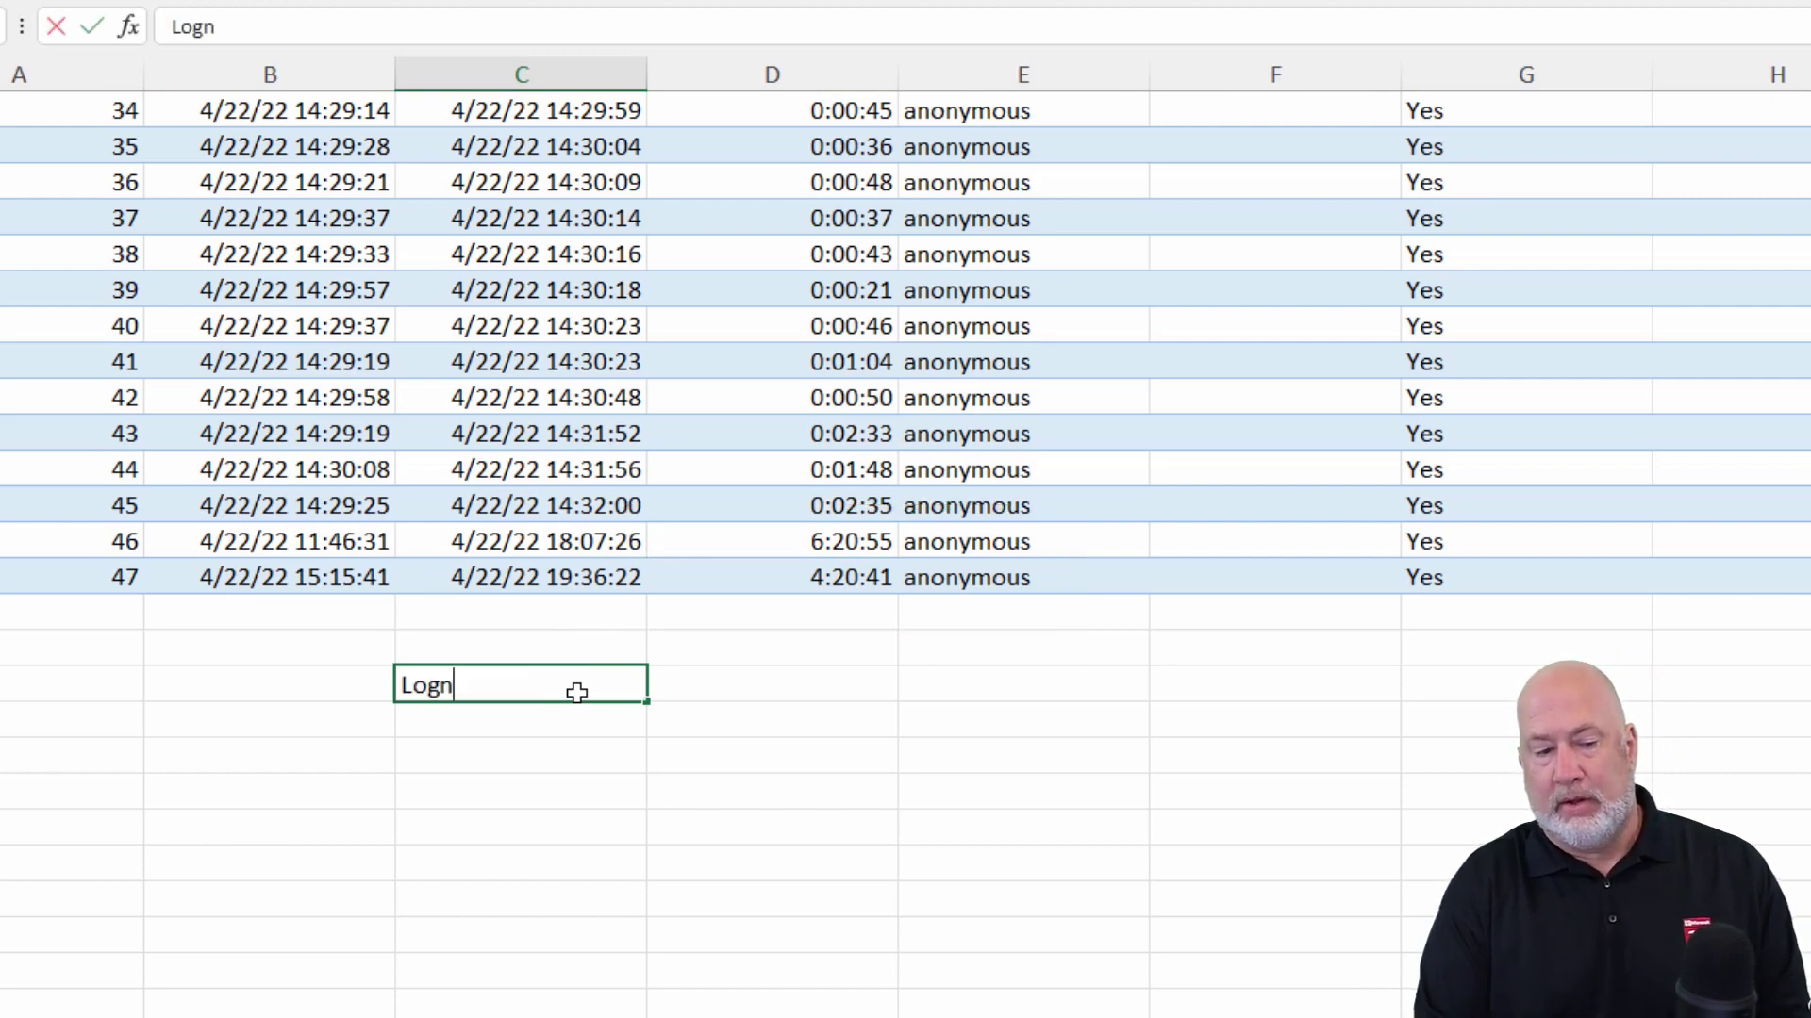
key("BackSpace")
key("BackSpace")
key("BackSpace")
type("ngte")
key("BackSpace")
key("BackSpace")
key("BackSpace")
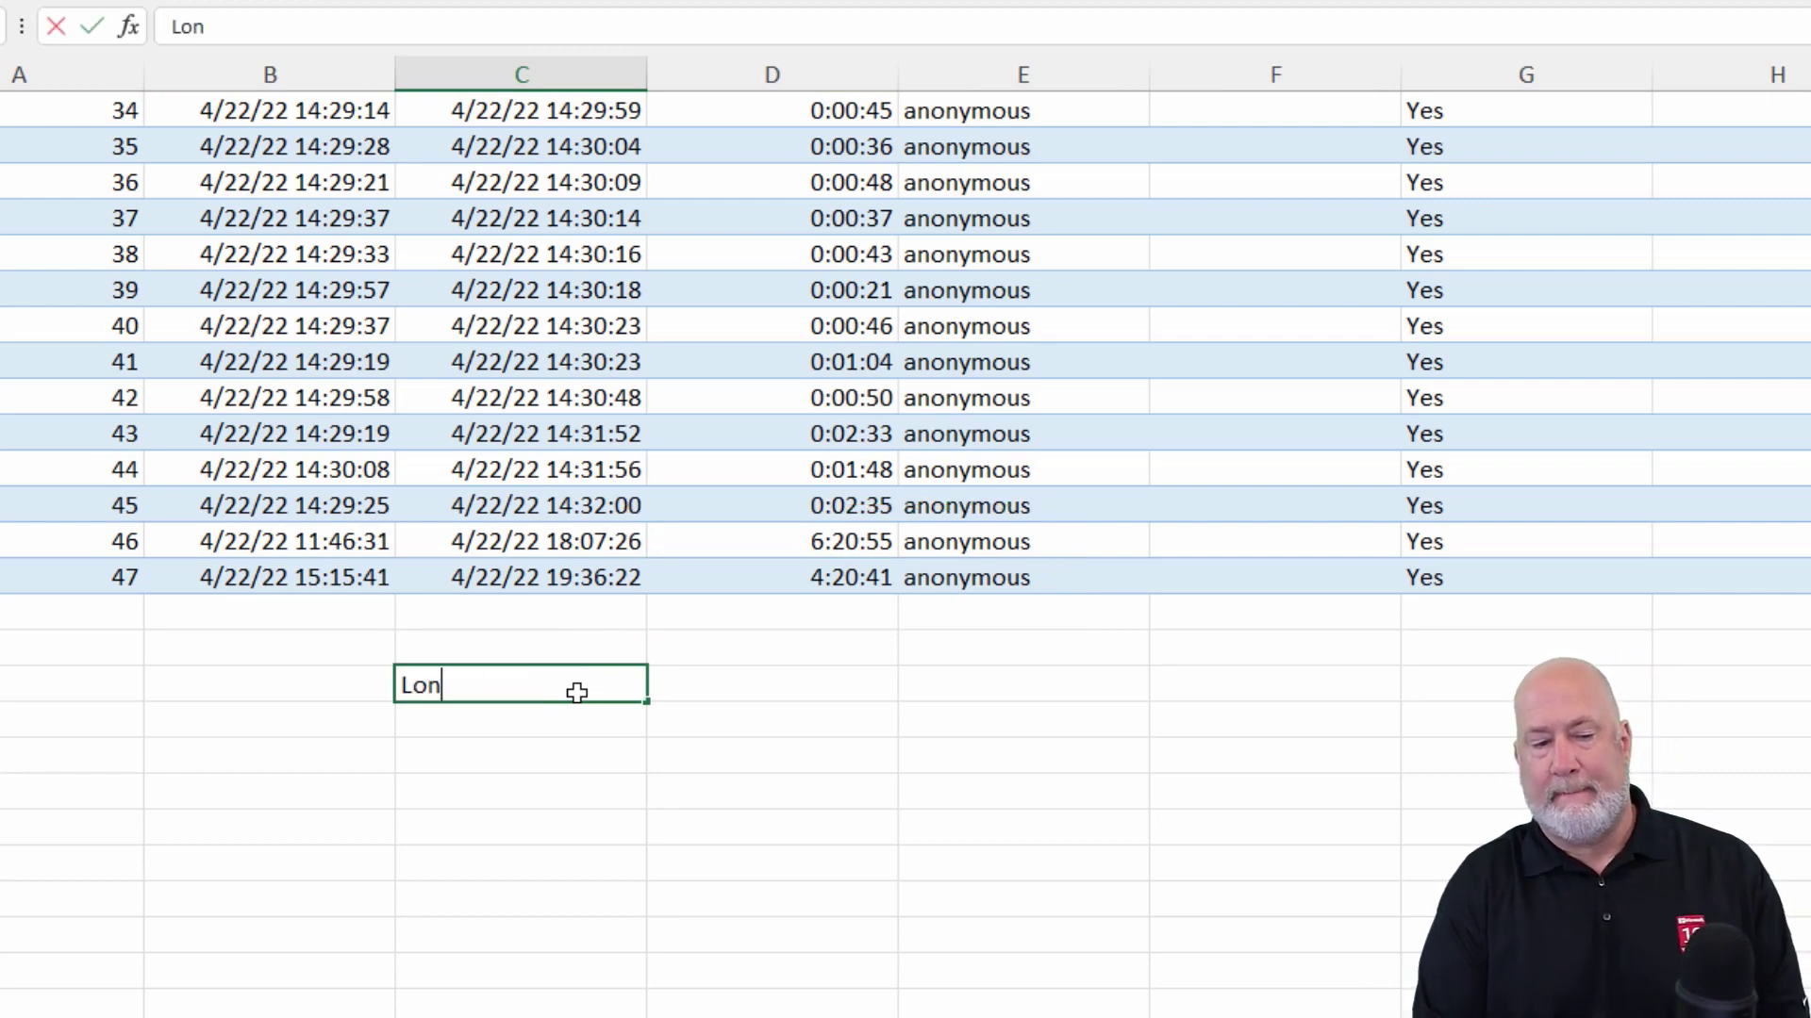
type("gest")
key("ctrl+Return")
key("Down")
type("Shorts")
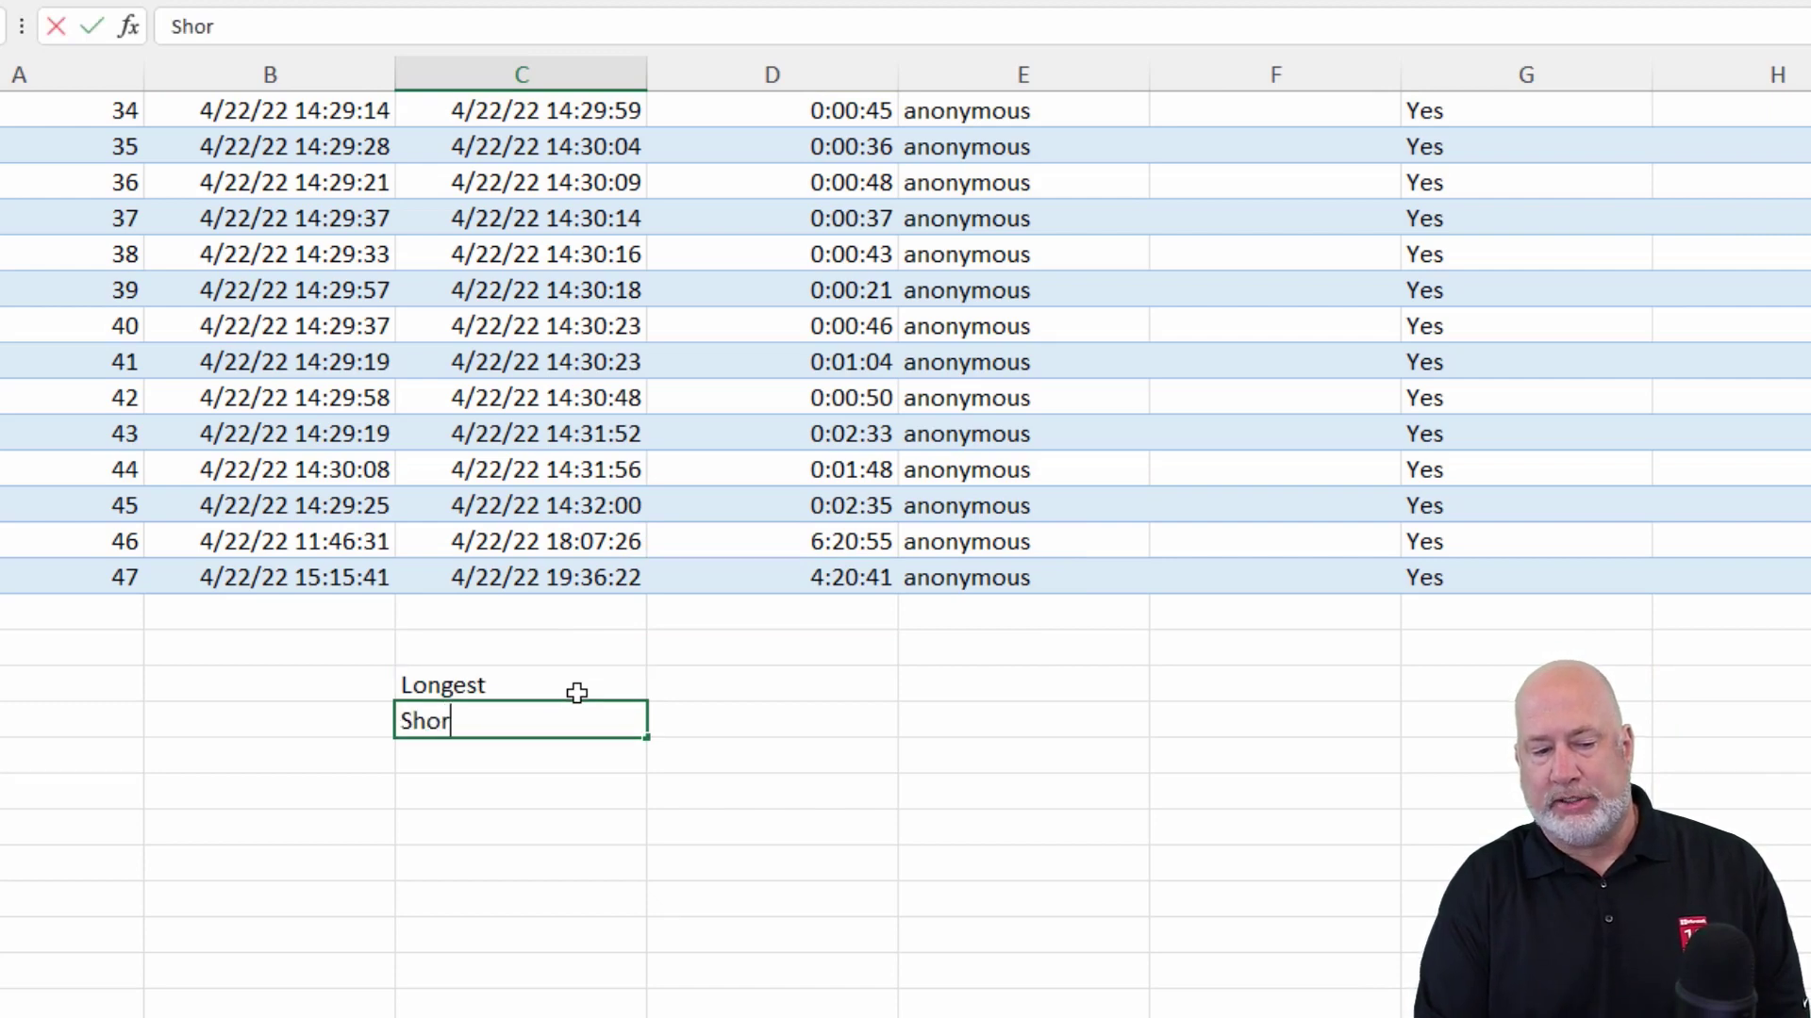
key("BackSpace")
type("est")
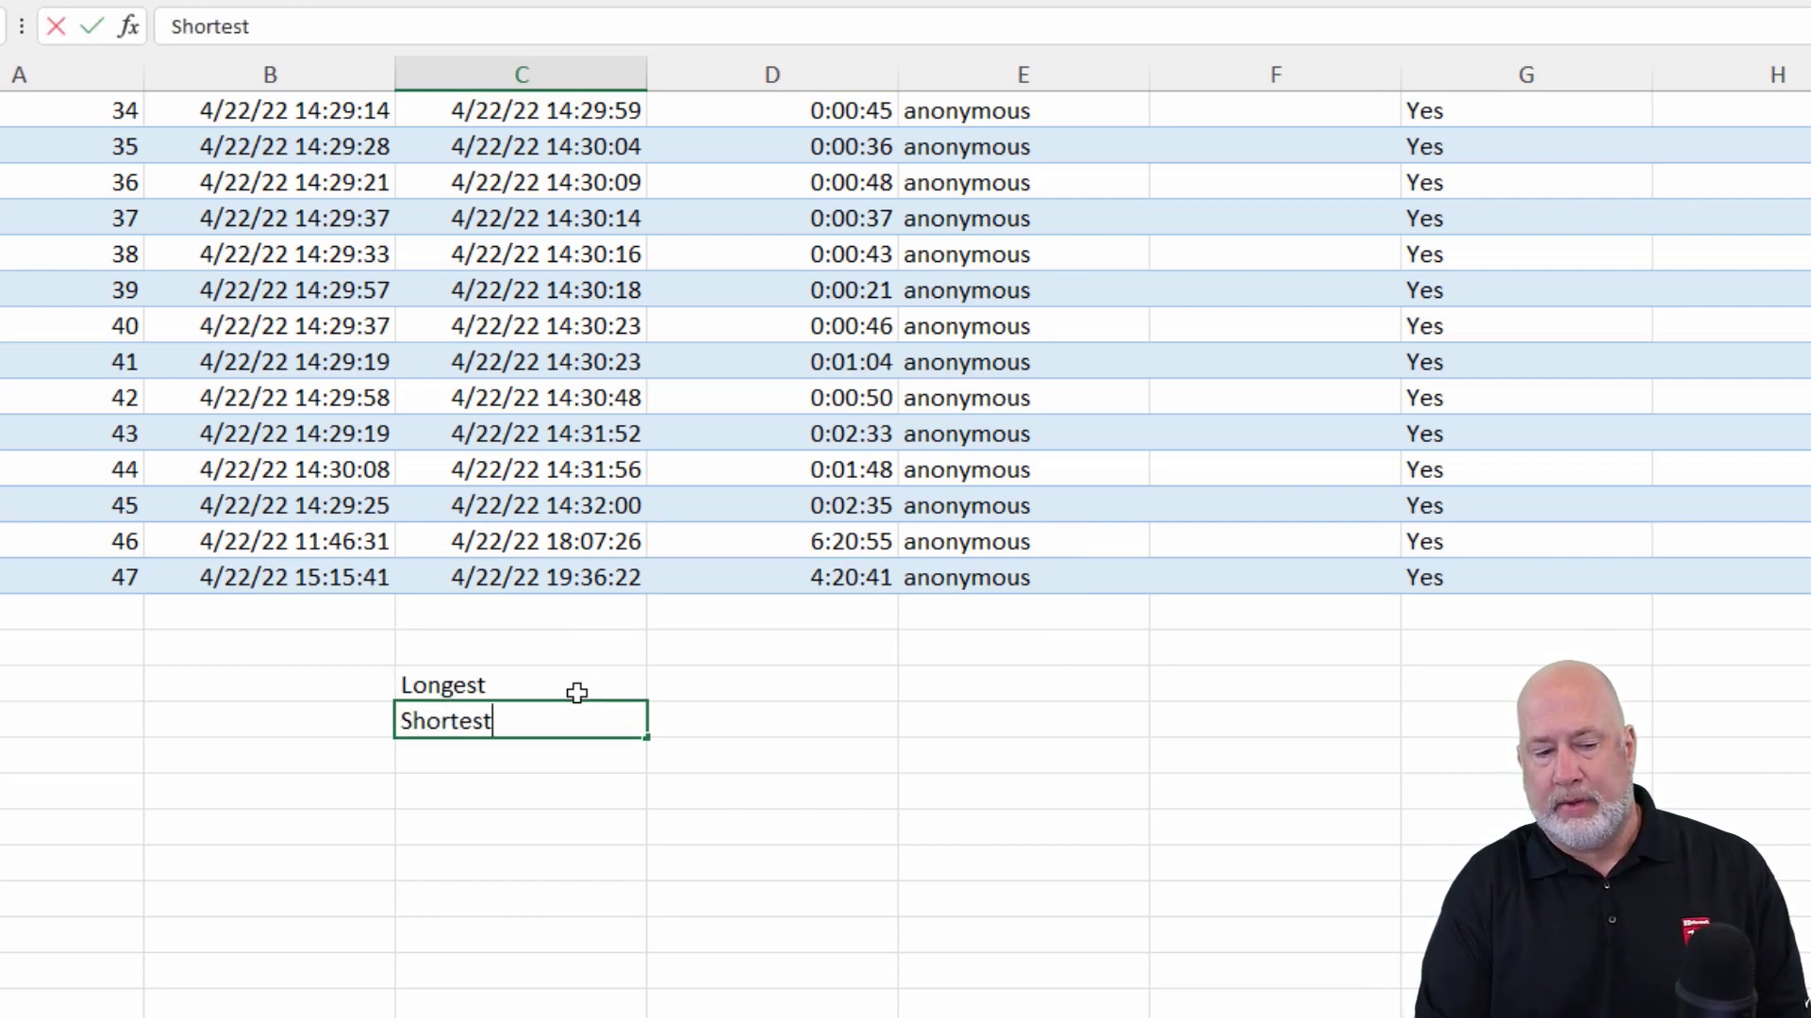
key("Return")
Add the labels Average, Median and Average excluding beneath Shortest
type("Average")
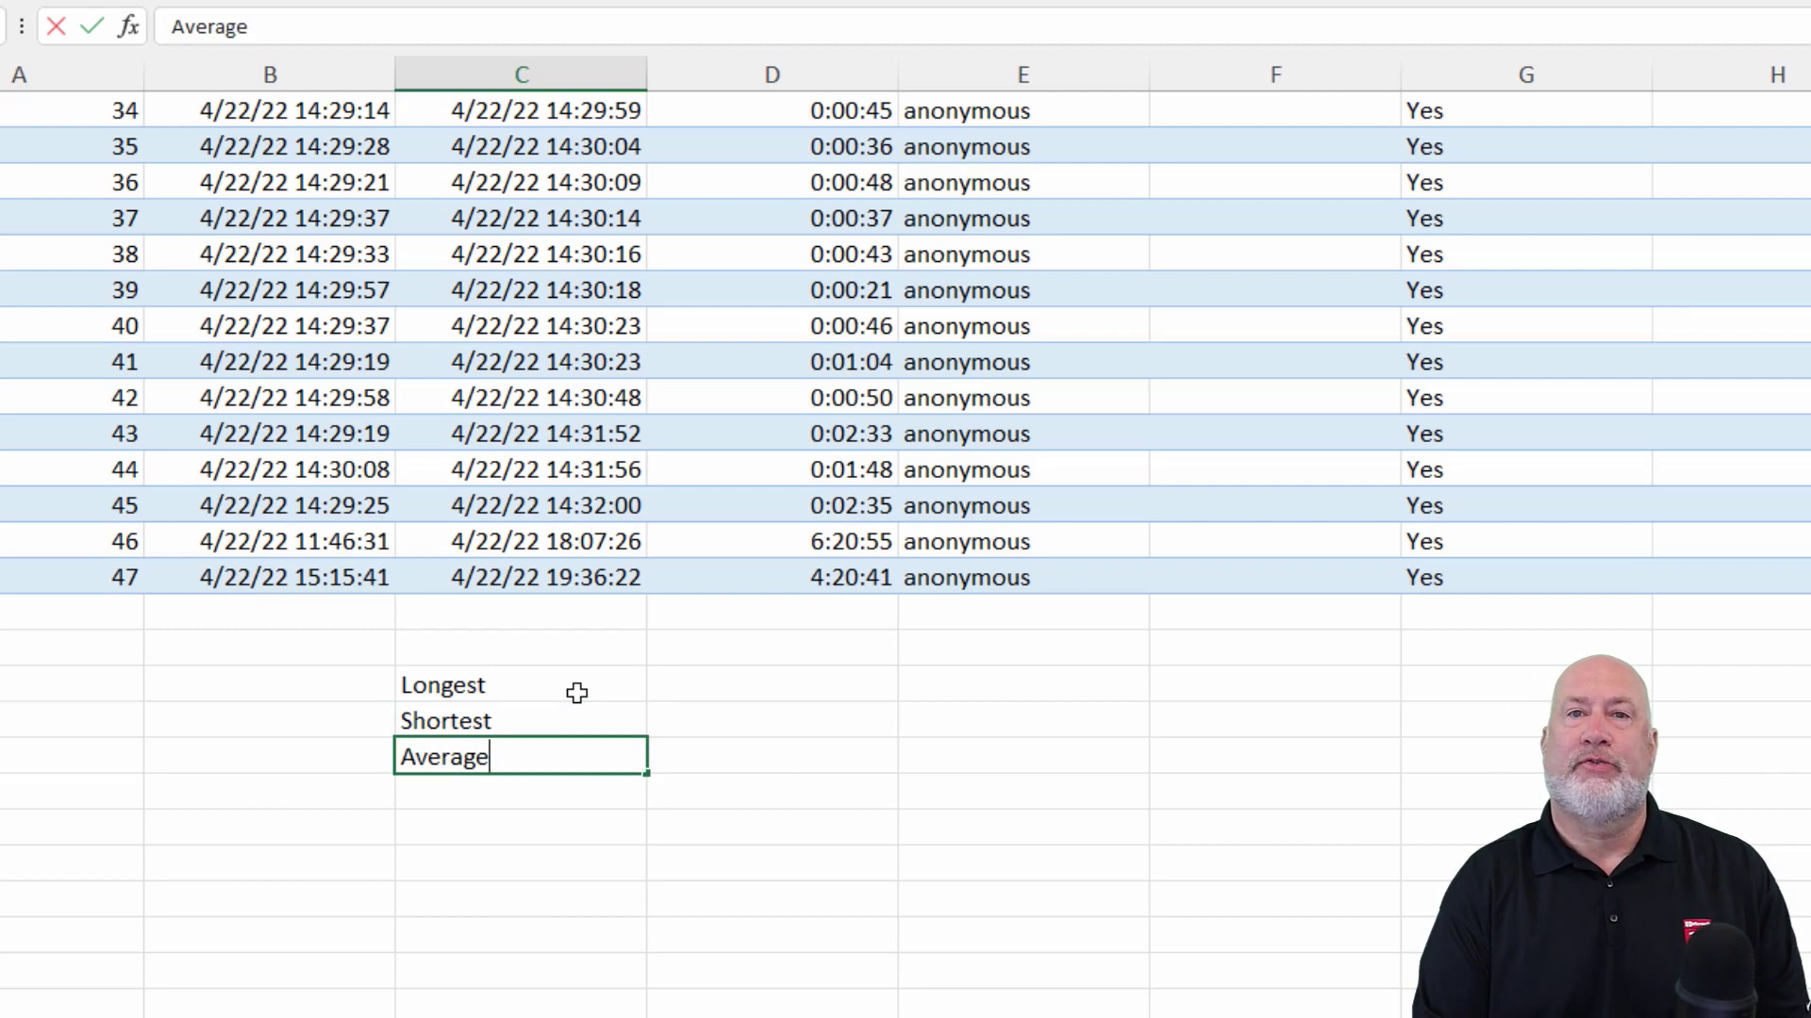
key("Return")
type("Median")
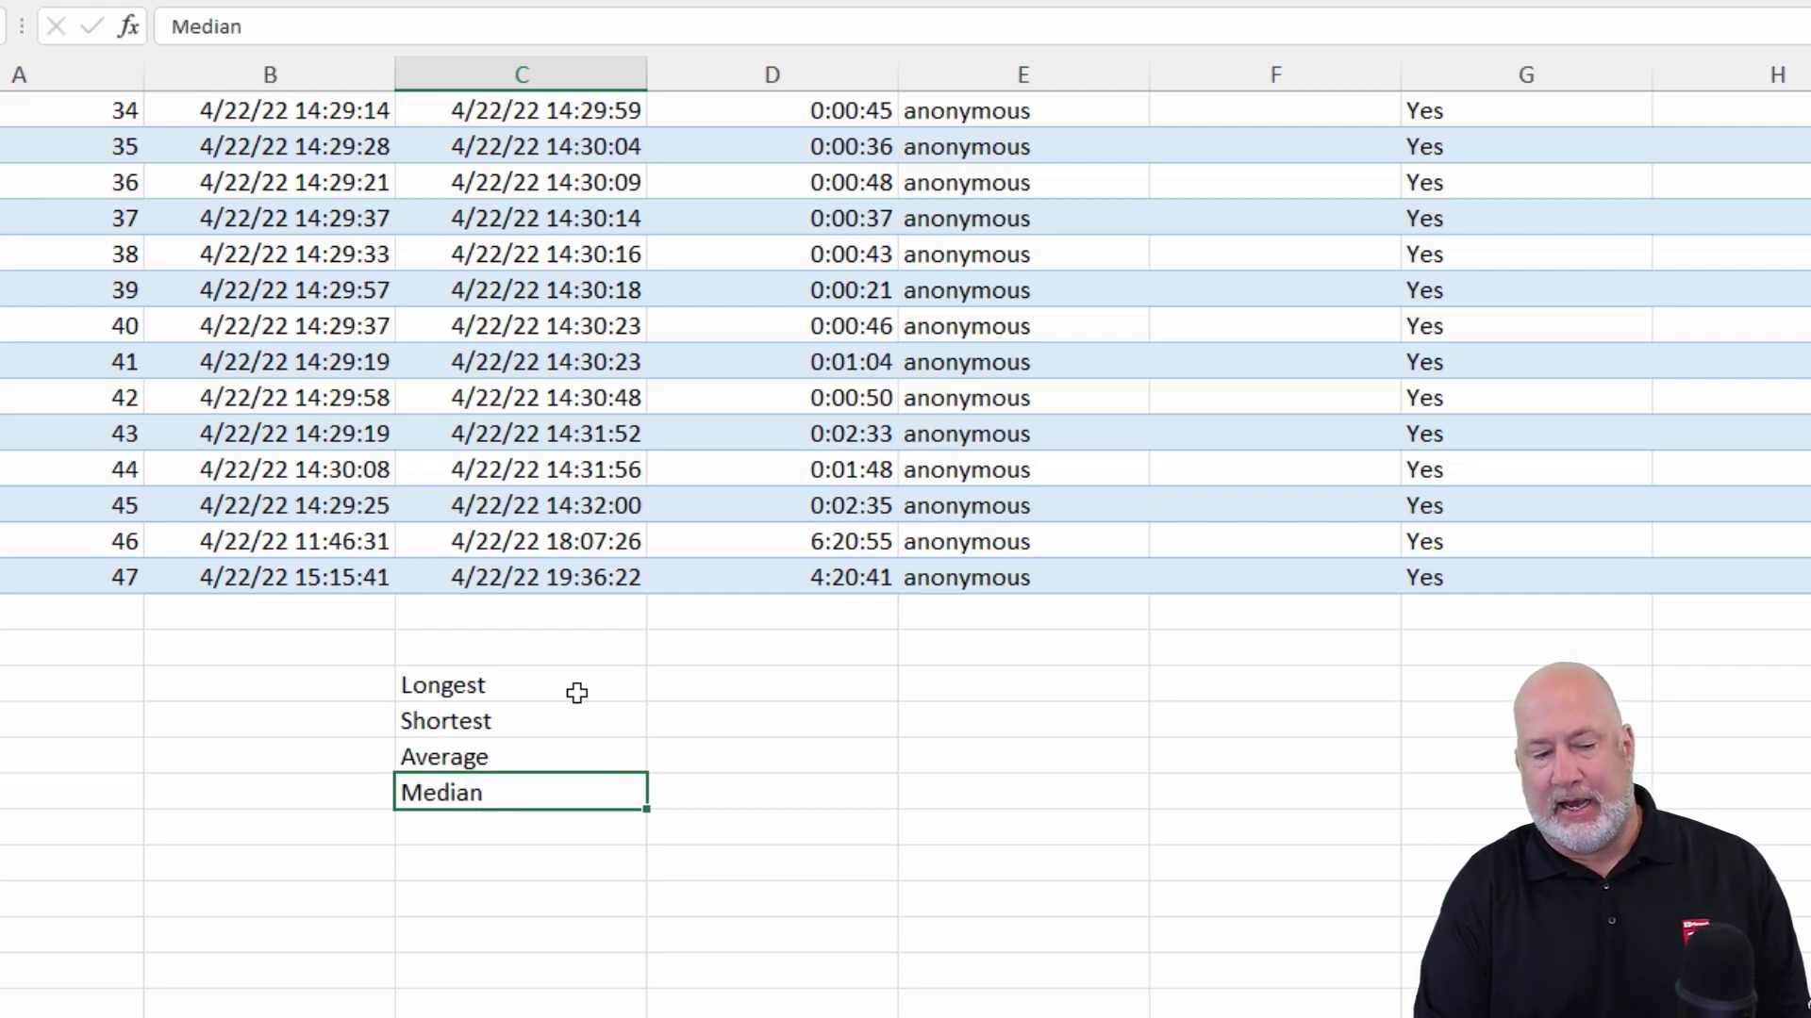
key("Return")
type("M")
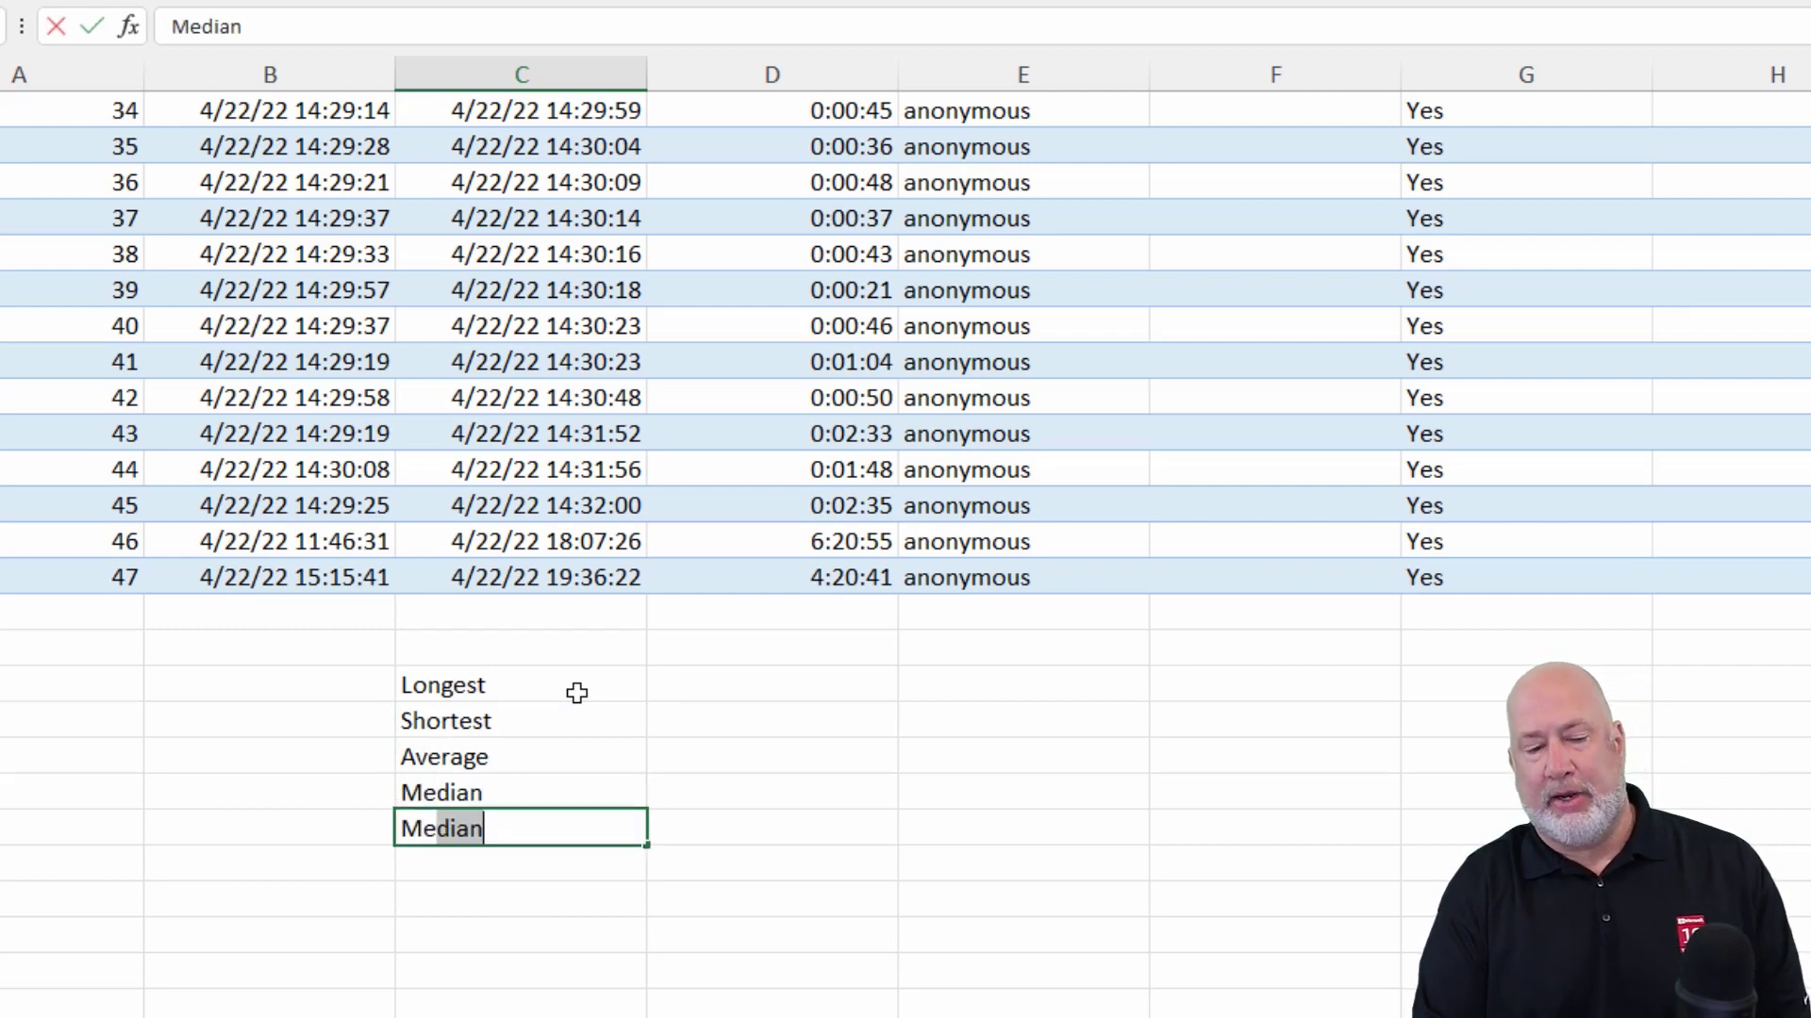
key("BackSpace")
key("BackSpace")
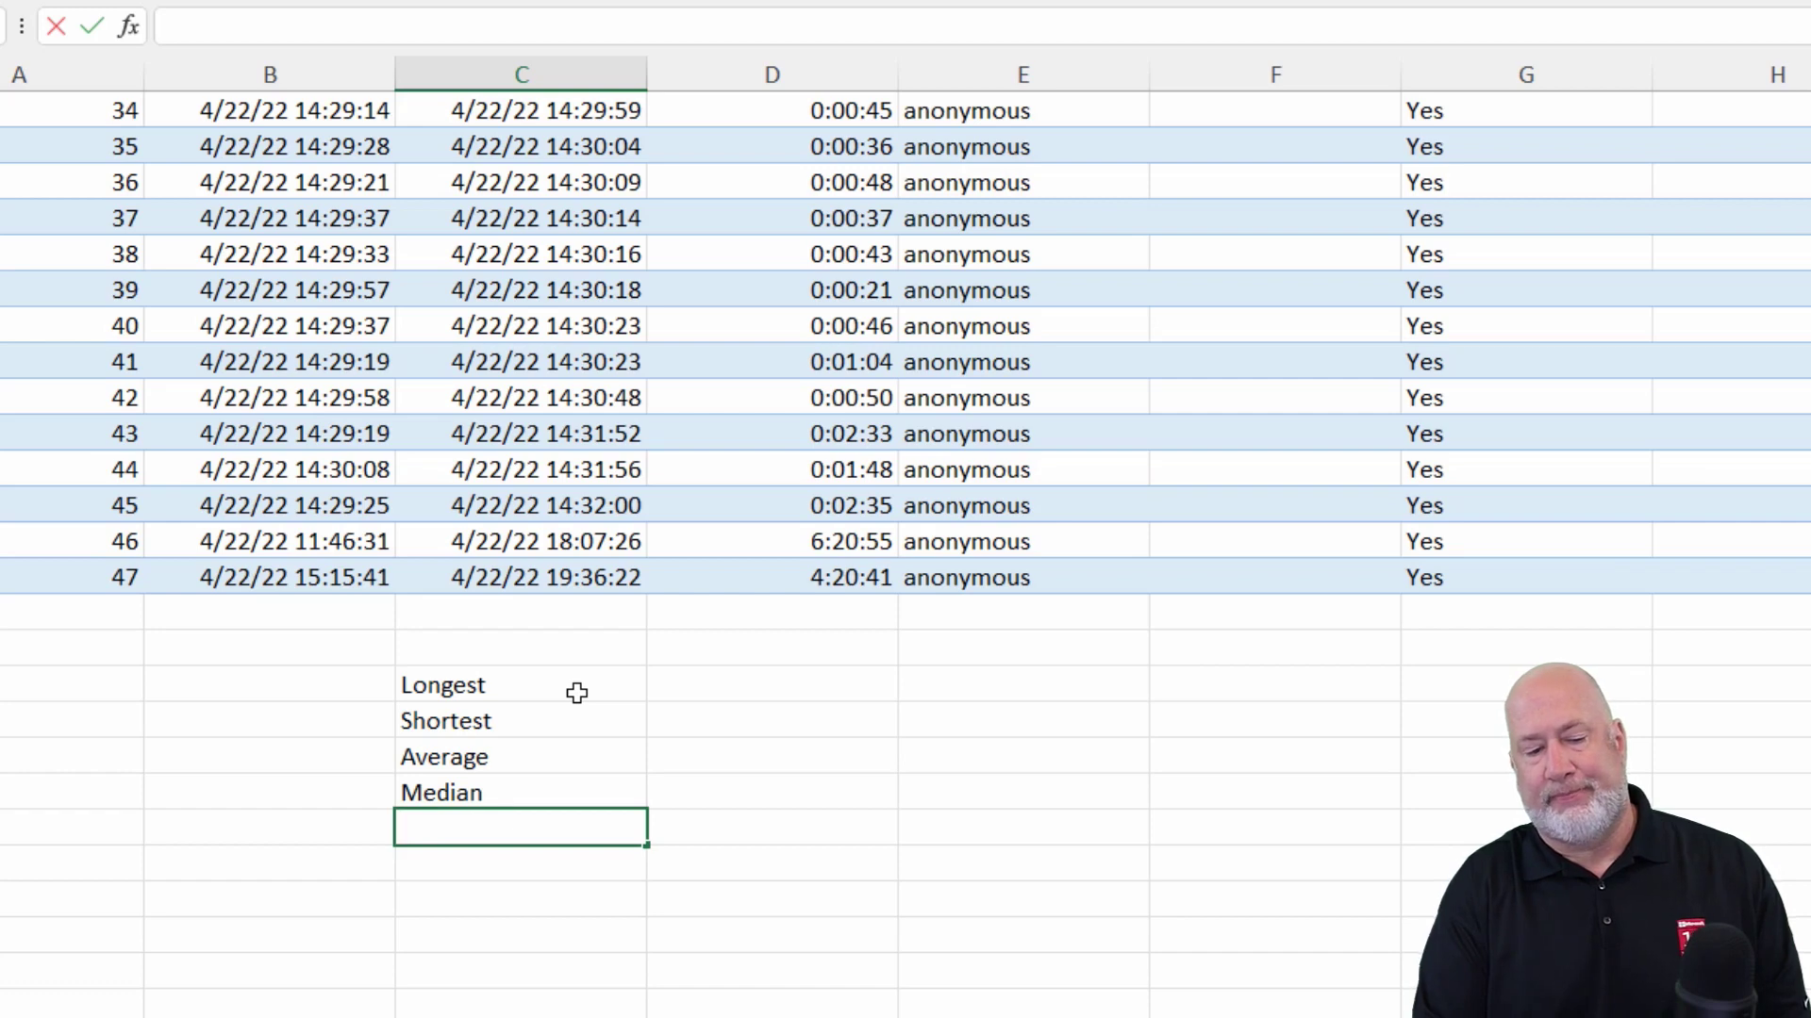
type("Average ex")
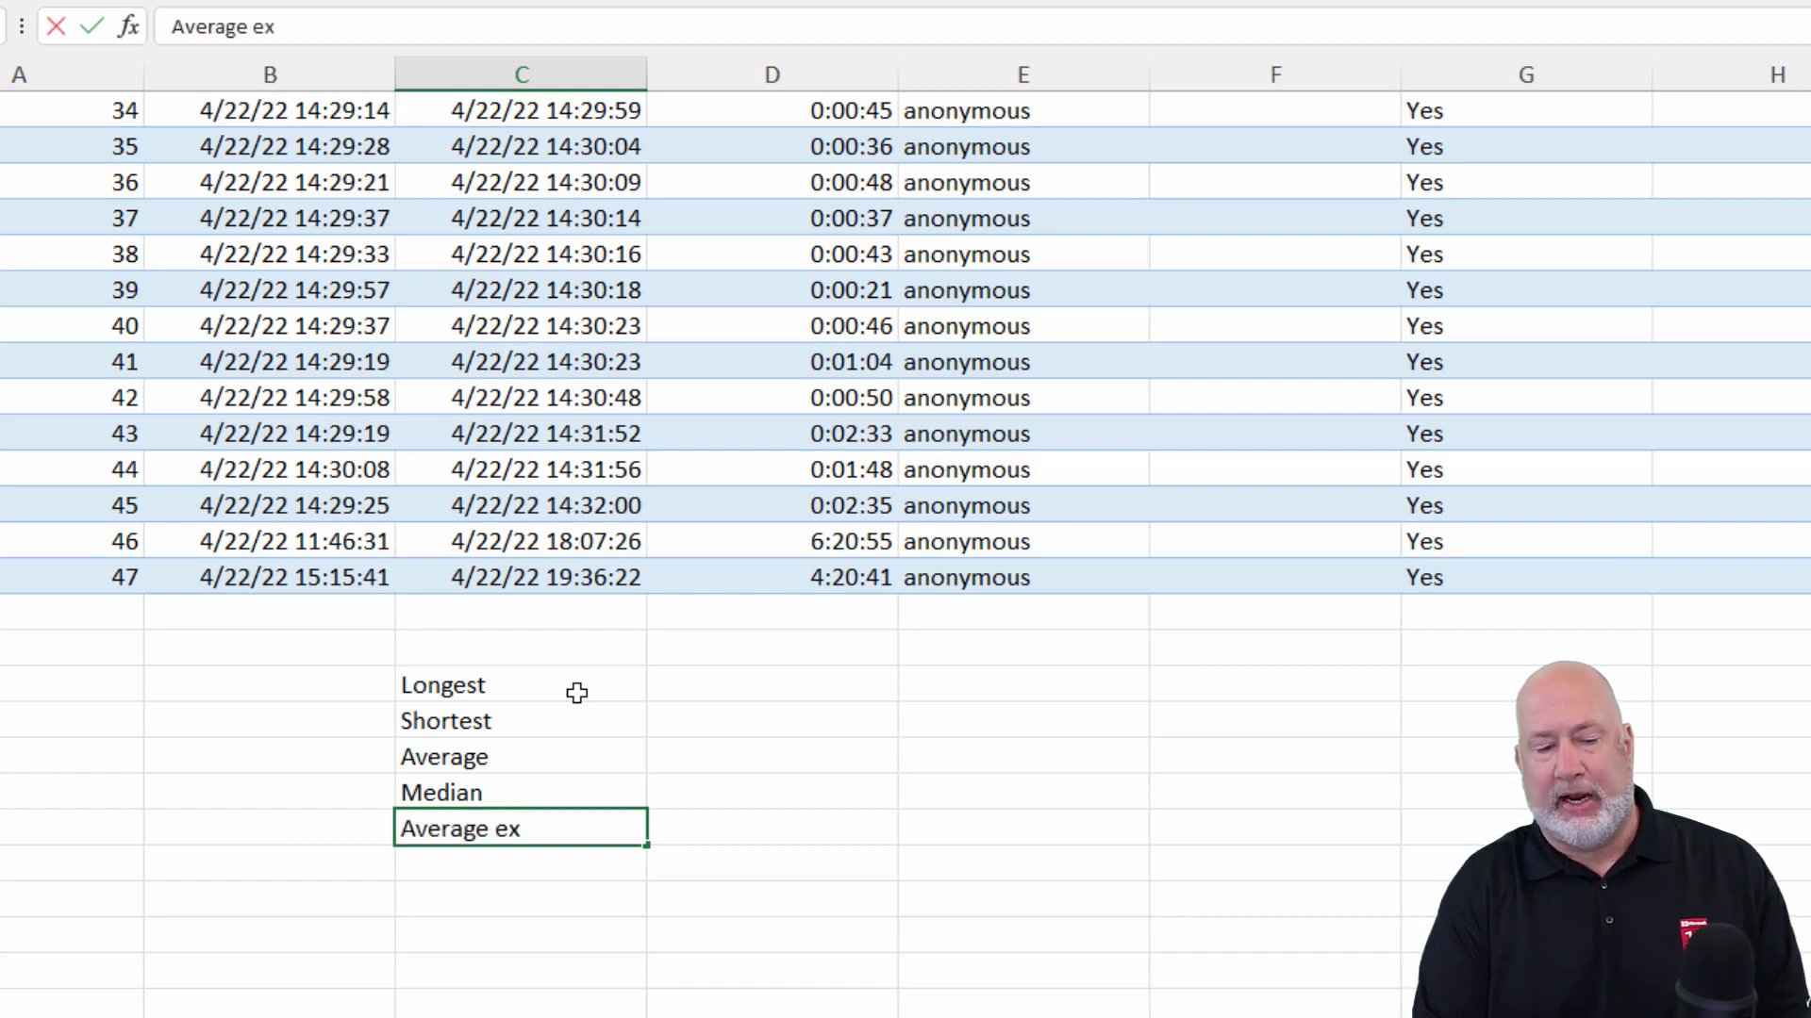
type("cluding")
key("Tab")
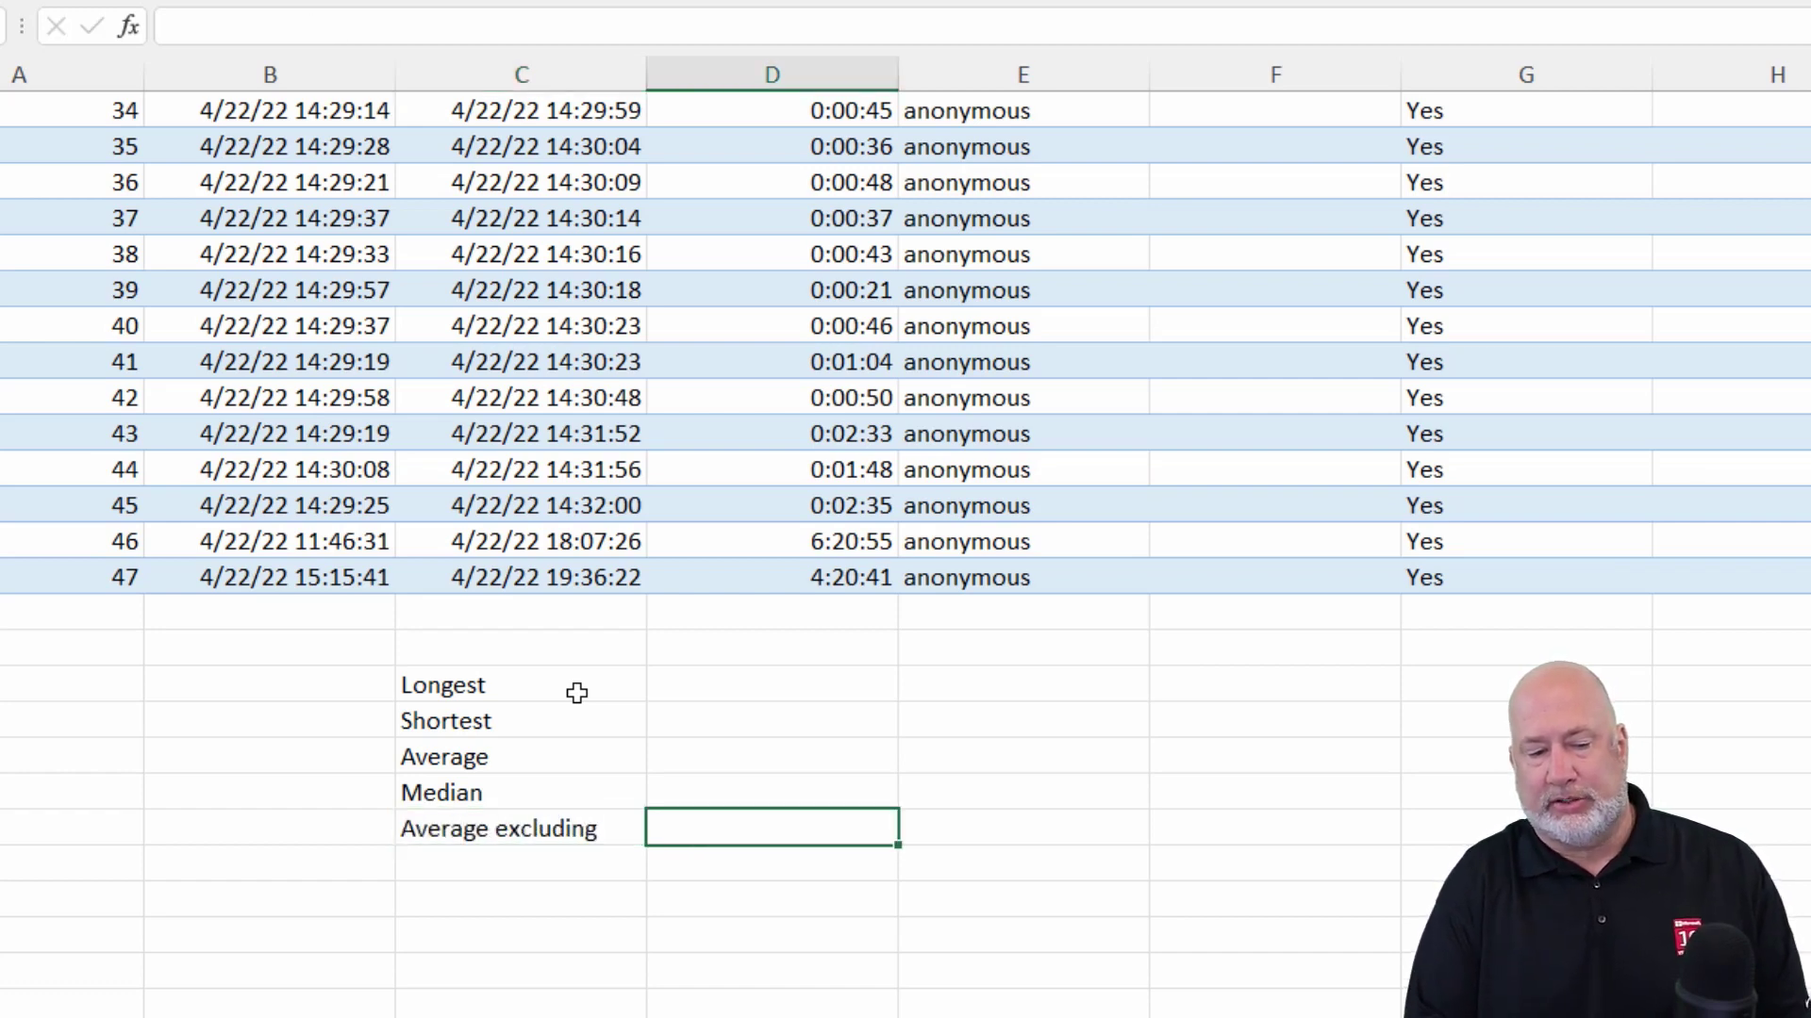
key("Up")
key("Up")
key("Up")
key("Up")
key("Up")
key("Down")
key("Right")
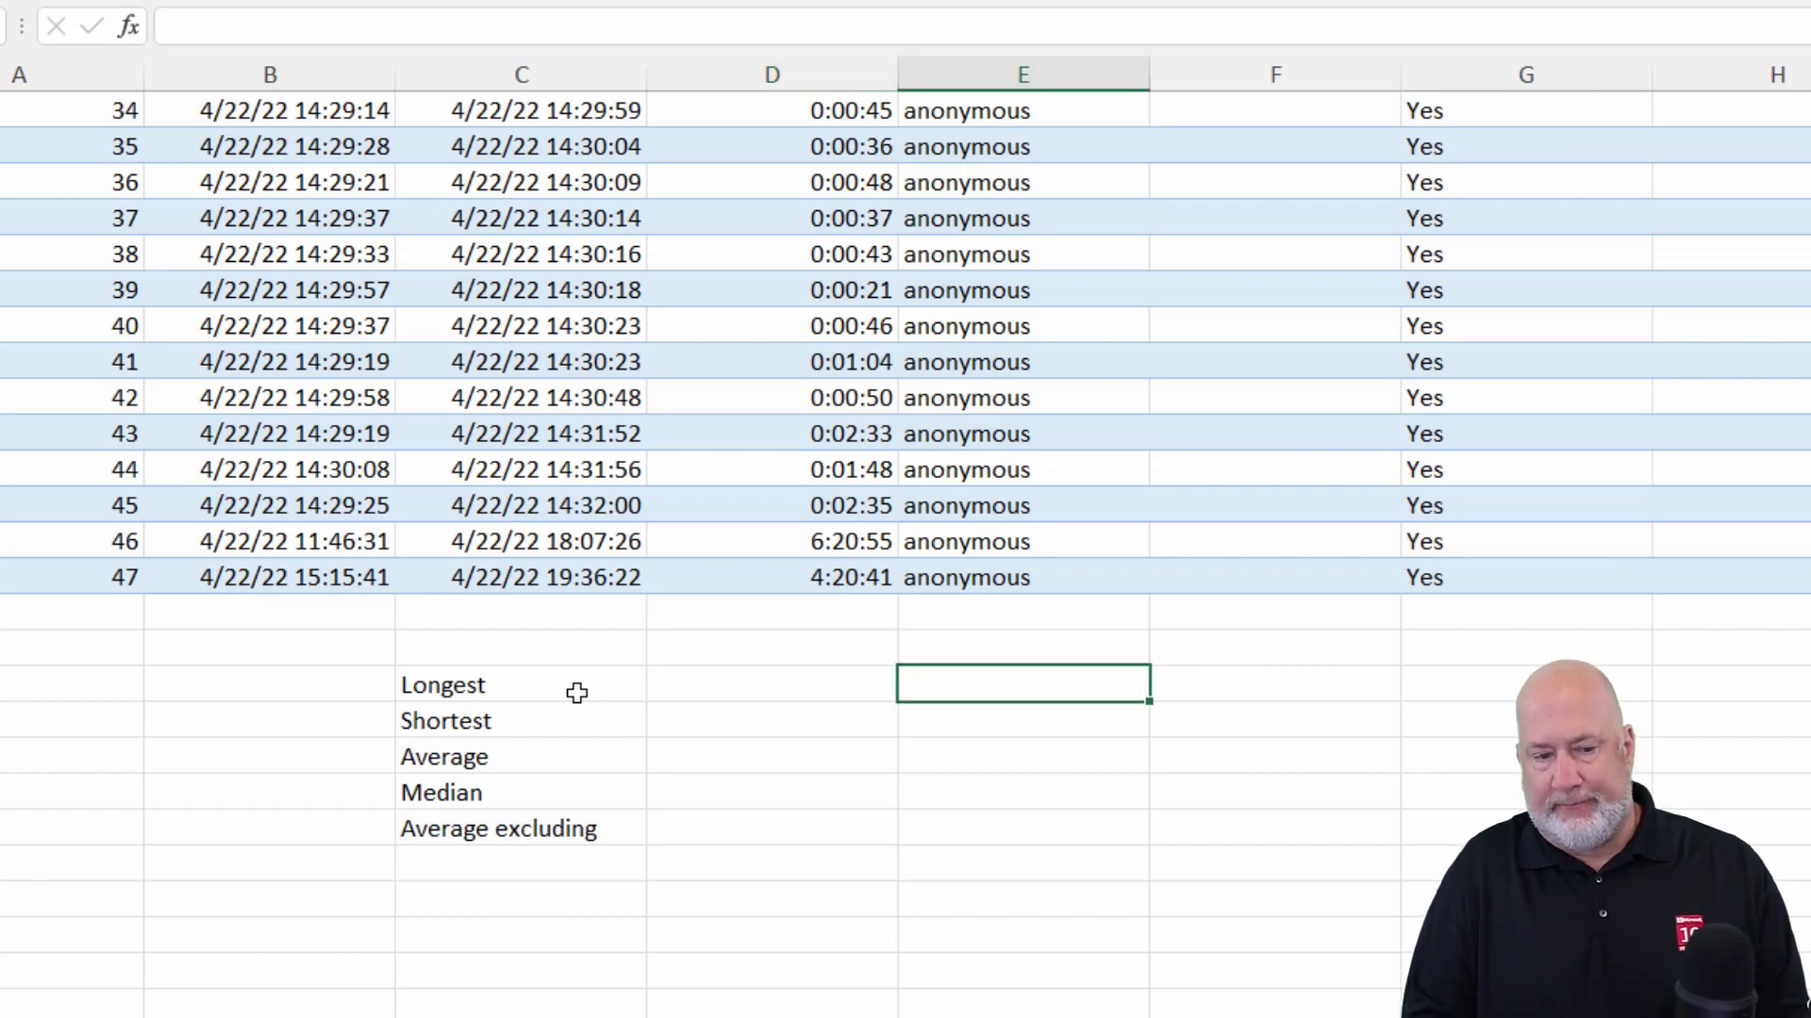
key("Left")
Enter =MAX(D2:D46) in D49 to show the longest time, 6:20:55
type("=")
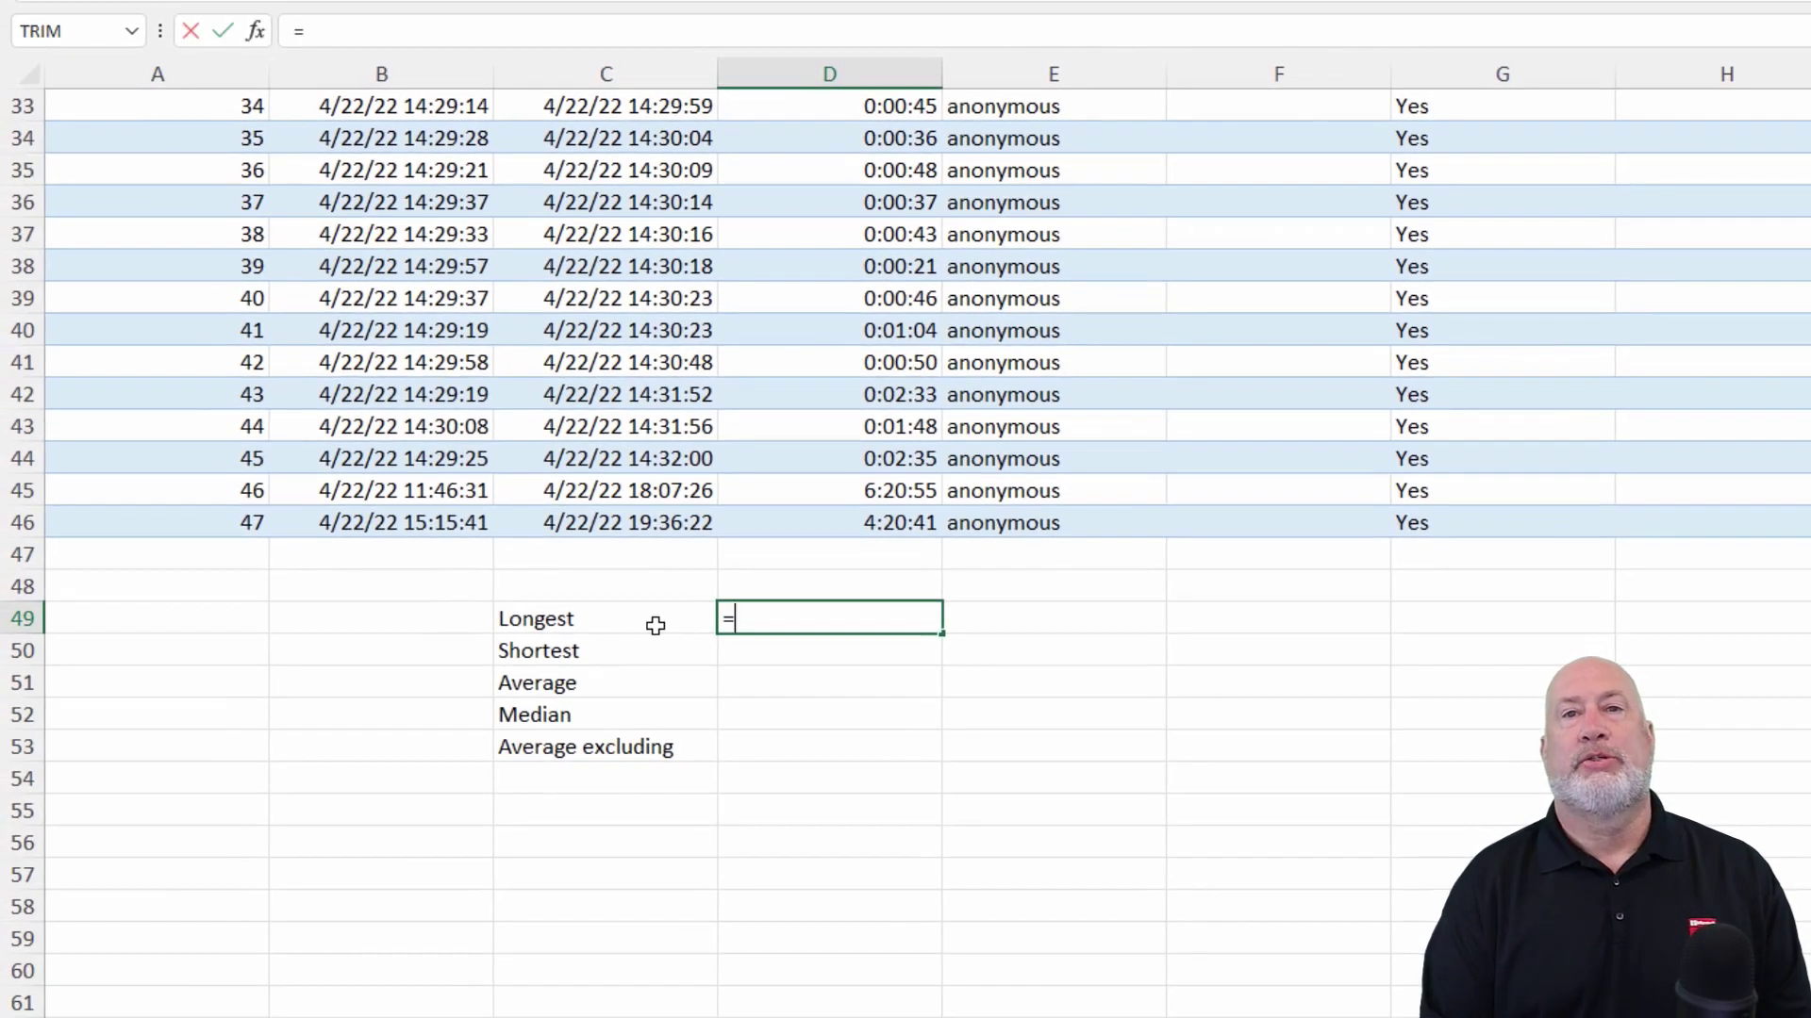
type("max")
key("Tab")
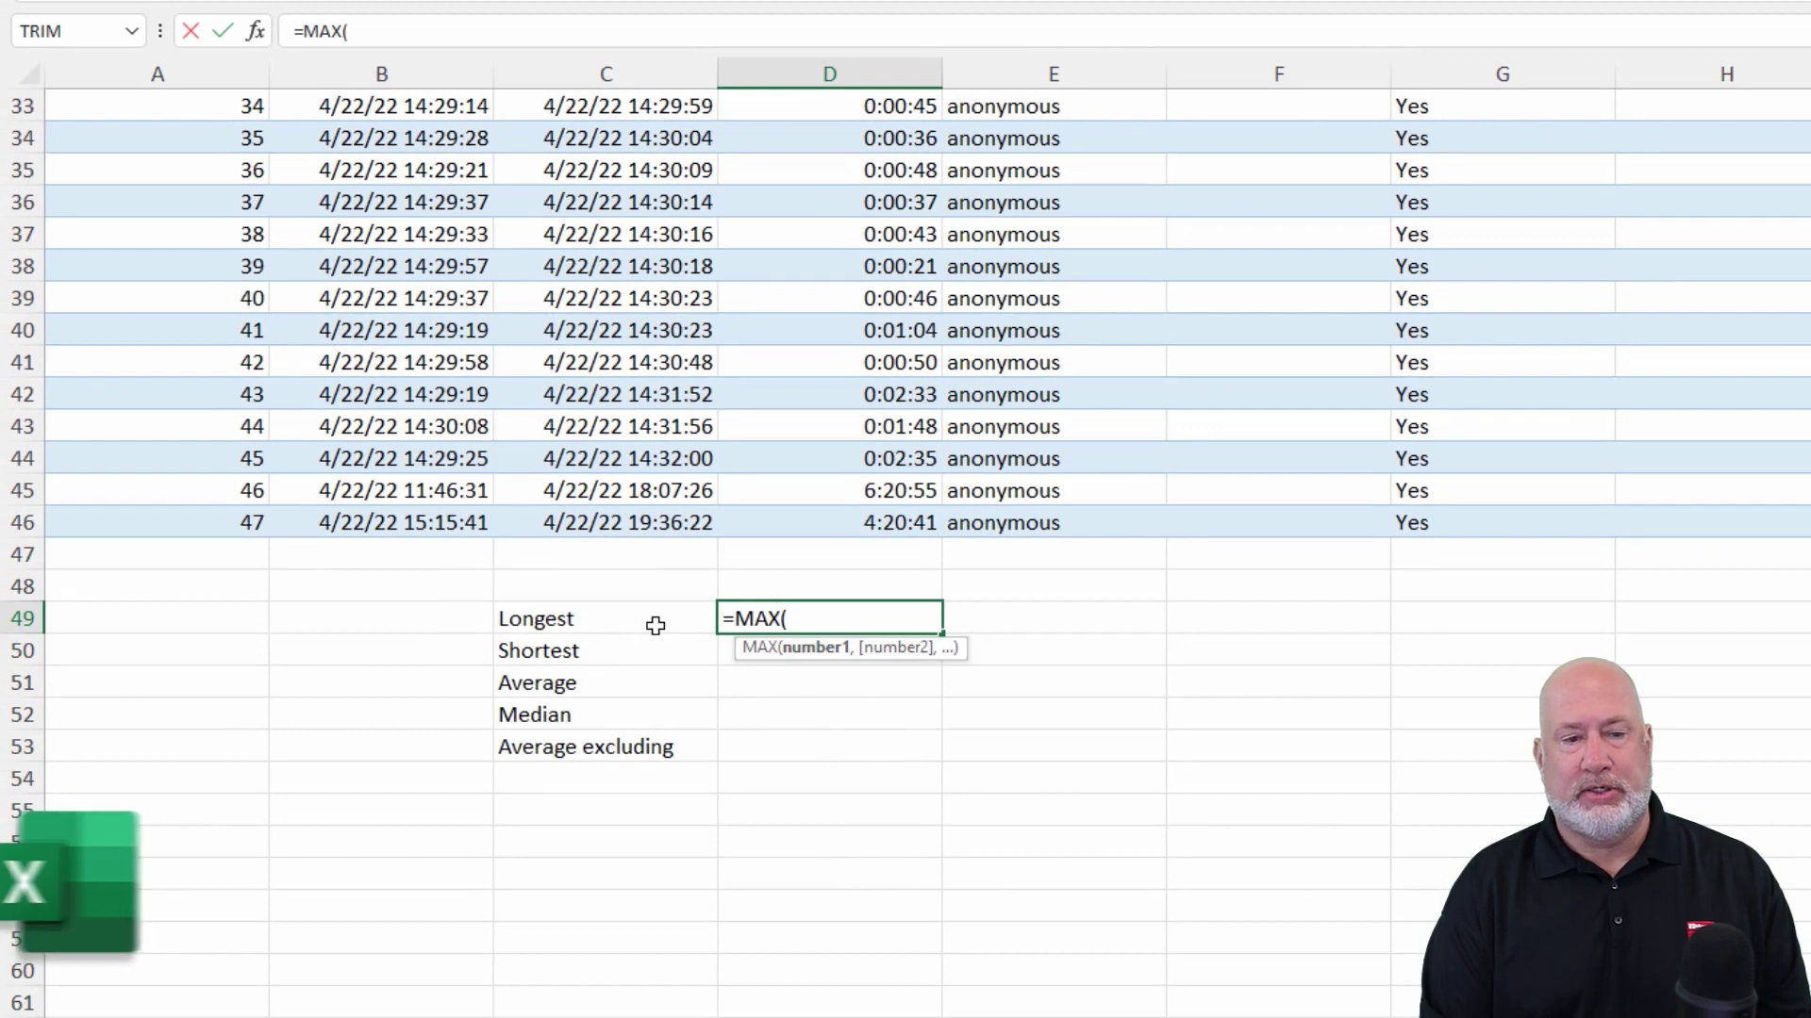
type("d2:d46")
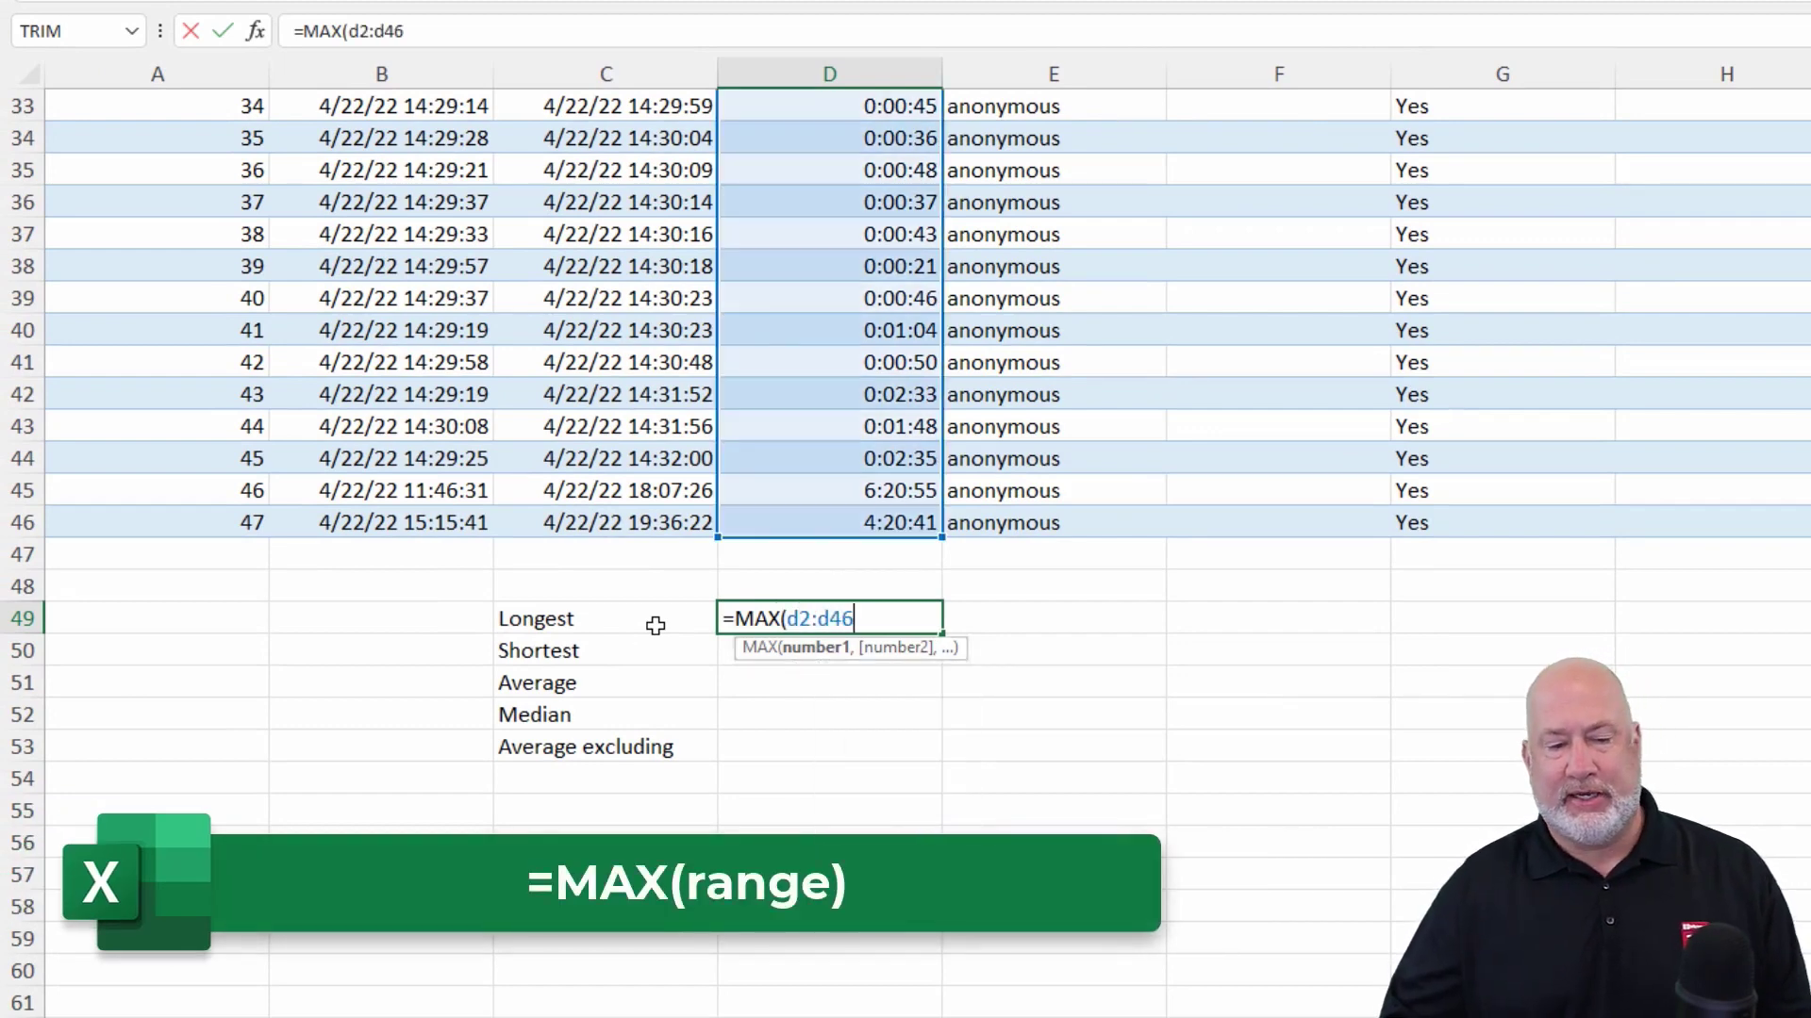
key("Return")
left_click(821, 615)
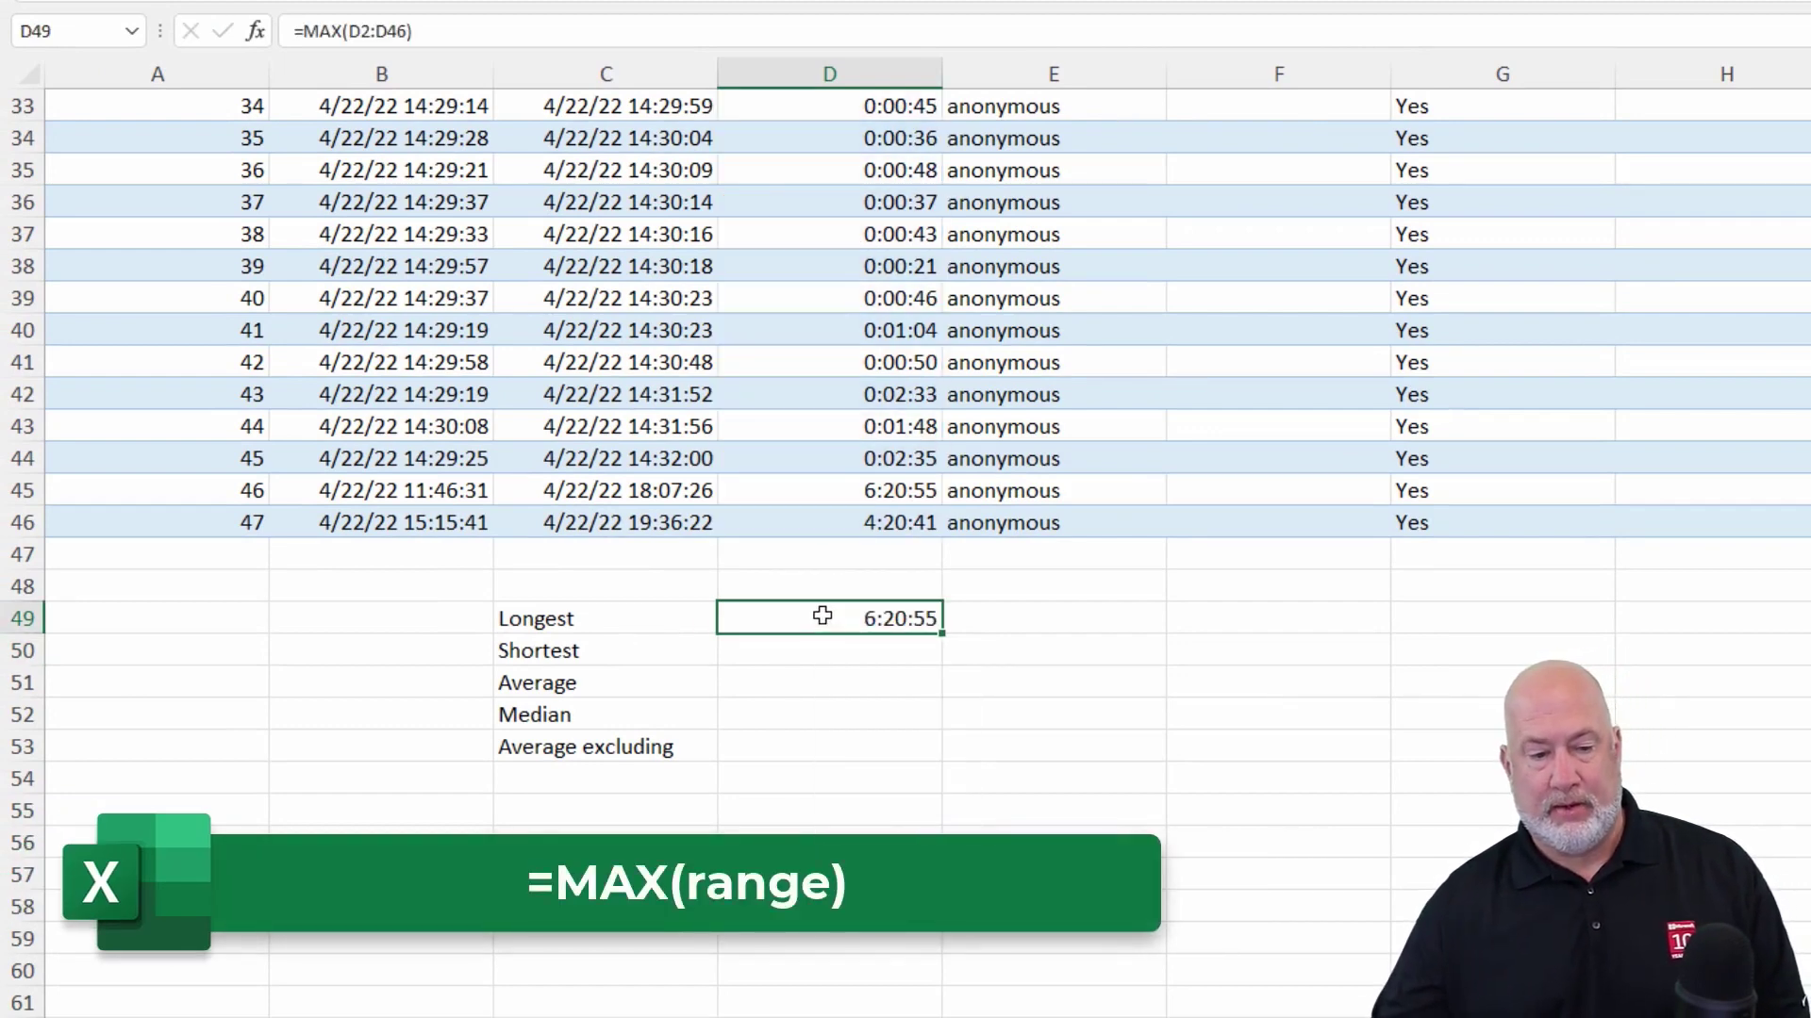
Copy the formula into D50 and change it to =MIN(D2:D46), giving 0:00:14
left_click(871, 648)
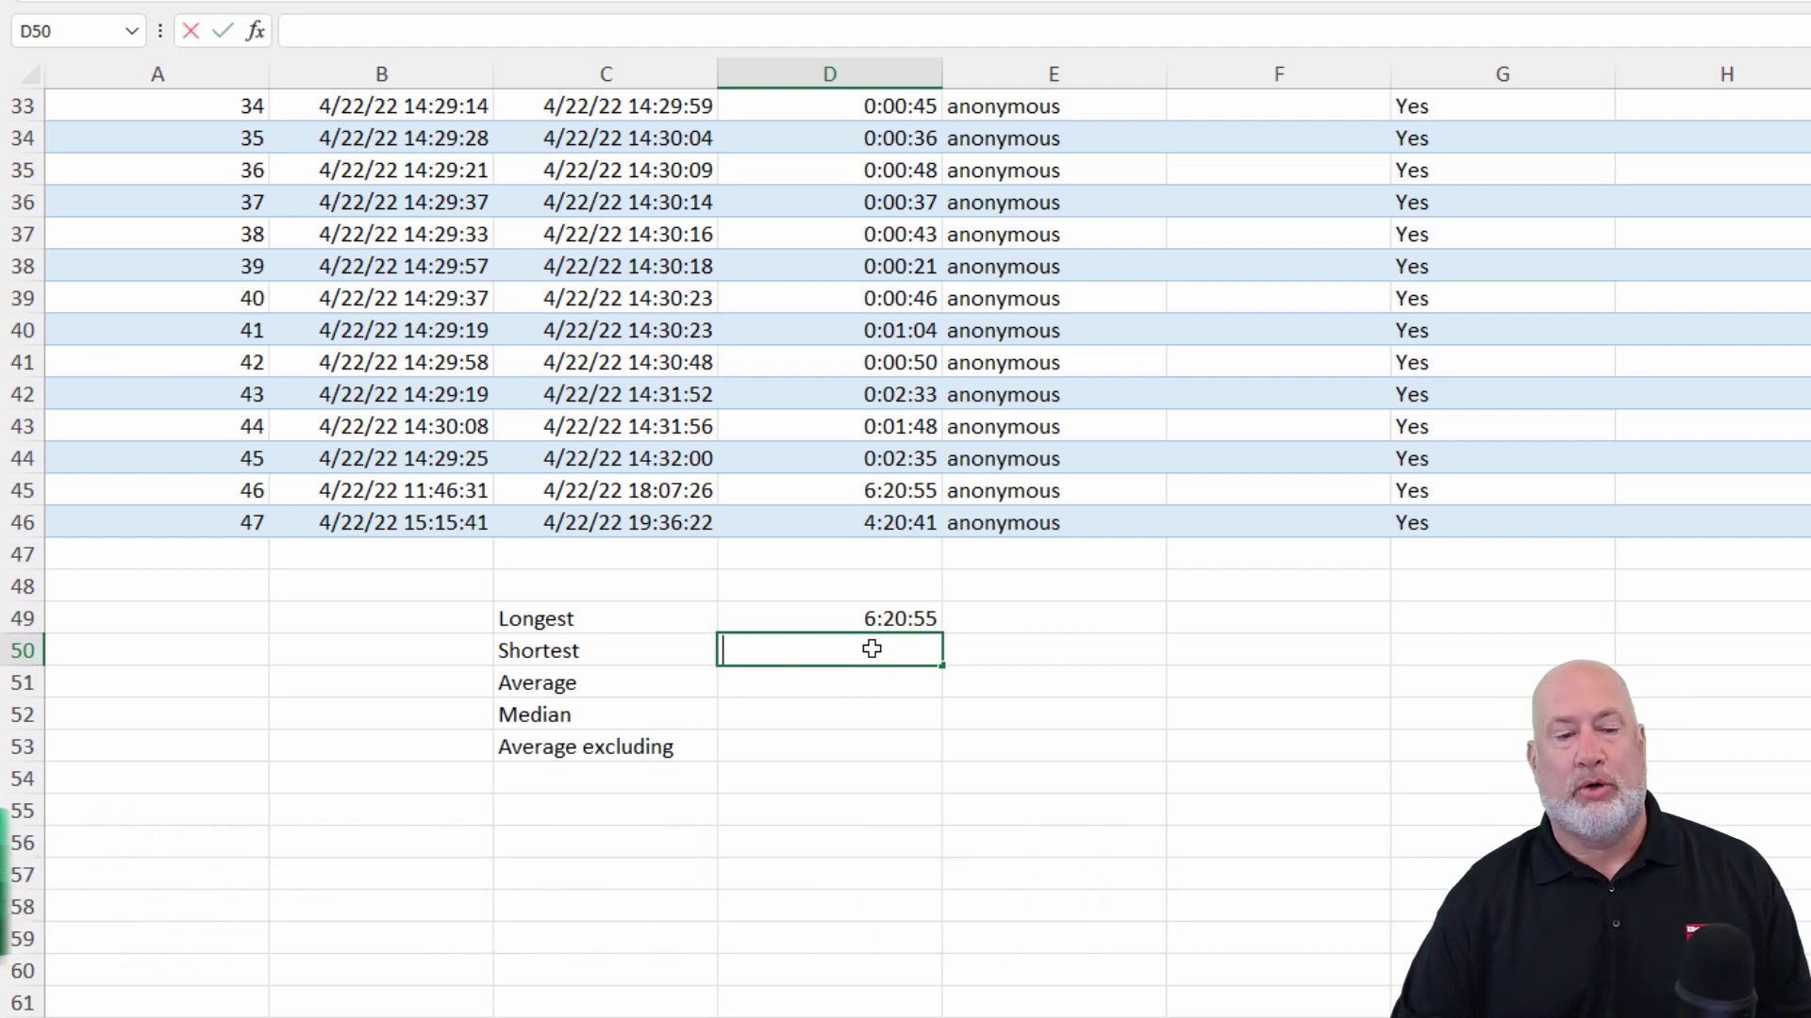
key("ctrl+apostrophe")
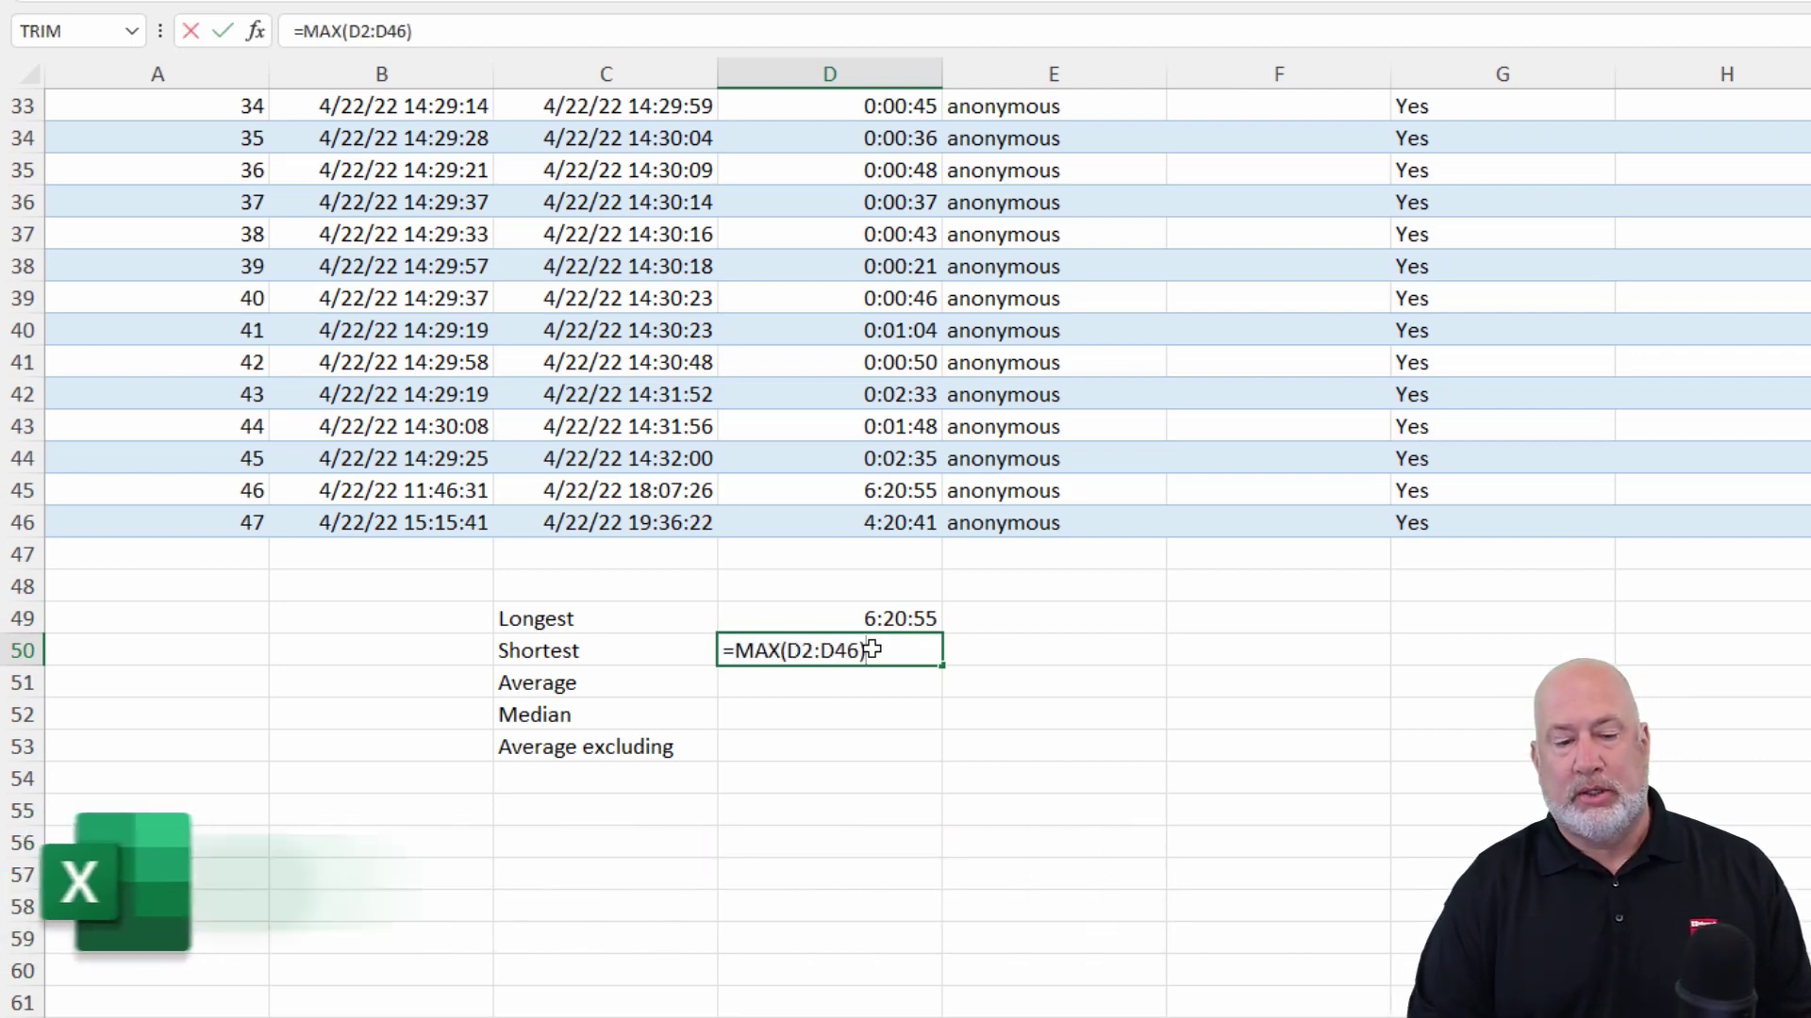
double_click(759, 649)
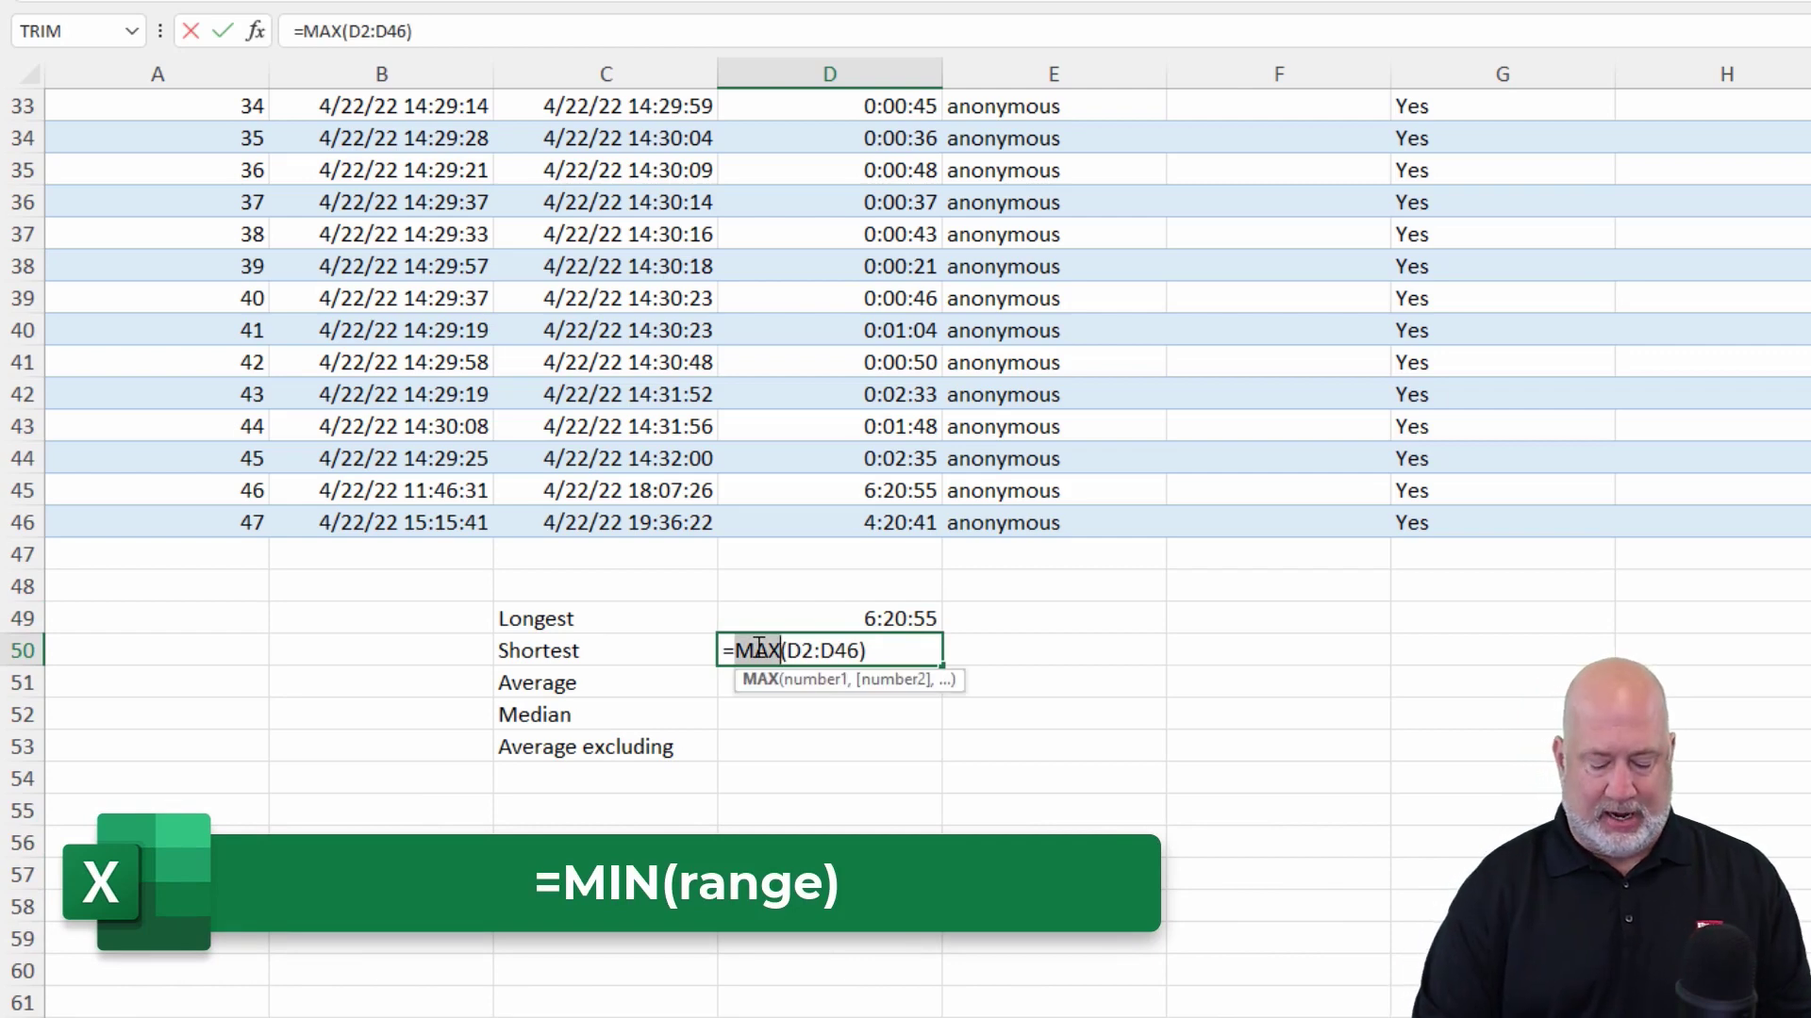
type("min")
key("Return")
left_click(760, 649)
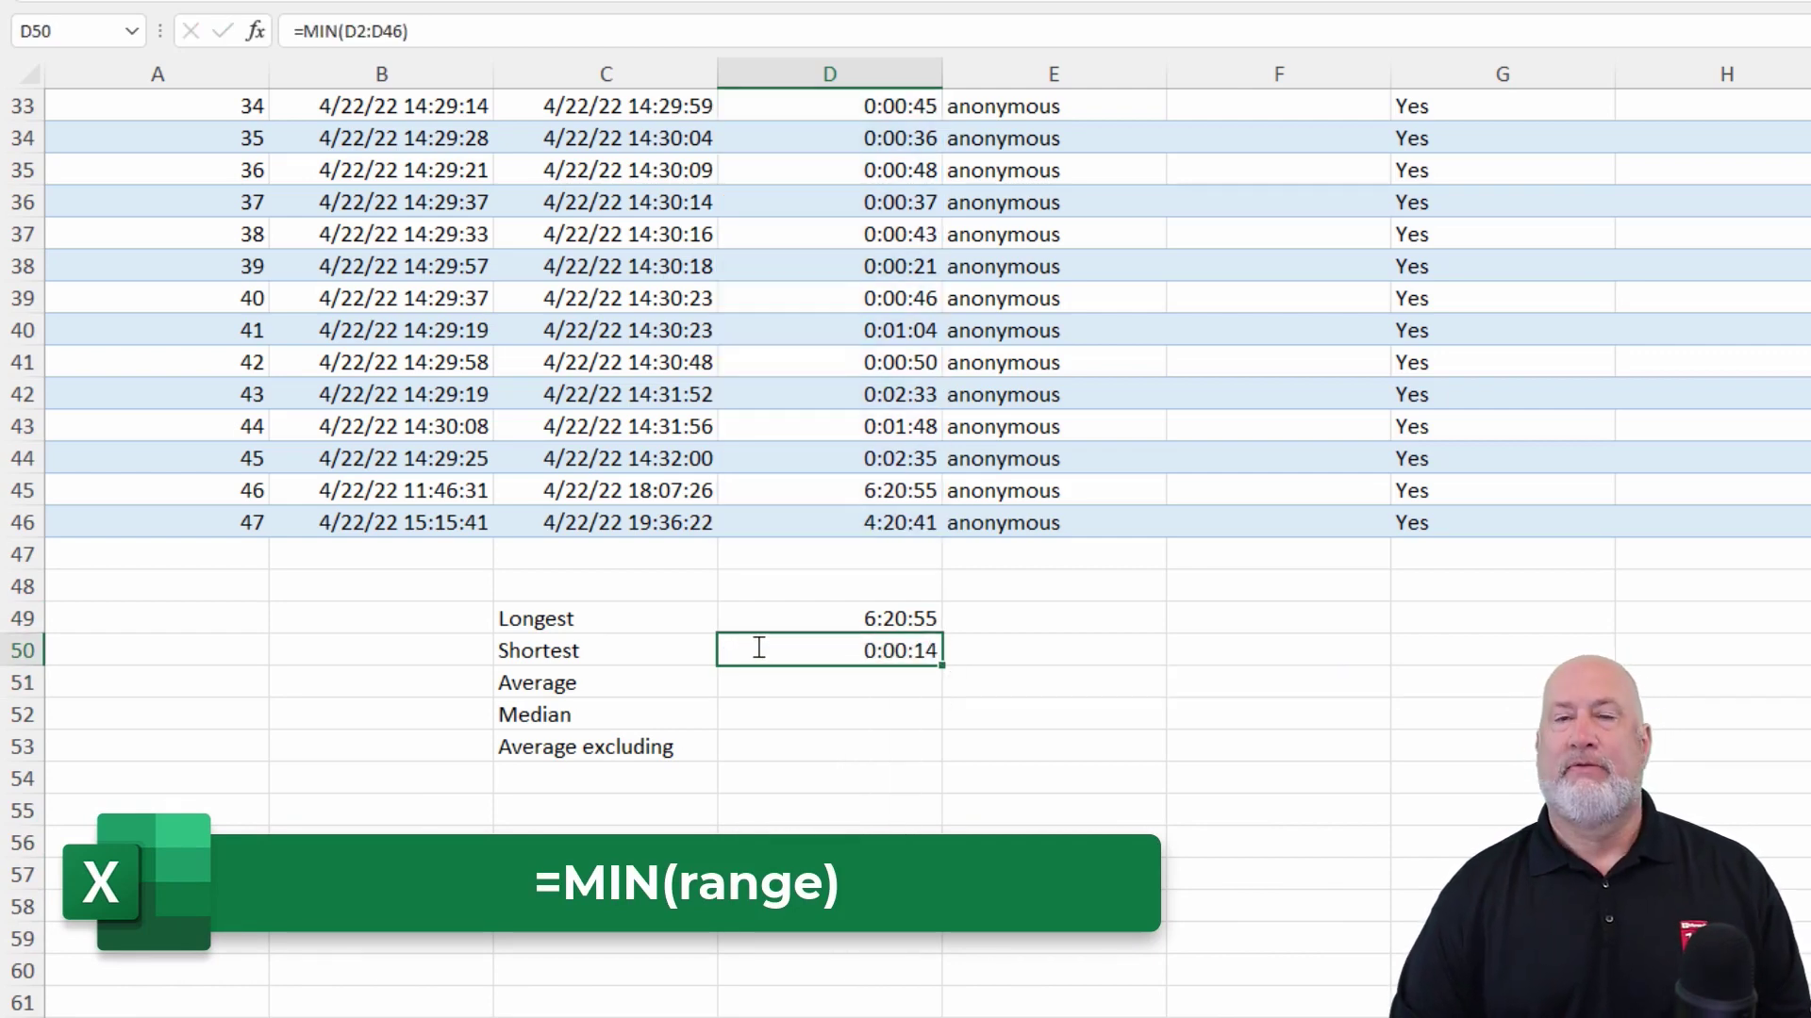
Enter =AVERAGE(D2:D46) in D51, showing 0:16:08
key("Return")
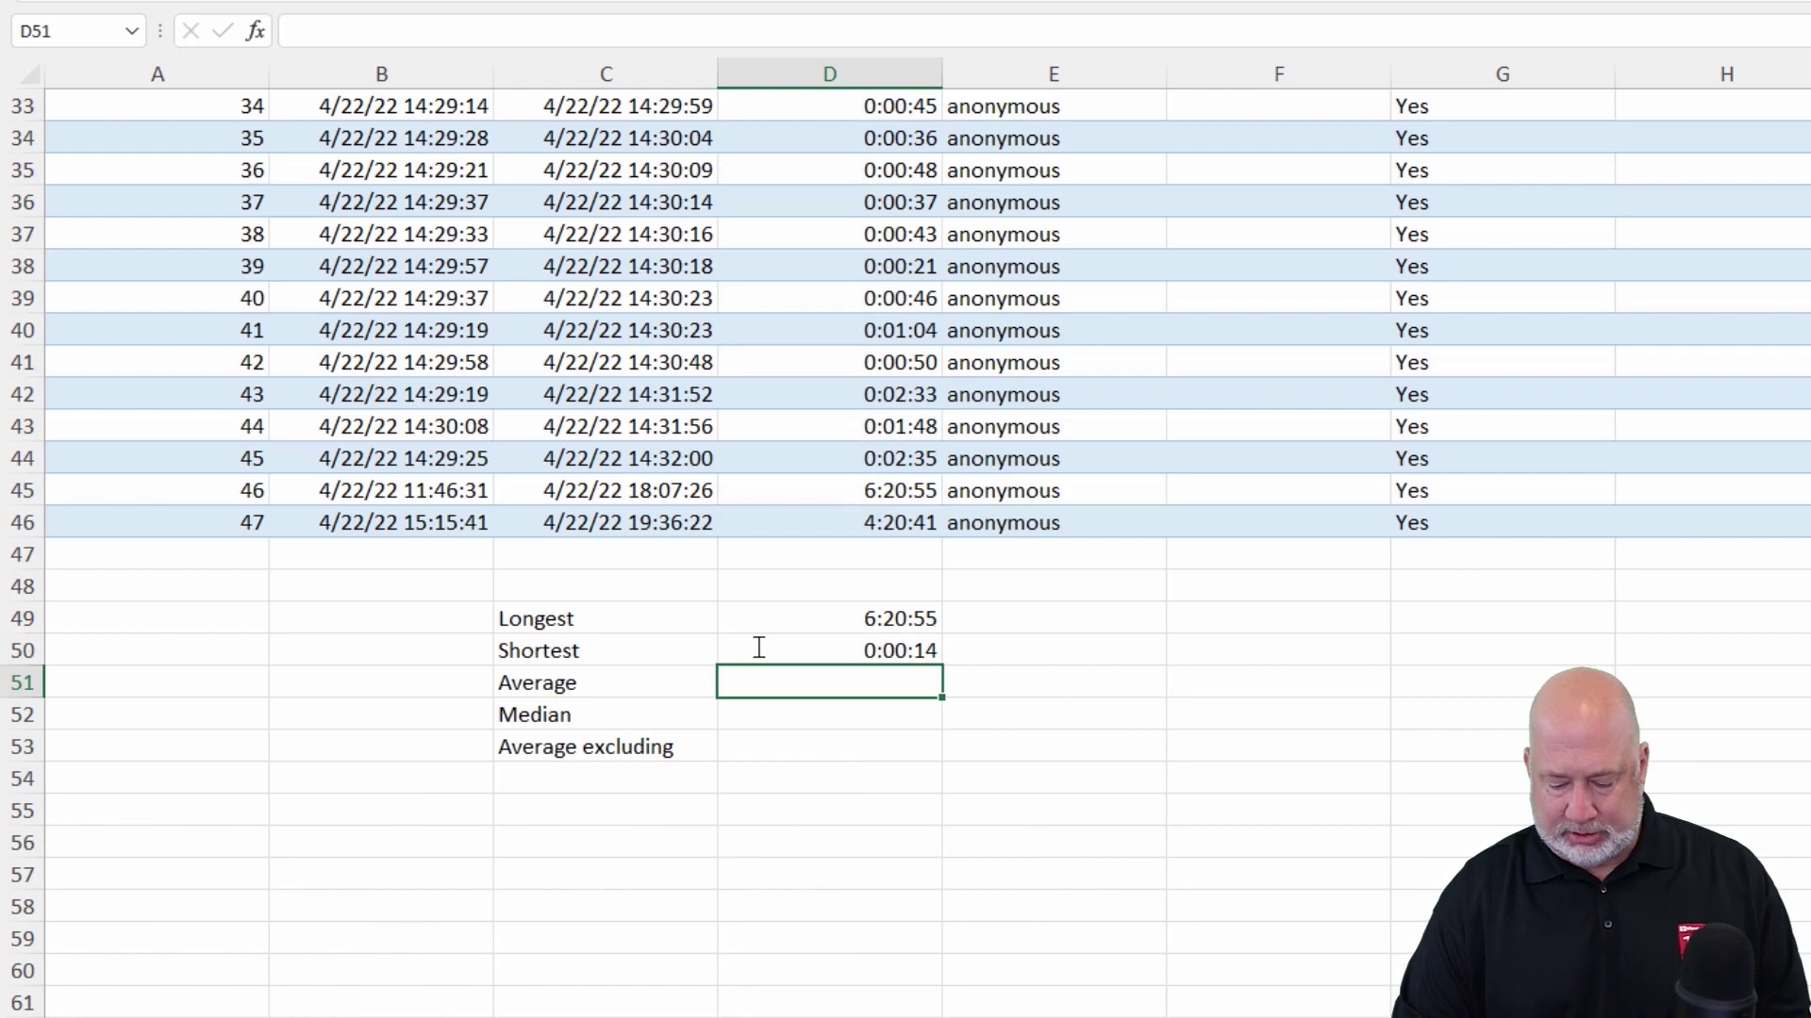
type("=average")
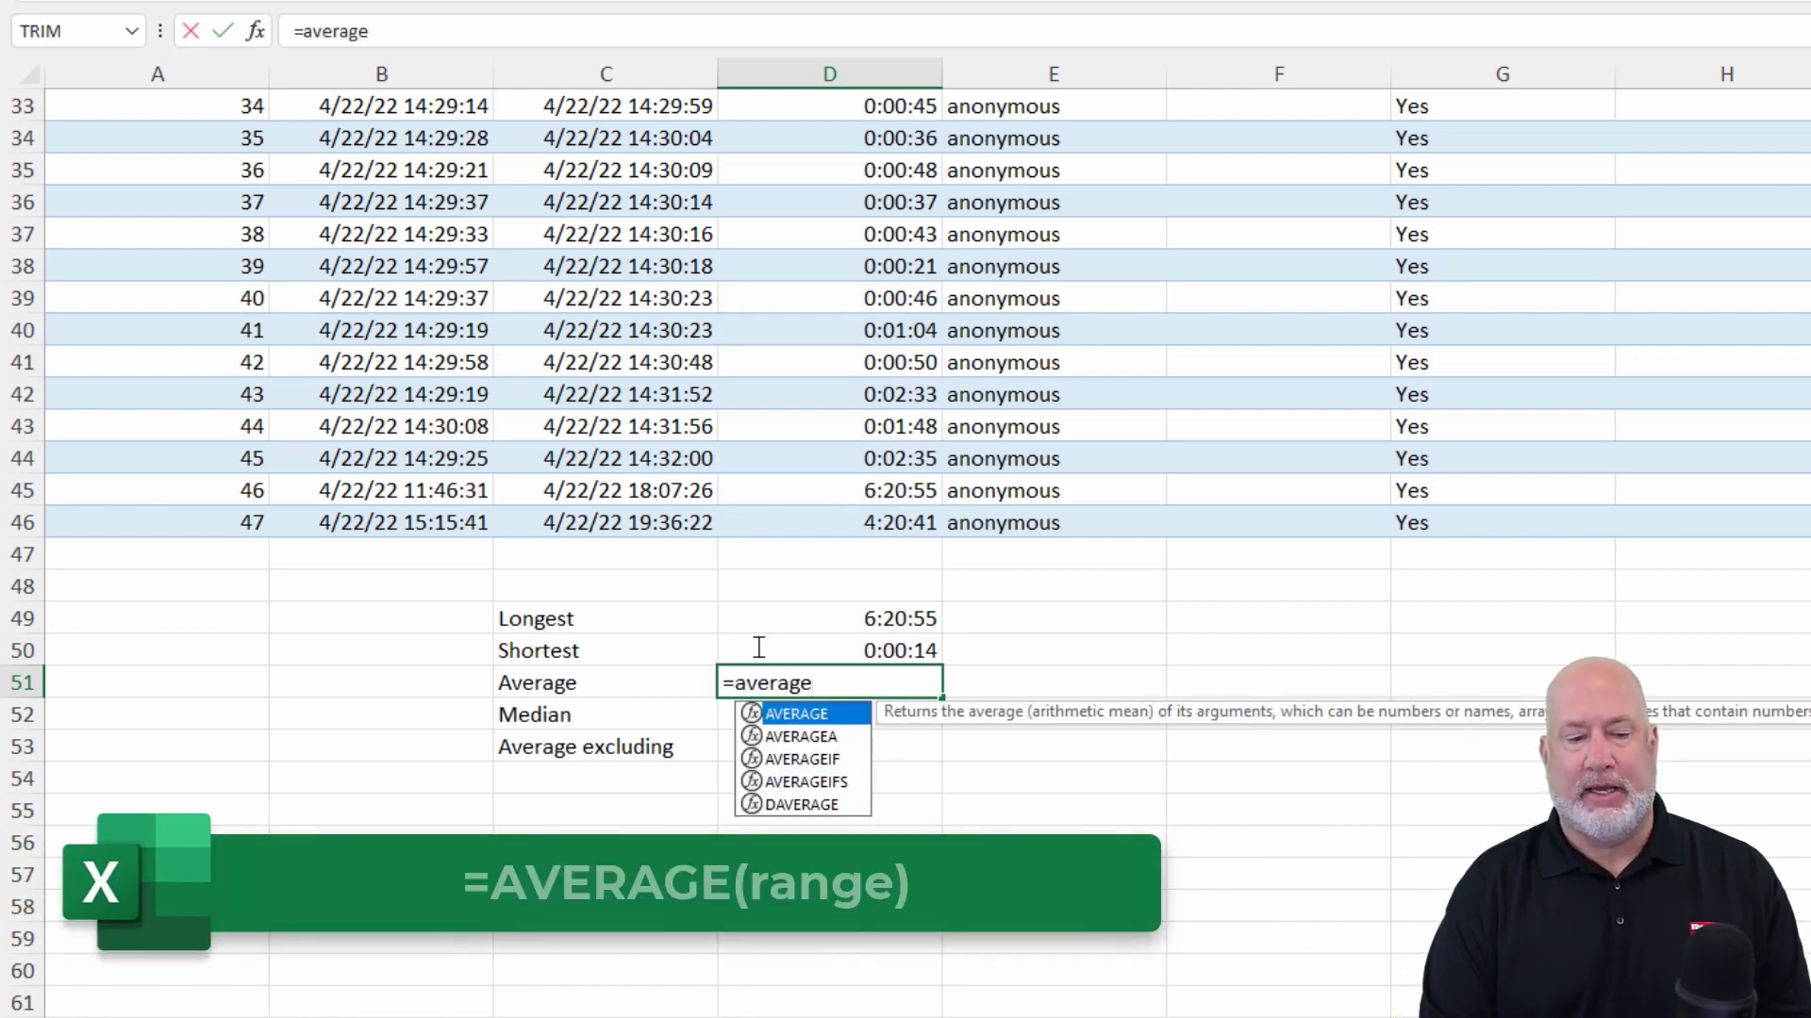
key("Tab")
type("de")
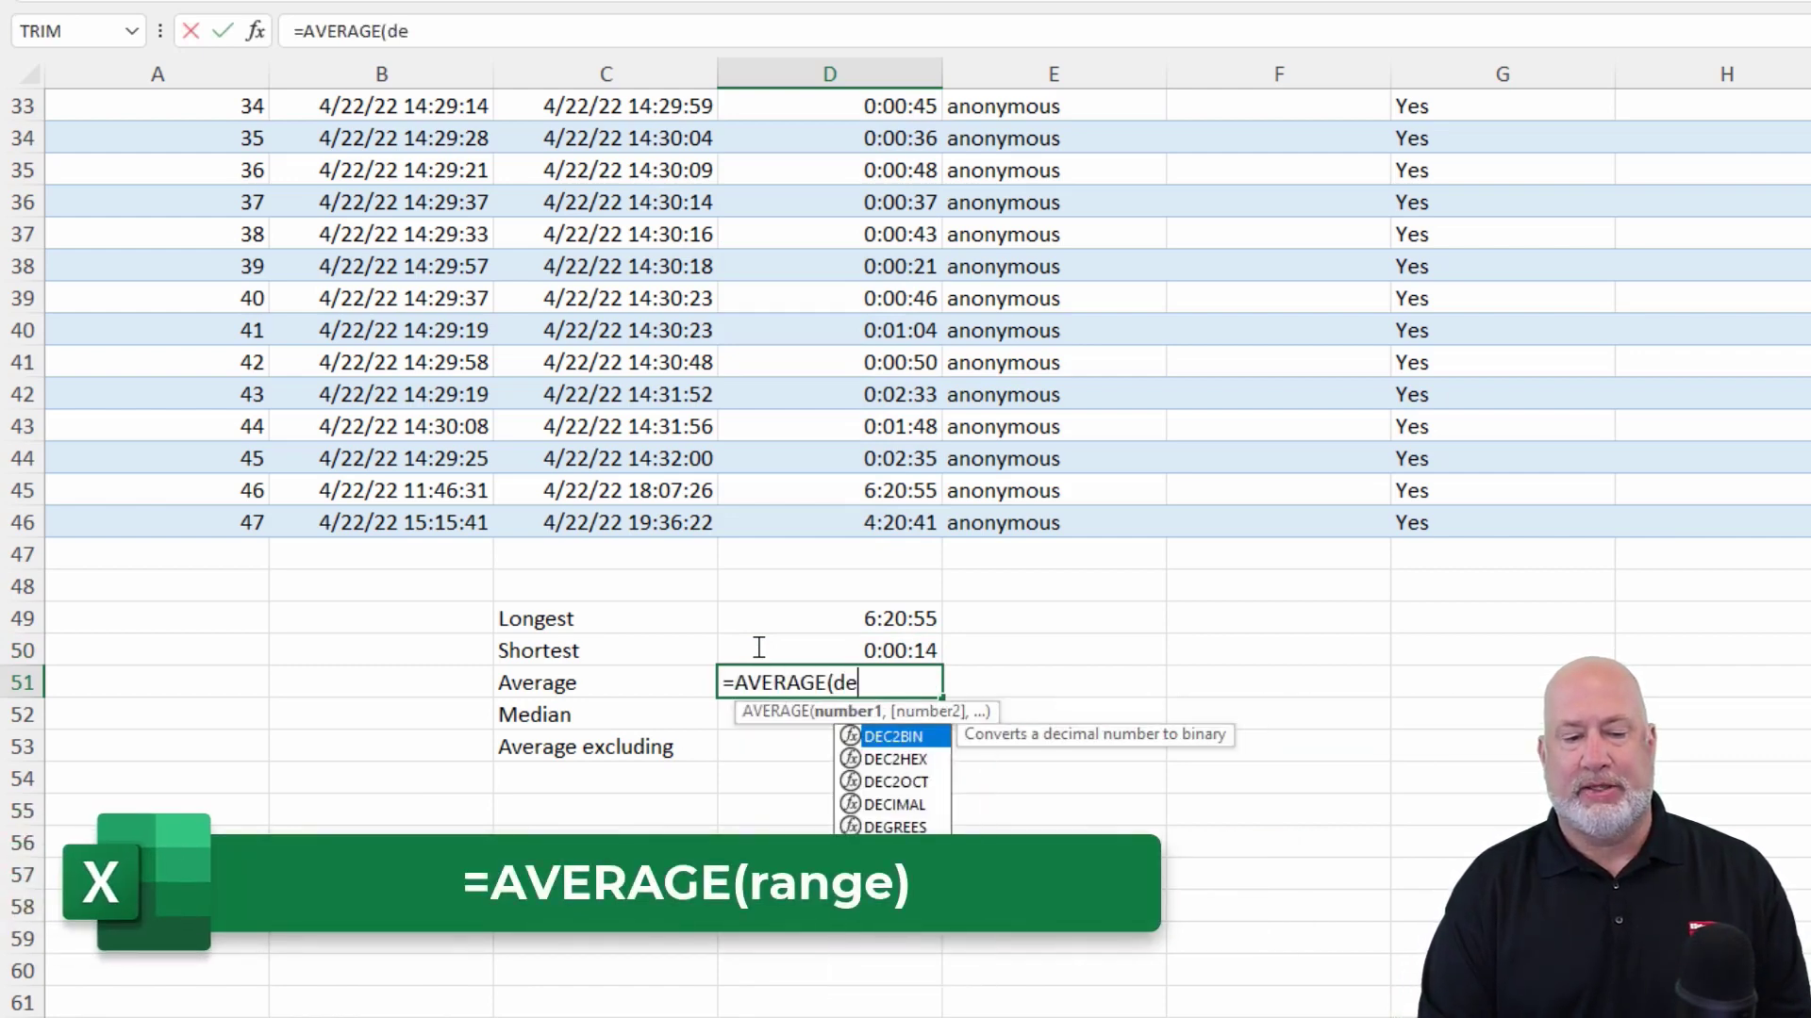
key("BackSpace")
type("2:d46")
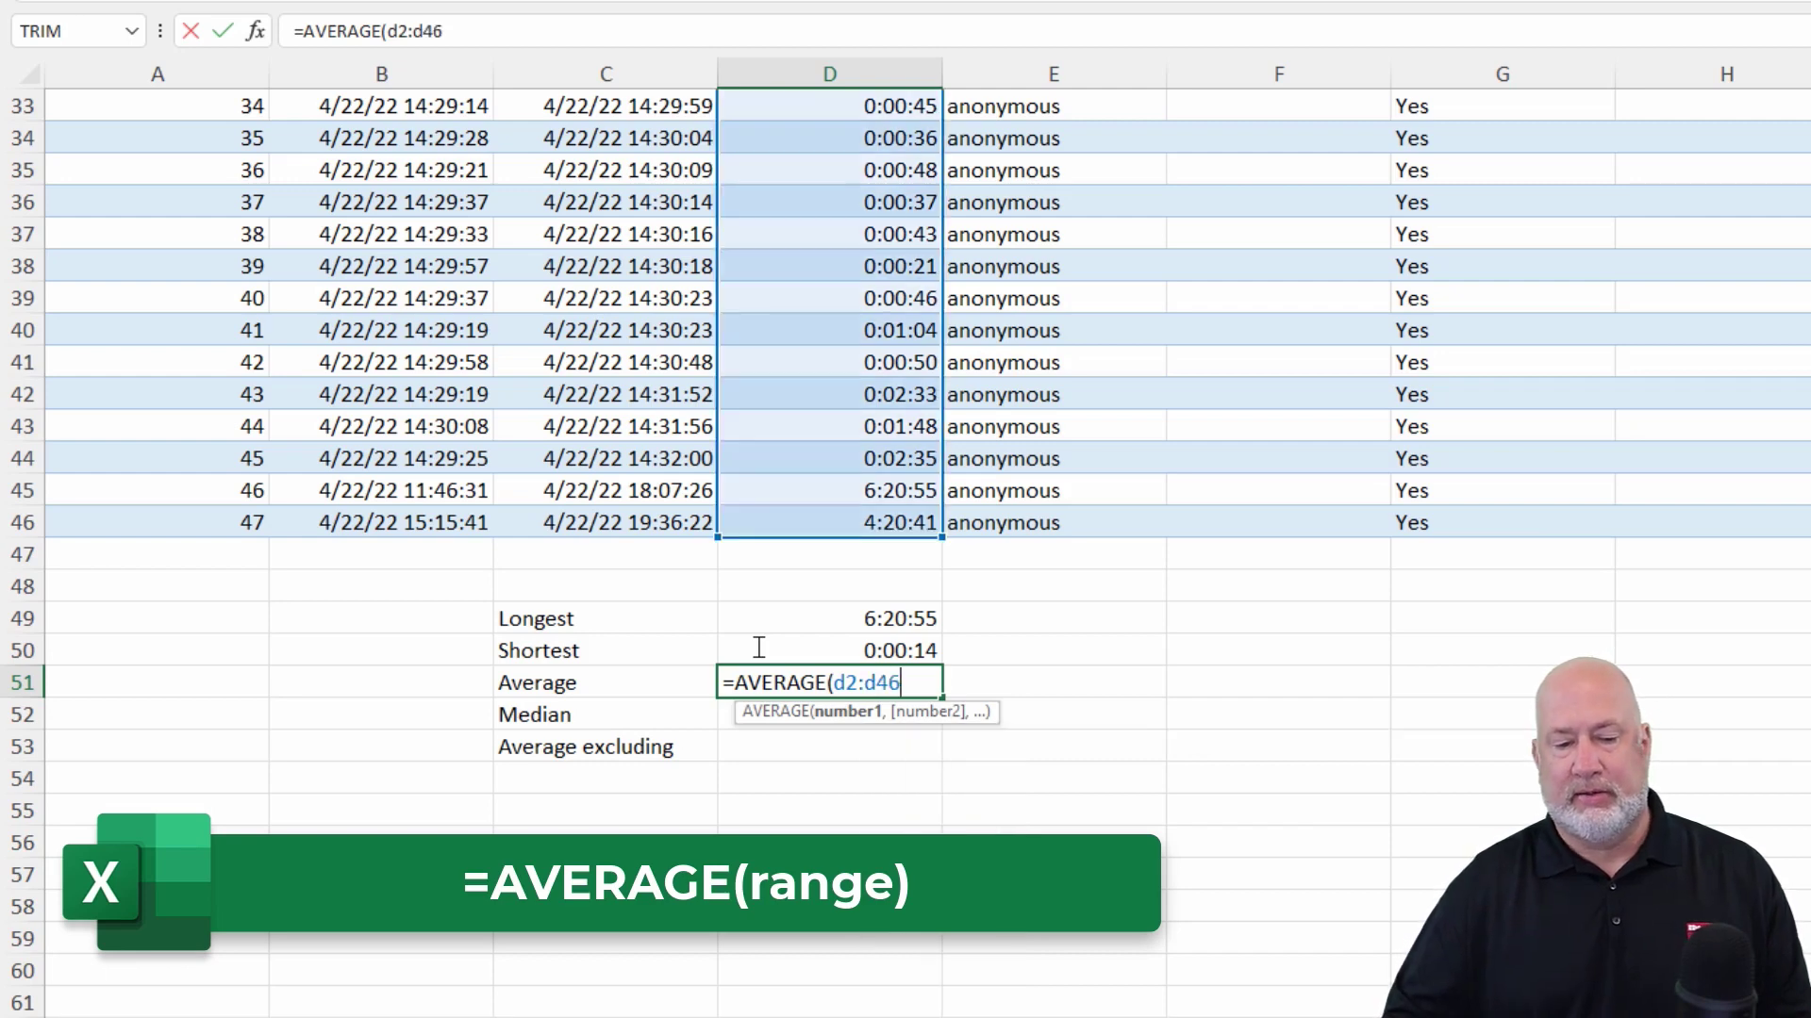
key("Return")
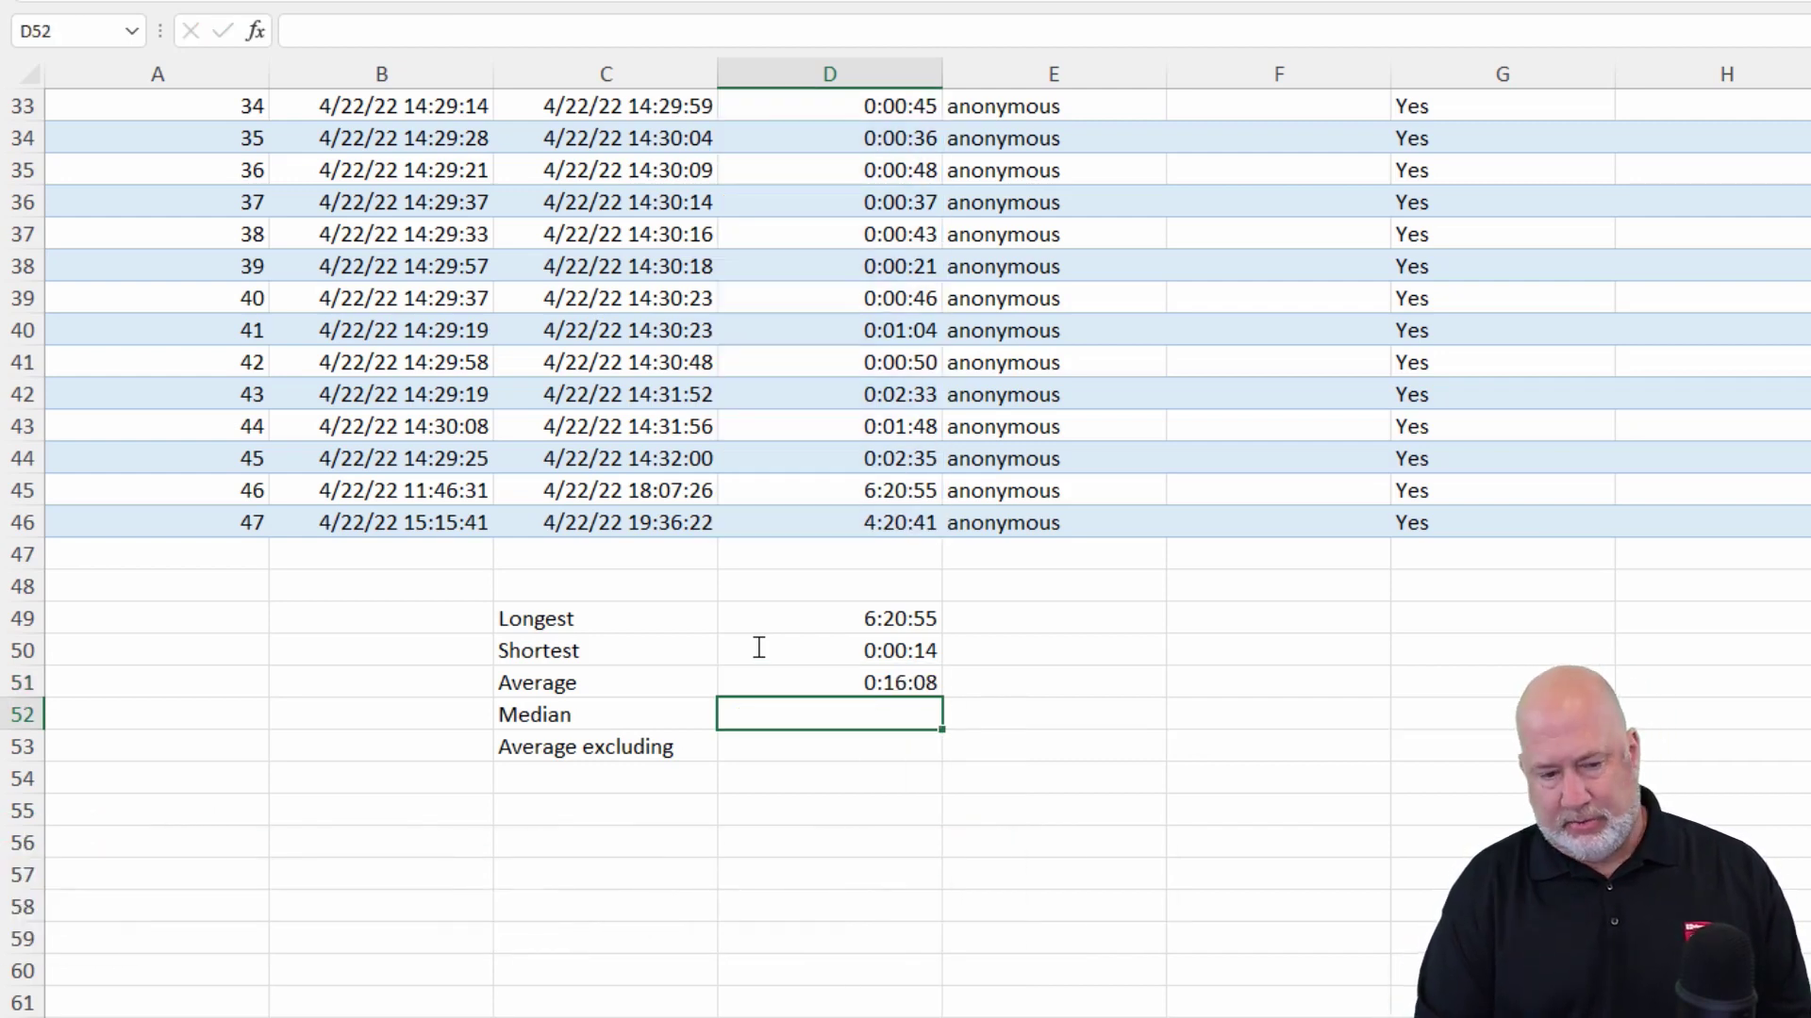
Enter a MEDIAN formula of the completion times in D52, showing 0:00:23
type("=medi")
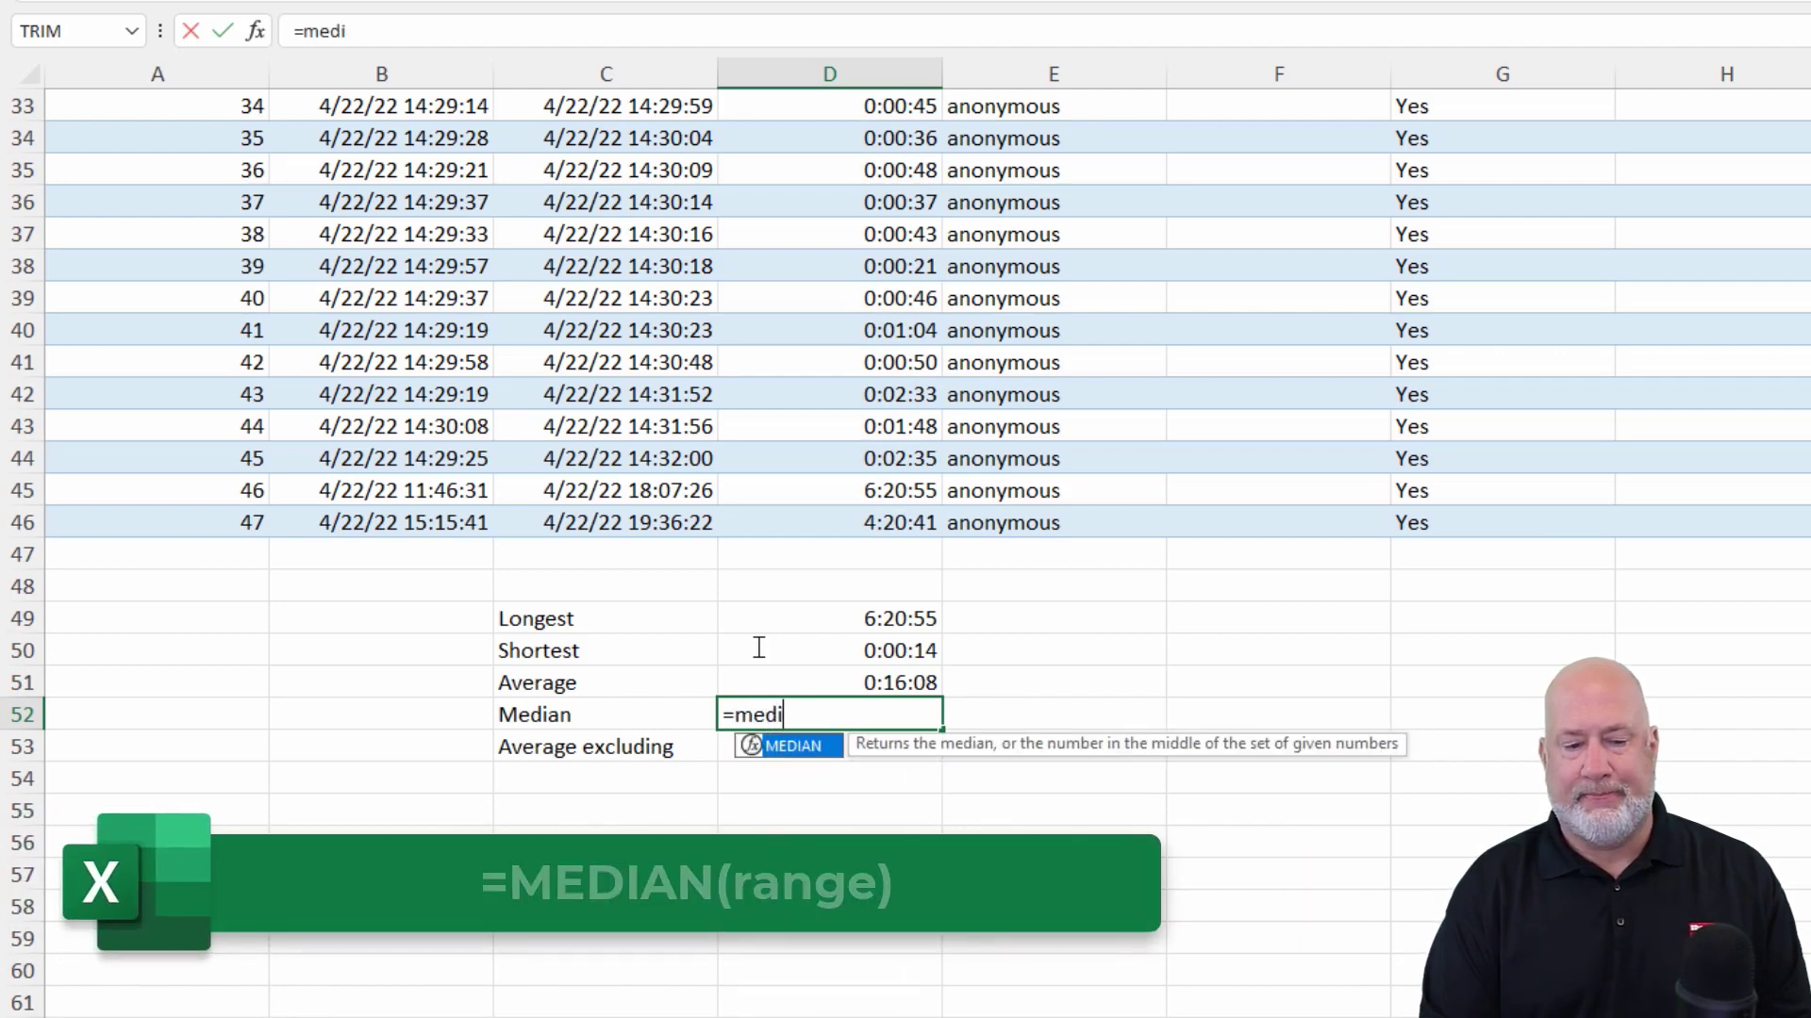
key("Tab")
type("d2:1")
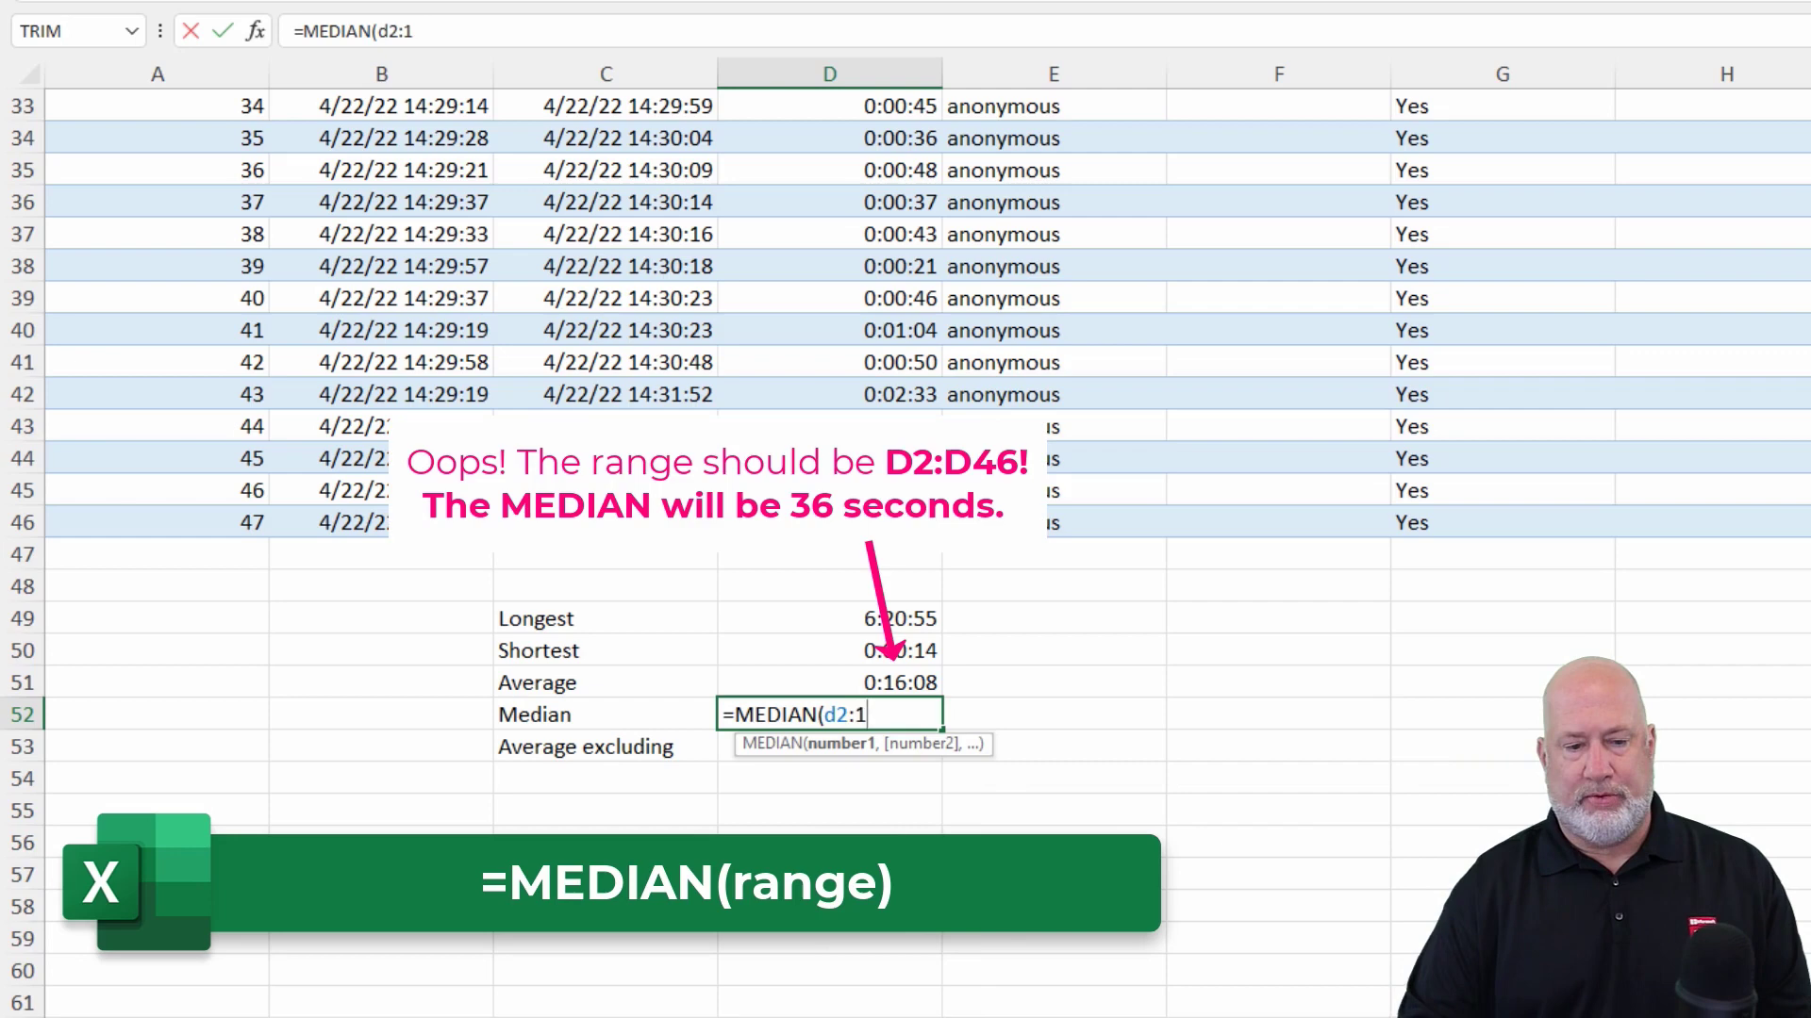
key("BackSpace")
type("d14")
key("Return")
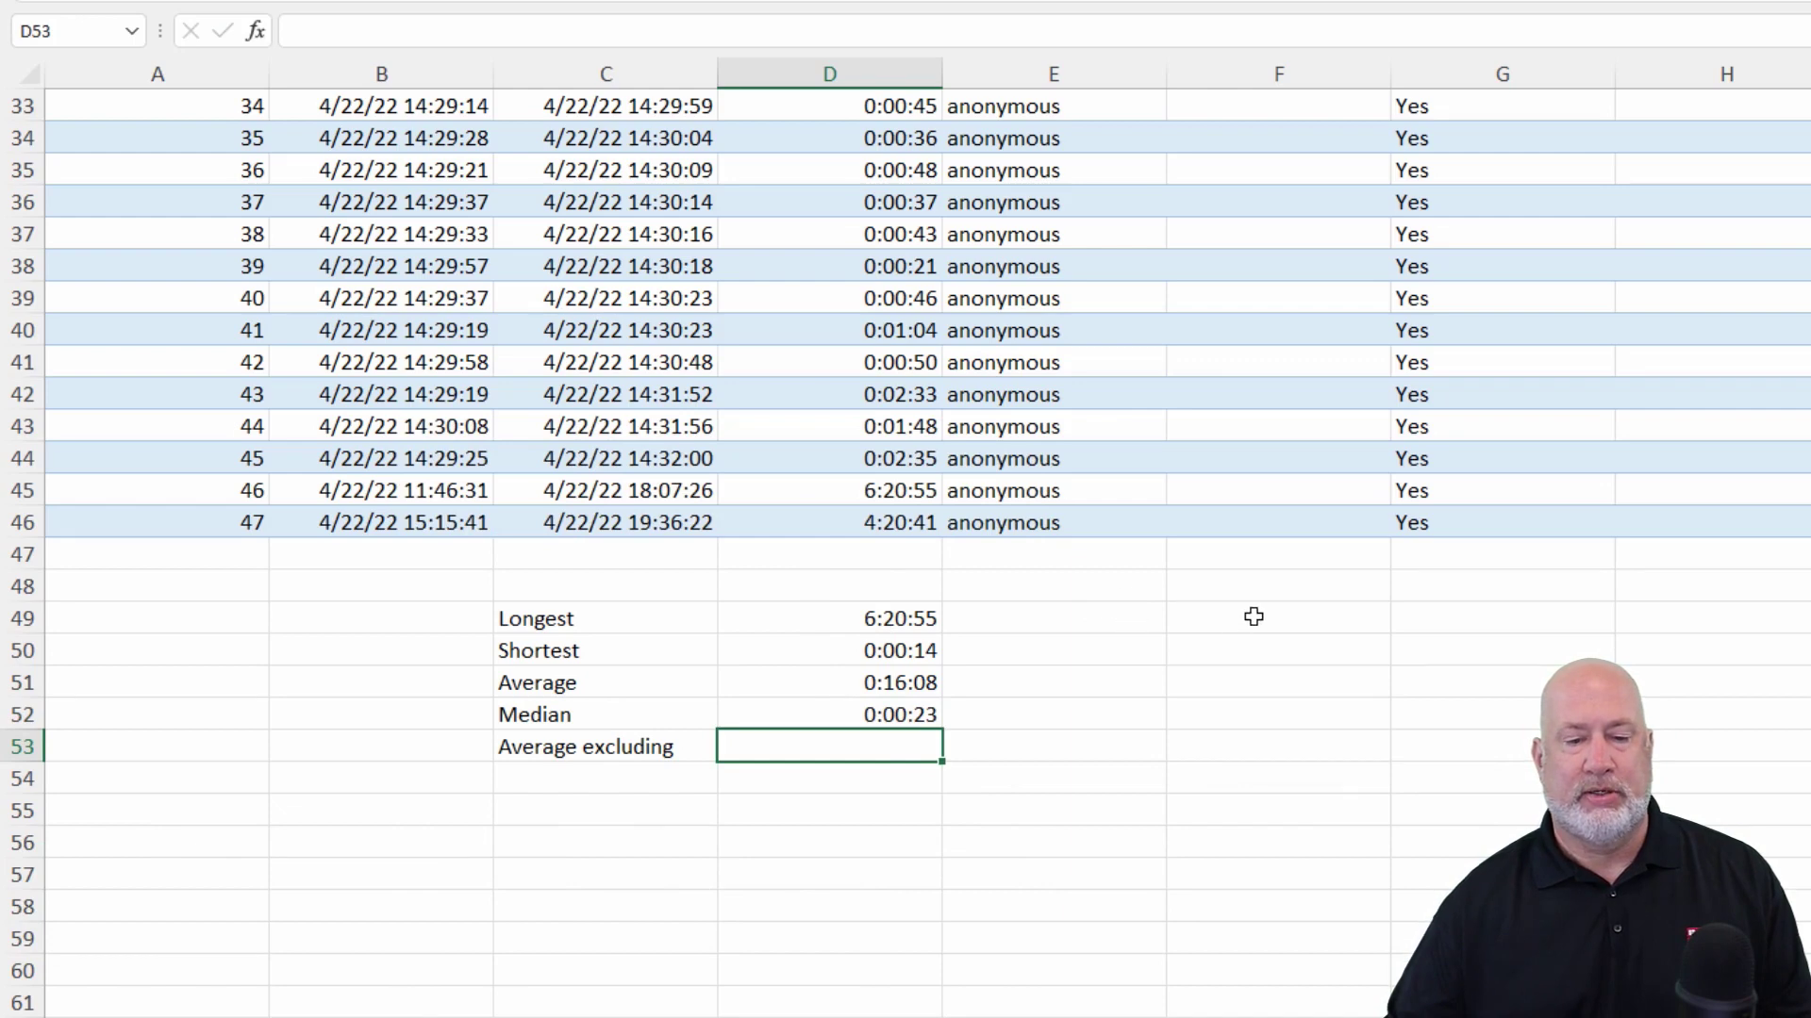
left_click(1111, 618)
Enter =FORMULATEXT(D49) in E49 and fill it down through E53
type("=formu")
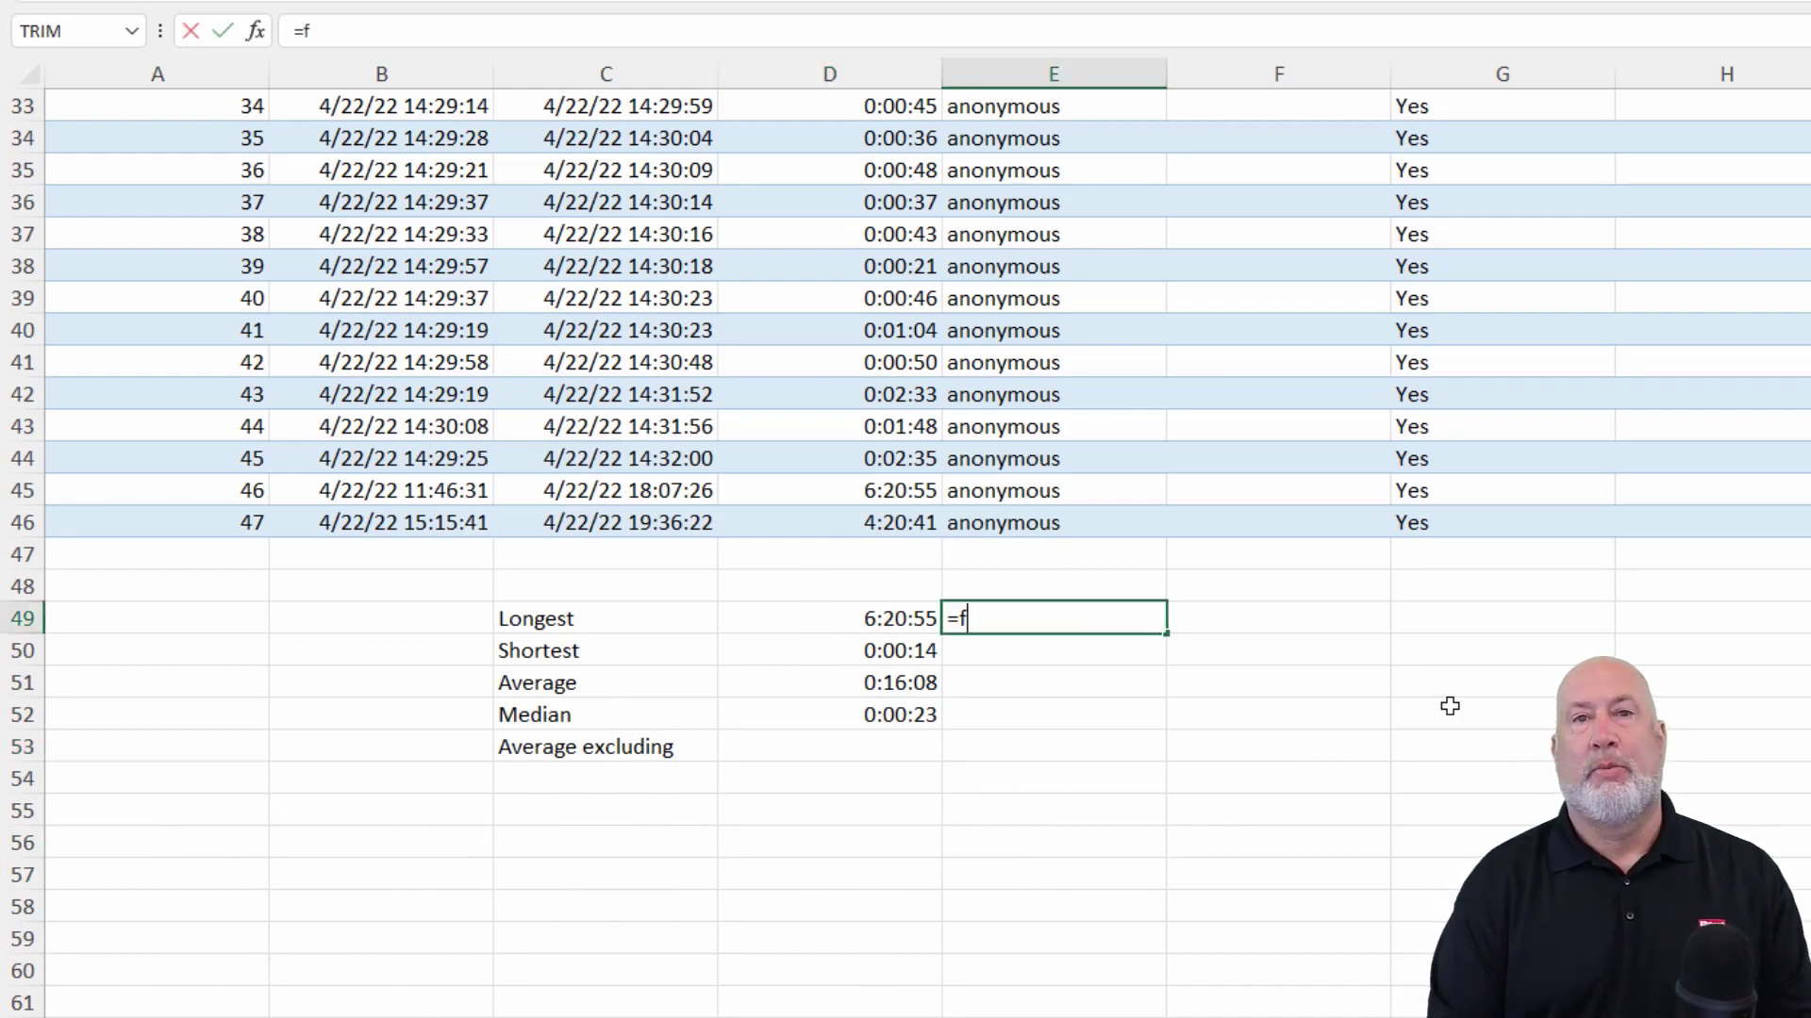
key("Tab")
key("Left")
key("Return")
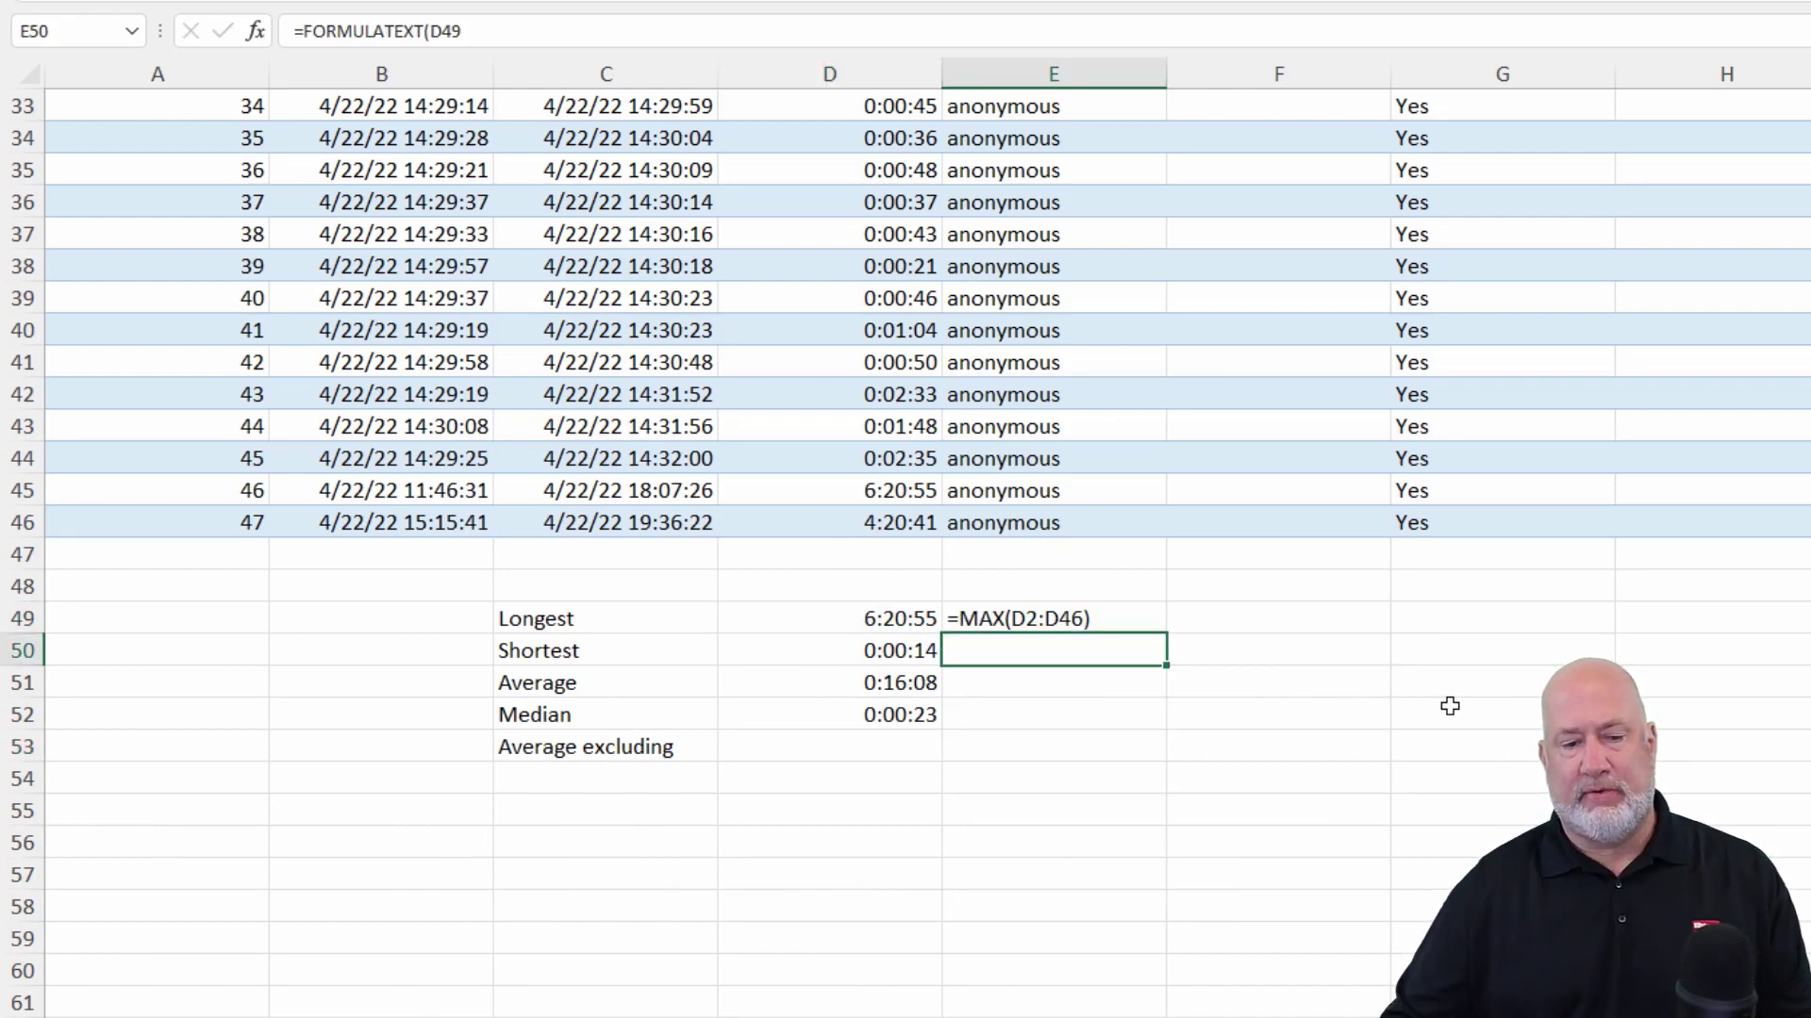
left_click(1144, 620)
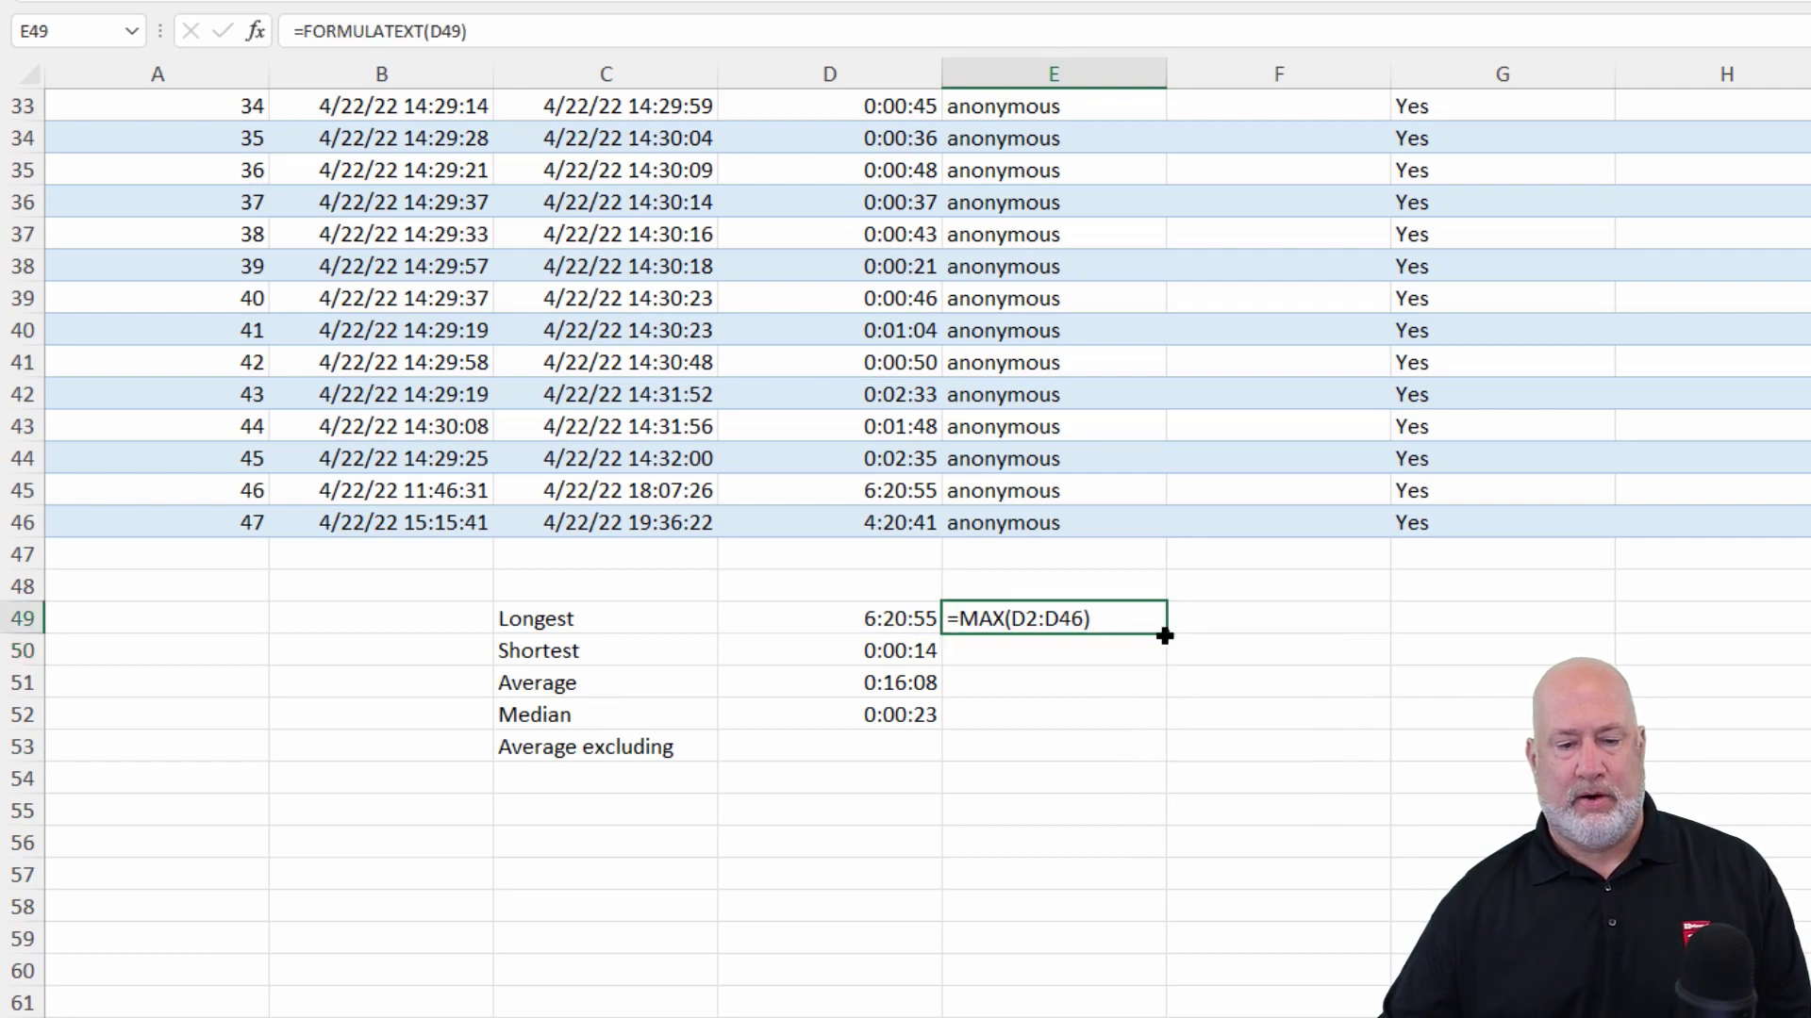
left_click_drag(1165, 635, 1050, 747)
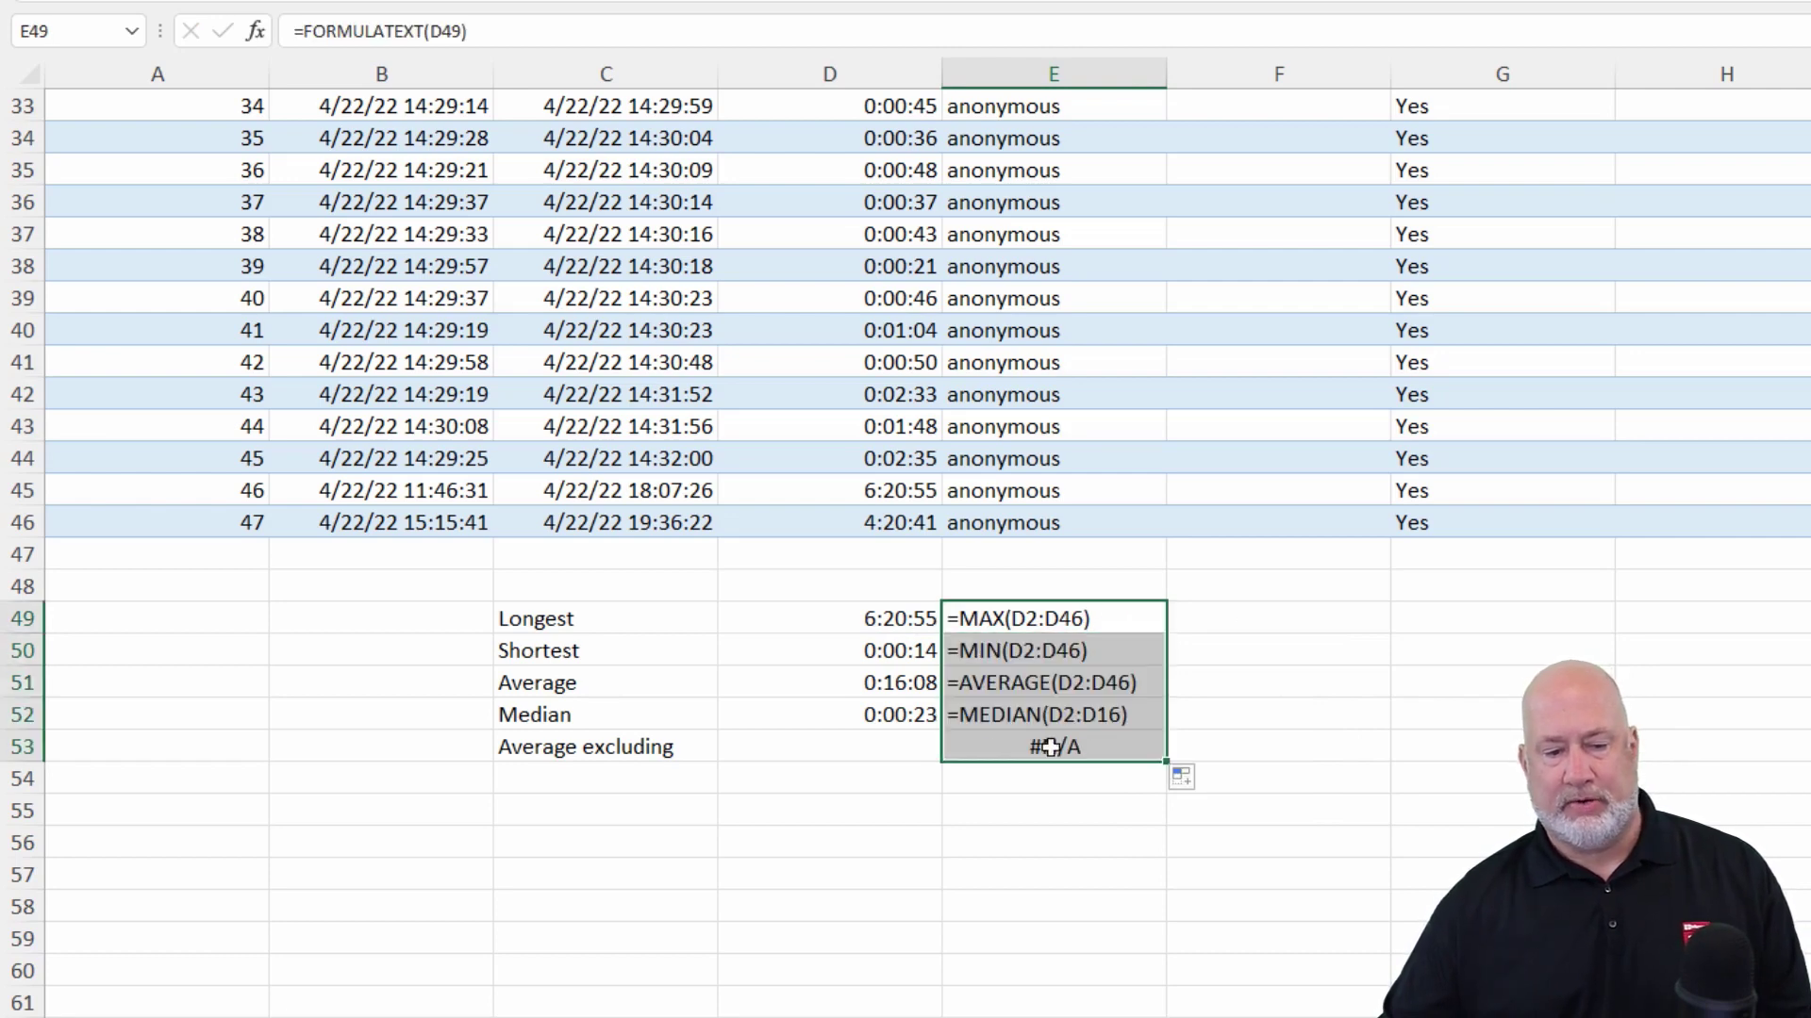
Clear the #N/A result from E53 beside the empty Average excluding row
left_click(891, 752)
left_click(1057, 741)
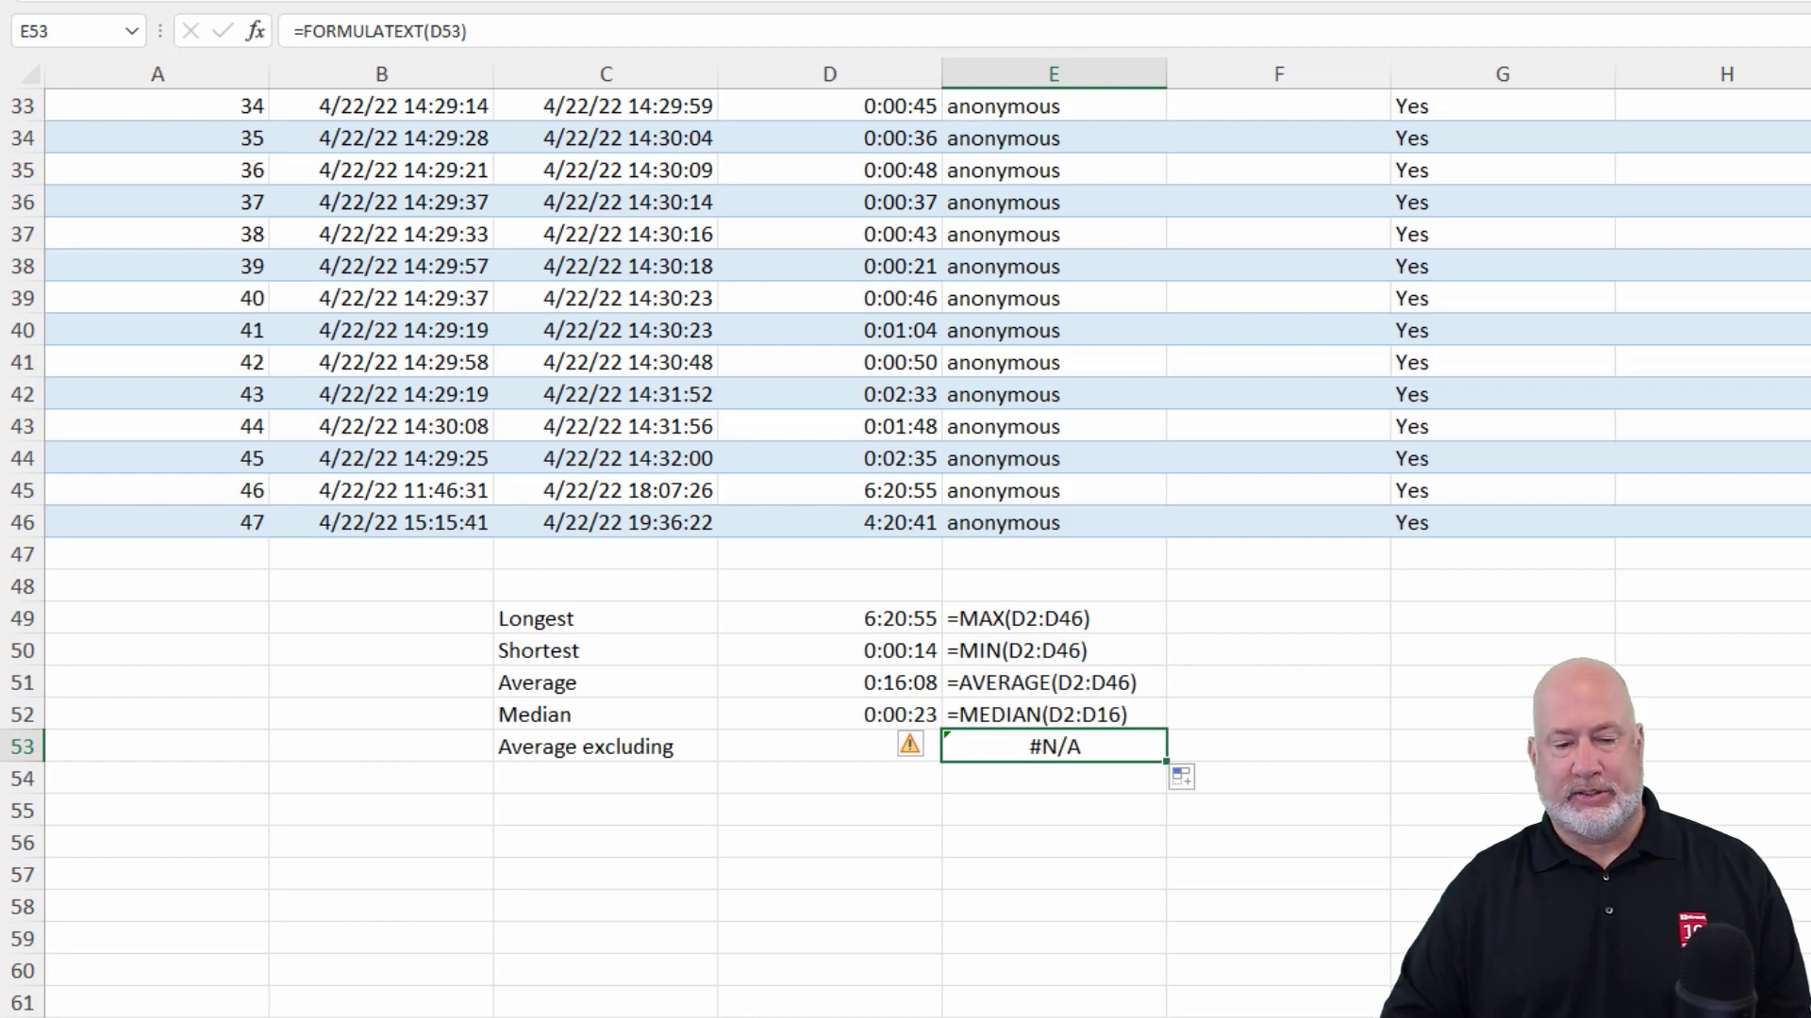
left_click(891, 746)
left_click(1054, 746)
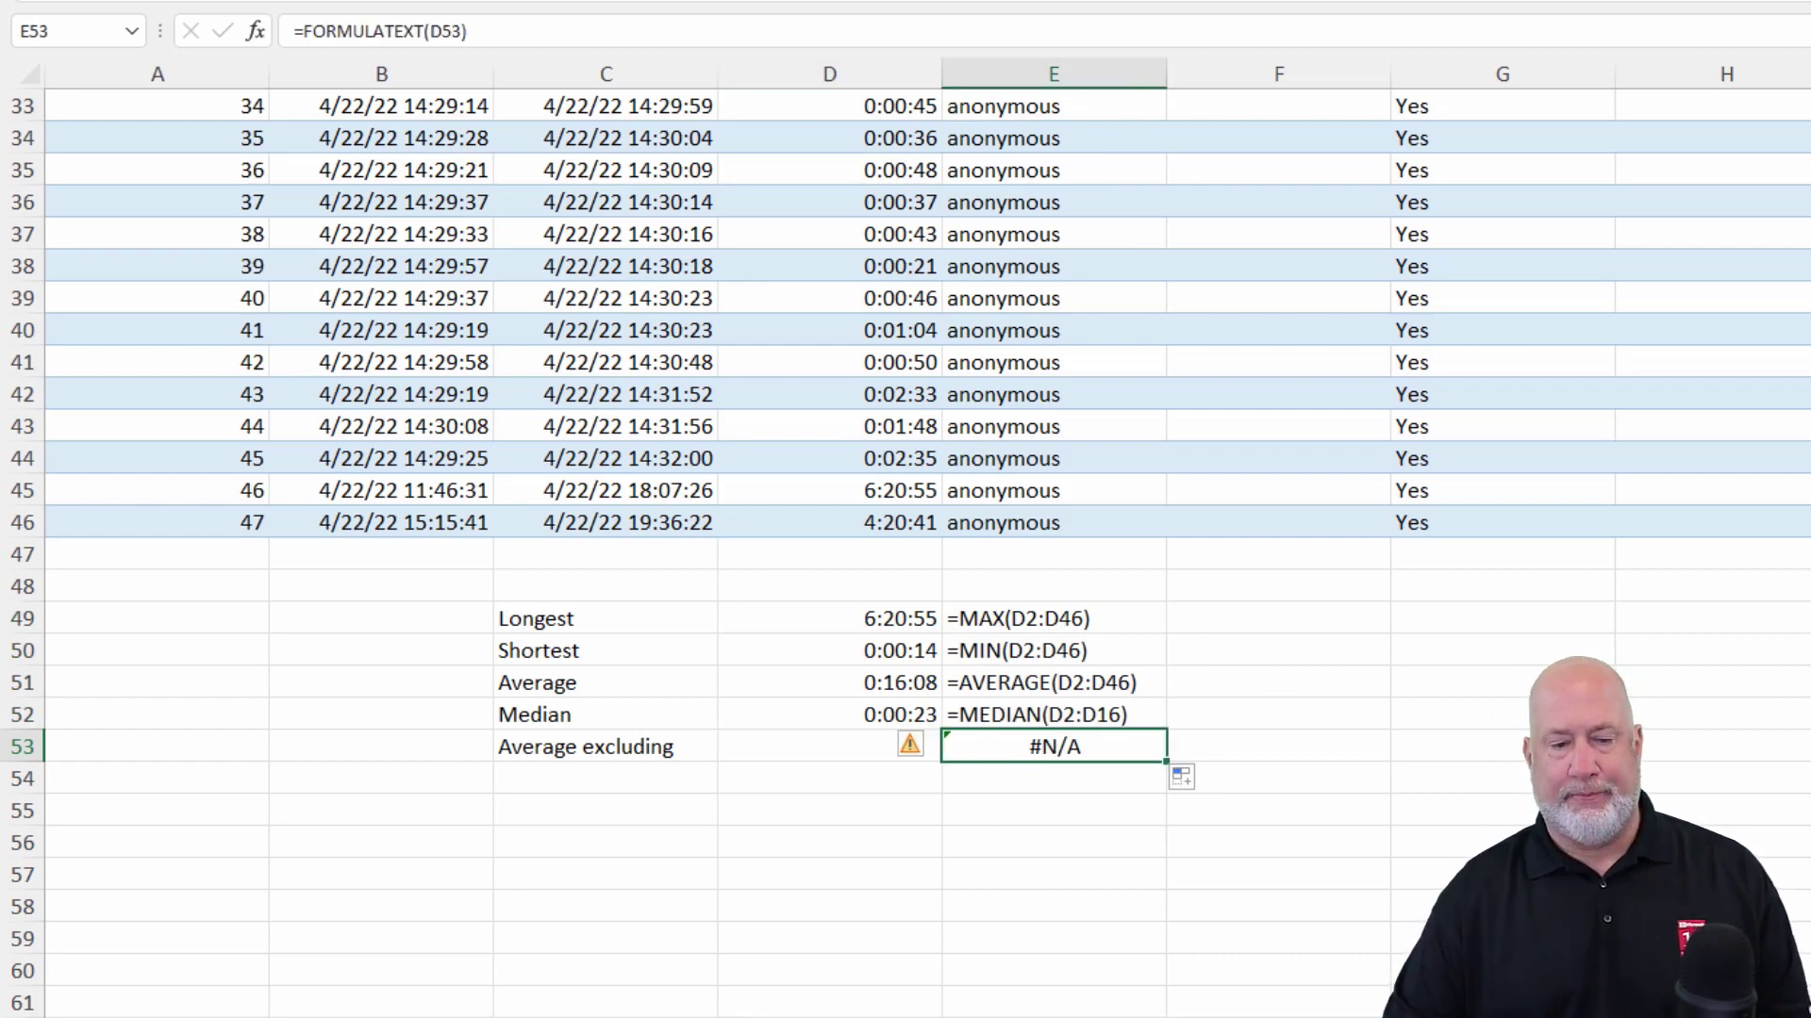
key("Delete")
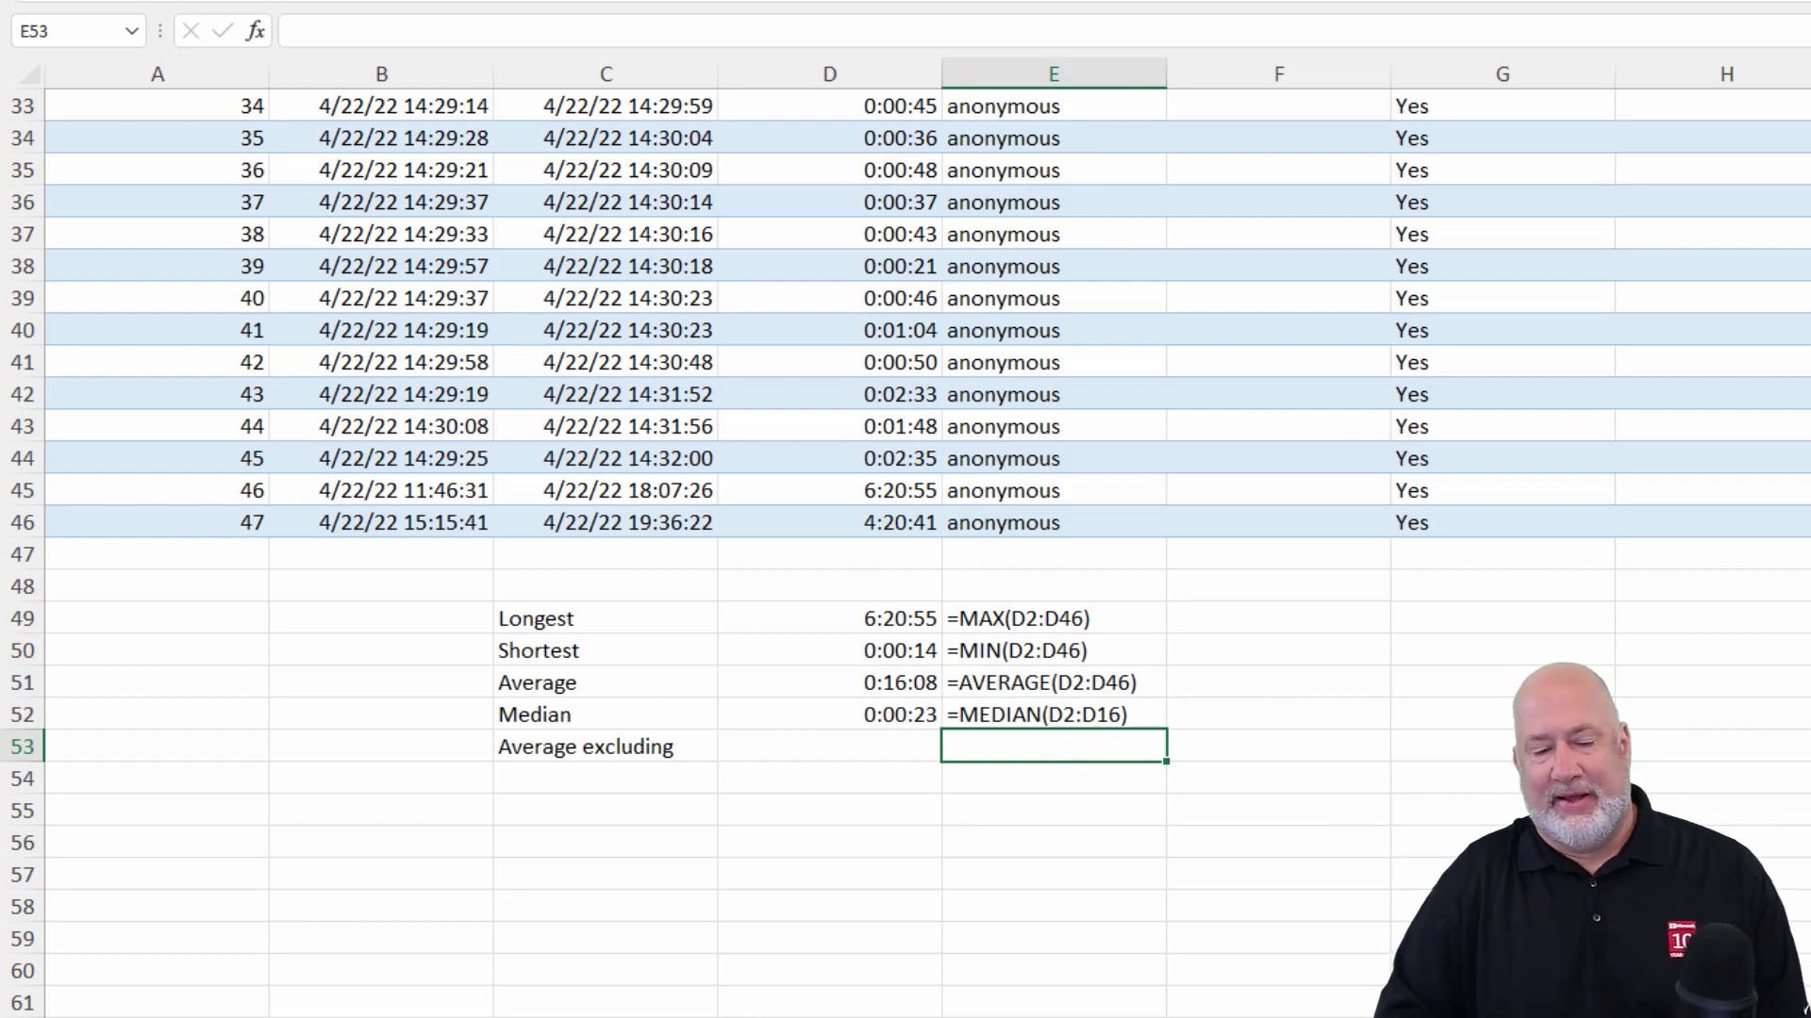
left_click(604, 745)
key("Up")
key("Up")
key("Up")
key("Up")
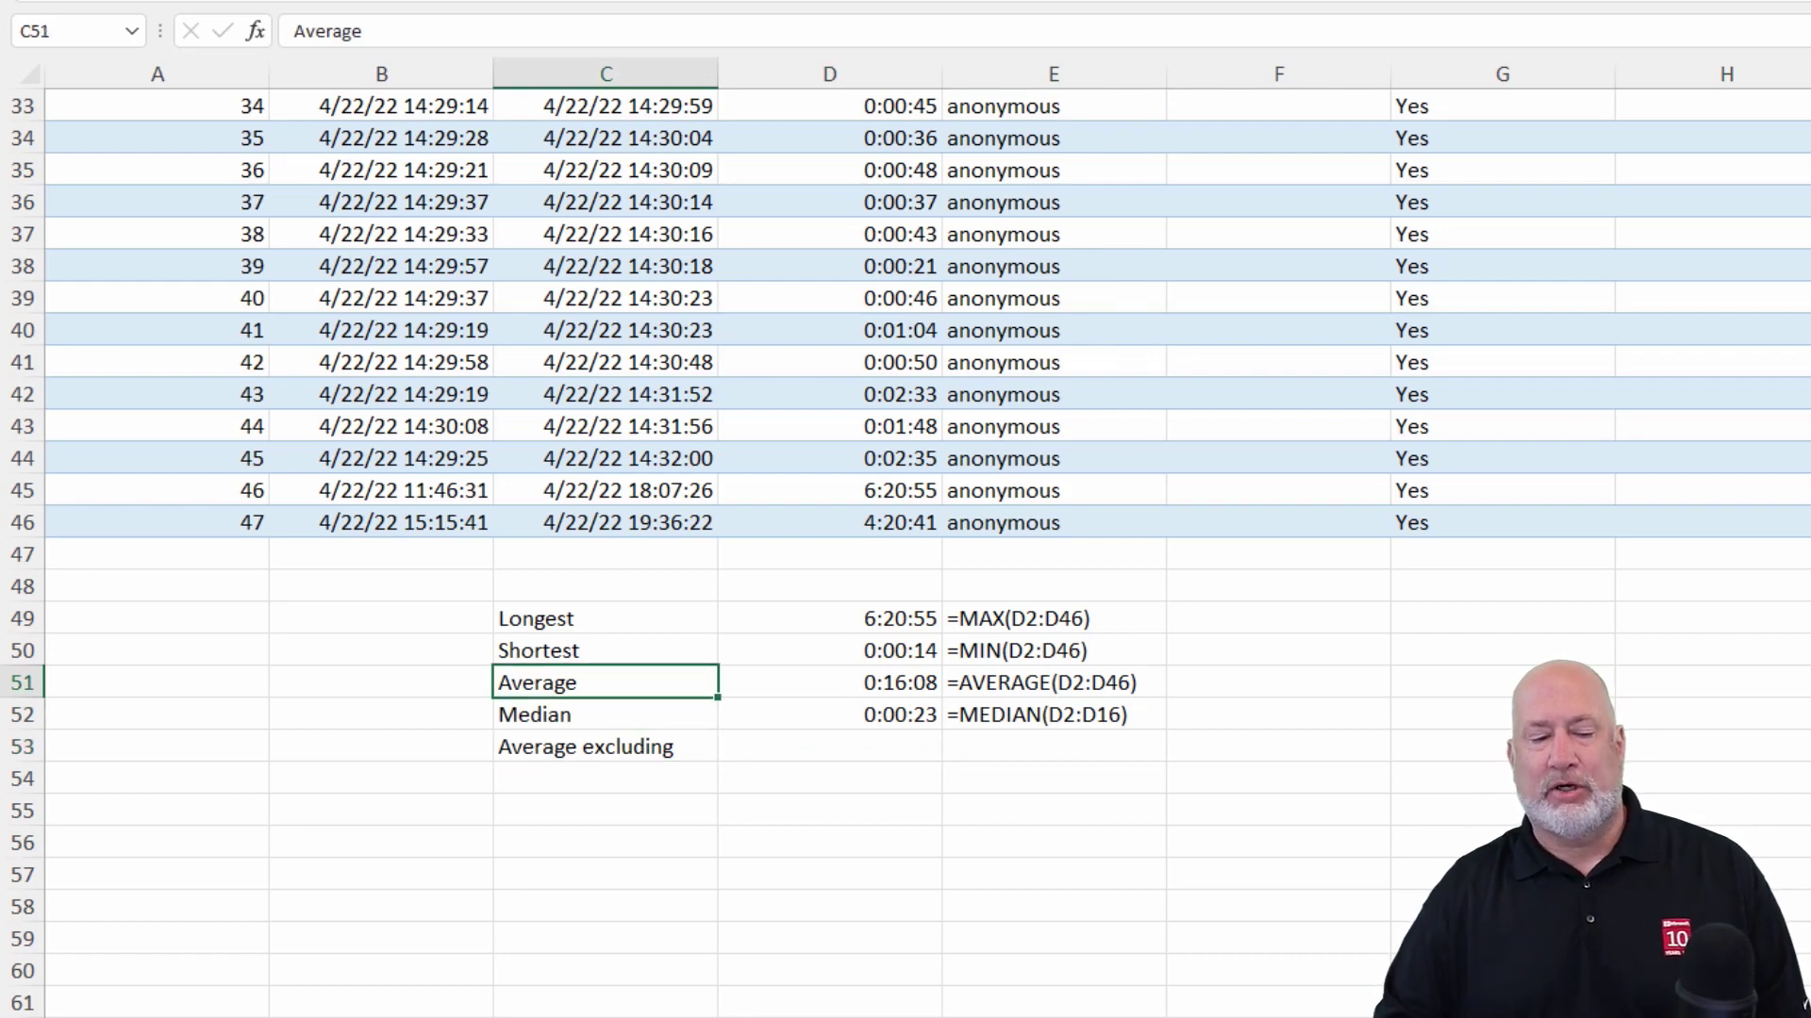
key("Right")
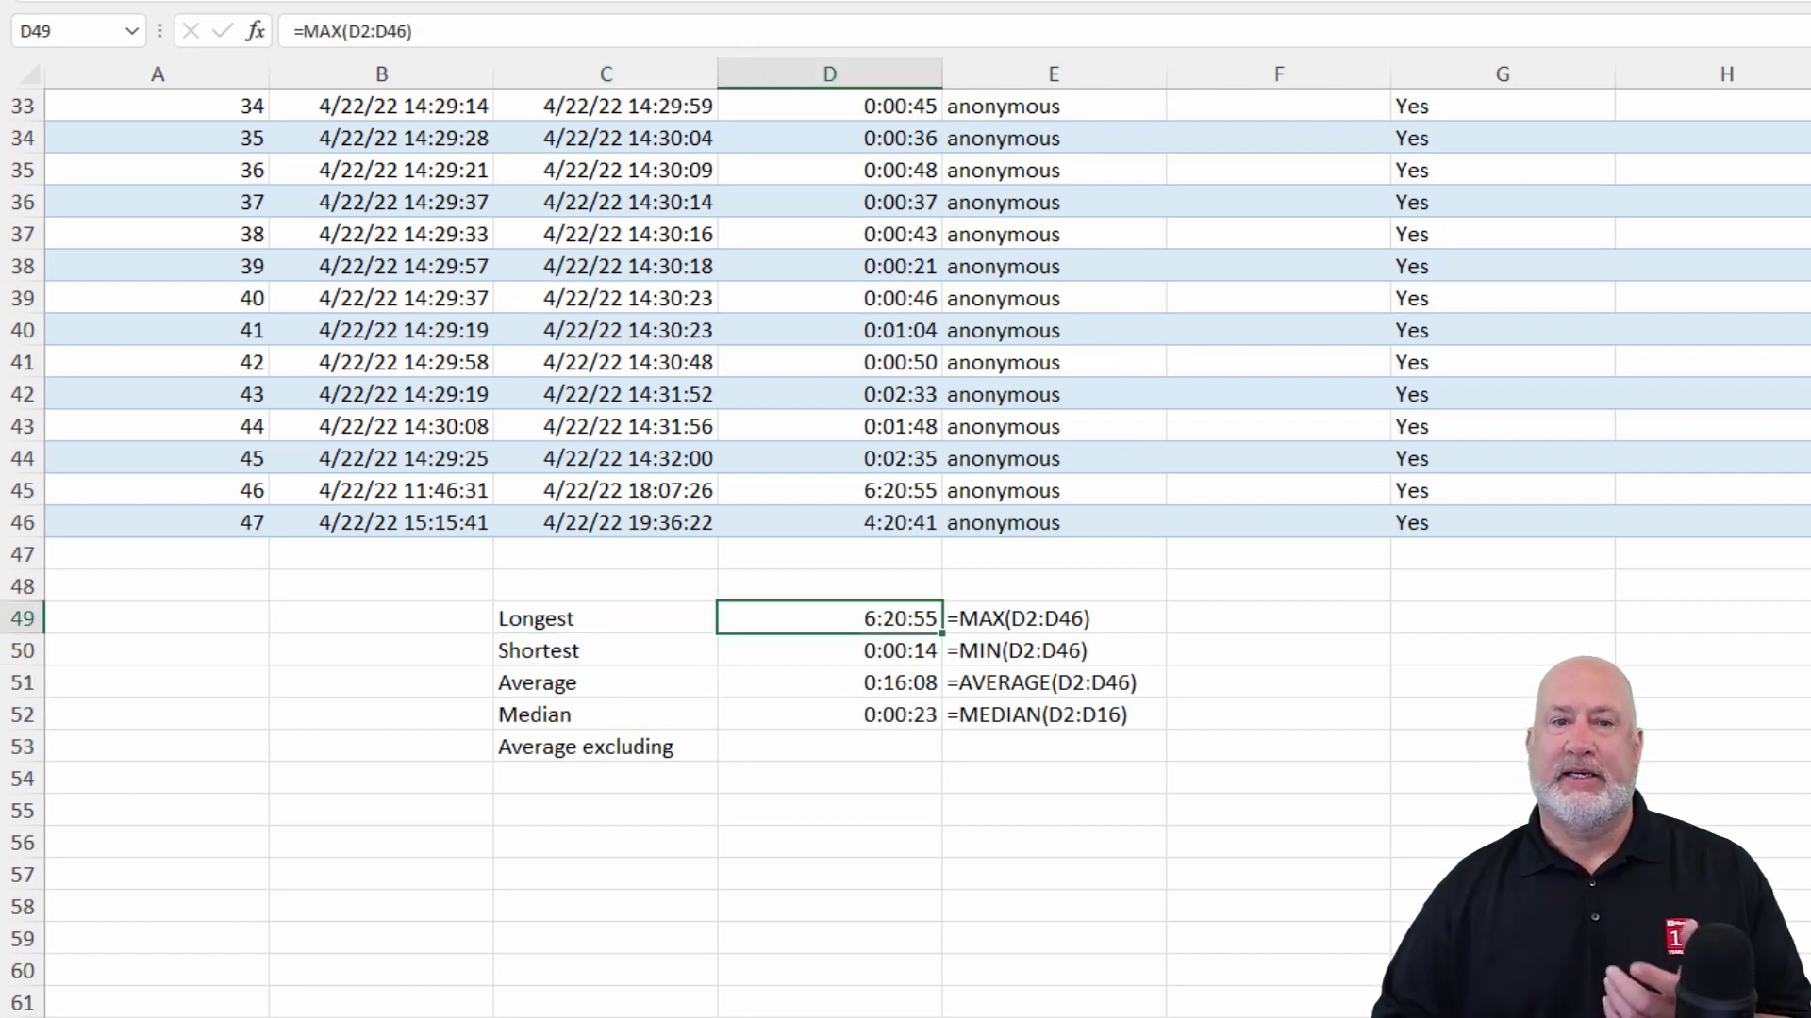
left_click(879, 492)
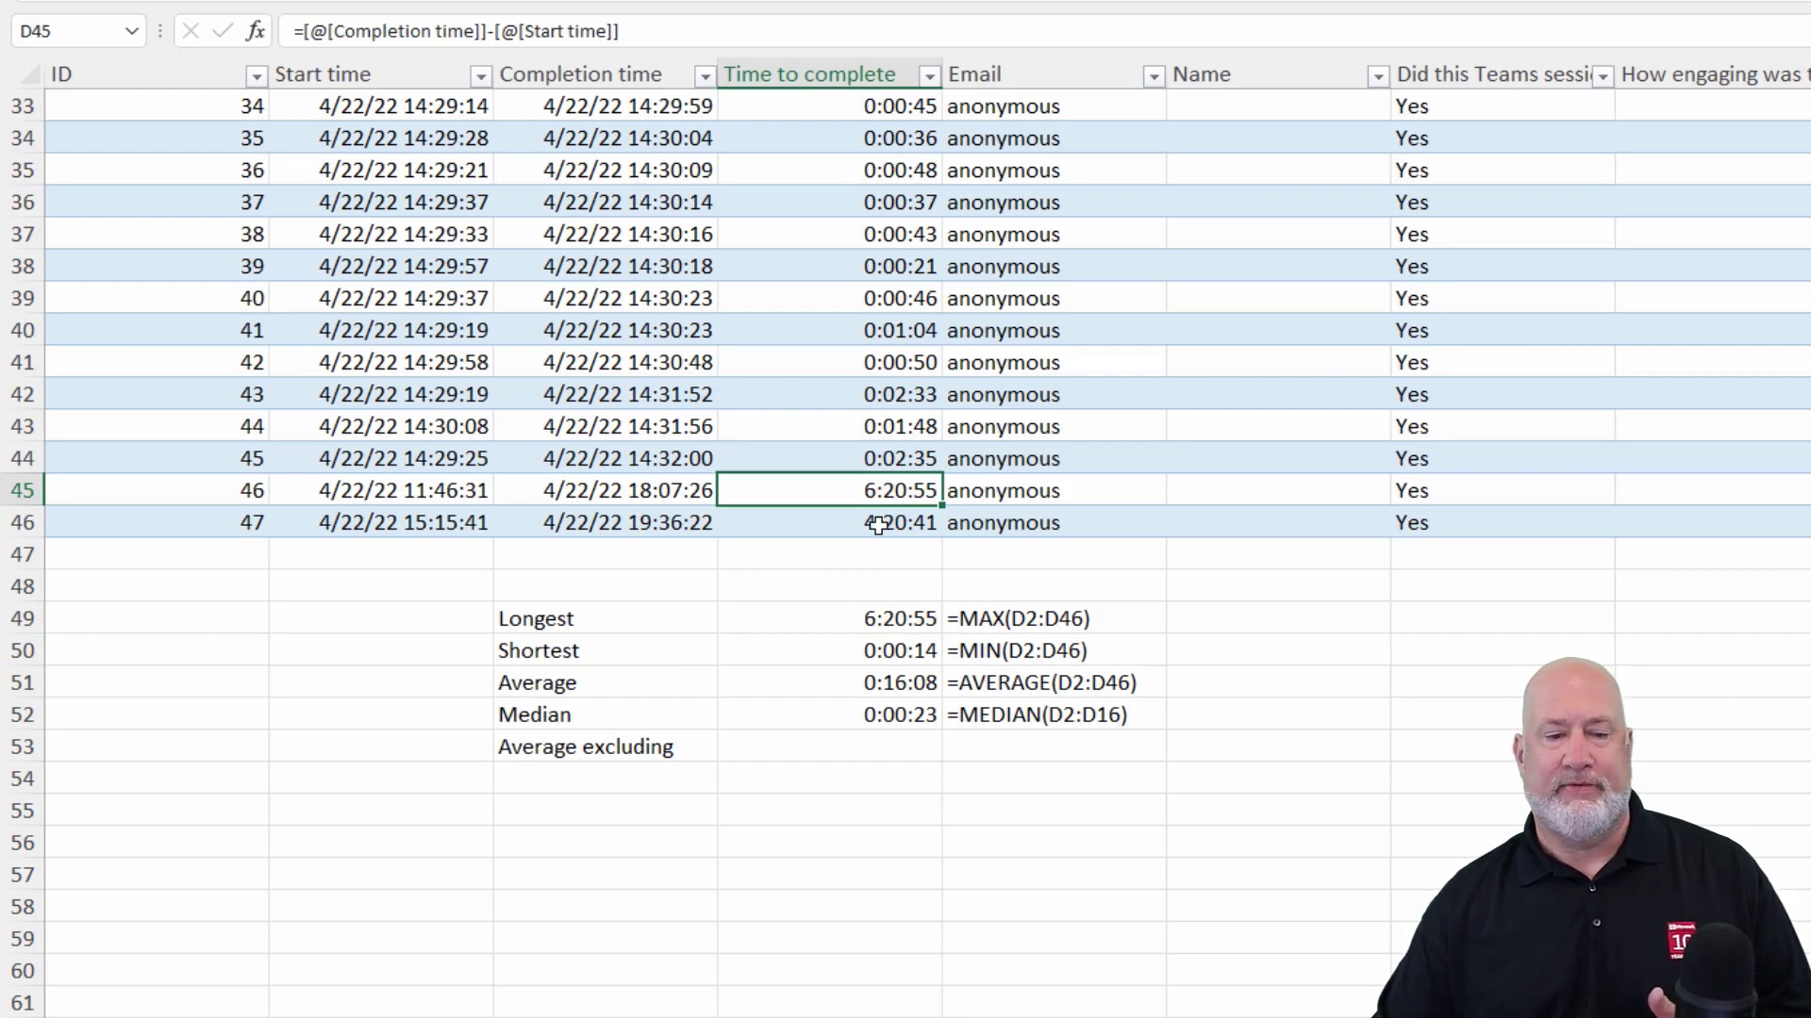
left_click(878, 525)
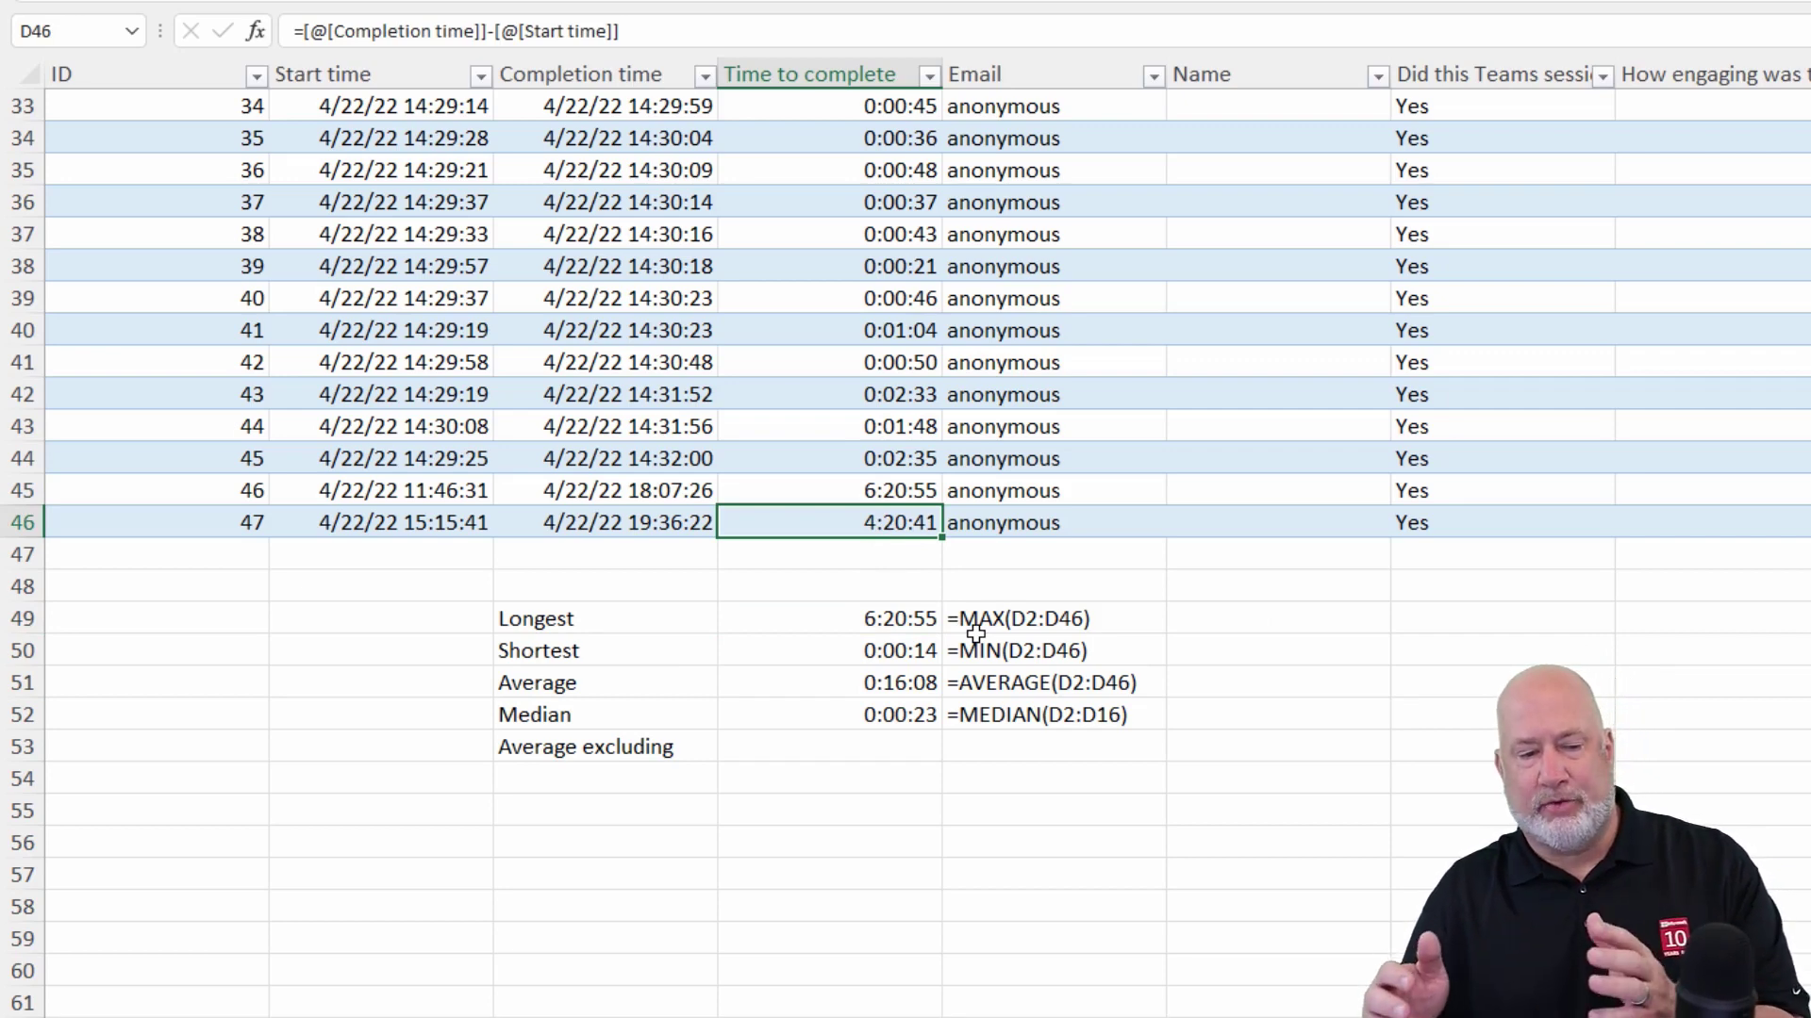
left_click(851, 714)
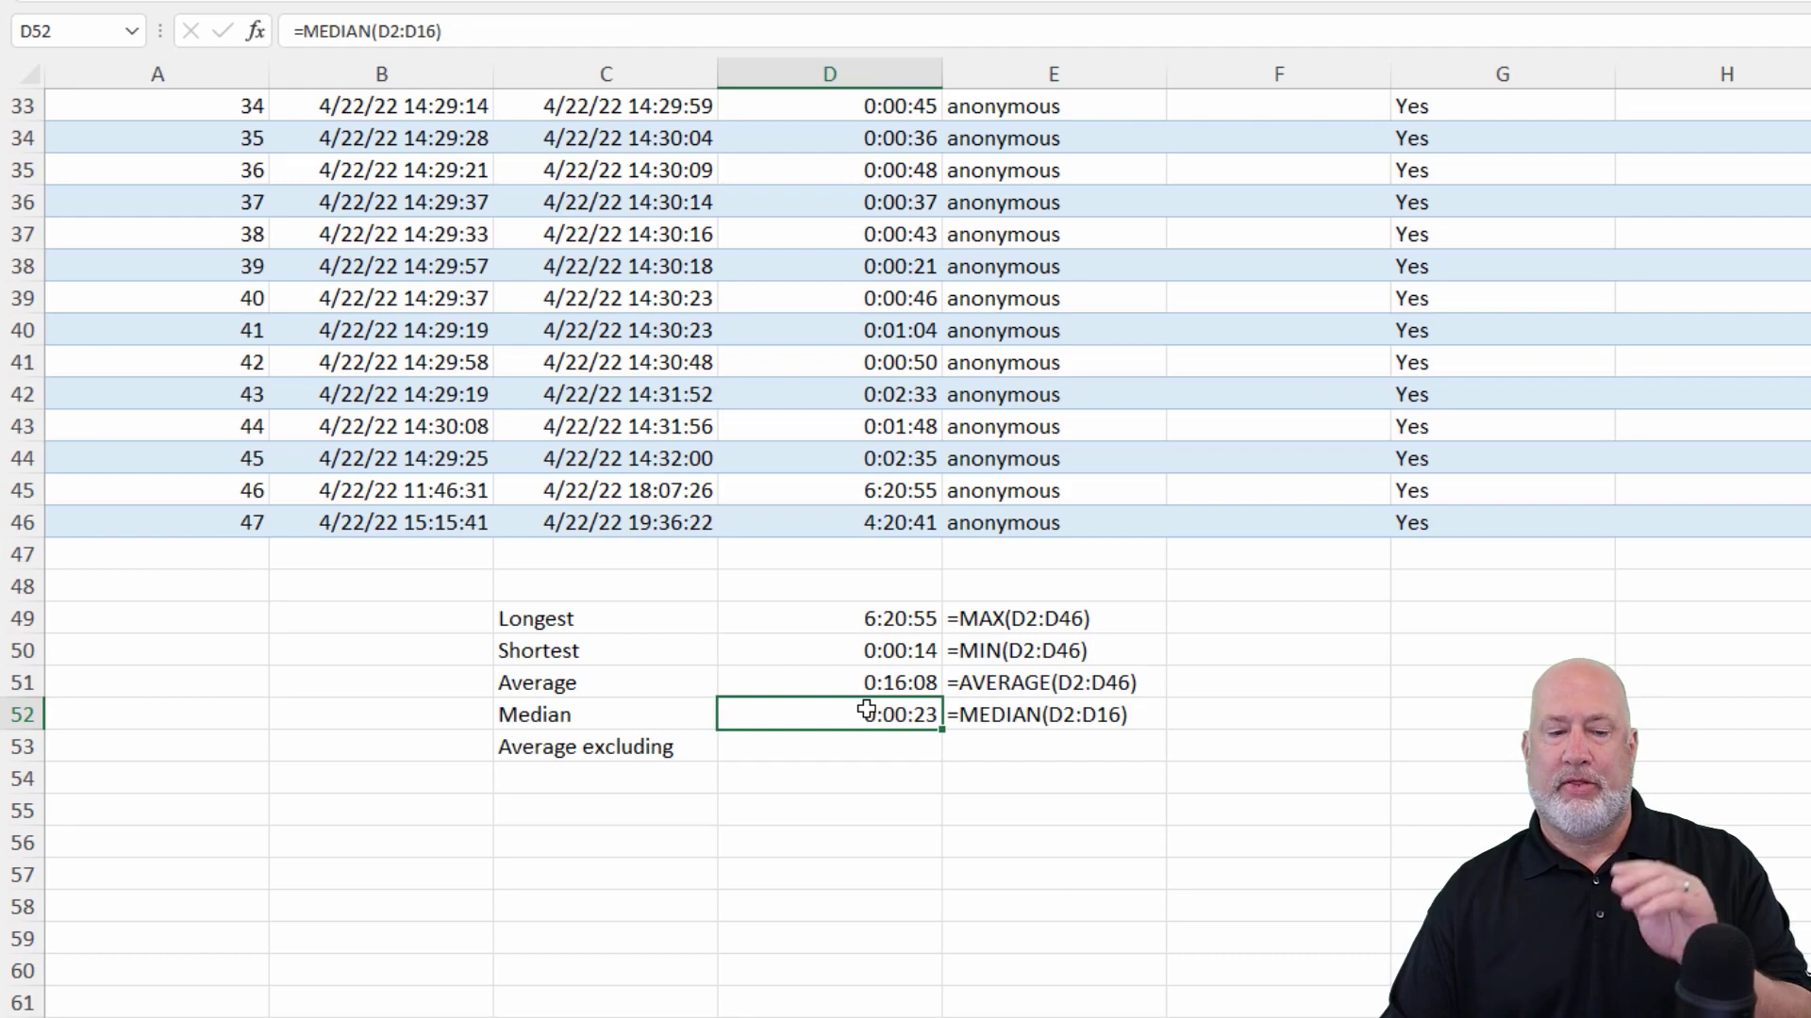
Label C54 'number' and enter =COUNT(D2:D46) beside it, returning 45
left_click(611, 783)
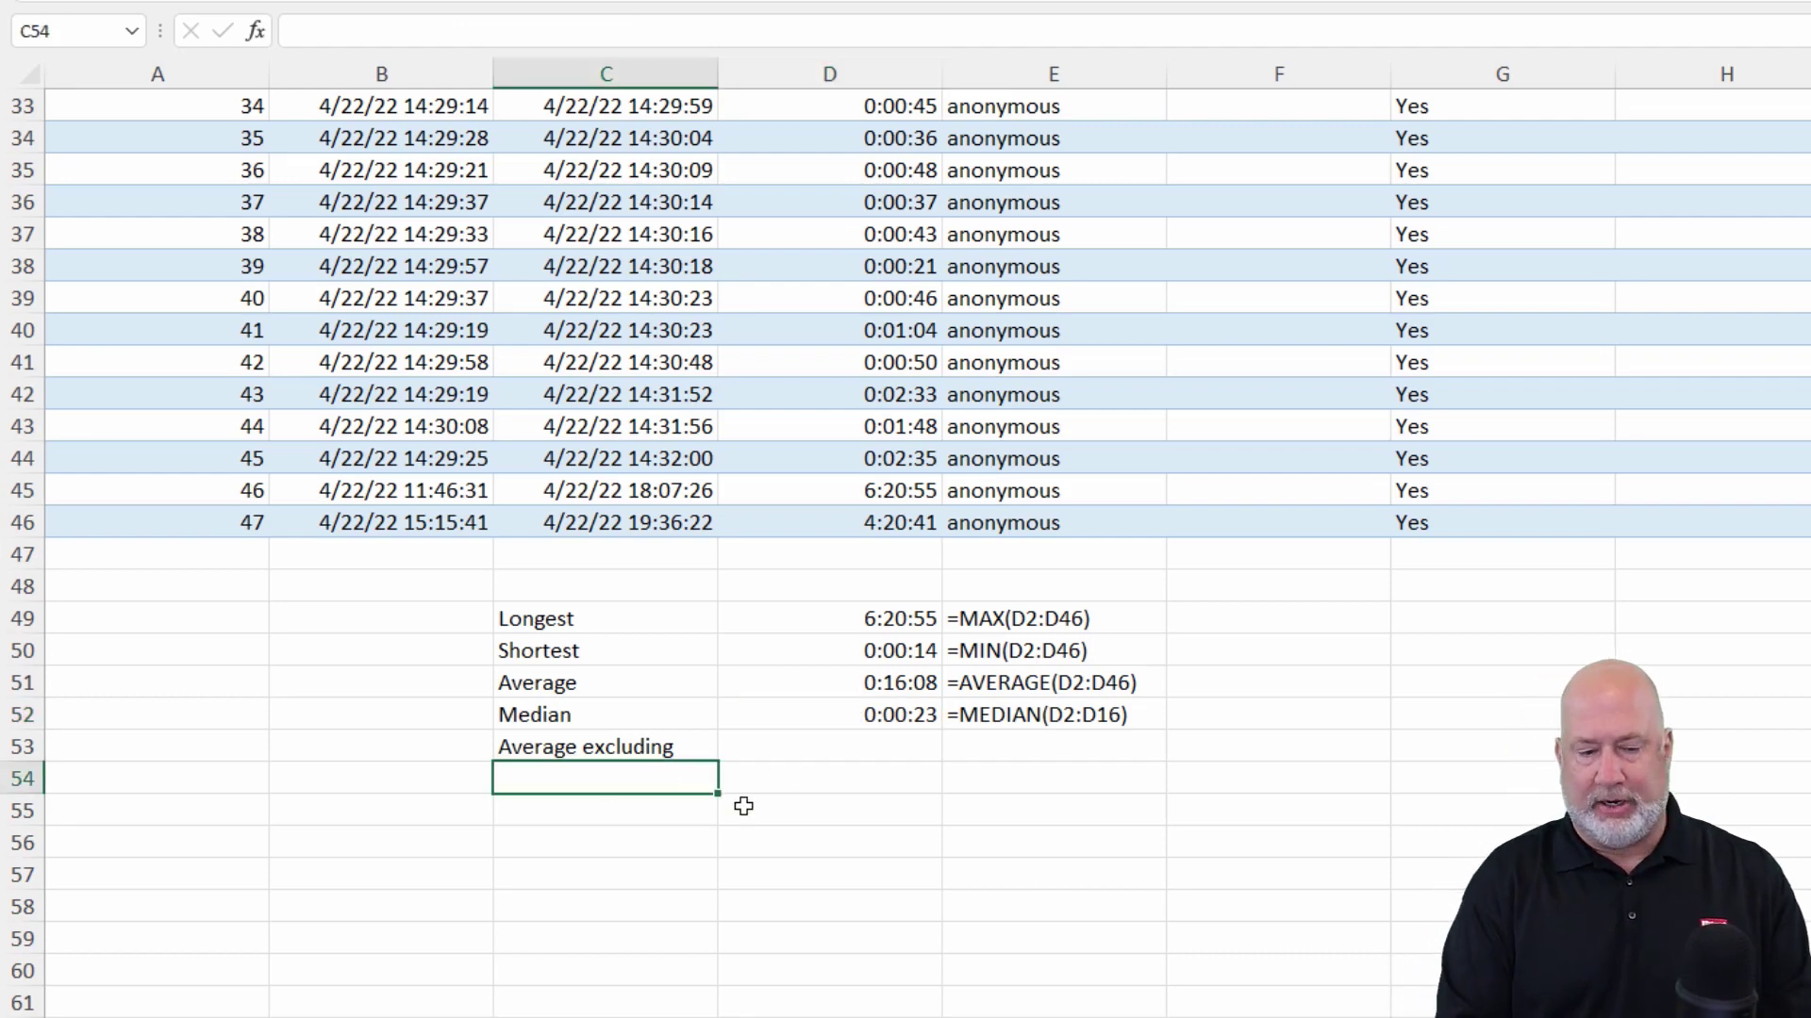
type("number")
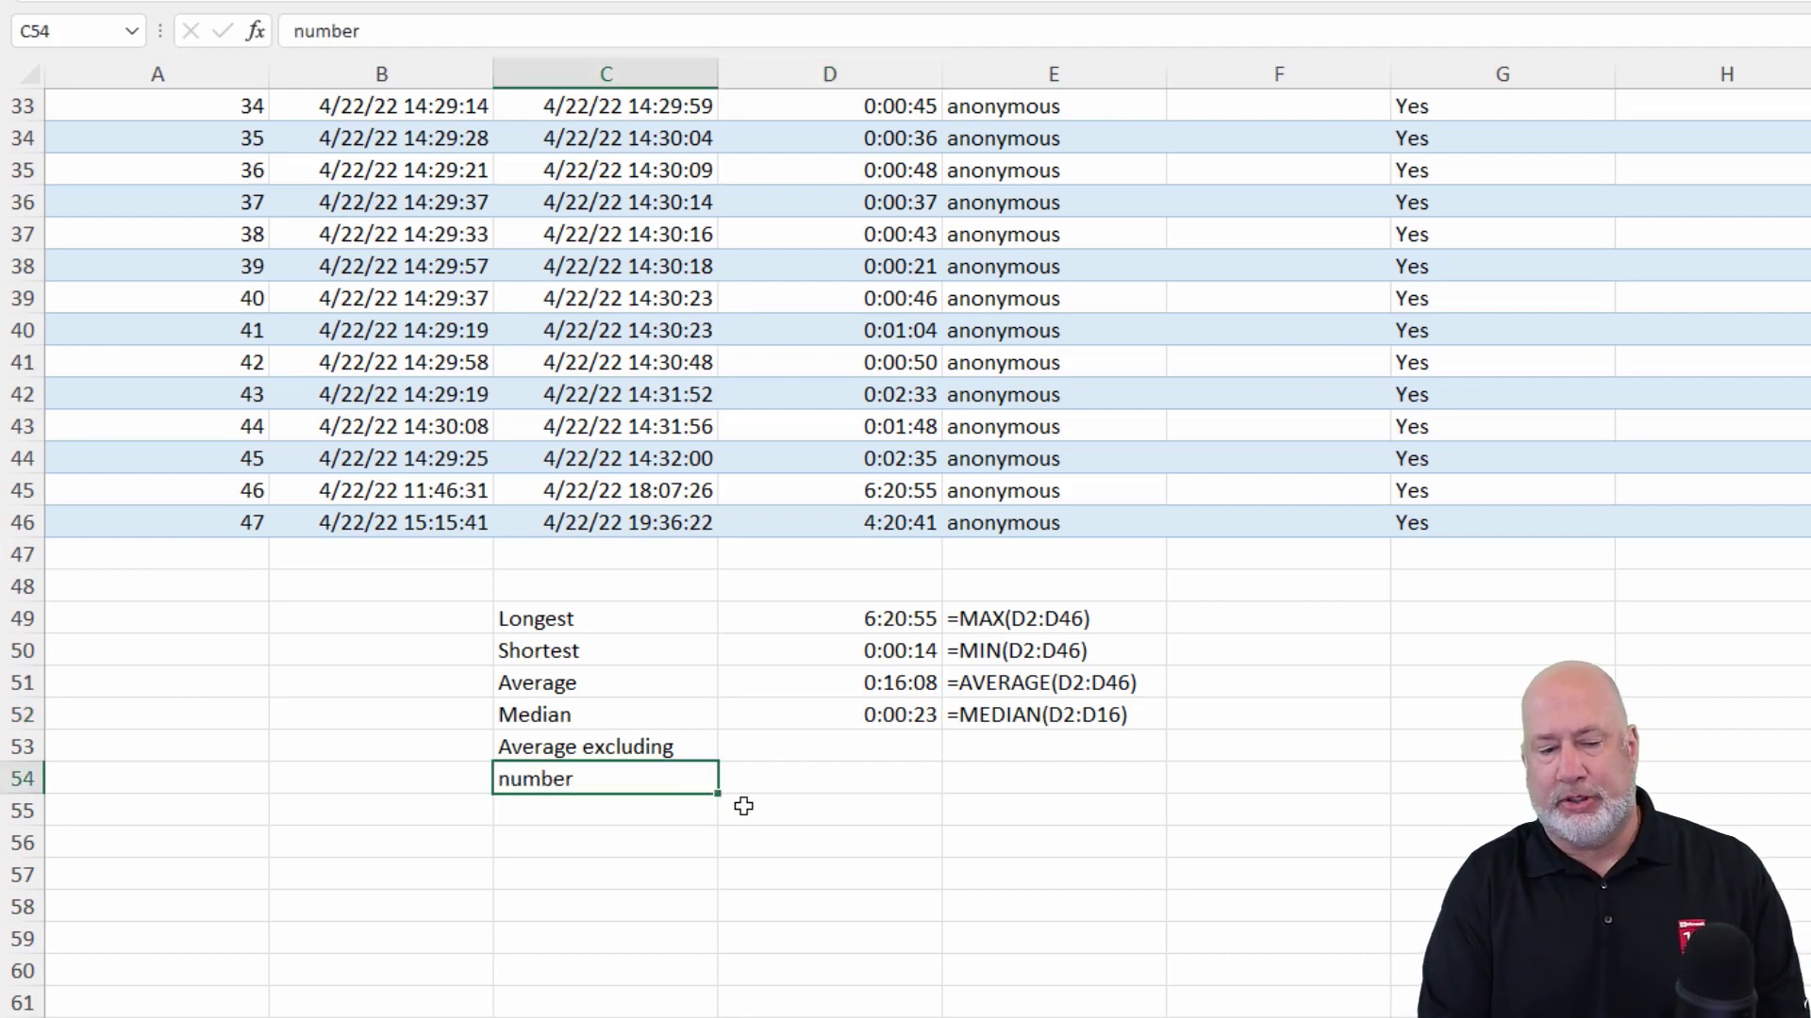
key("Tab")
type("=count")
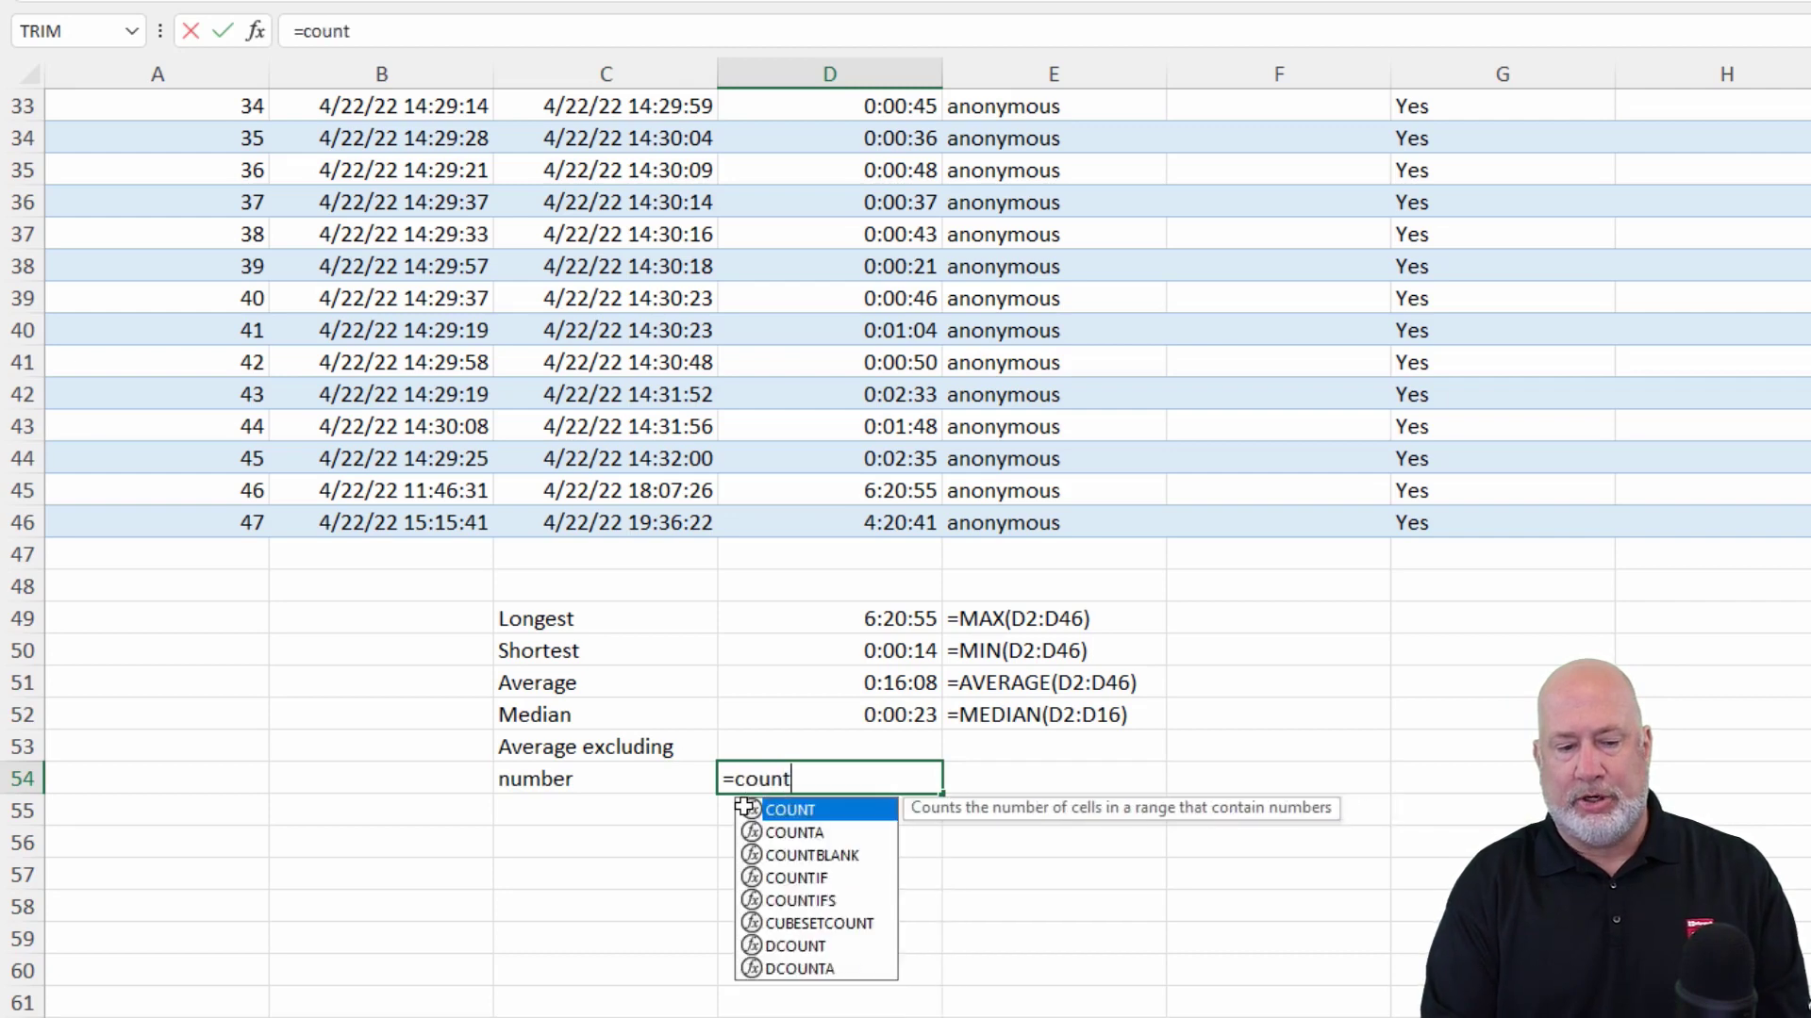
key("Tab")
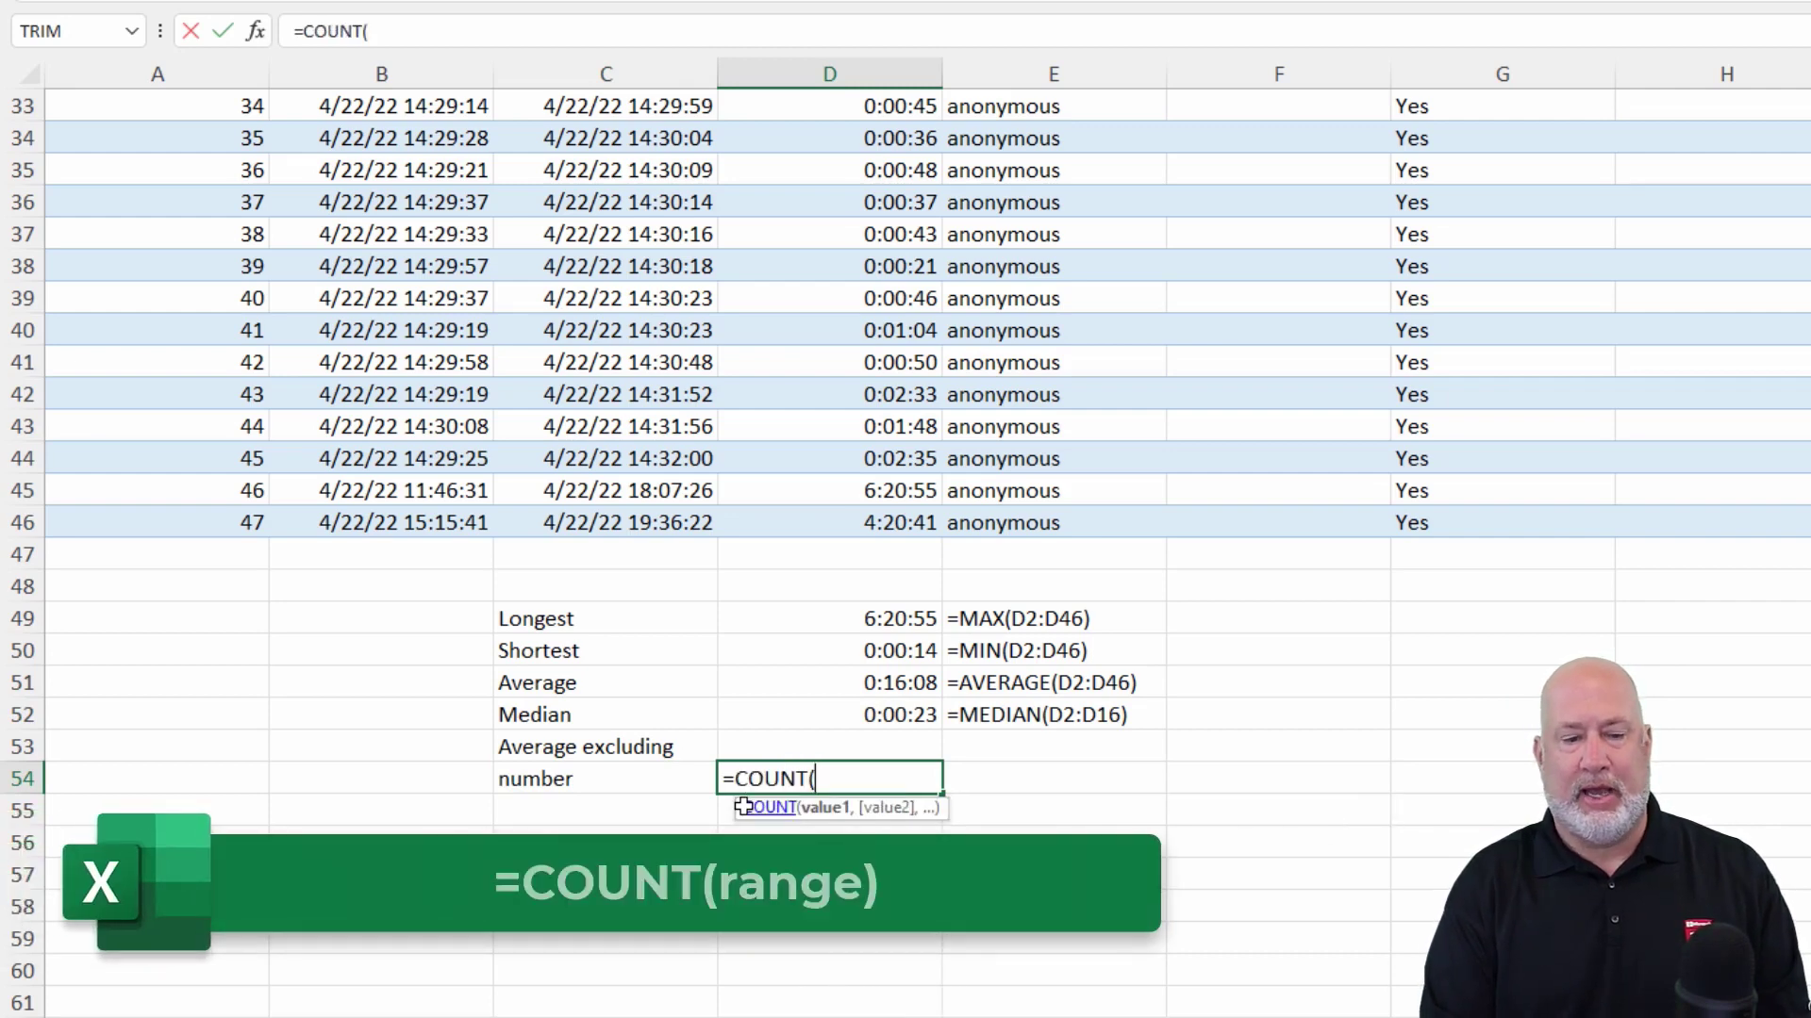
type("d2:d")
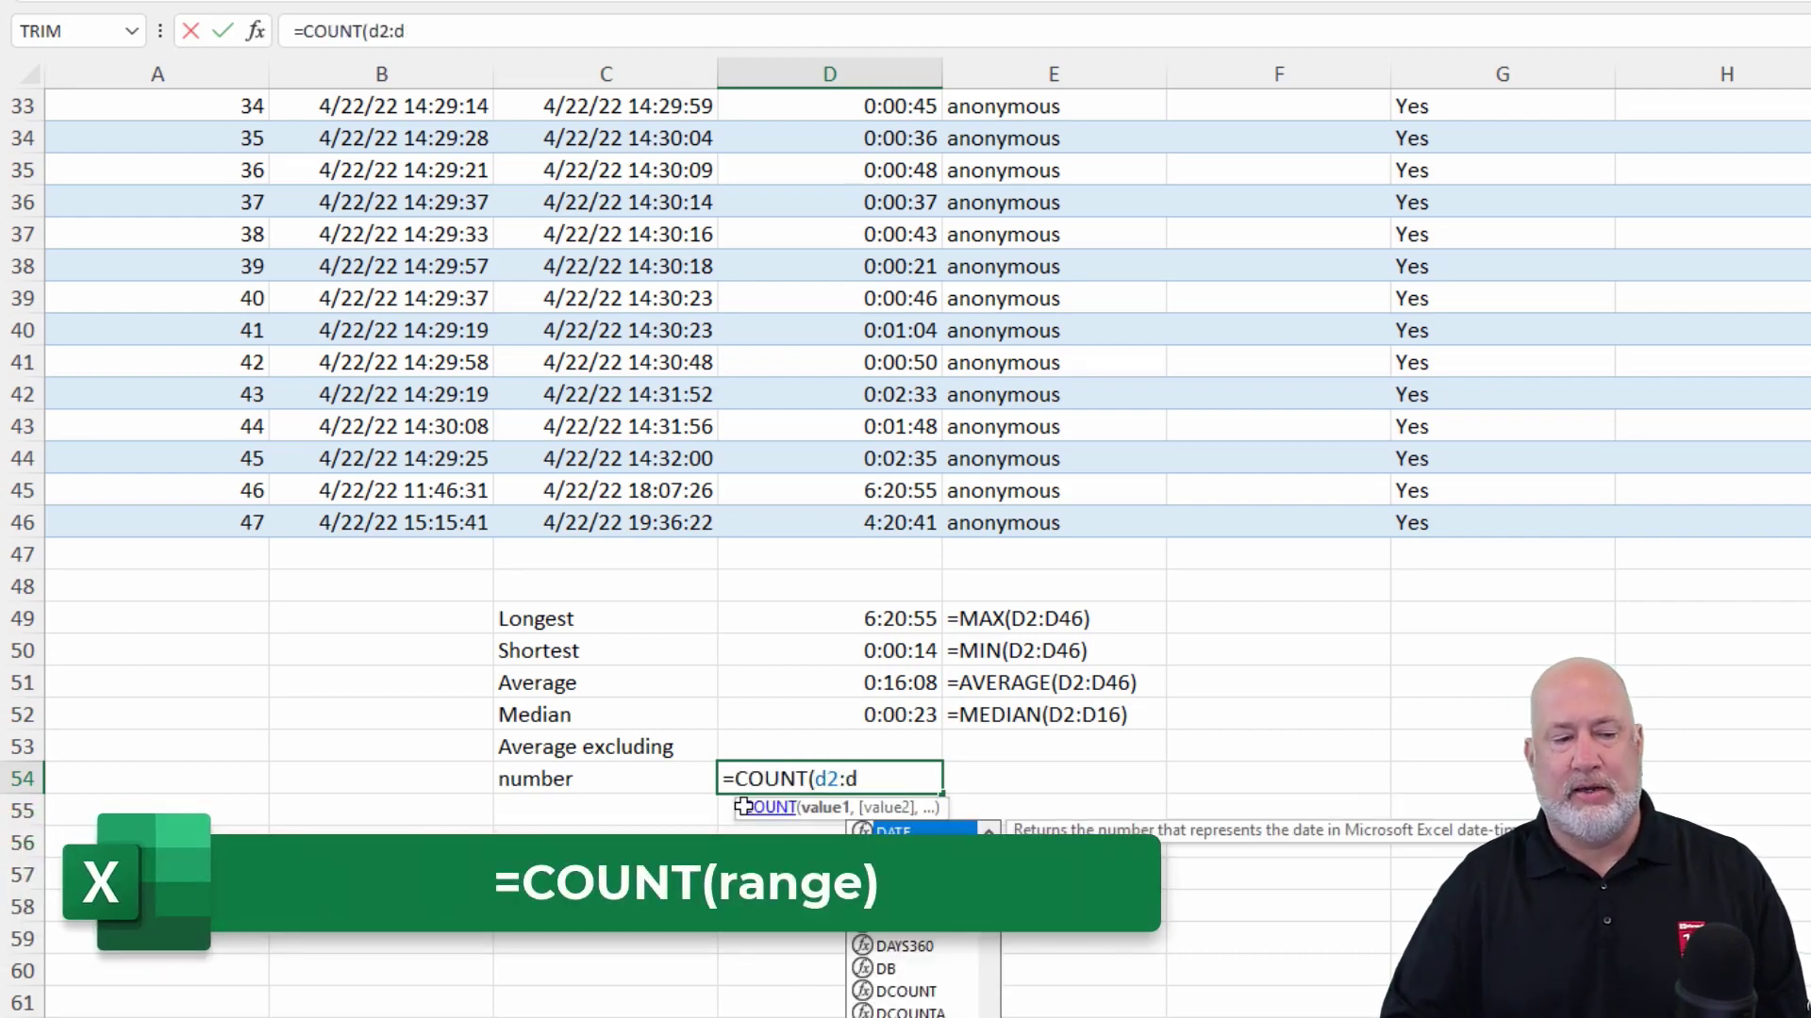
type("46")
key("Left")
key("Right")
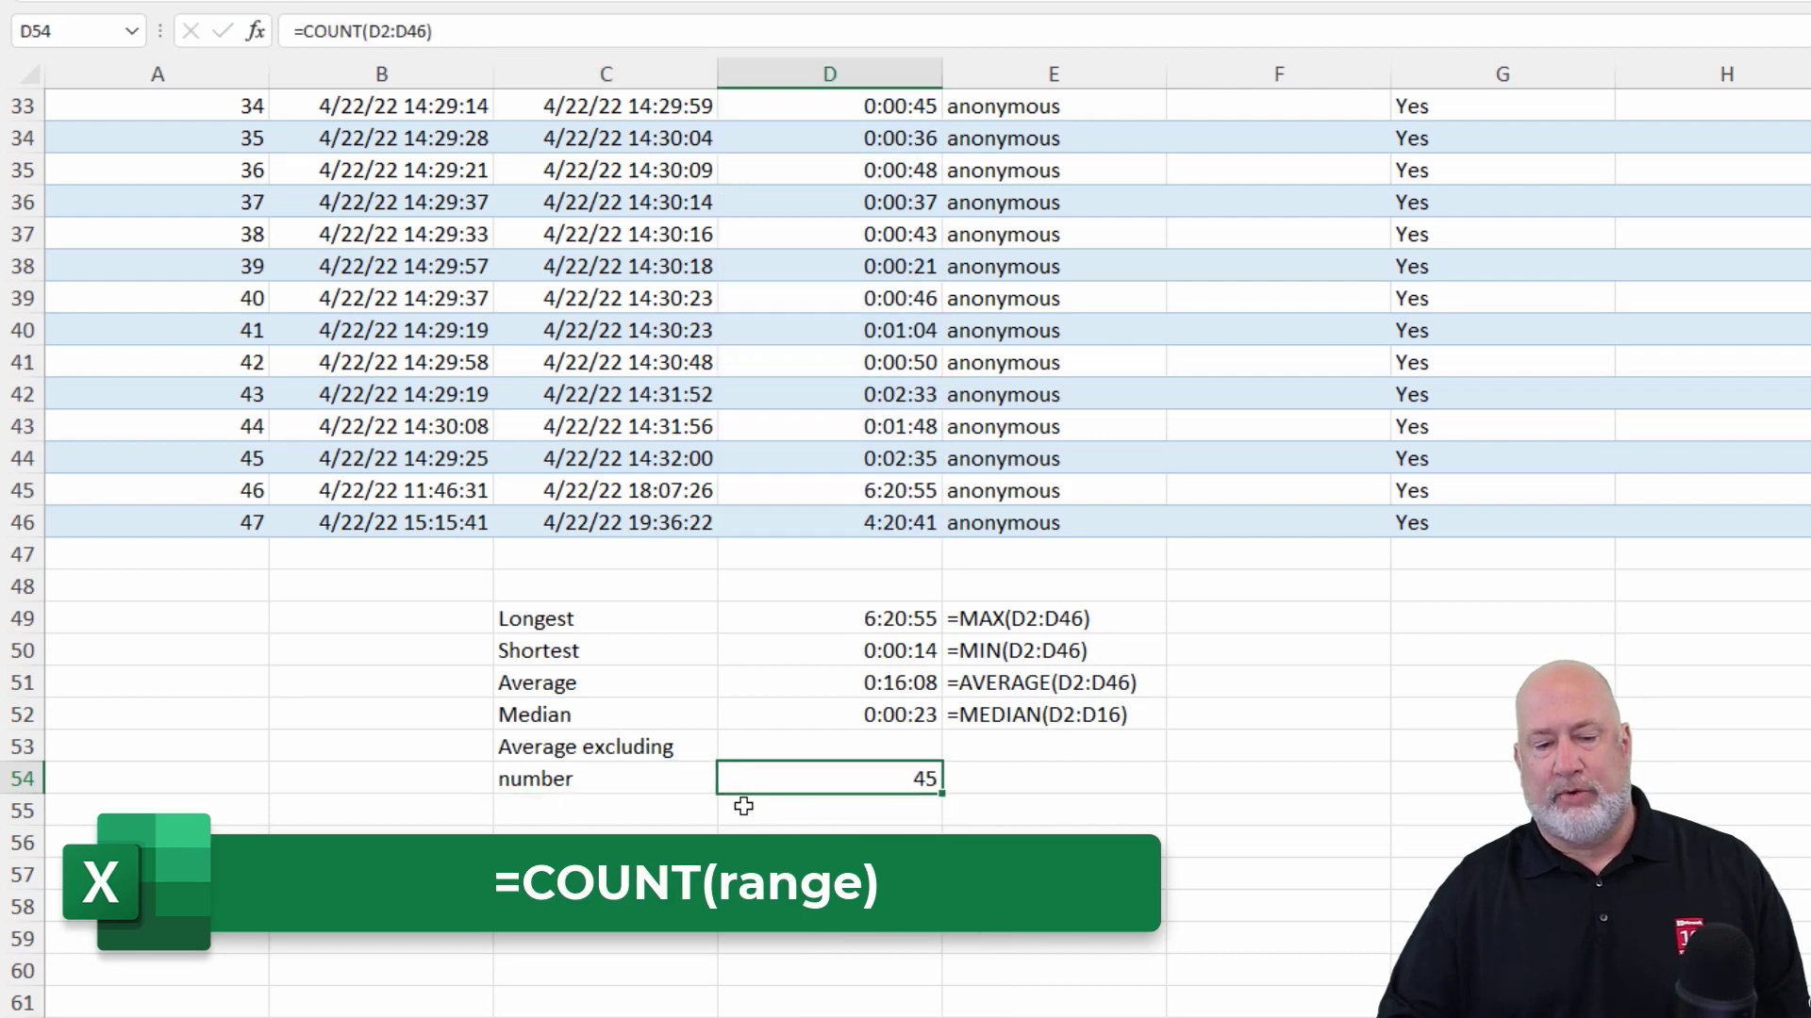
key("Left")
key("Down")
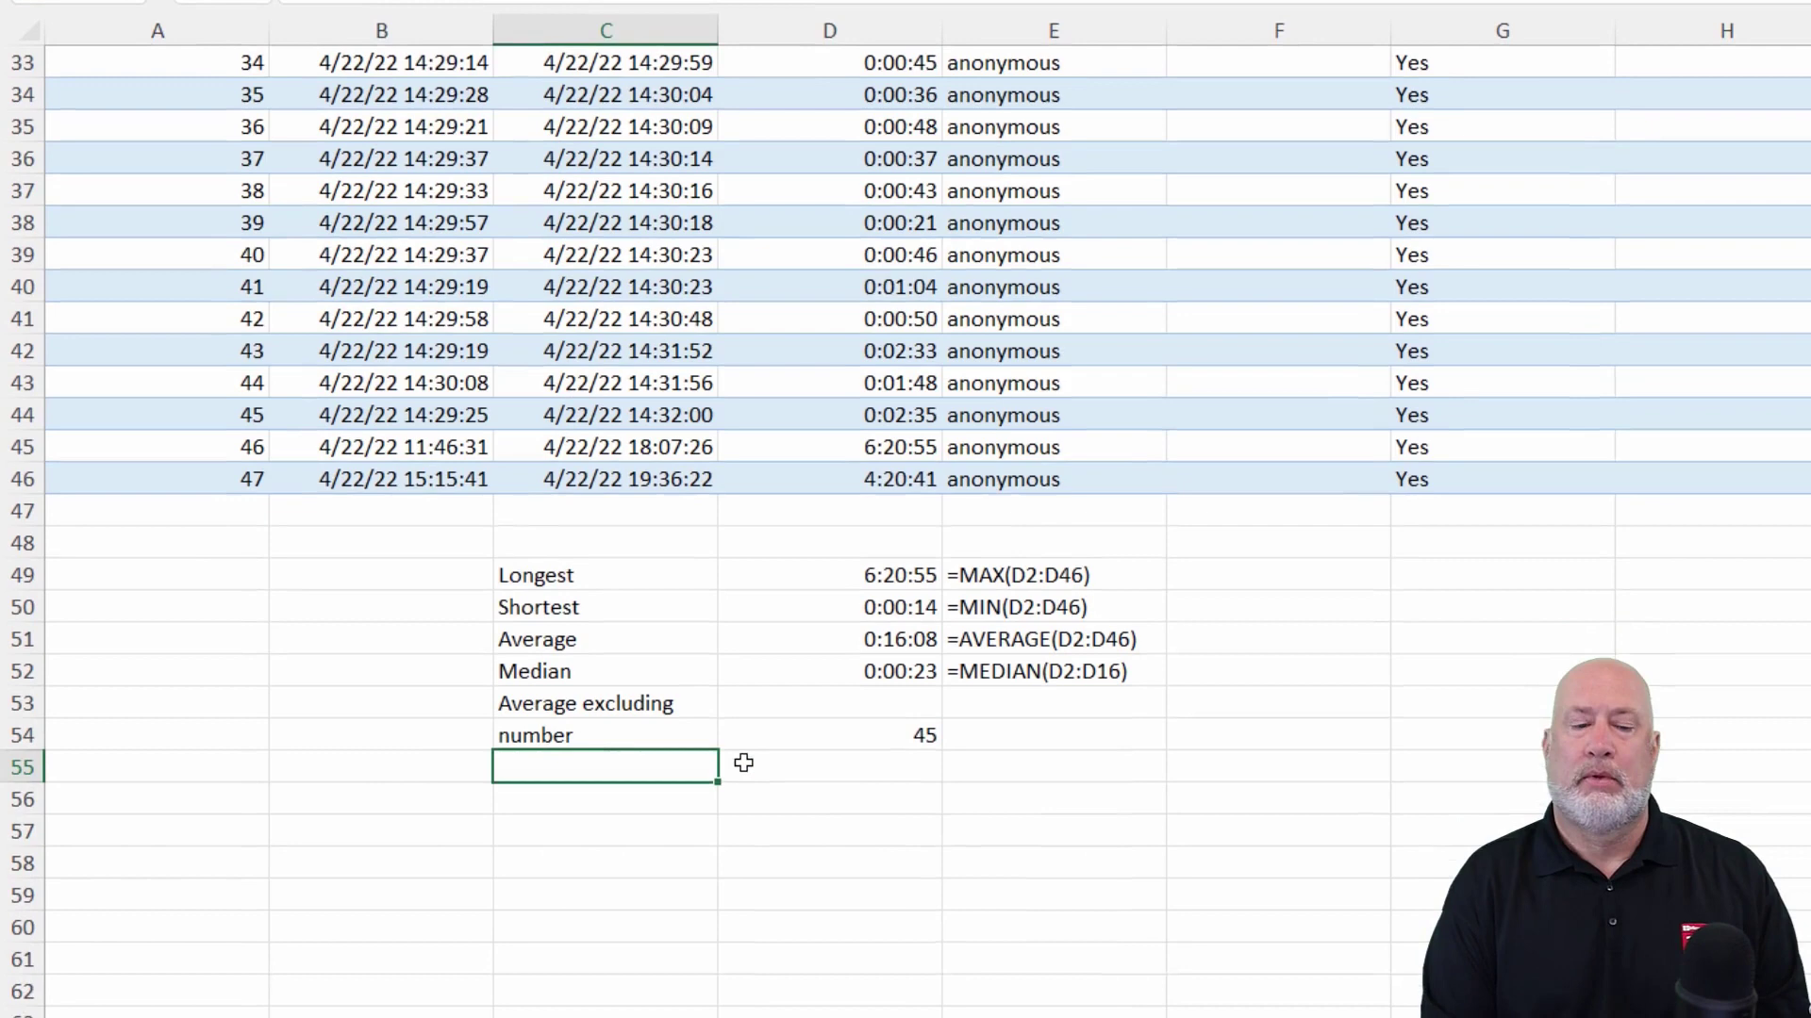
Type the heading 'Large' in C55 and the ranks 1 through 6 in C56:C61
type("Large")
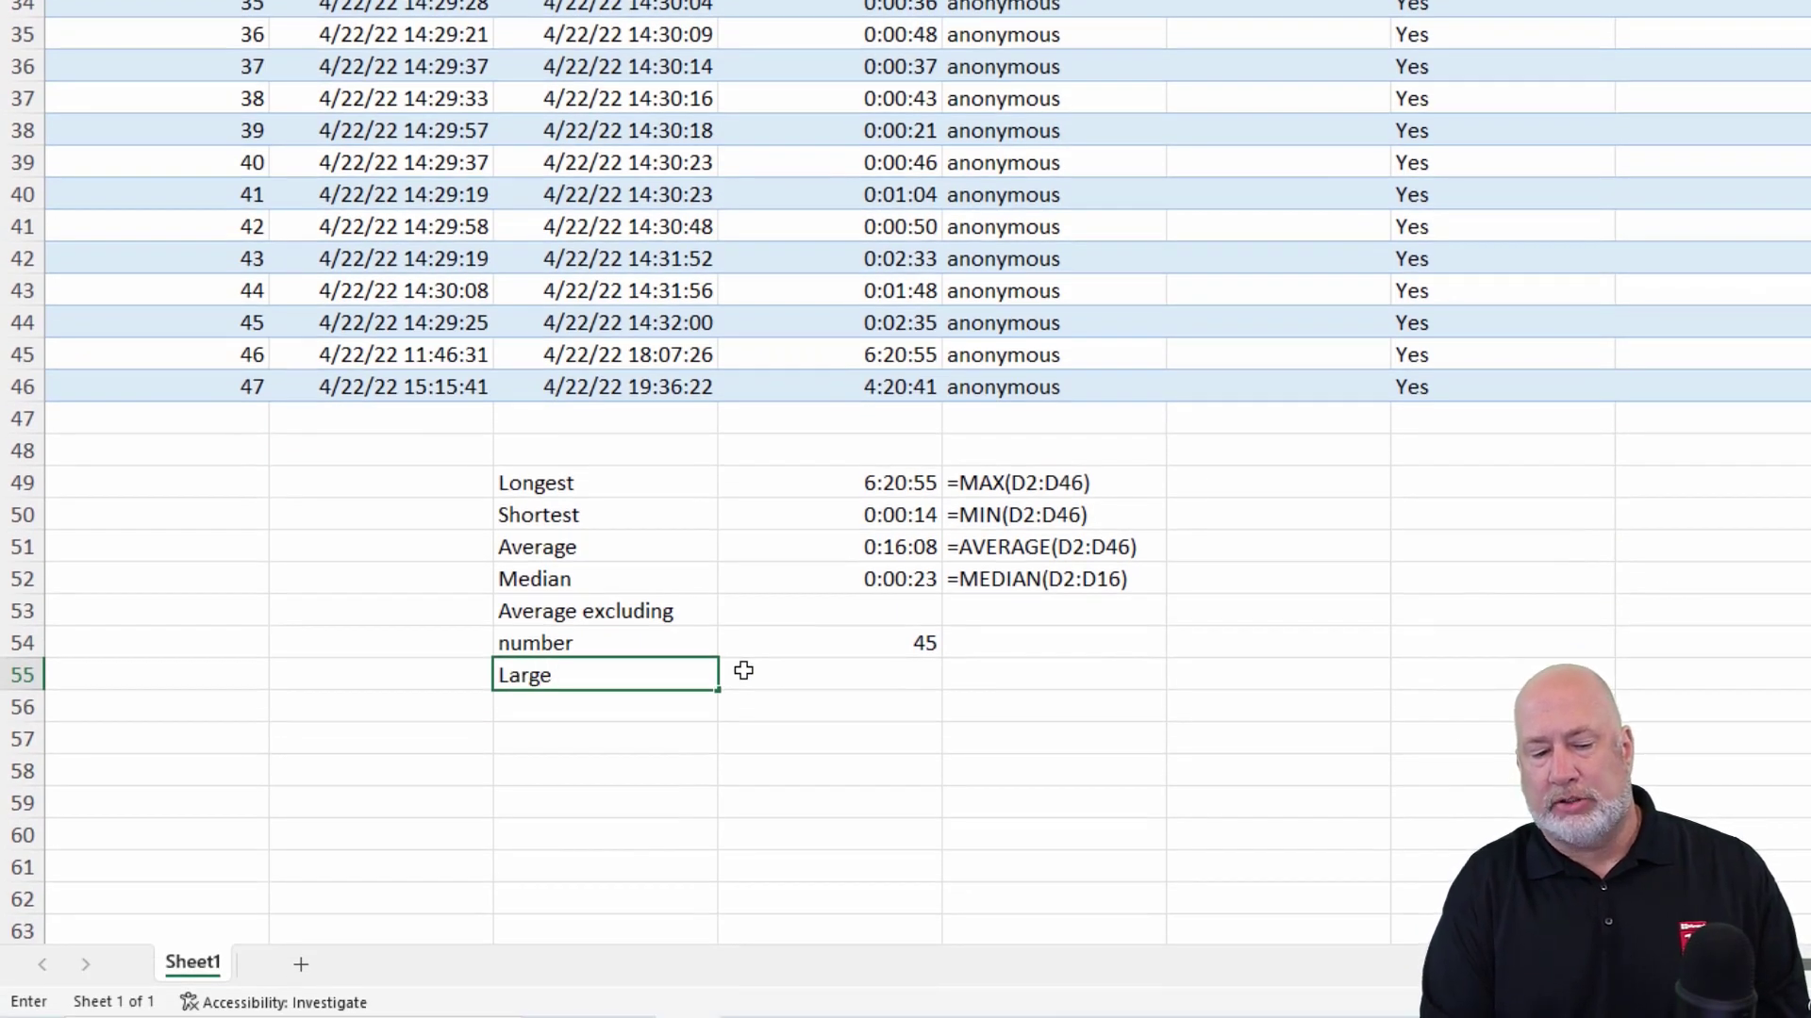
key("Return")
type("1")
key("Return")
type("2")
key("Return")
type("3")
key("Return")
type("4")
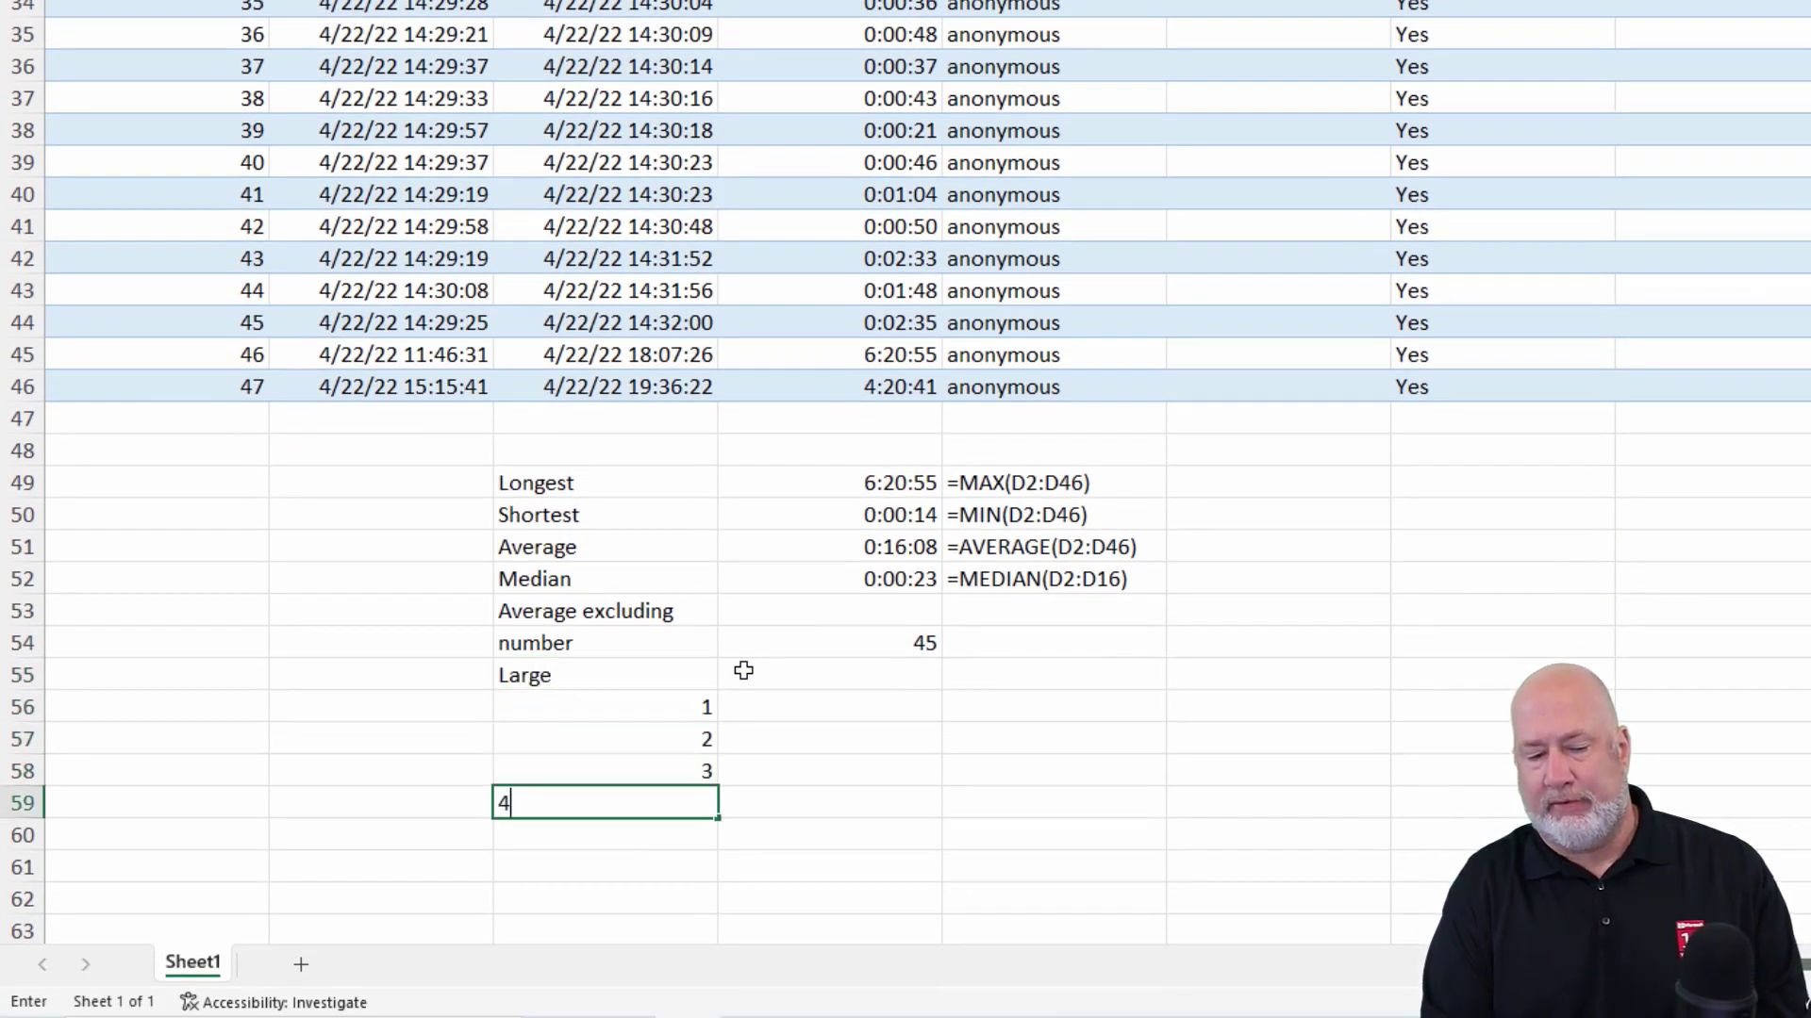
key("Return")
type("5")
key("Return")
type("6")
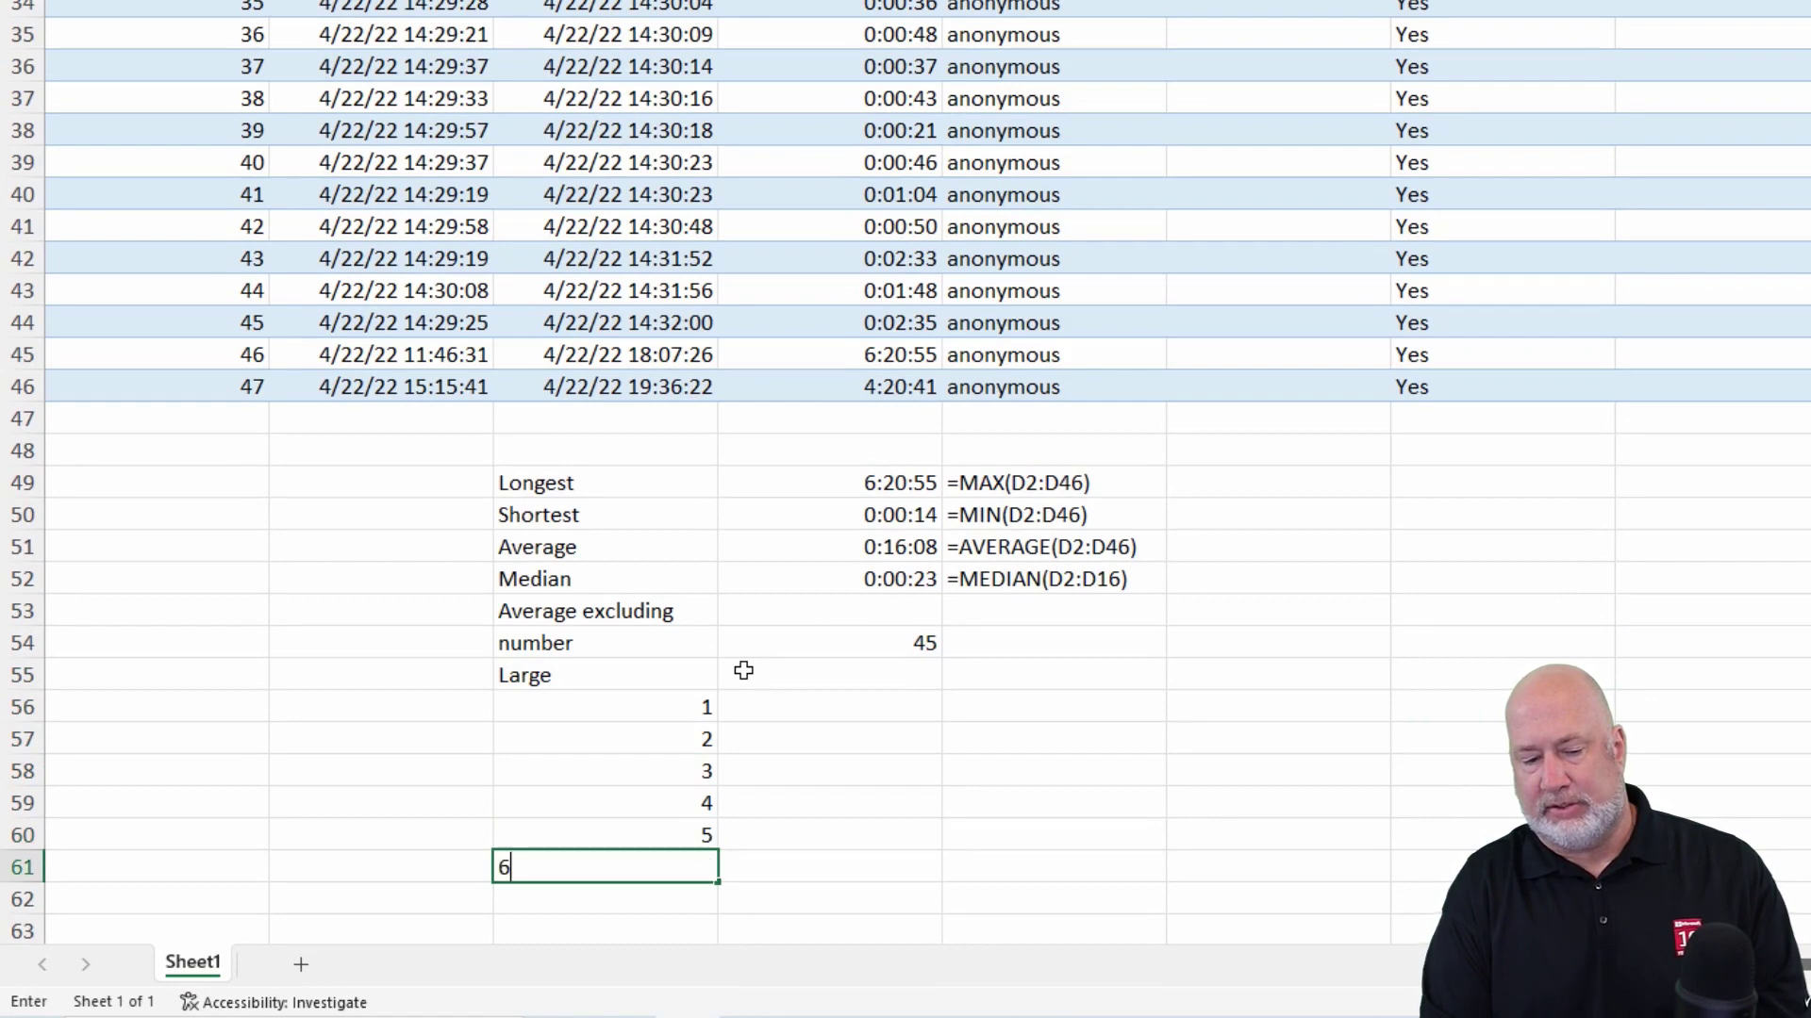
key("Return")
key("Up")
key("Up")
key("Up")
key("Up")
key("Up")
key("Up")
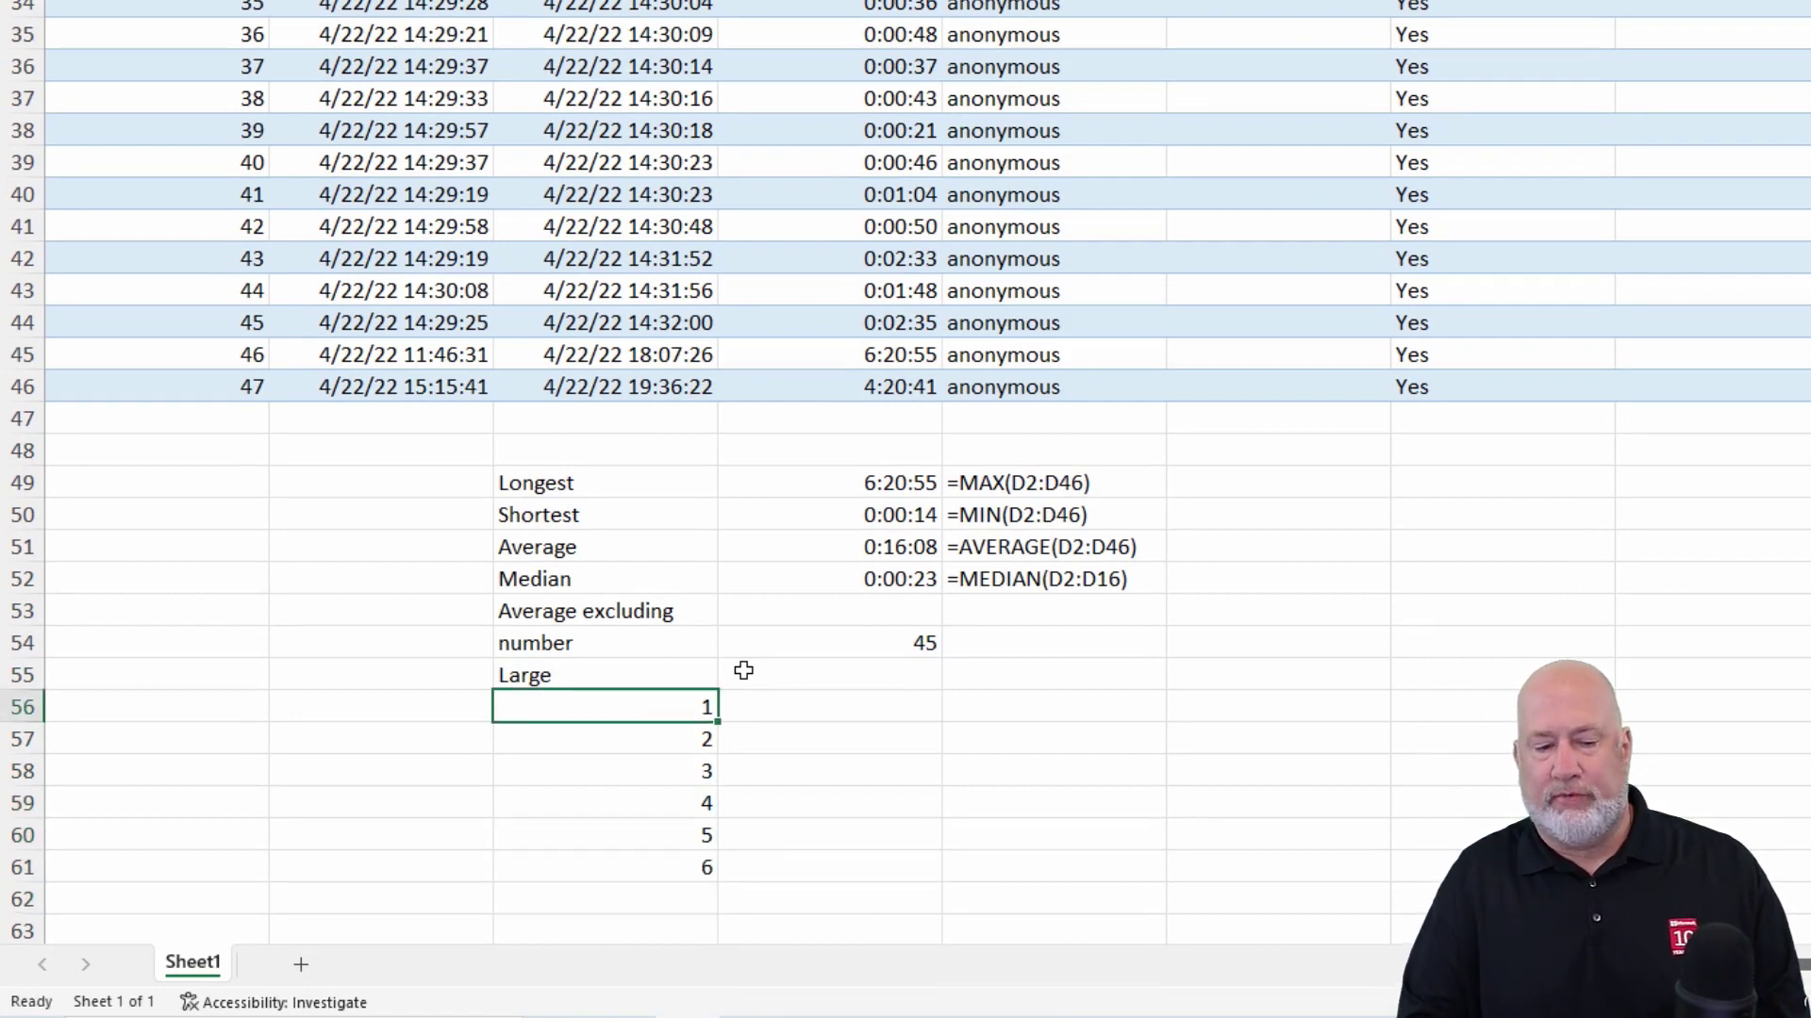
key("Right")
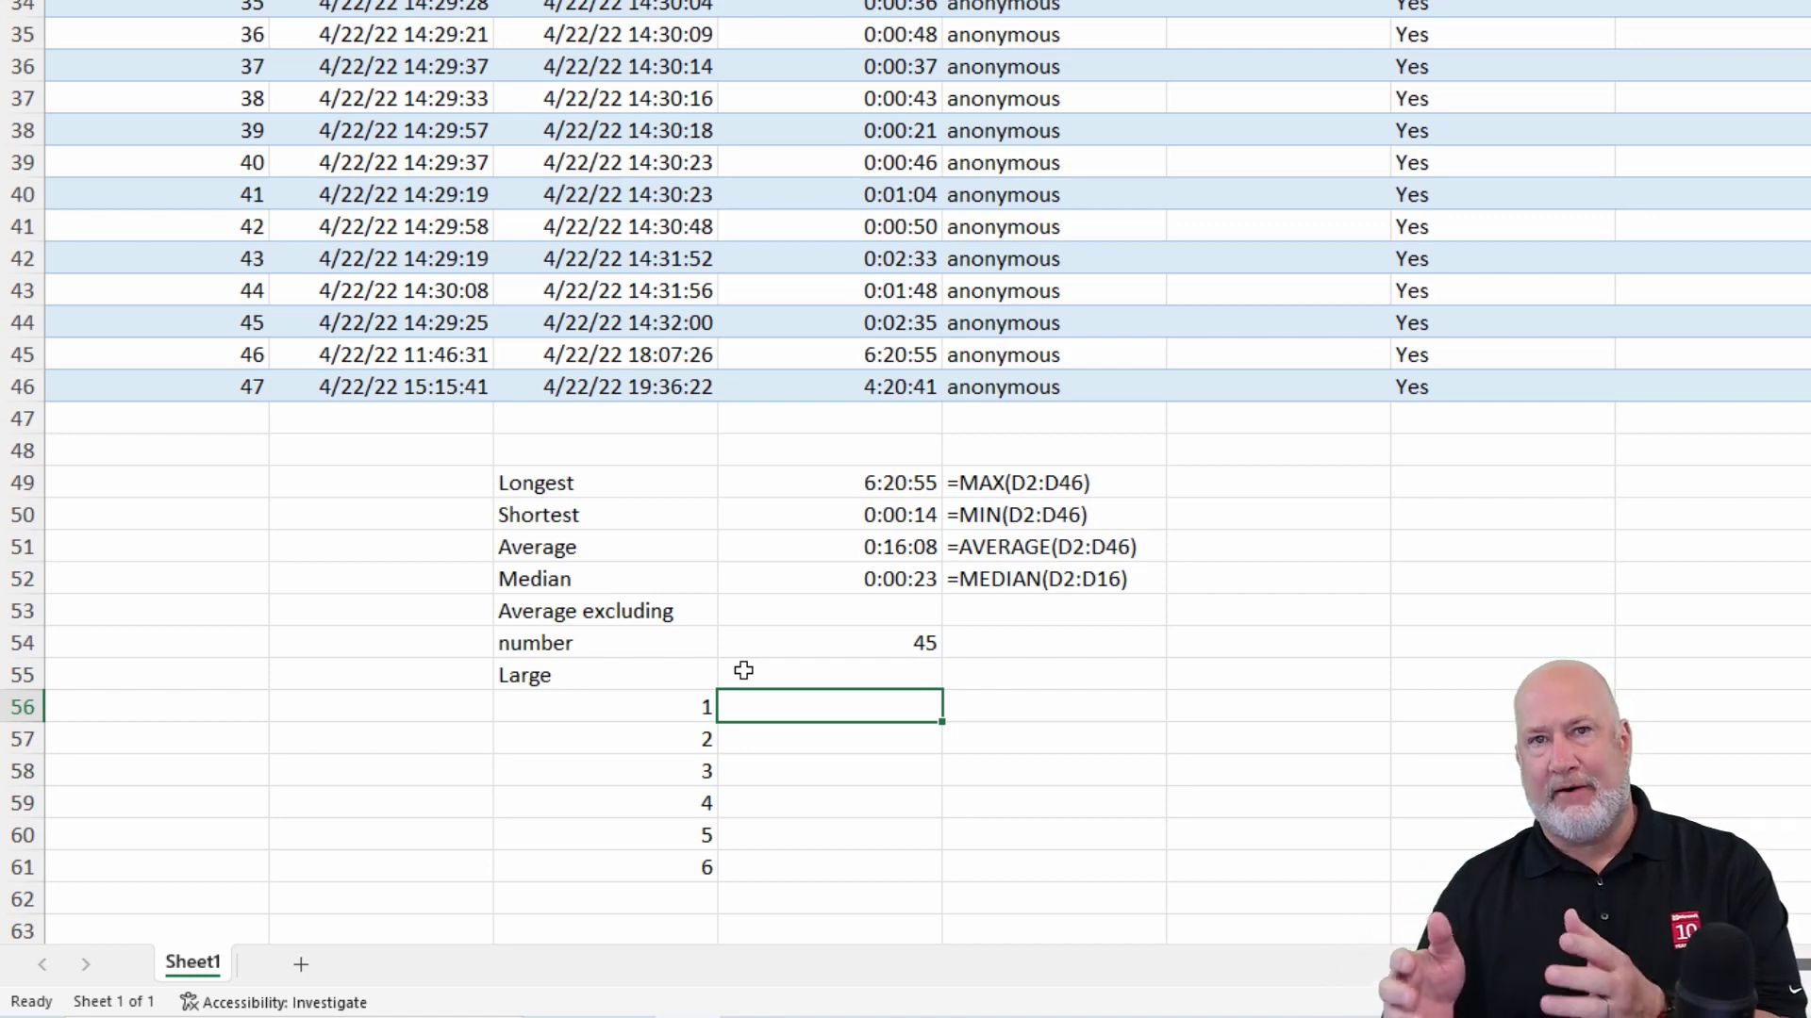
Enter =LARGE($D$2:$D$46,C56) in D56 so rank 1 returns 0.264525463
type("=large")
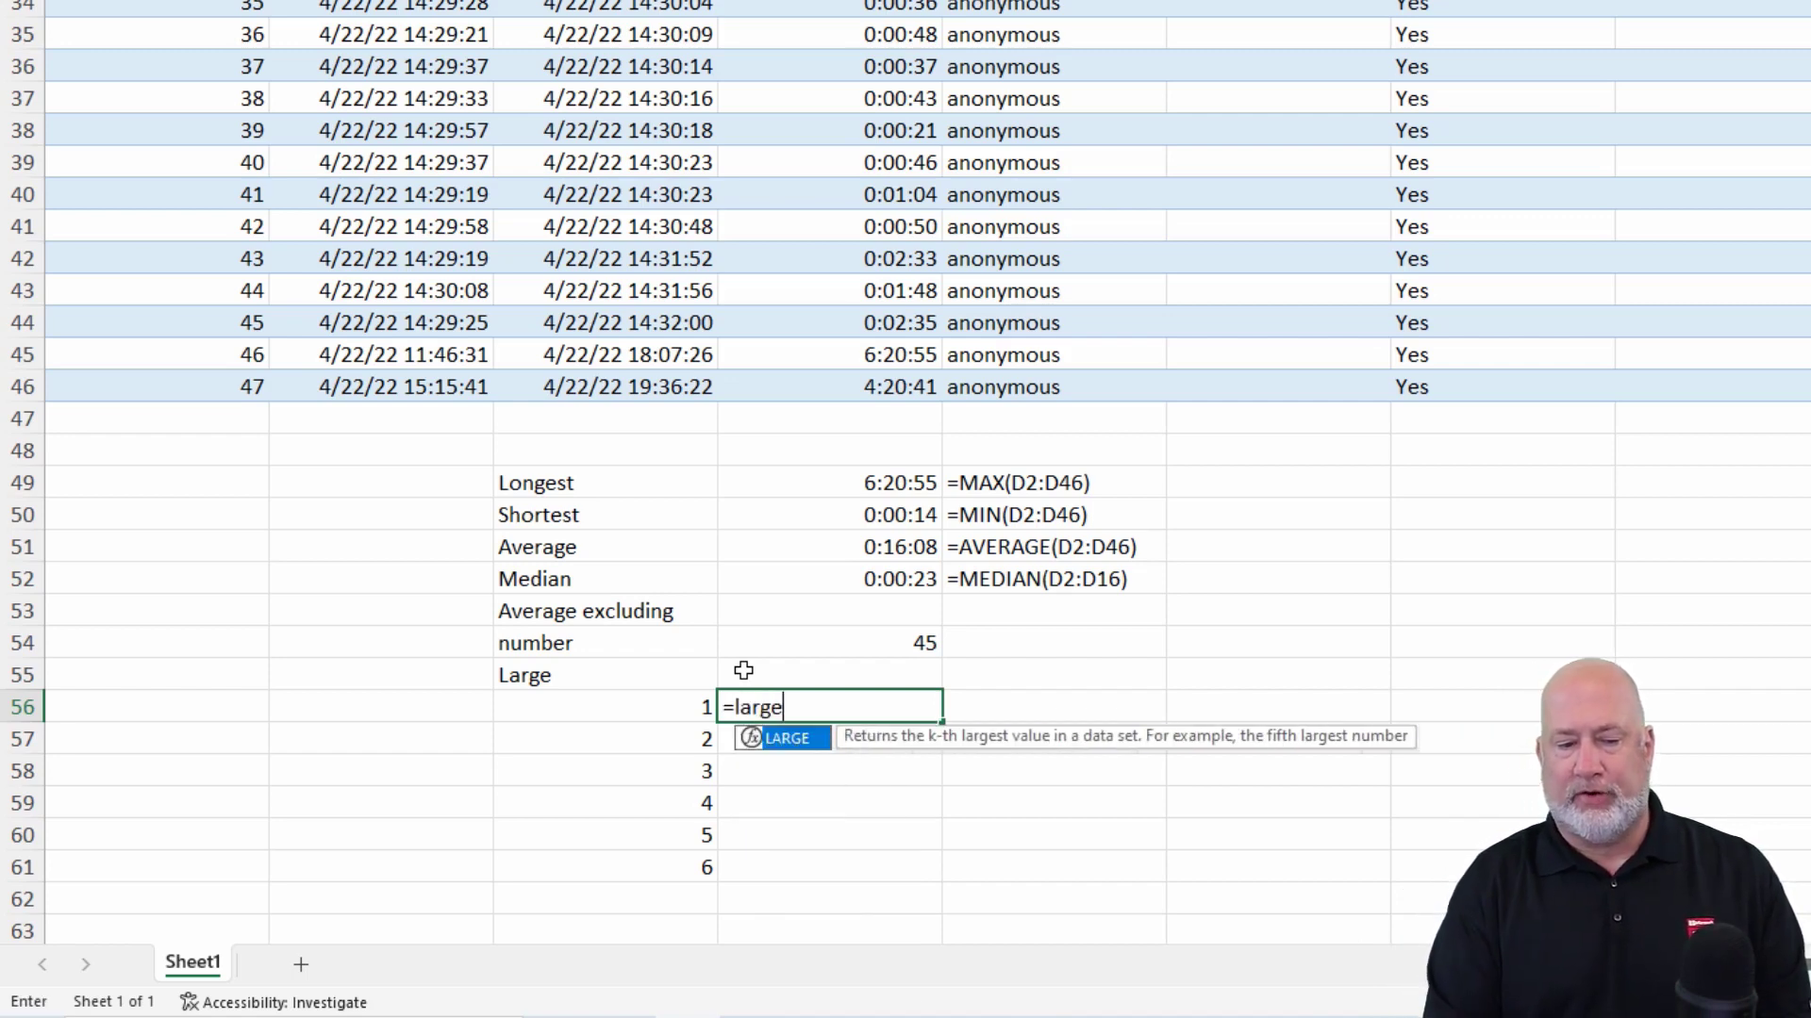
key("Tab")
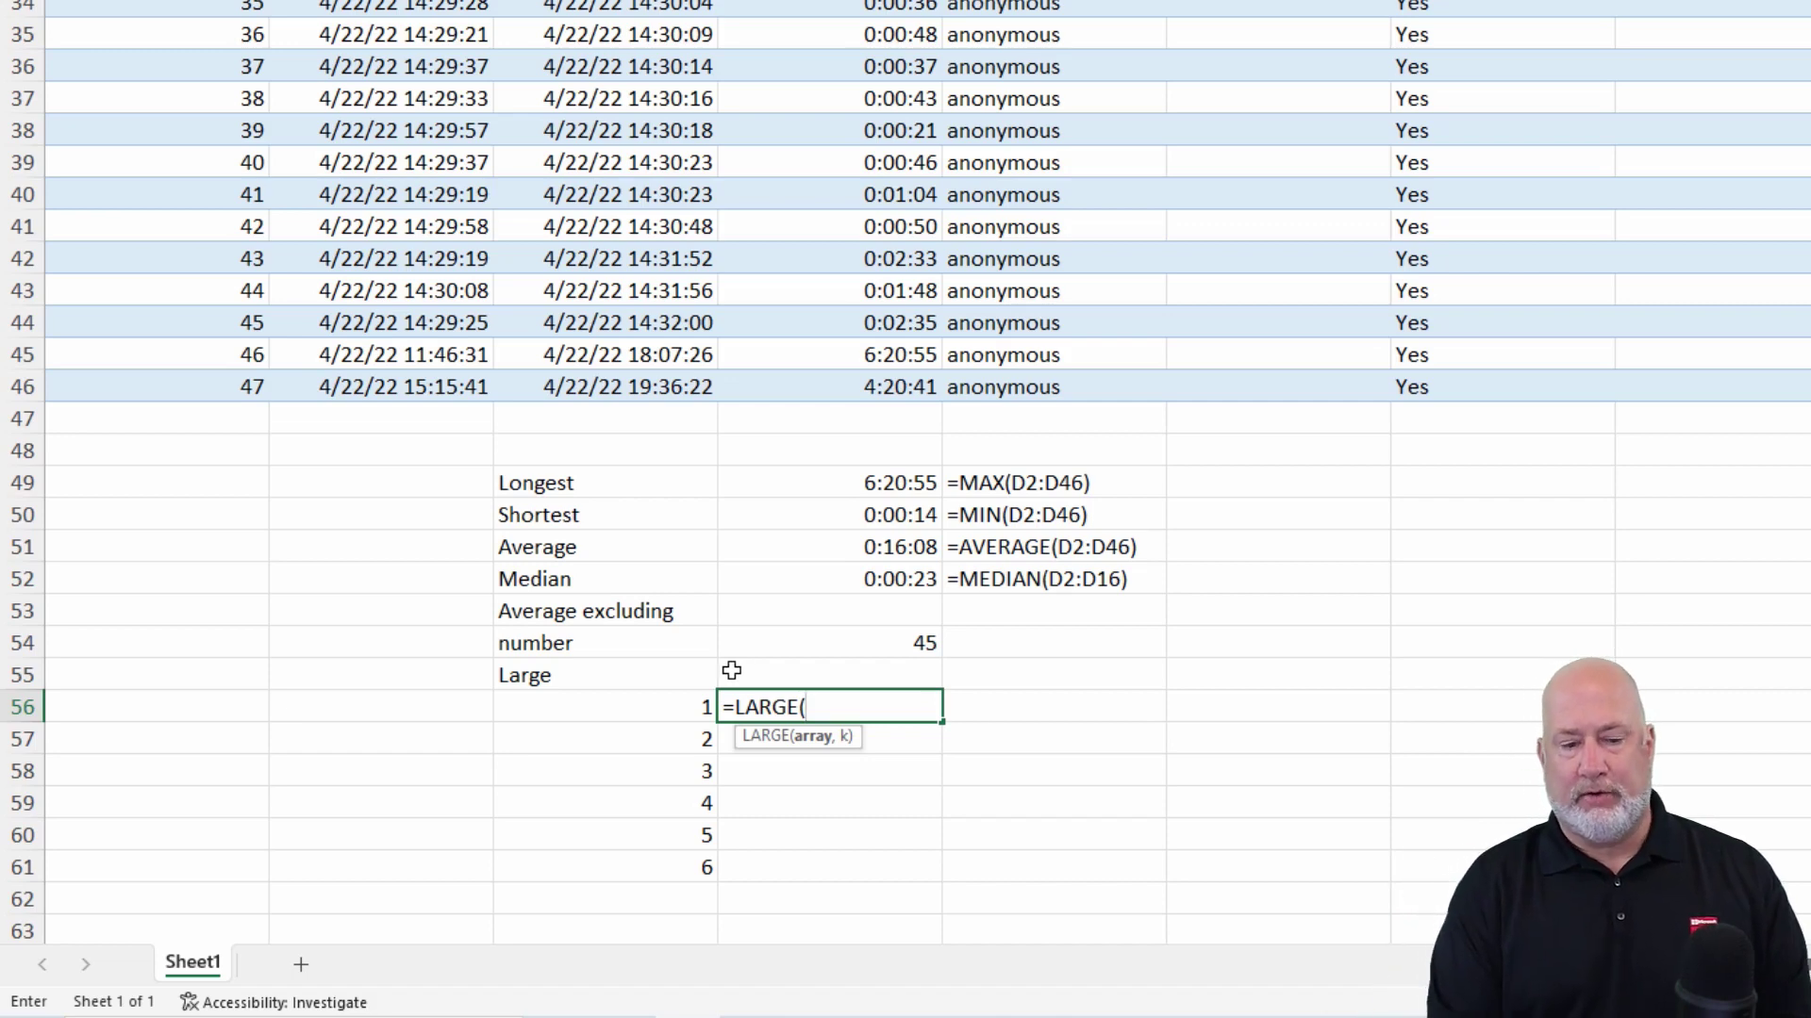
type("d2:d46")
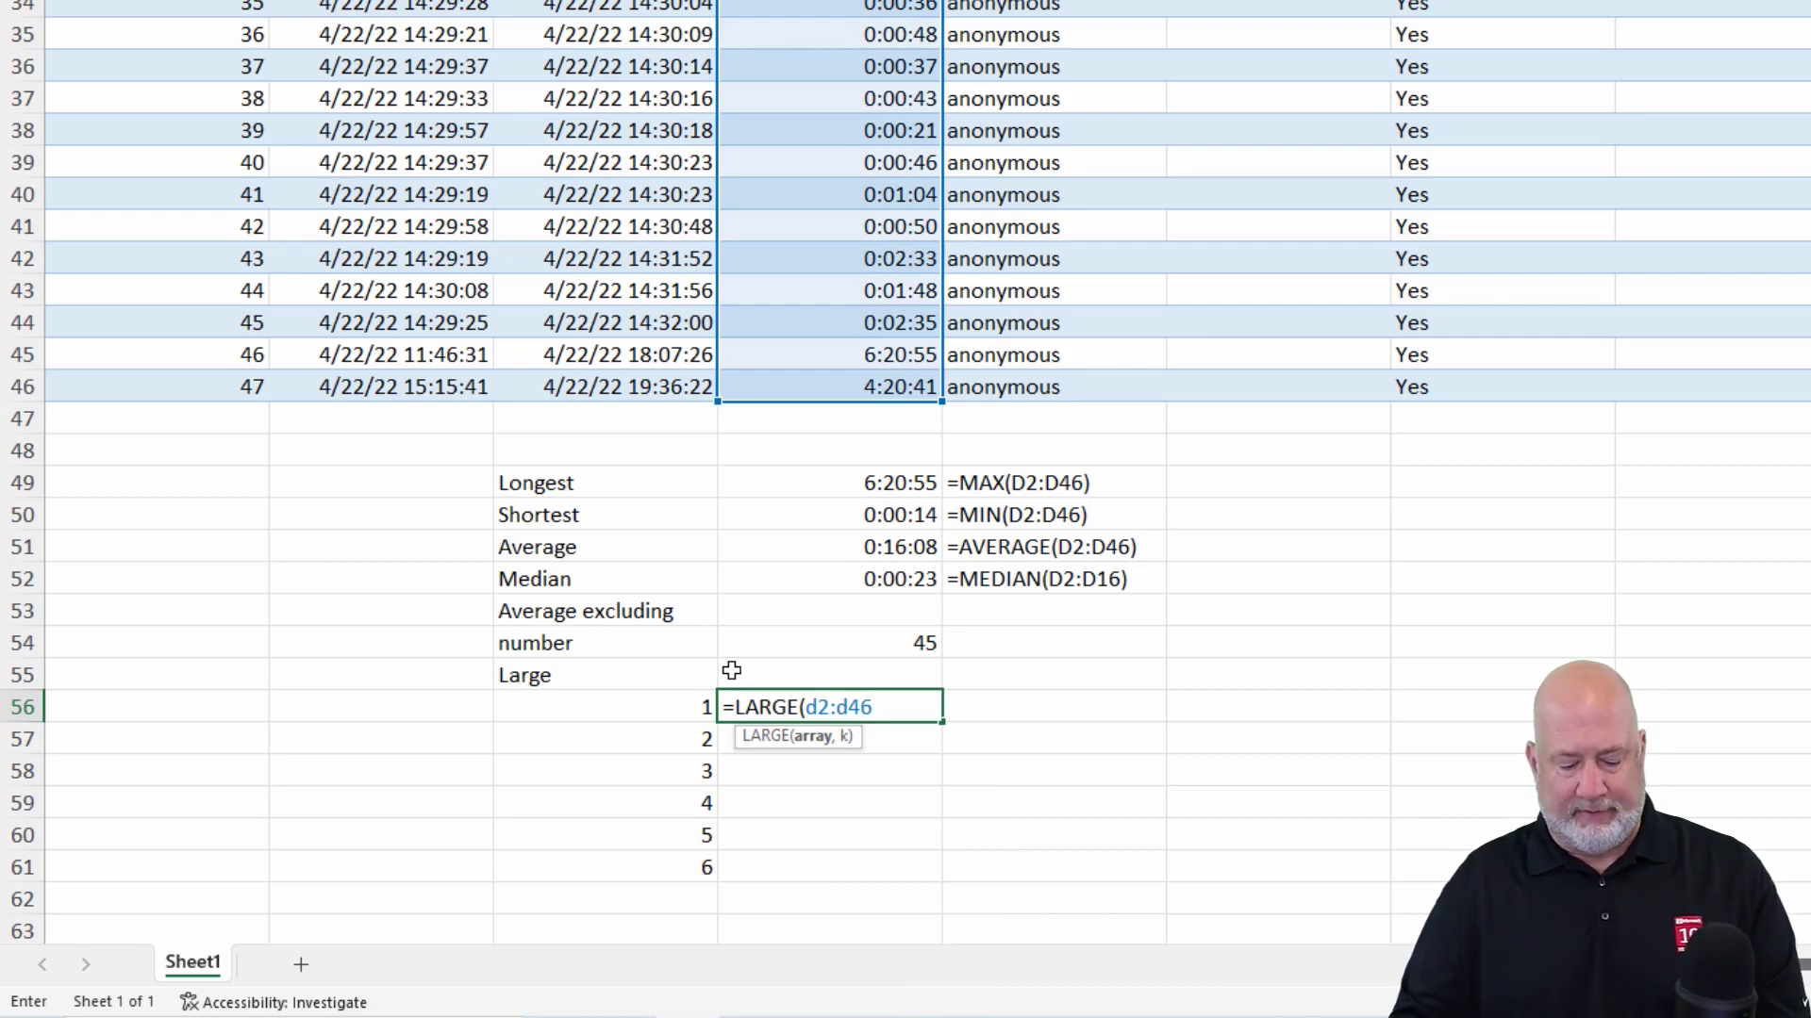
key("F4")
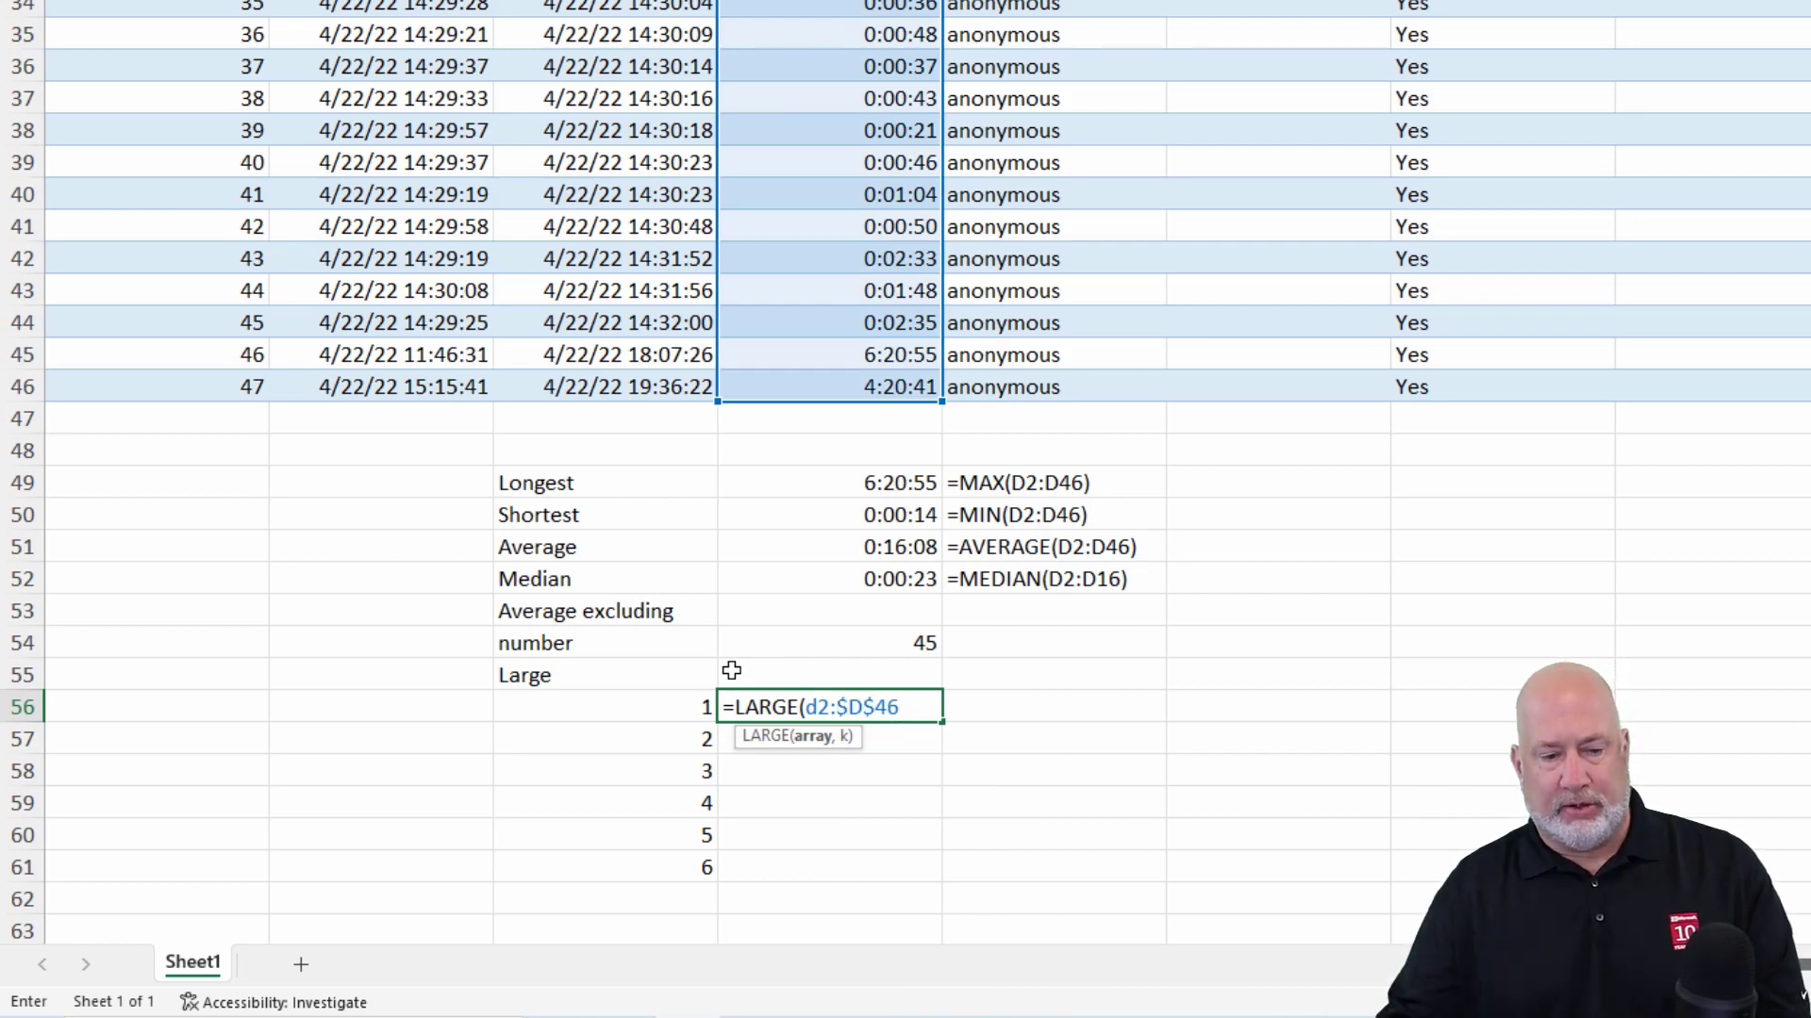
left_click(827, 707)
key("F4")
left_click(940, 715)
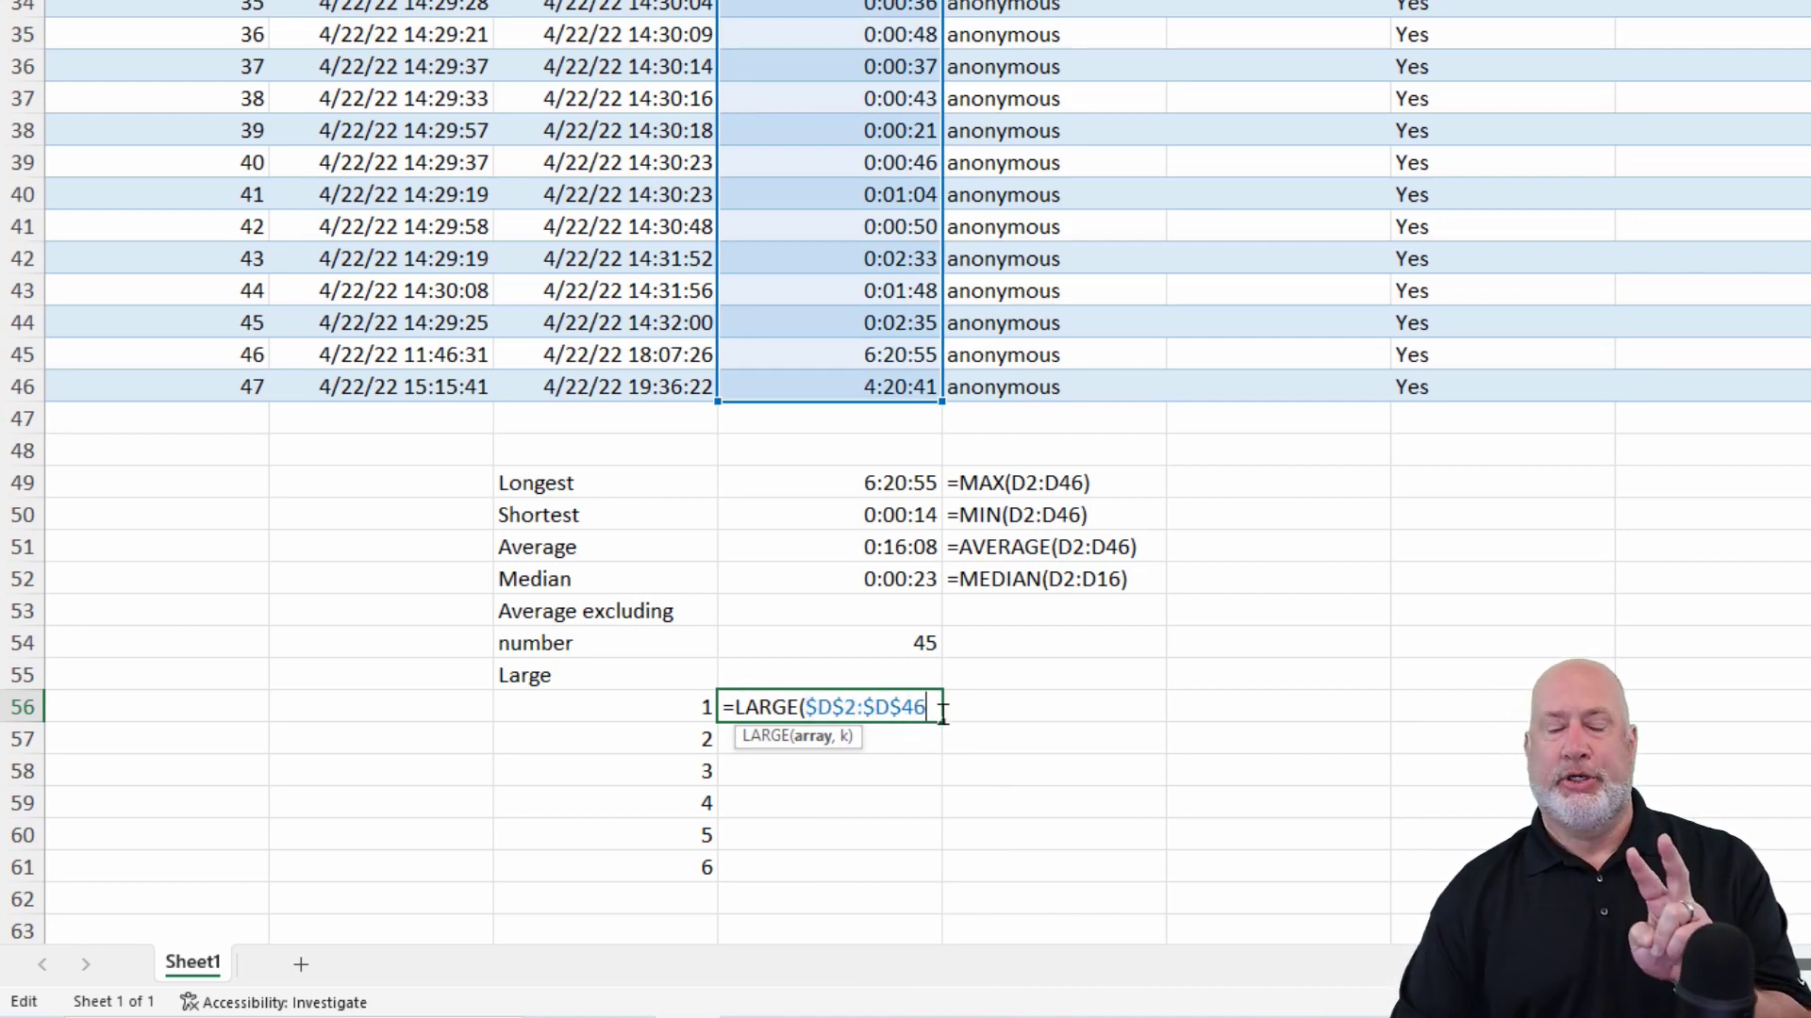
type(",")
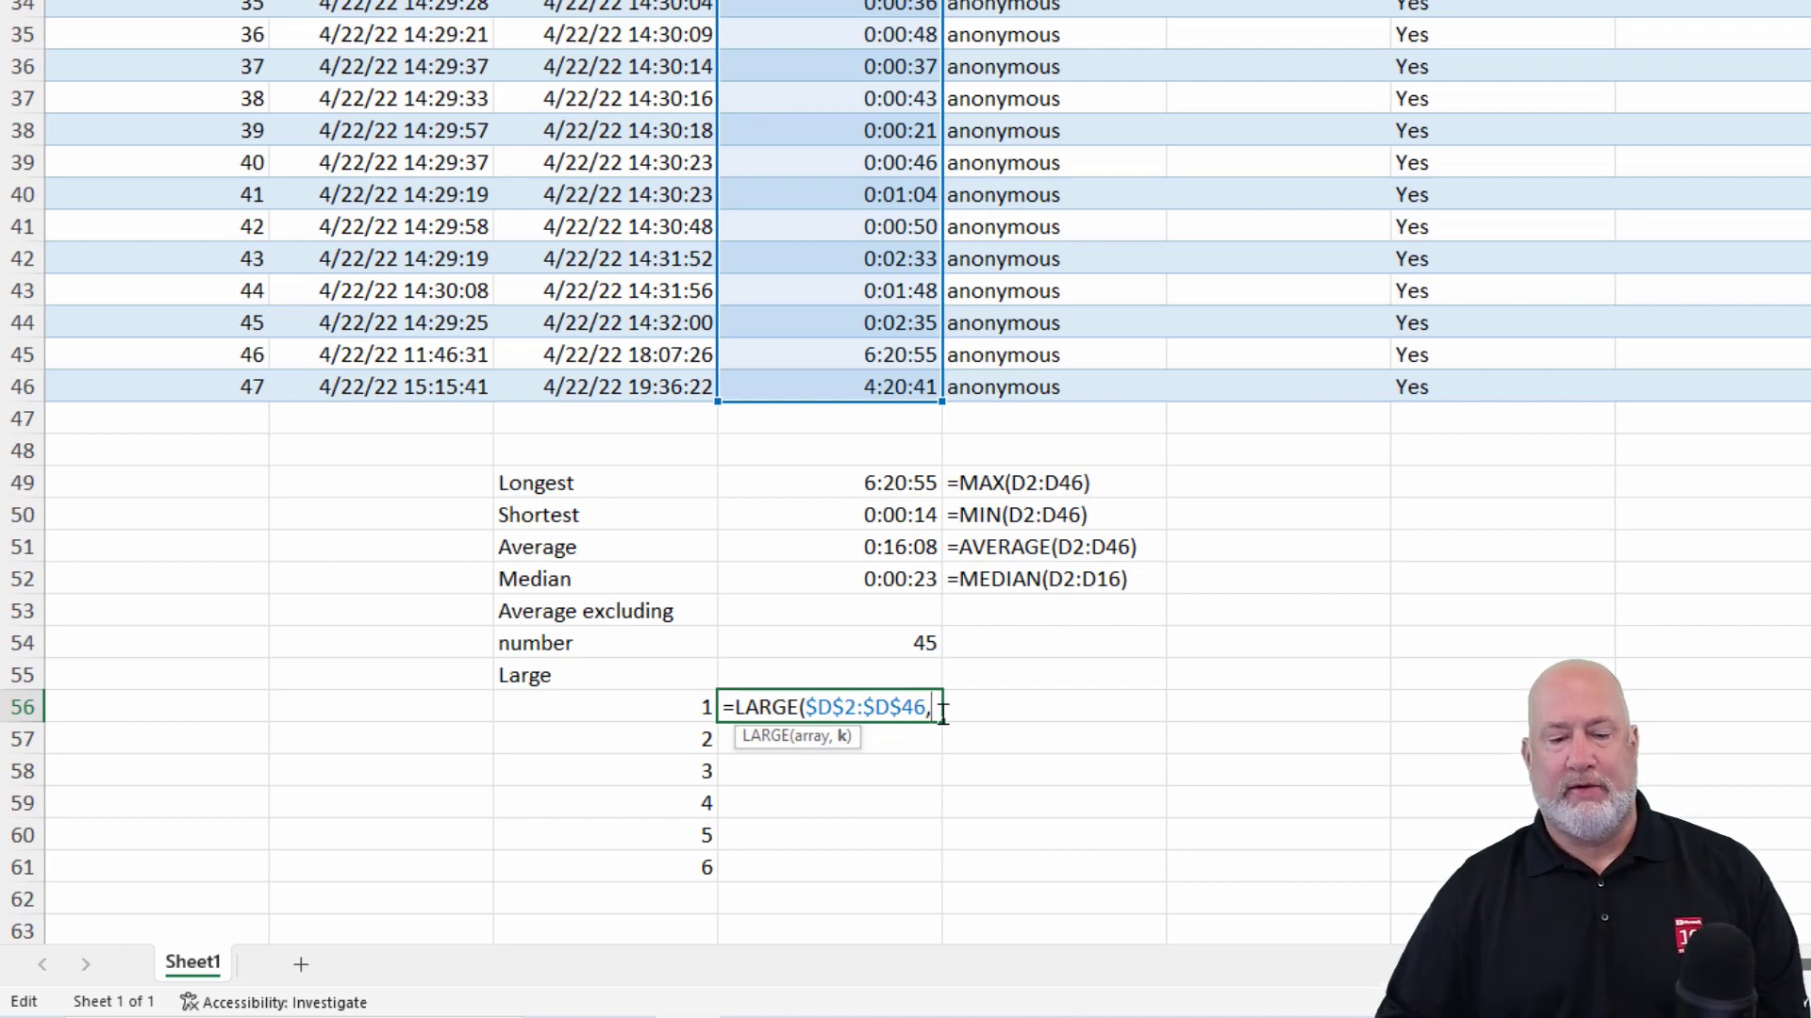
type("1")
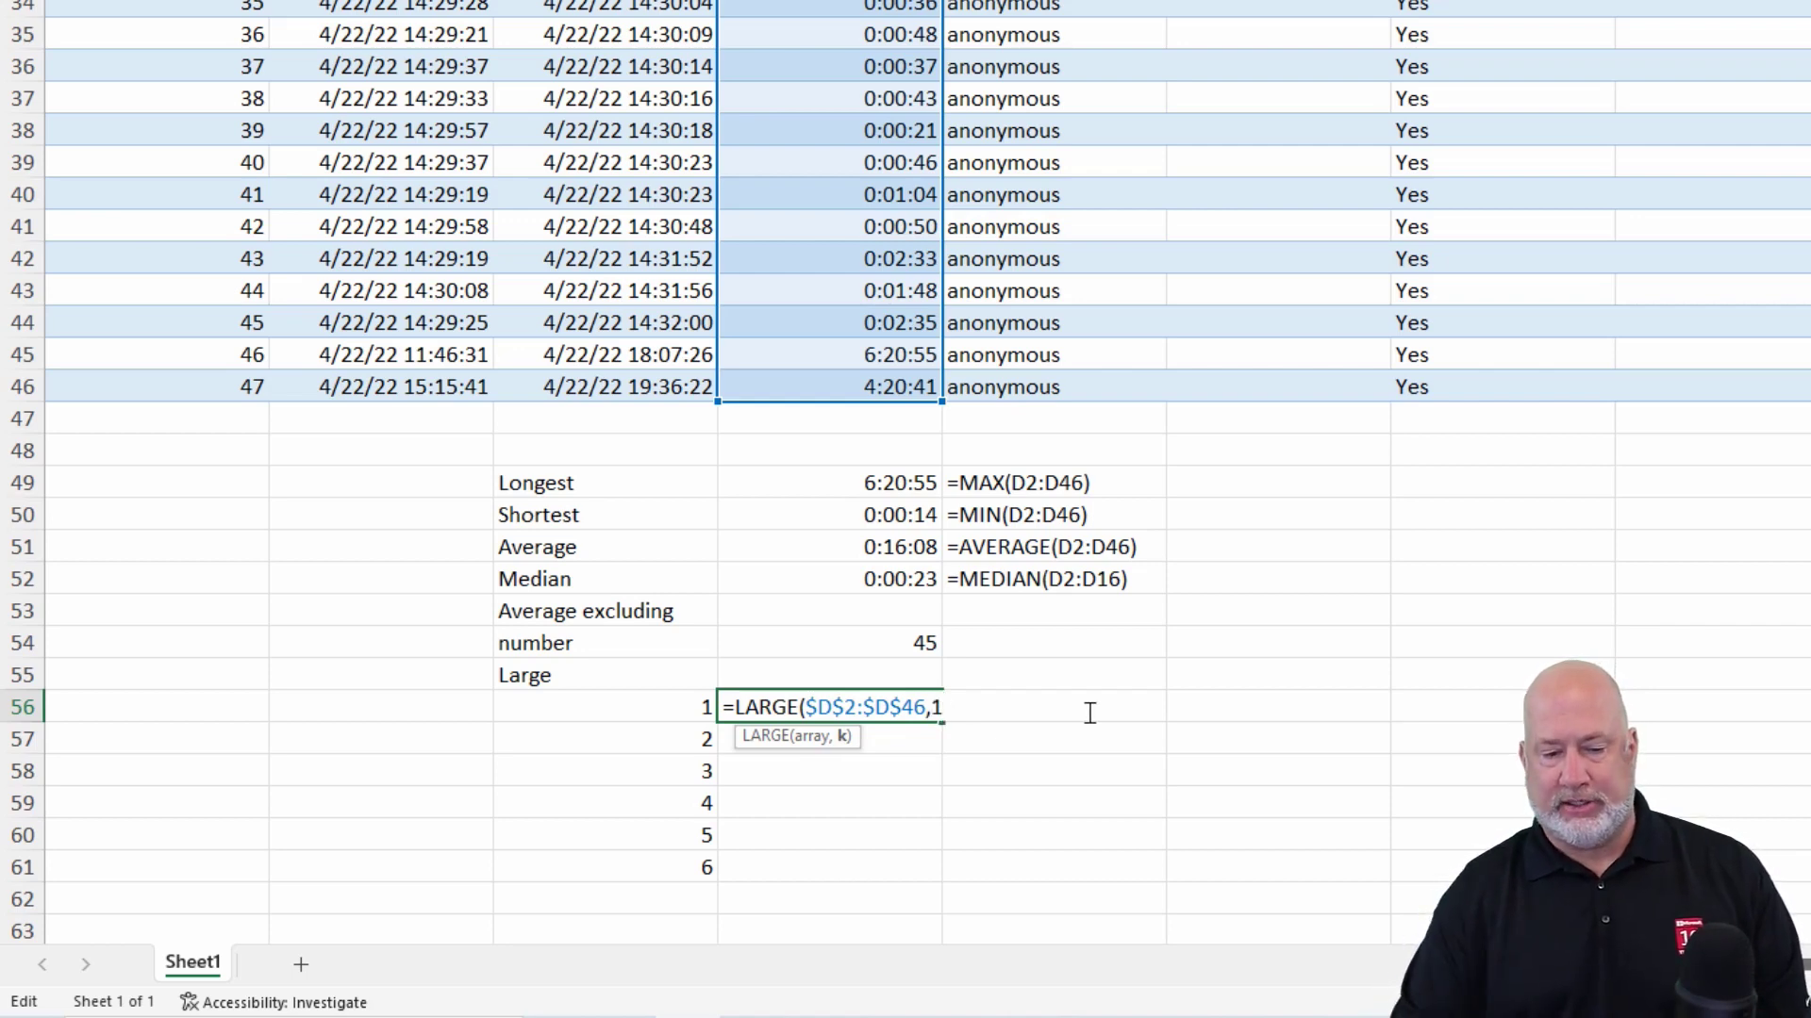
key("Left")
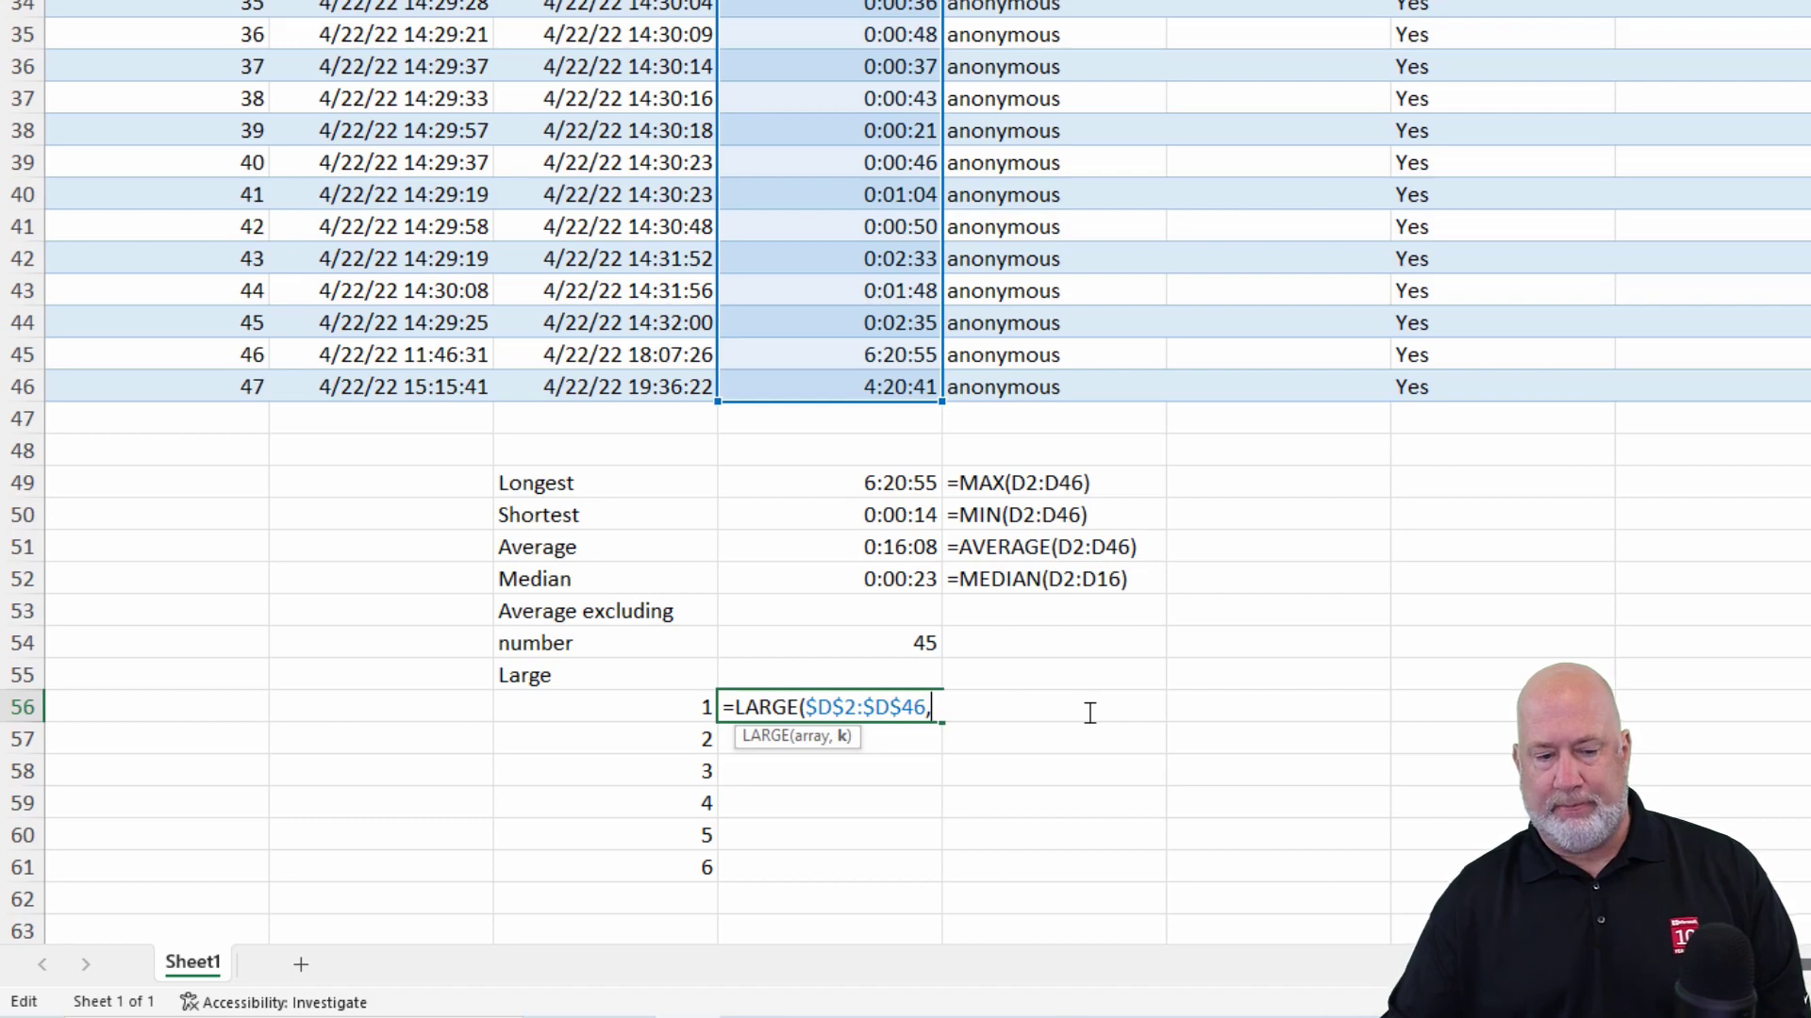
left_click(689, 705)
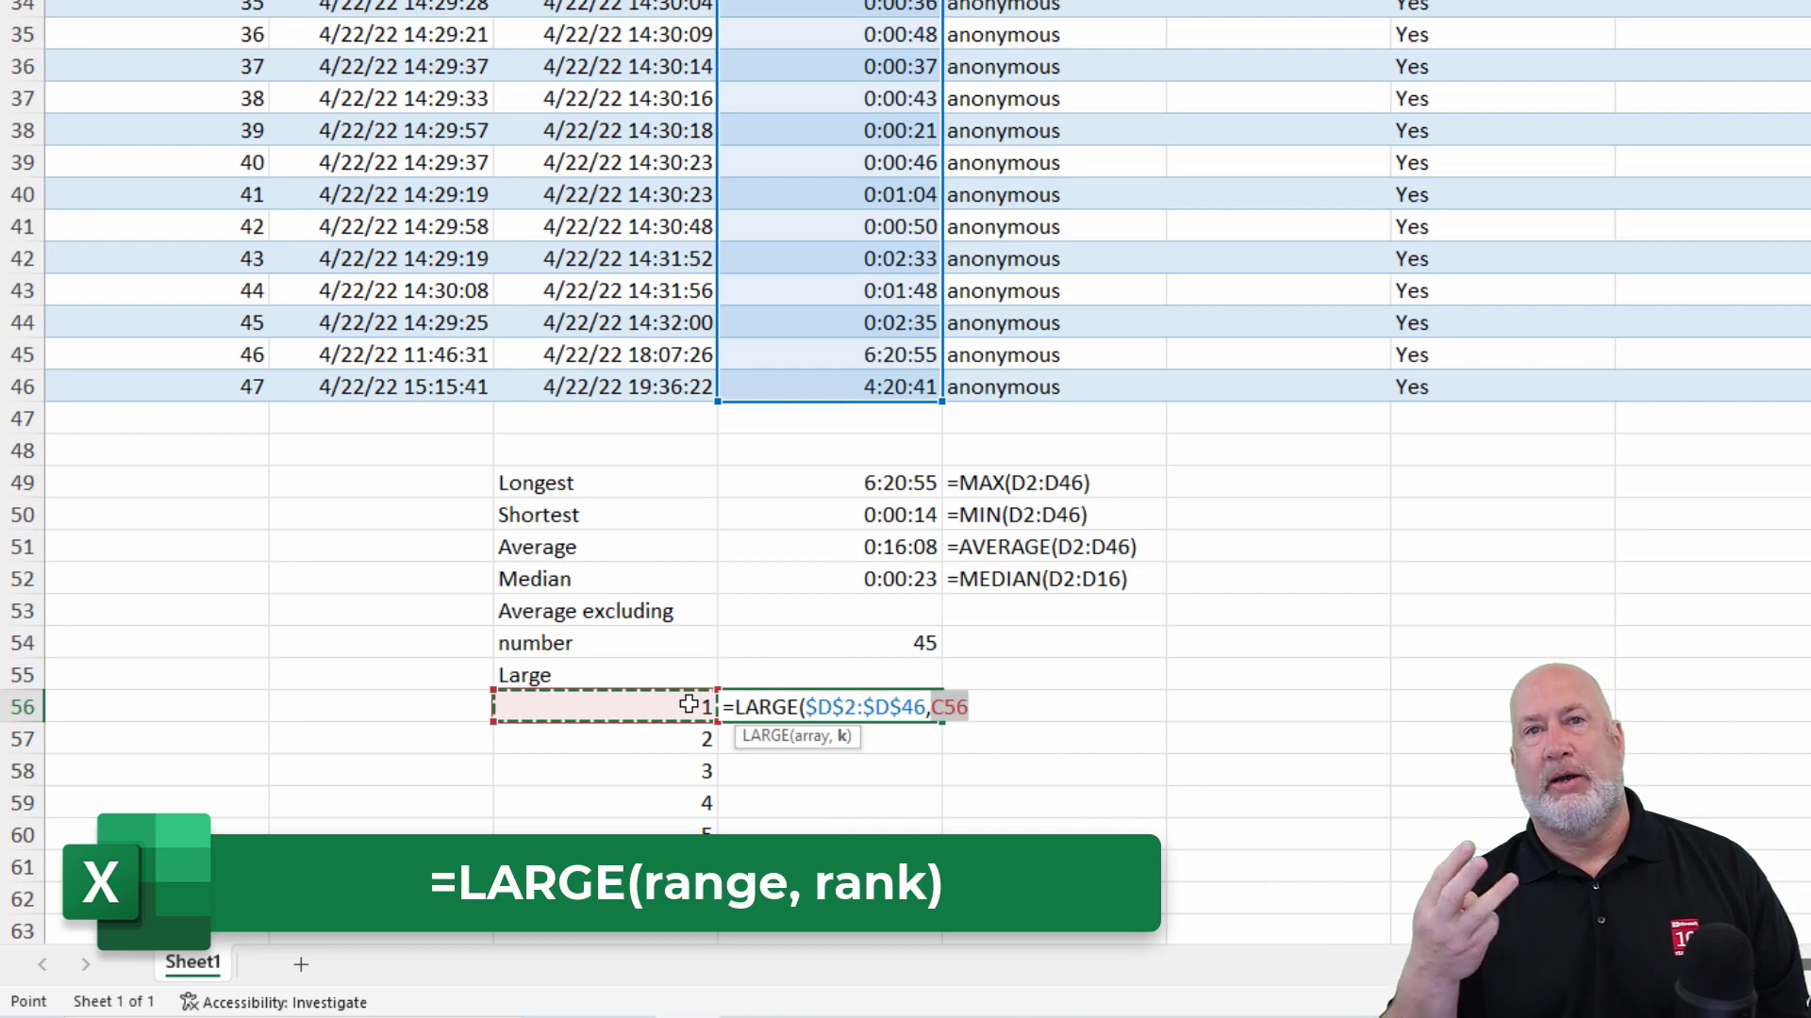
key("ctrl+Return")
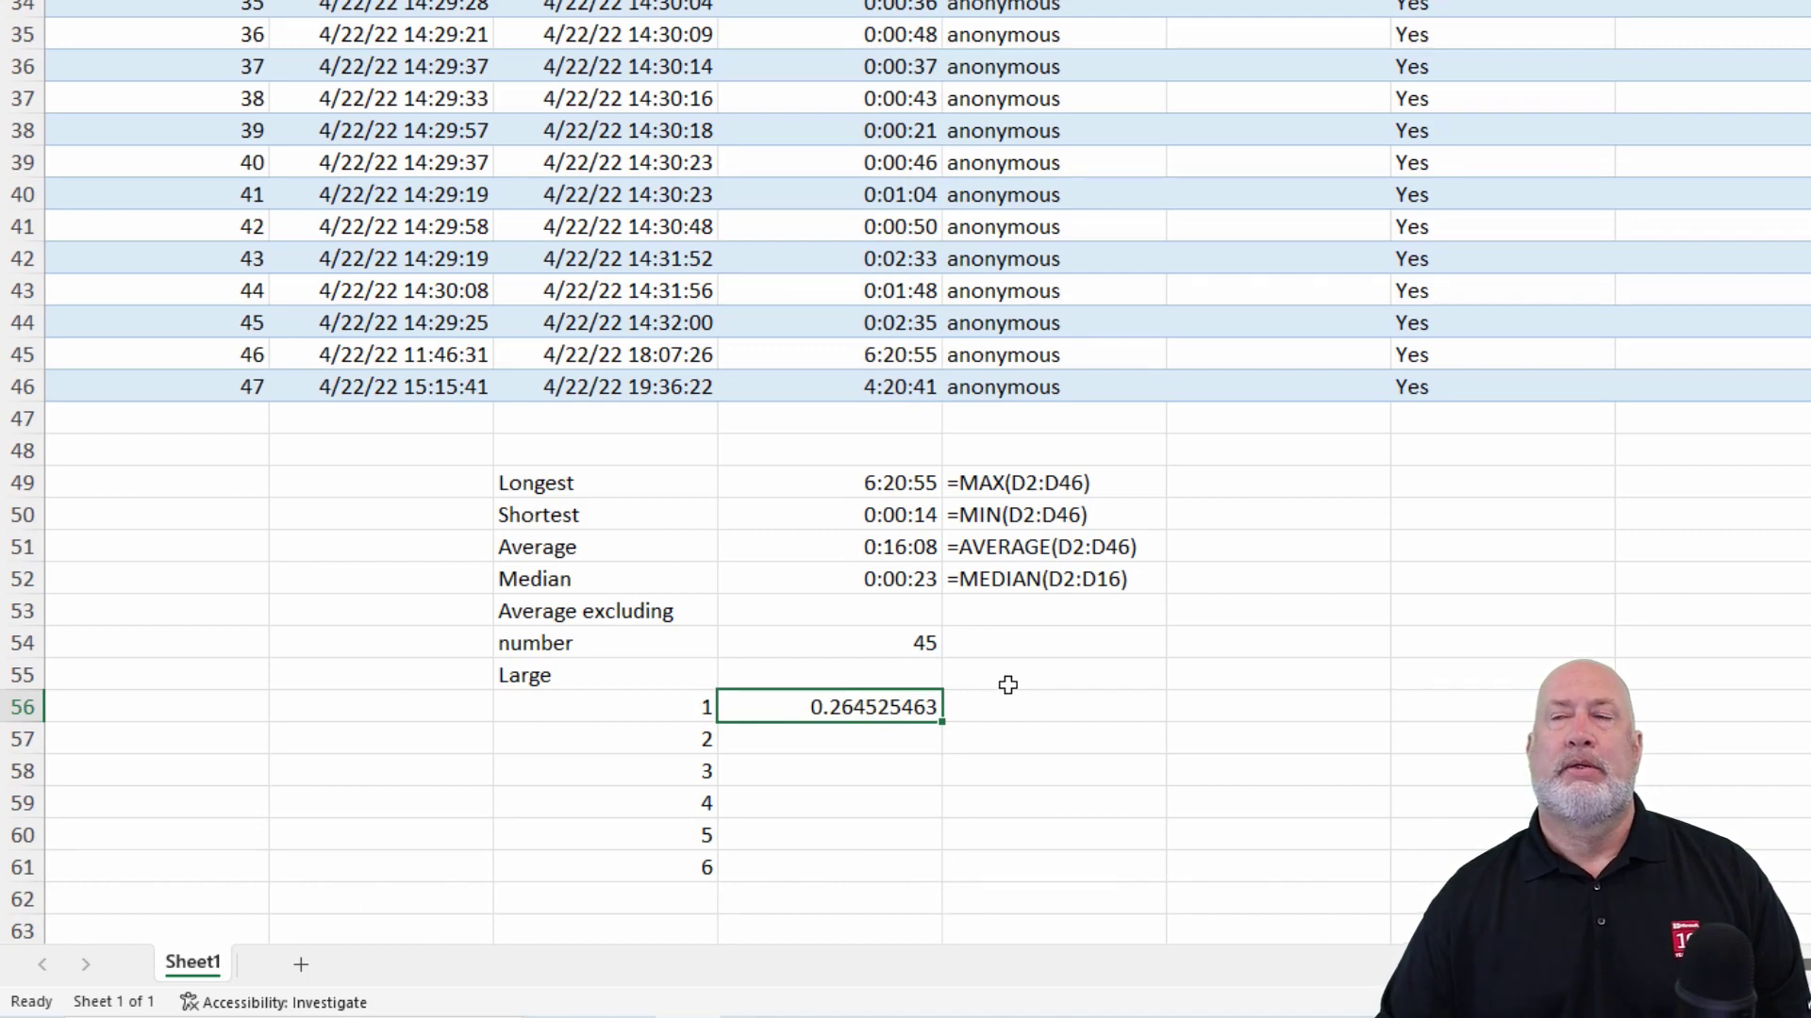
Copy the Longest result's time format onto the rank-1 LARGE result in D56
left_click(864, 484)
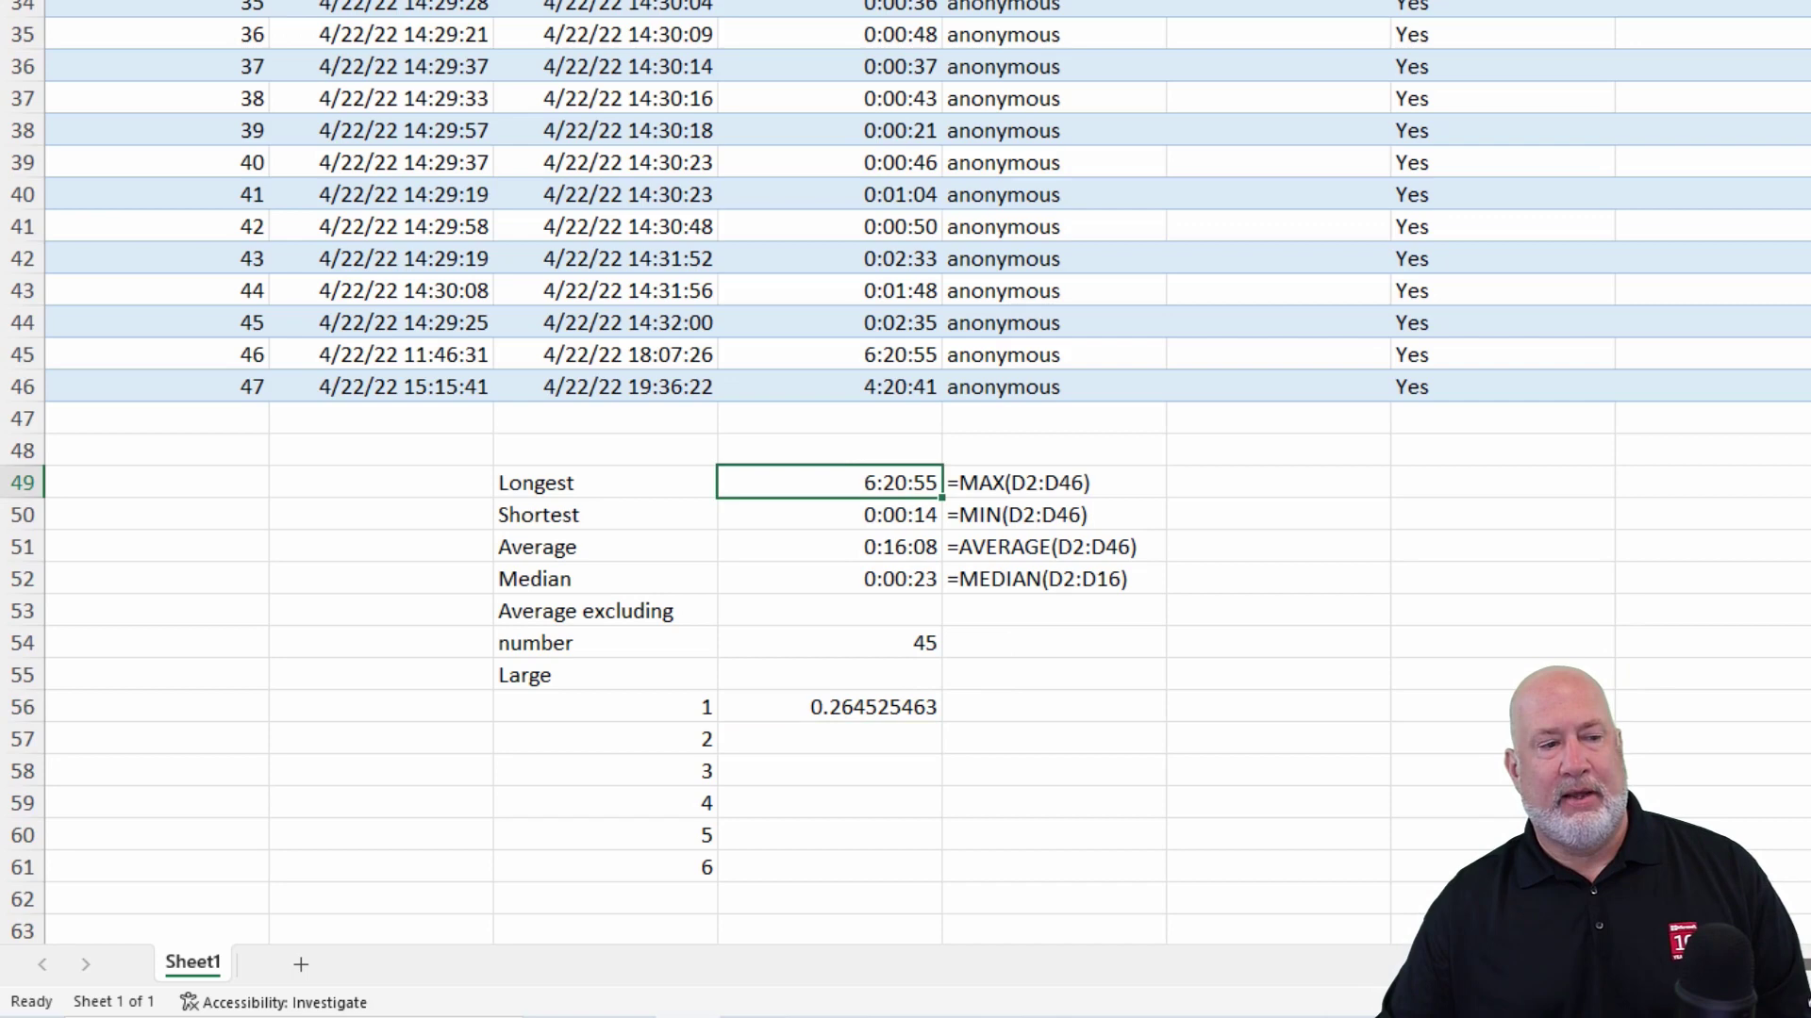
left_click(896, 705)
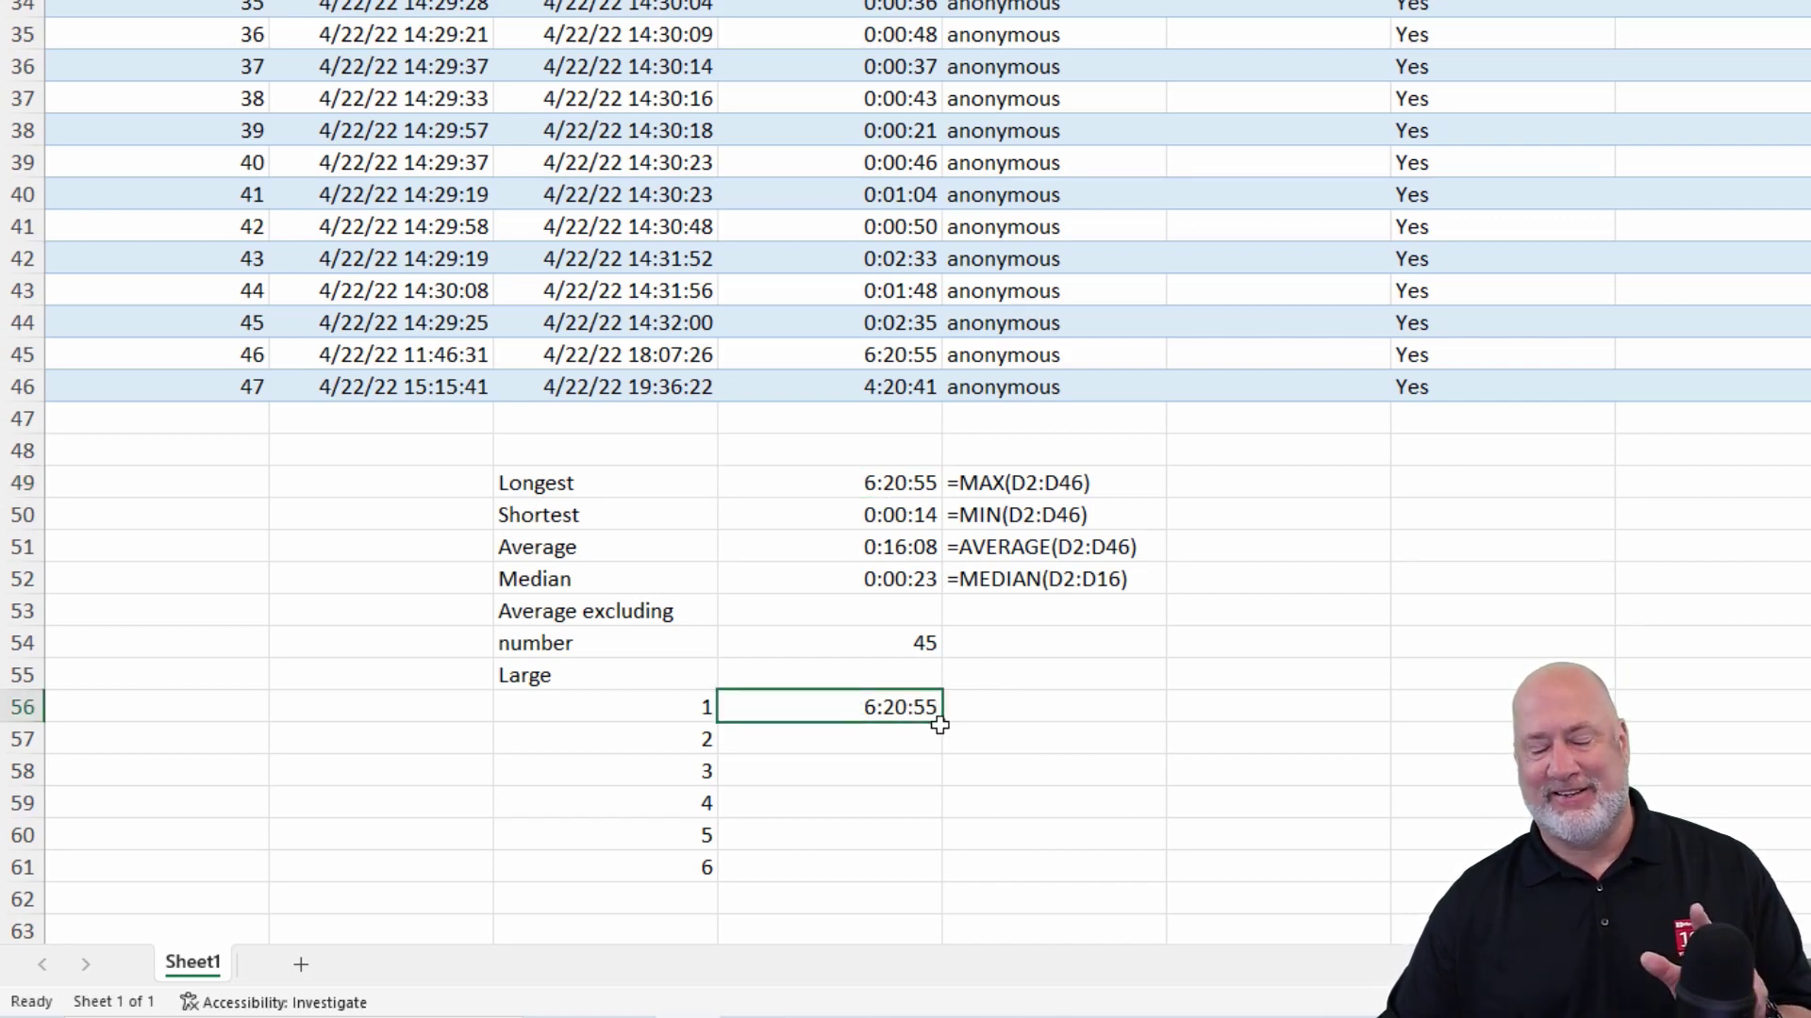
left_click(889, 478)
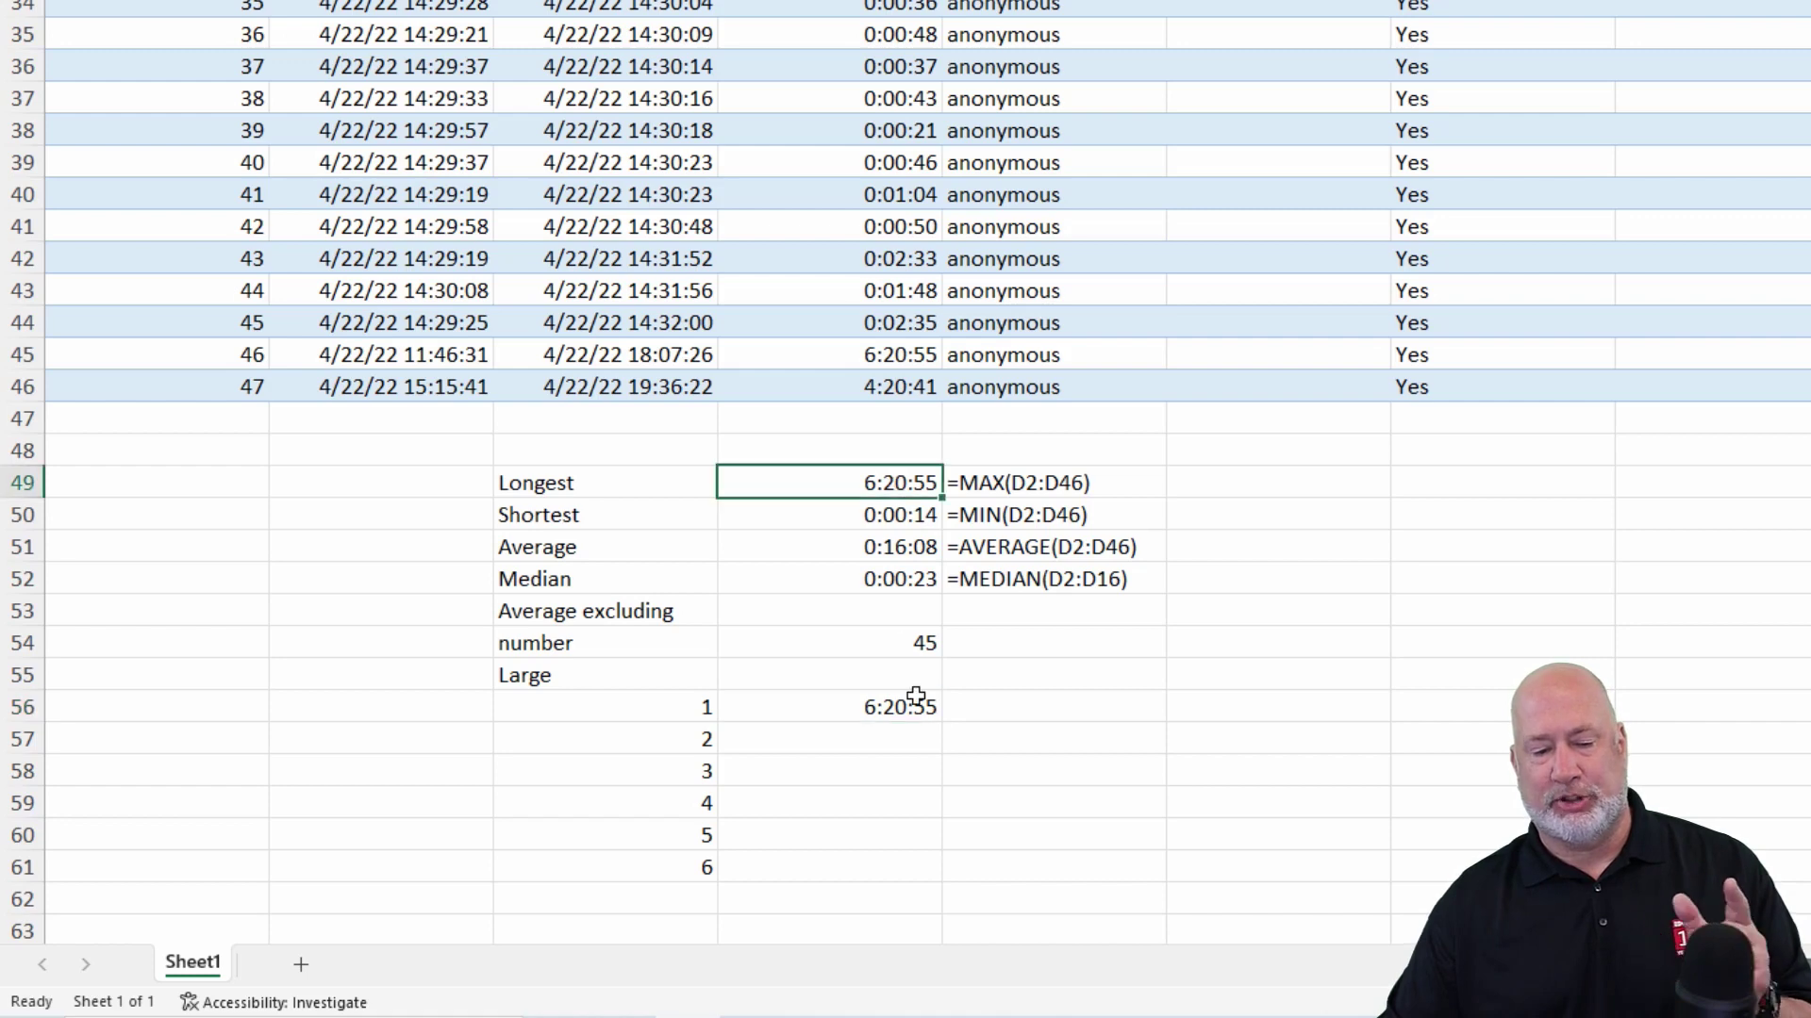
left_click(925, 706)
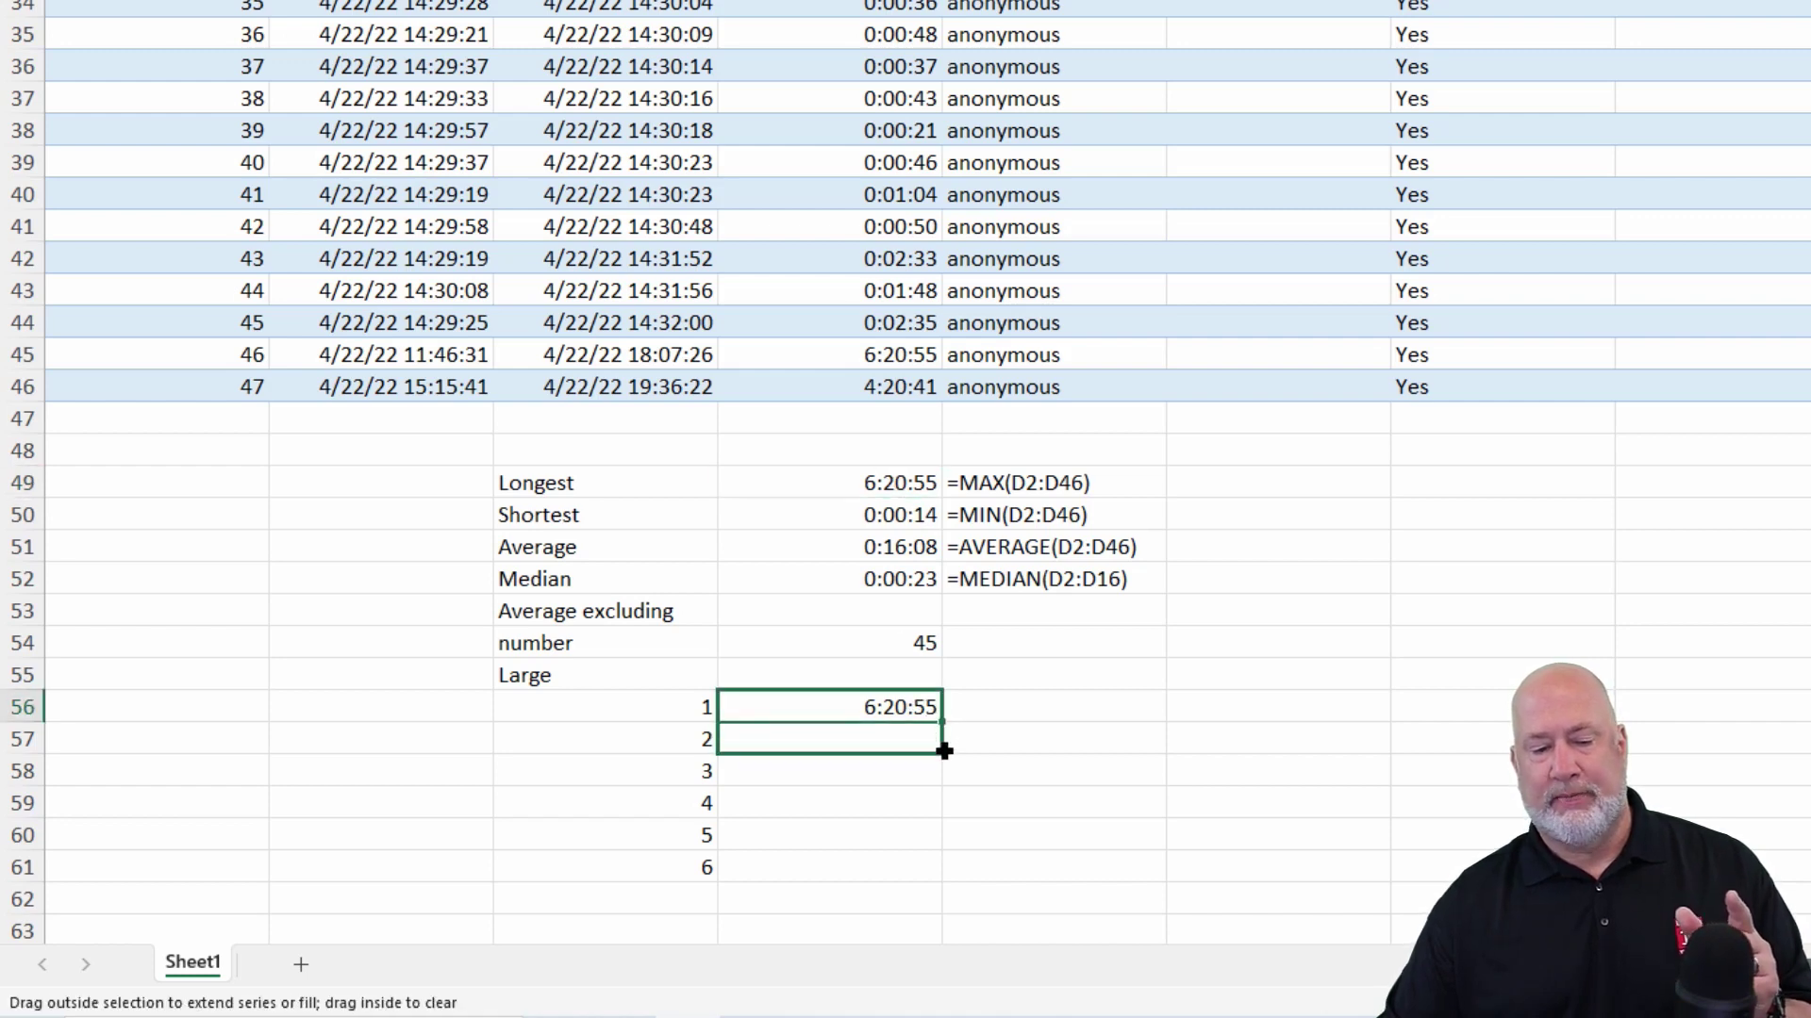
Fill the LARGE formula down to rank 6, listing 6:20:55 down to 0:02:33
left_click_drag(944, 750, 943, 751)
left_click(892, 738)
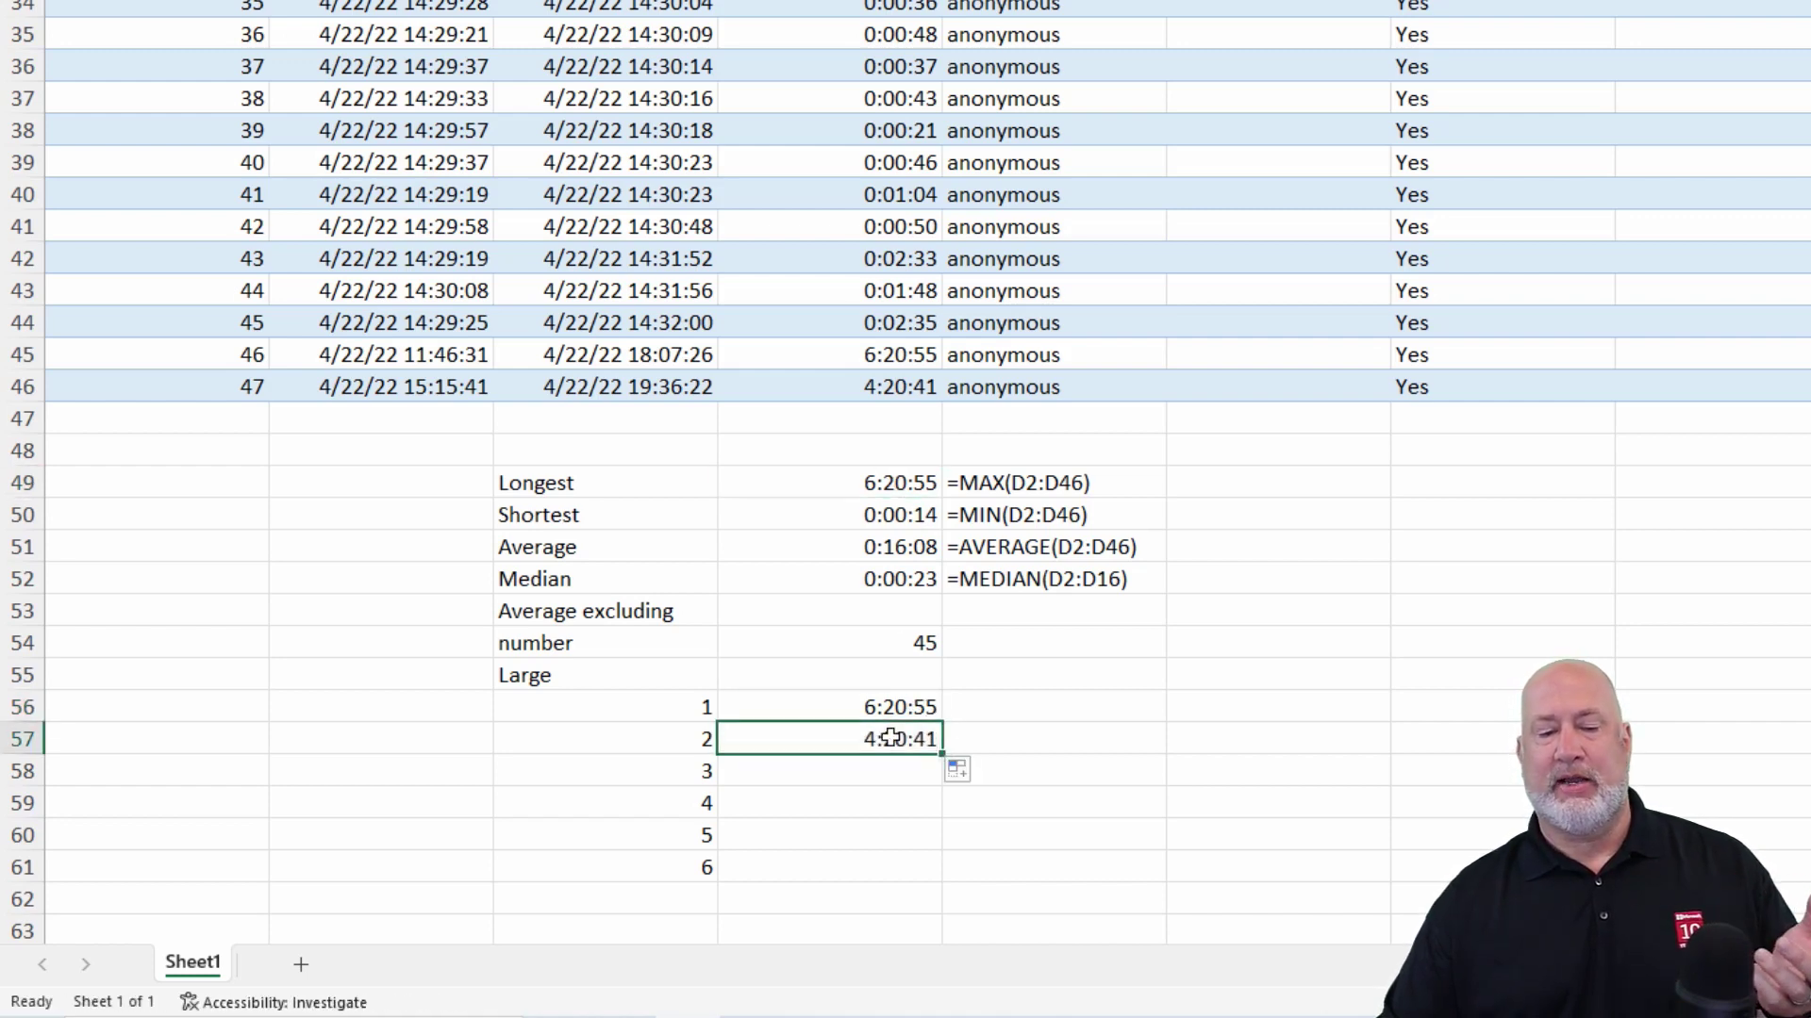
left_click(883, 398)
left_click(932, 738)
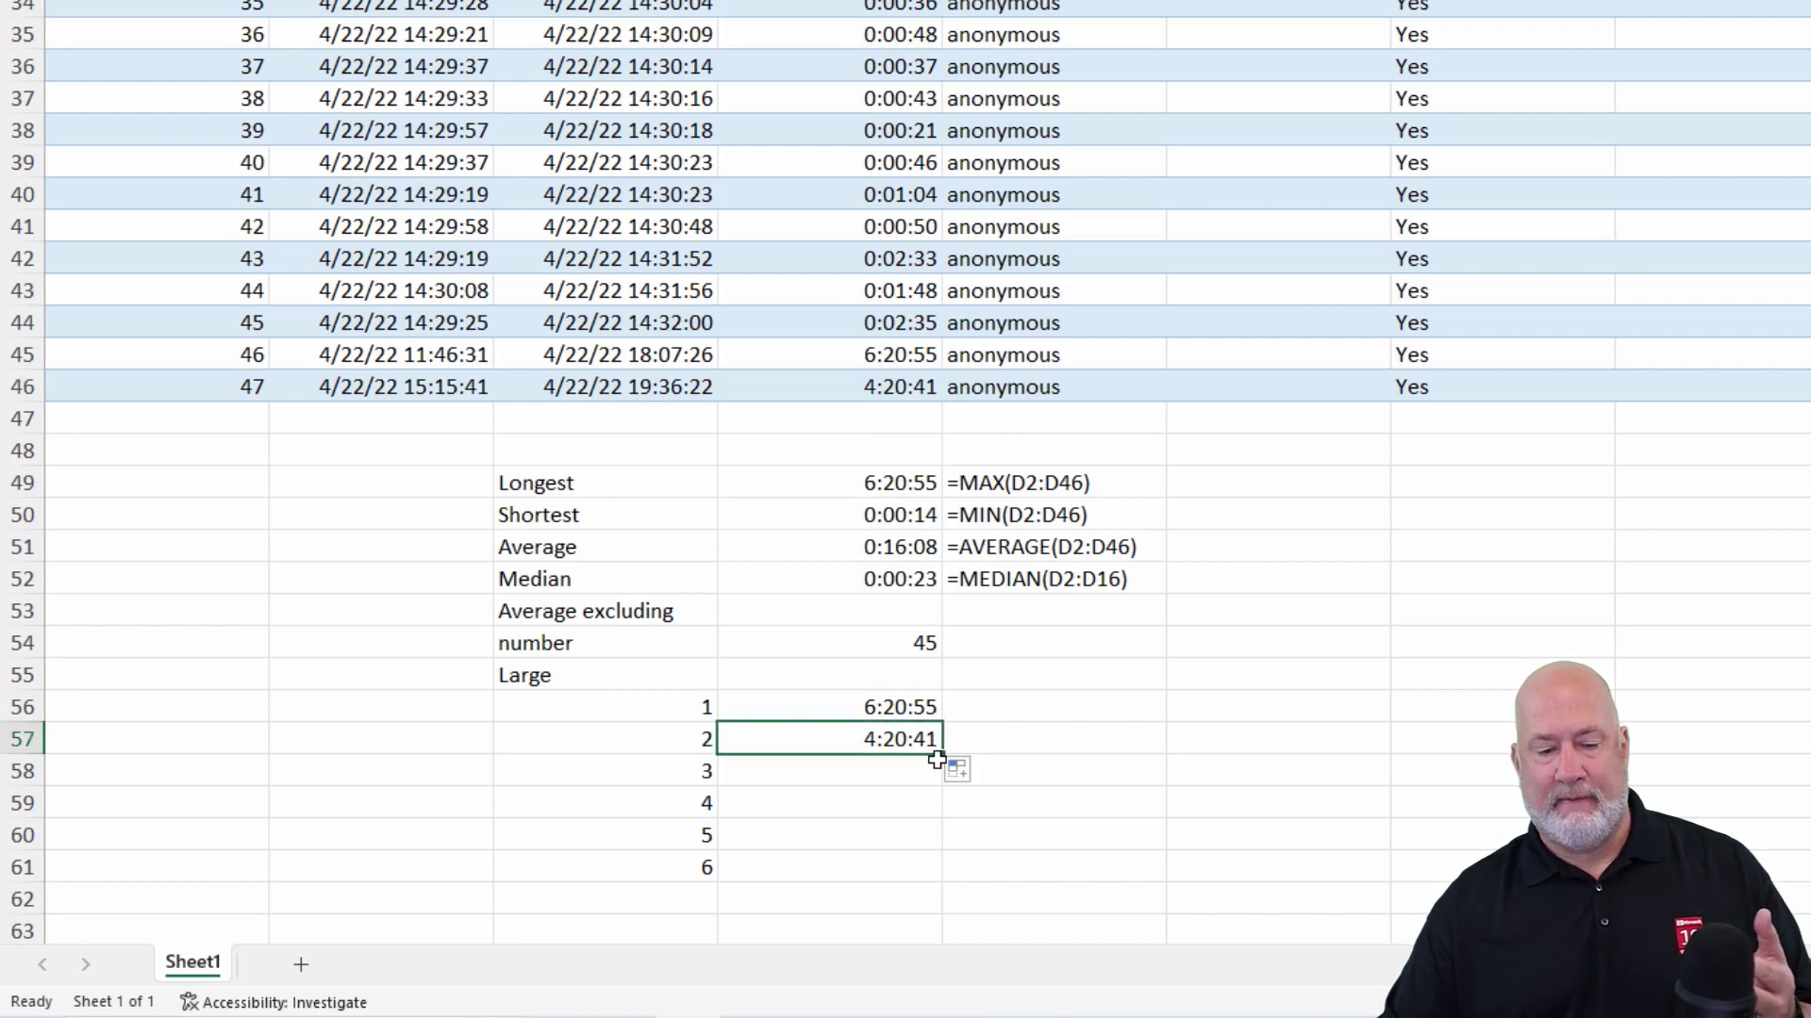
left_click_drag(941, 755, 954, 884)
left_click(1046, 837)
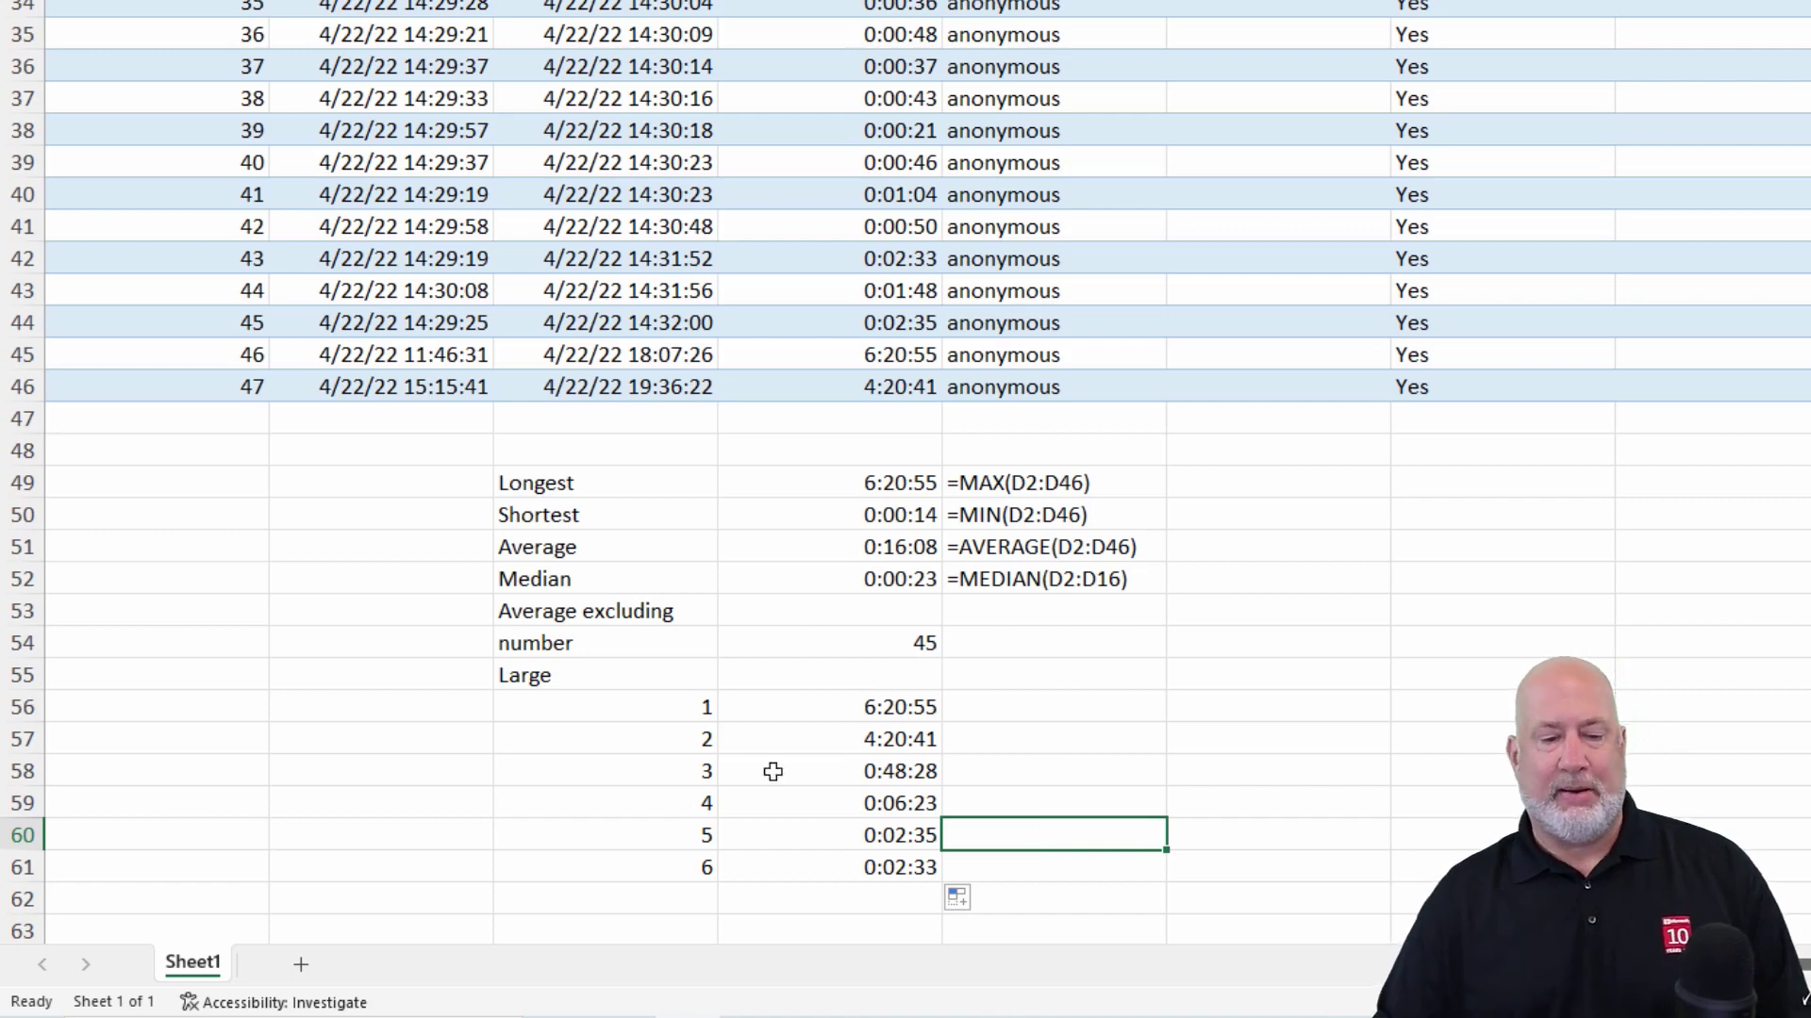
left_click(856, 866)
left_click(877, 835)
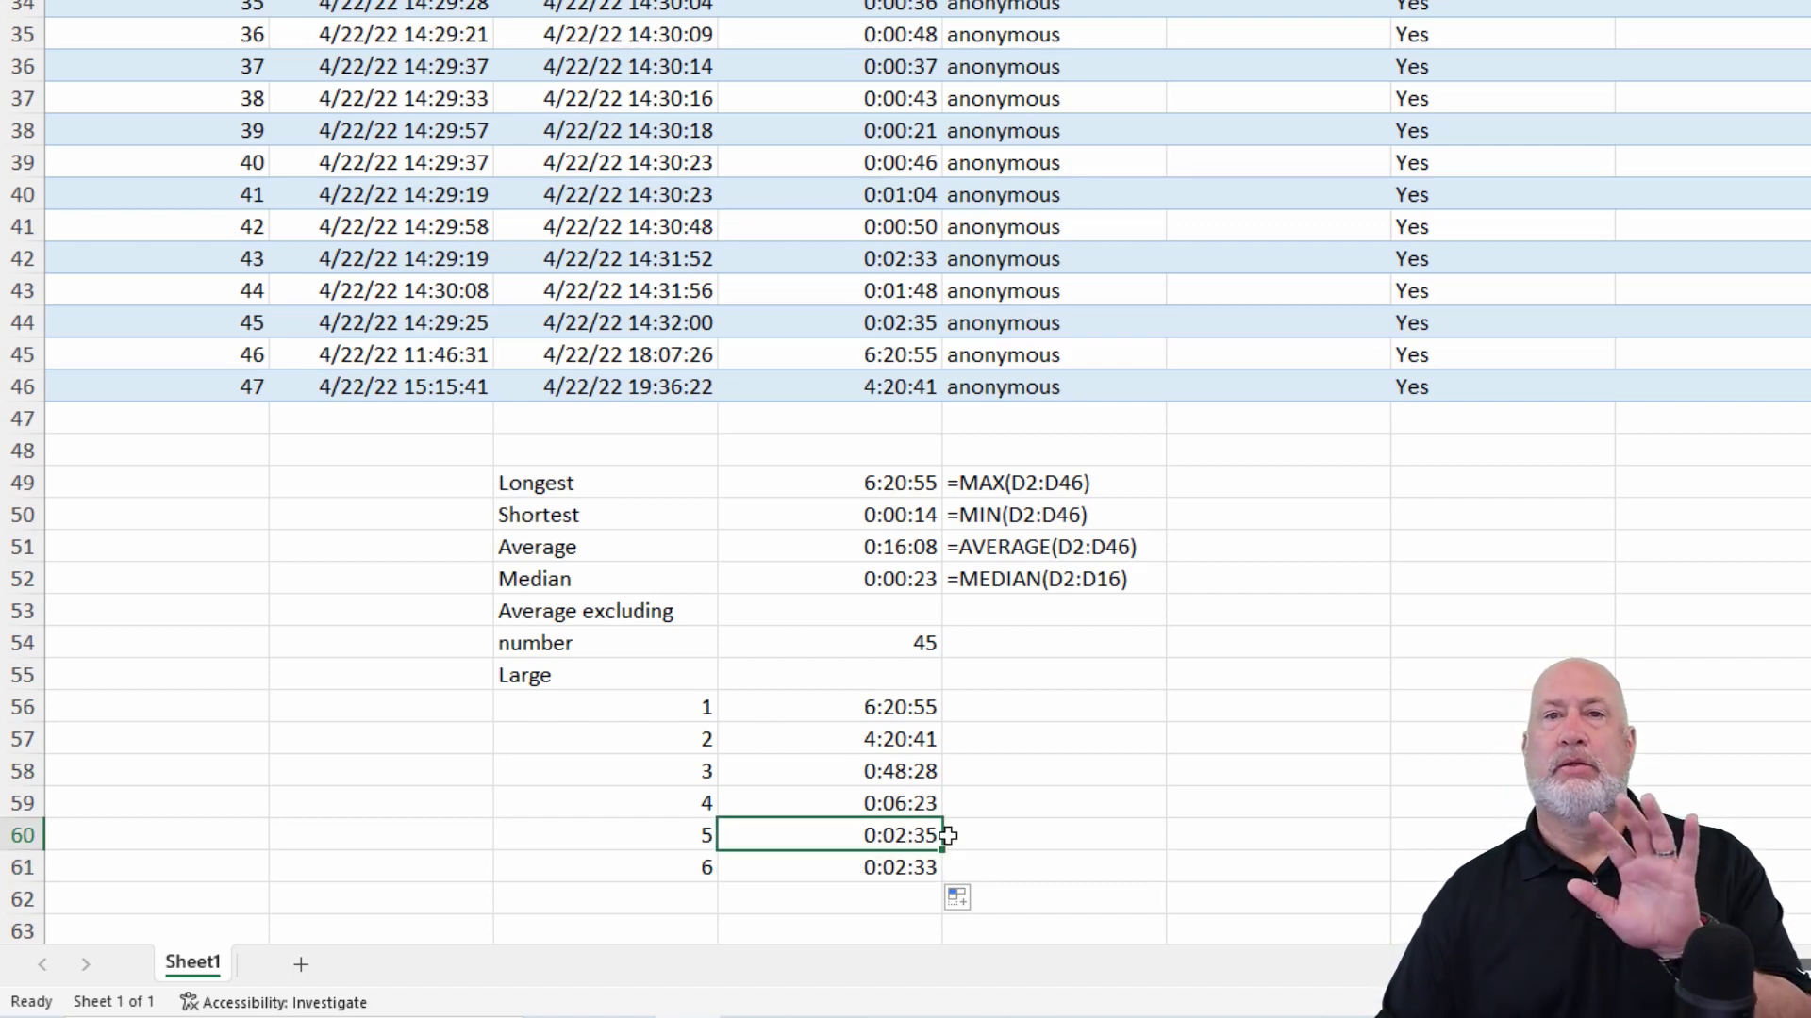
left_click_drag(840, 711, 843, 793)
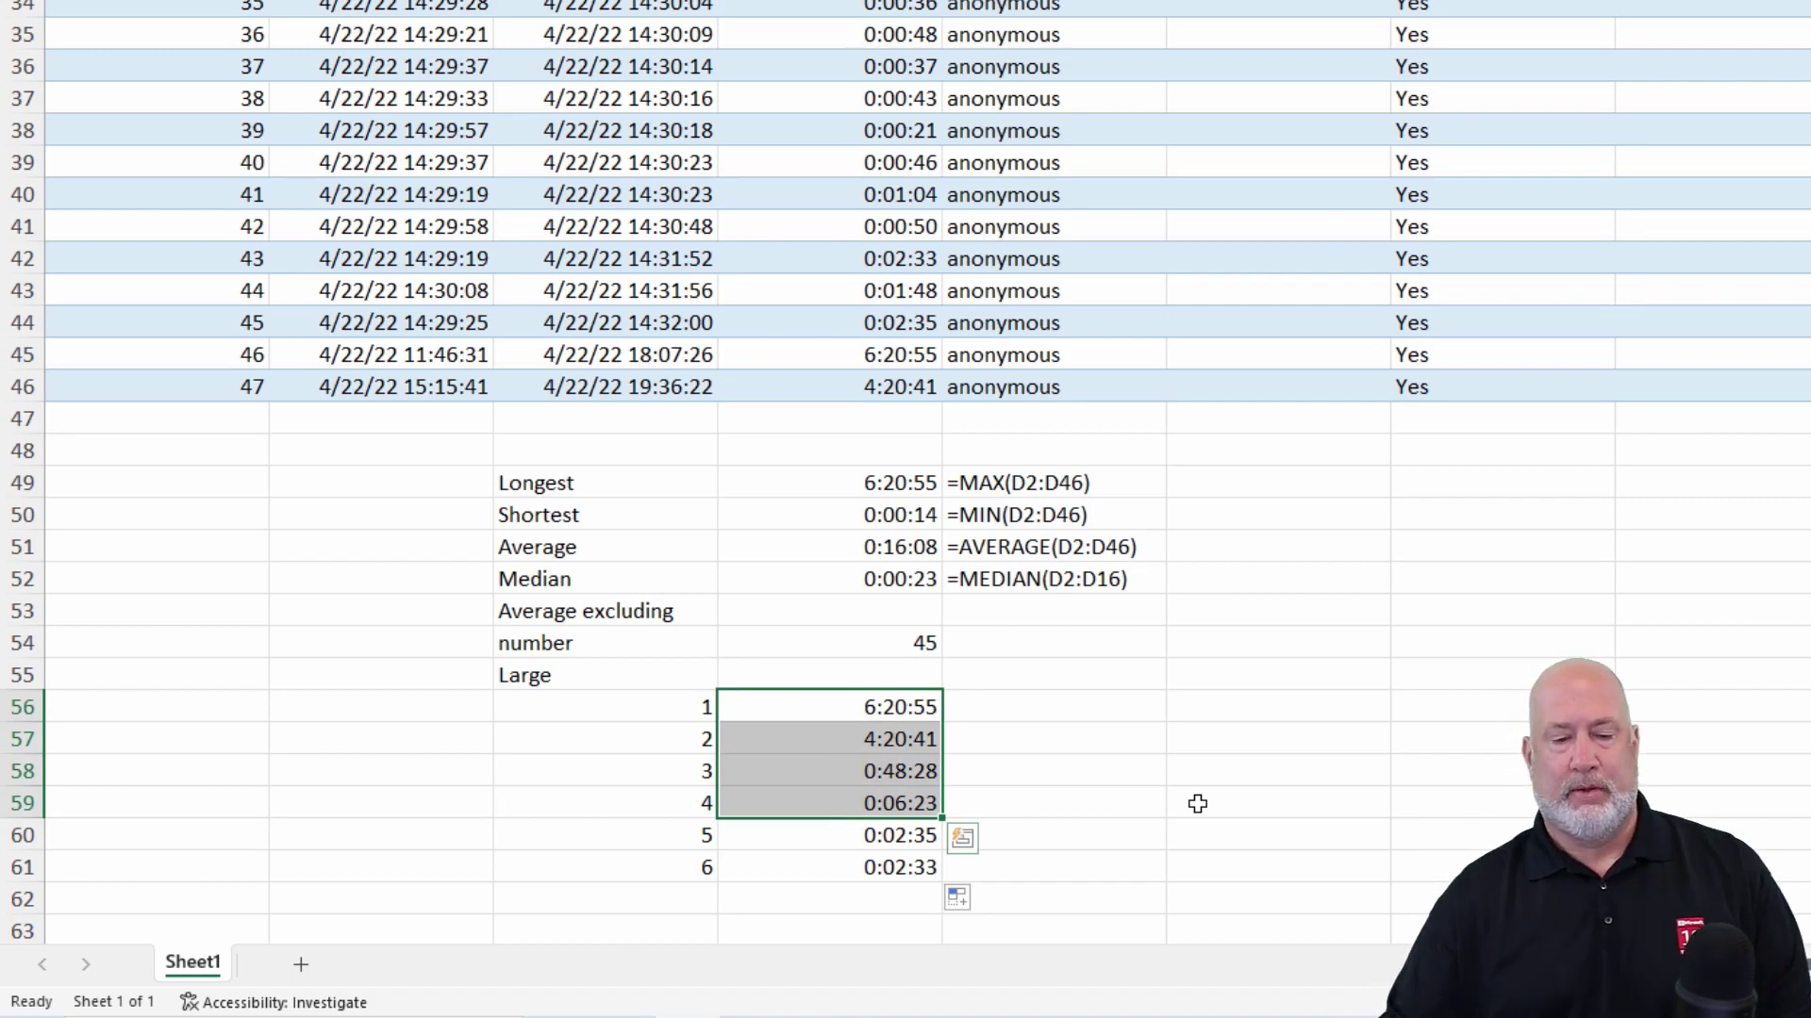
left_click(904, 641)
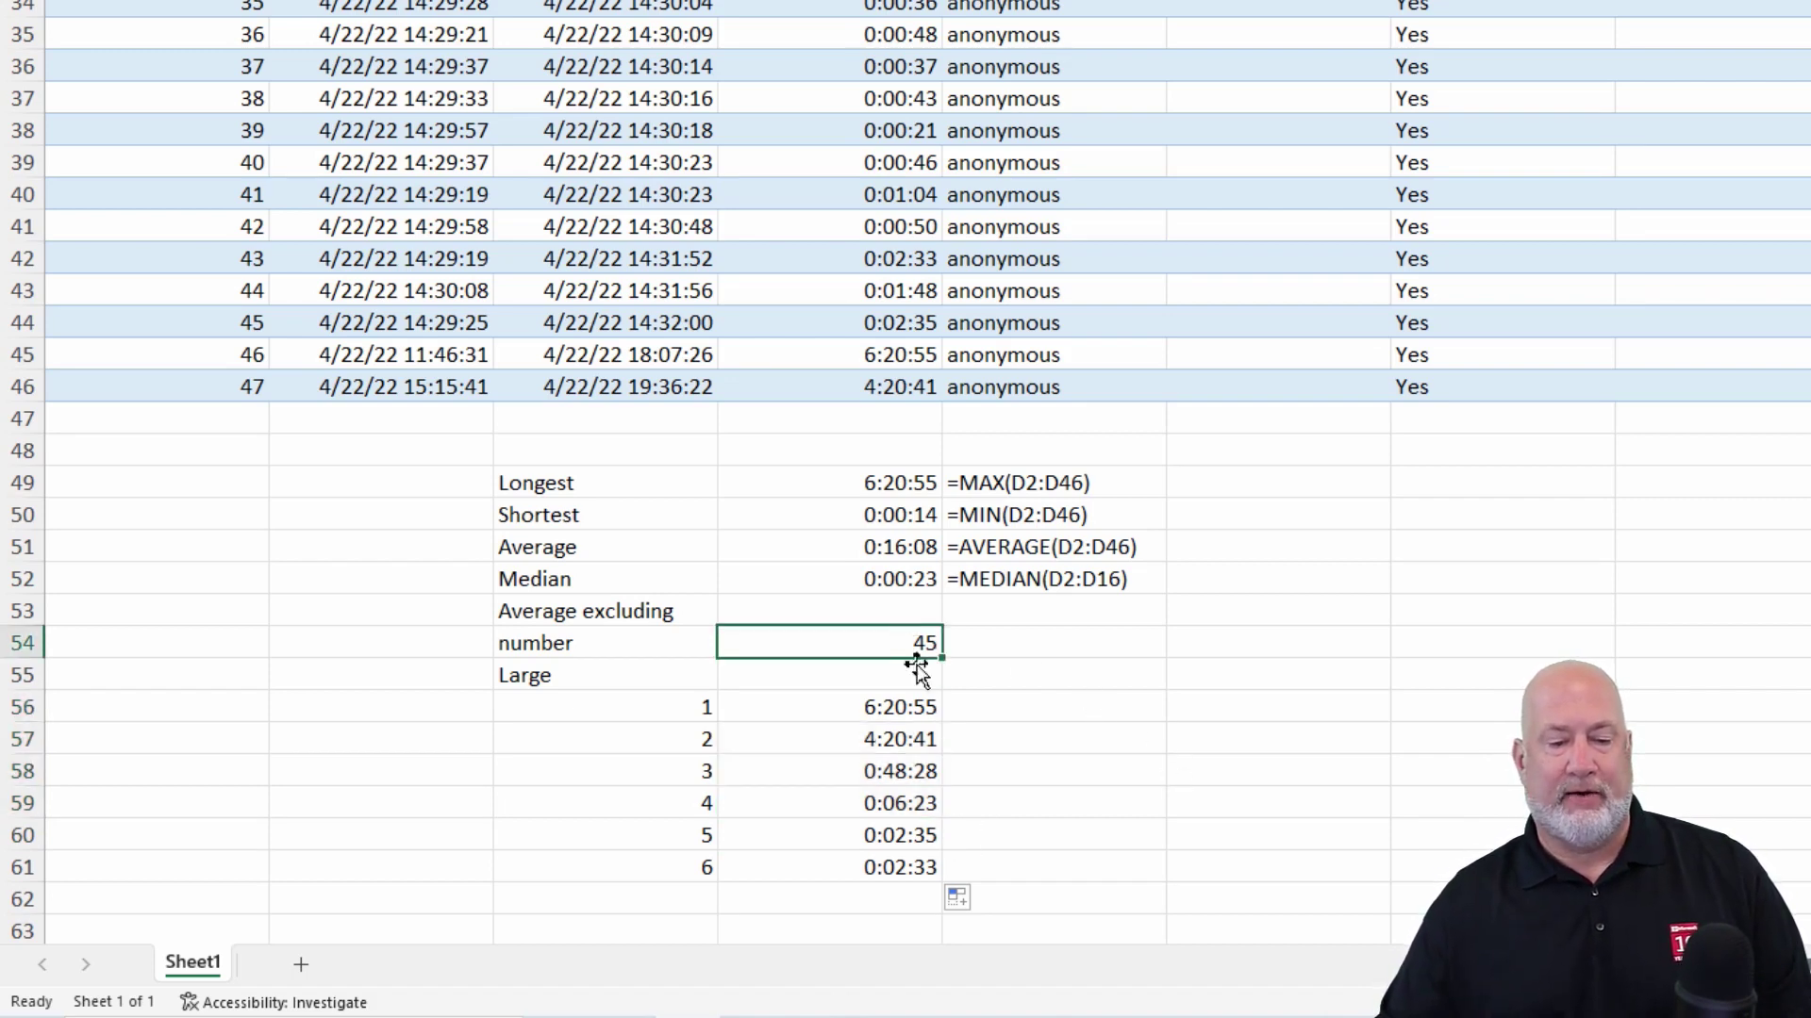
left_click(1078, 707)
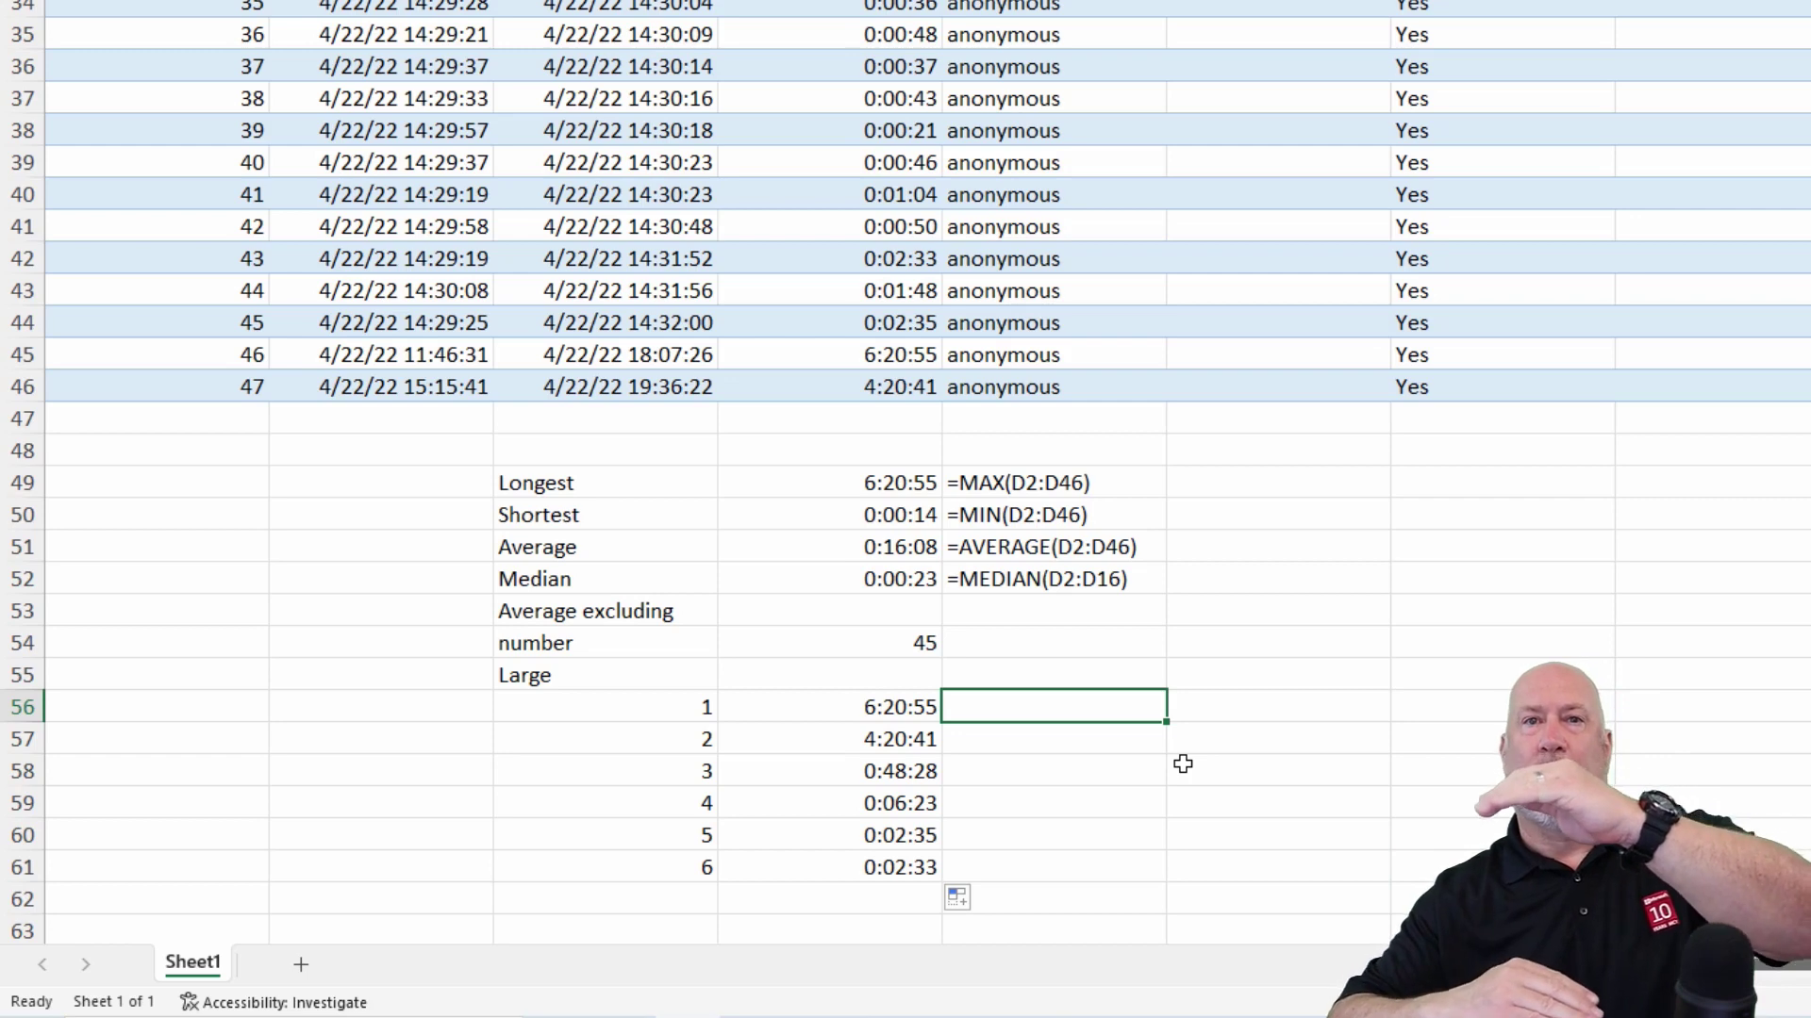
Enter =TRIMMEAN(D2:D46,0.2) in the Average excluding cell D53
left_click(886, 604)
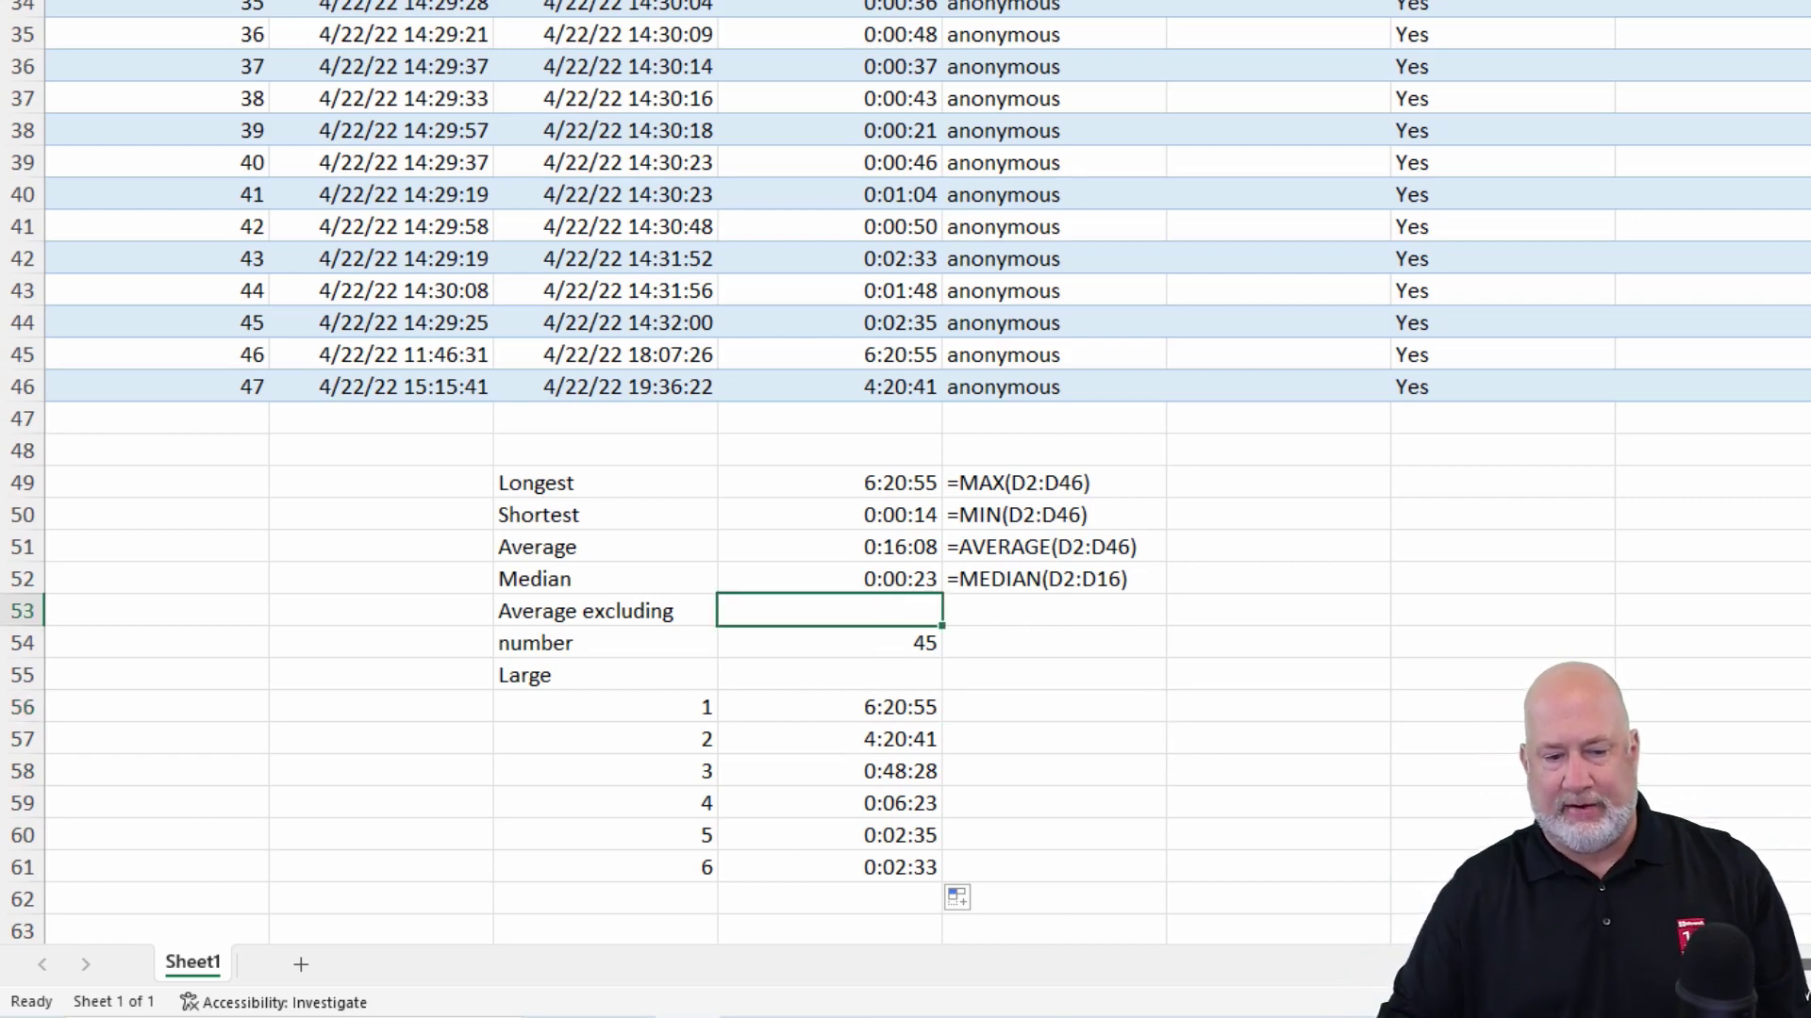
type("=trim")
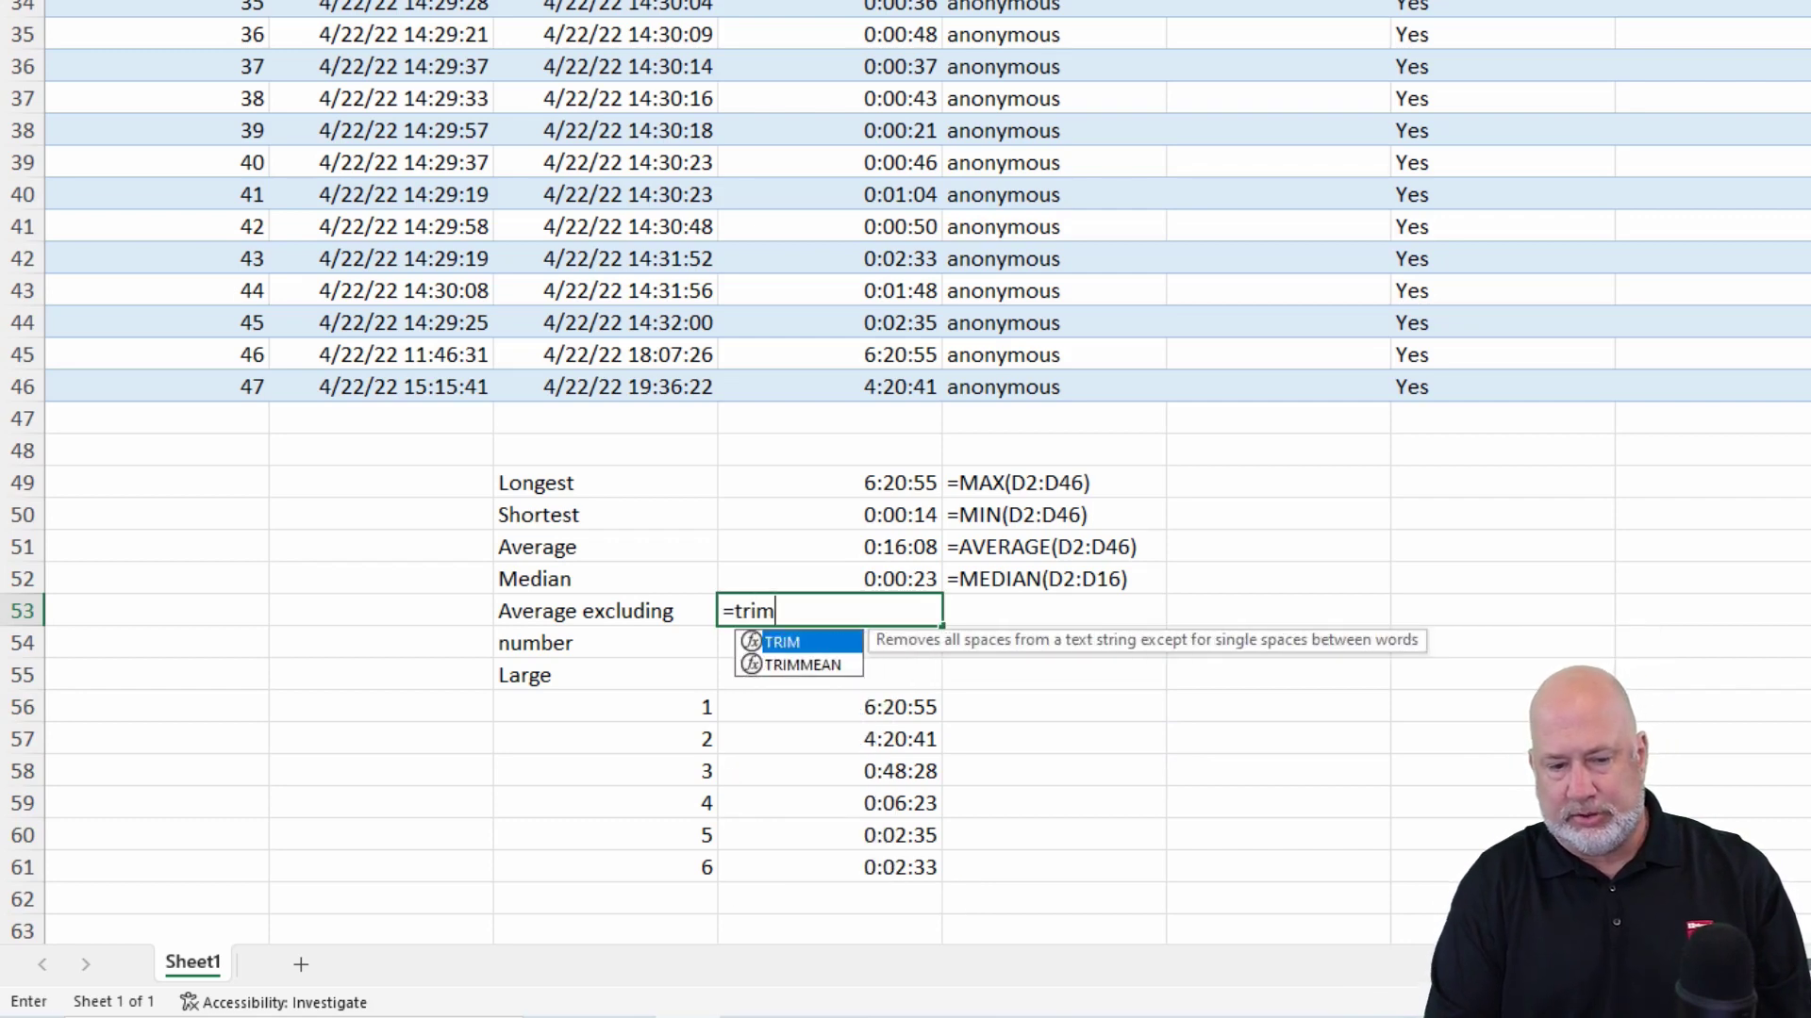
key("Down")
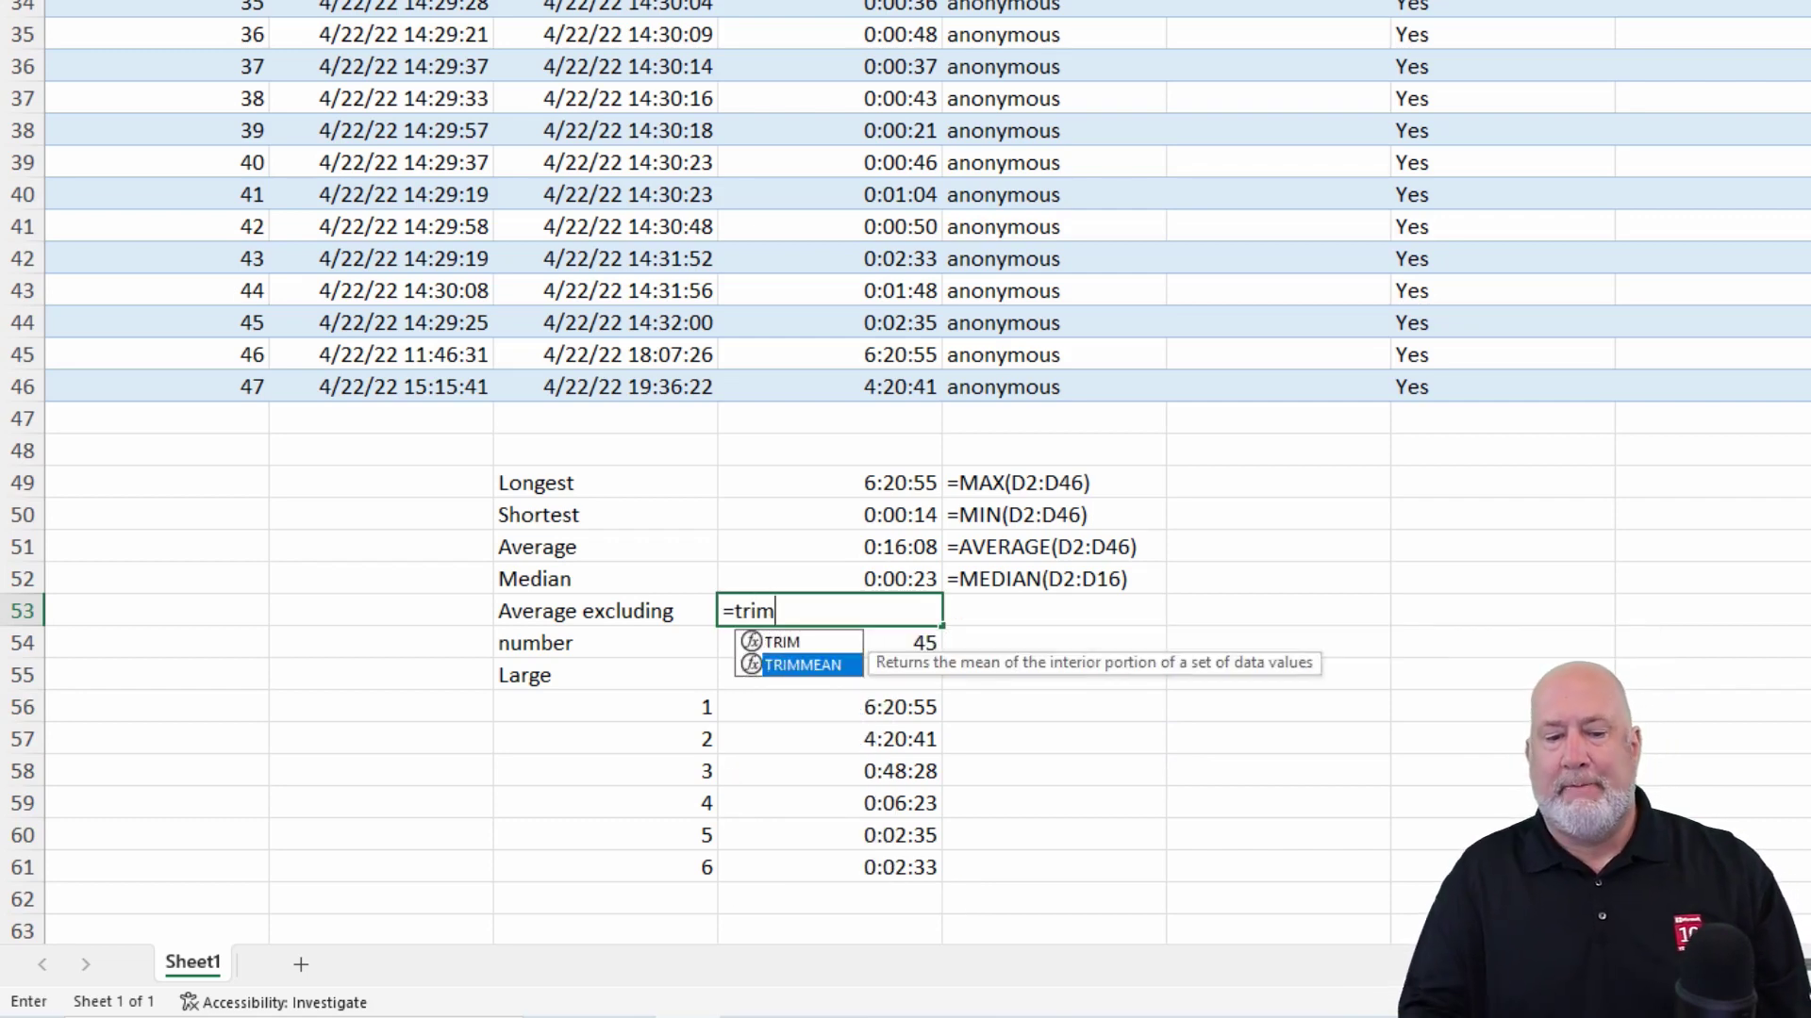
key("Tab")
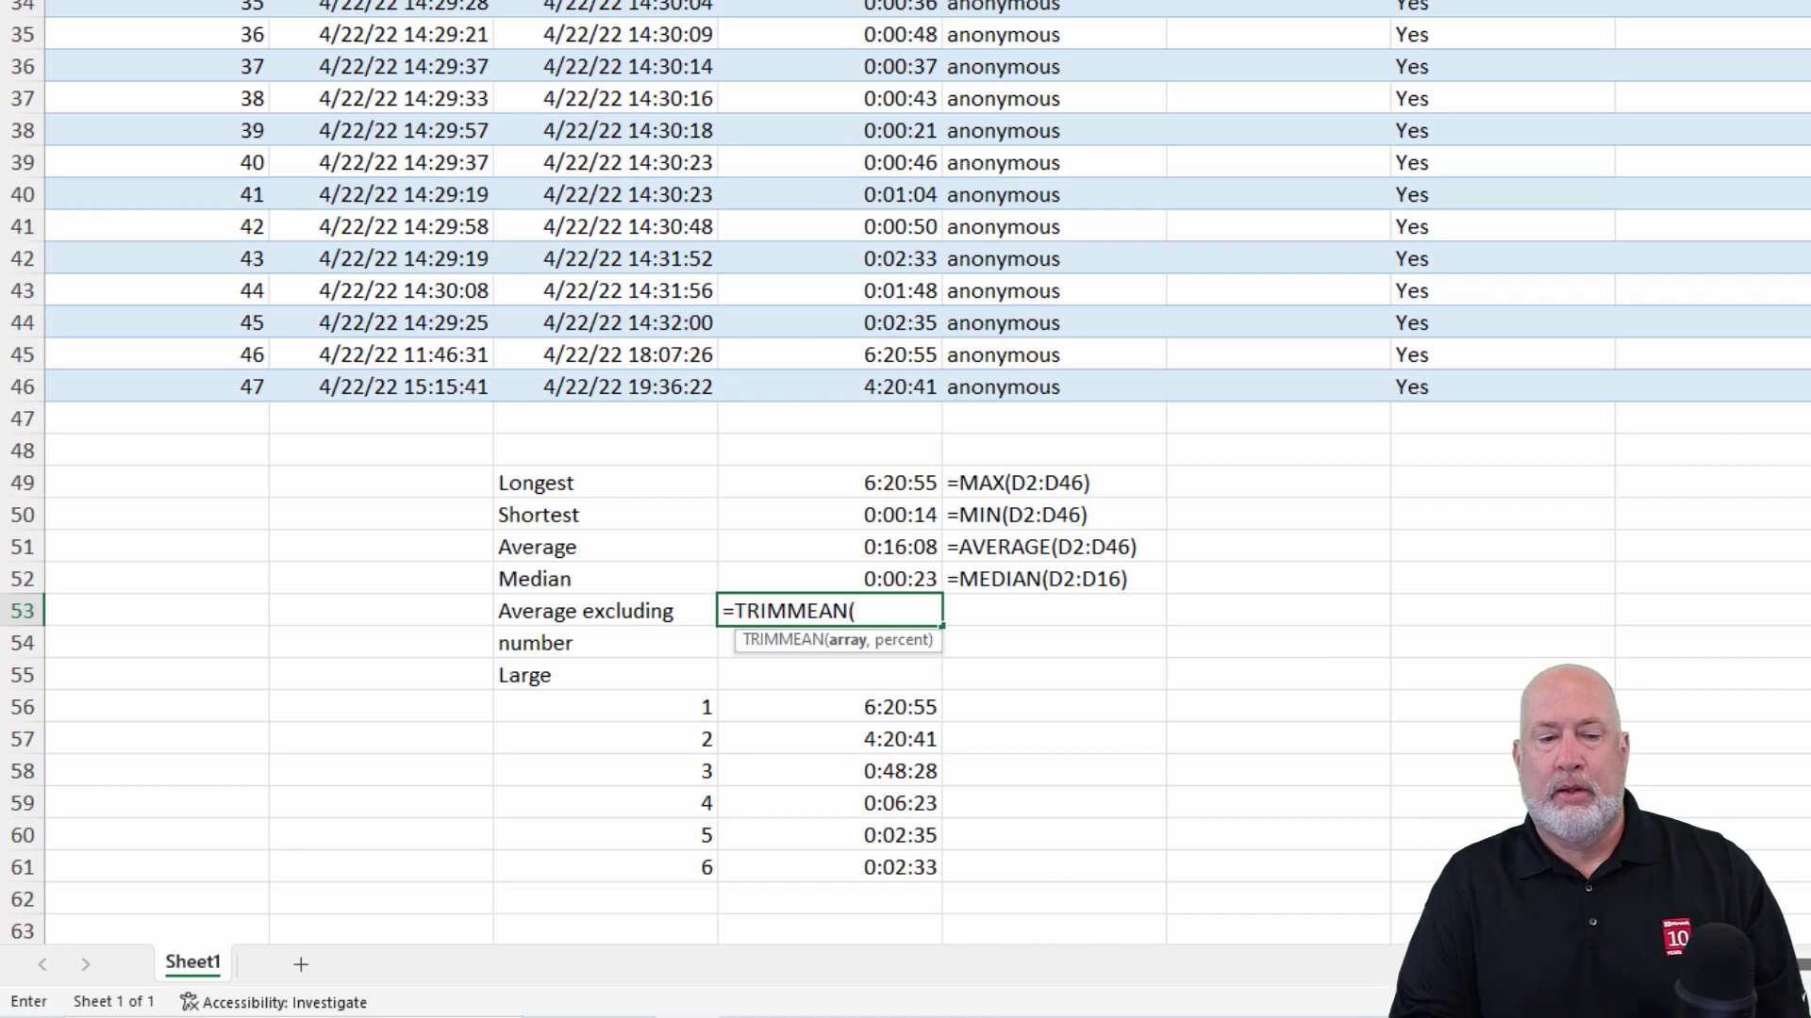
type("d2:d")
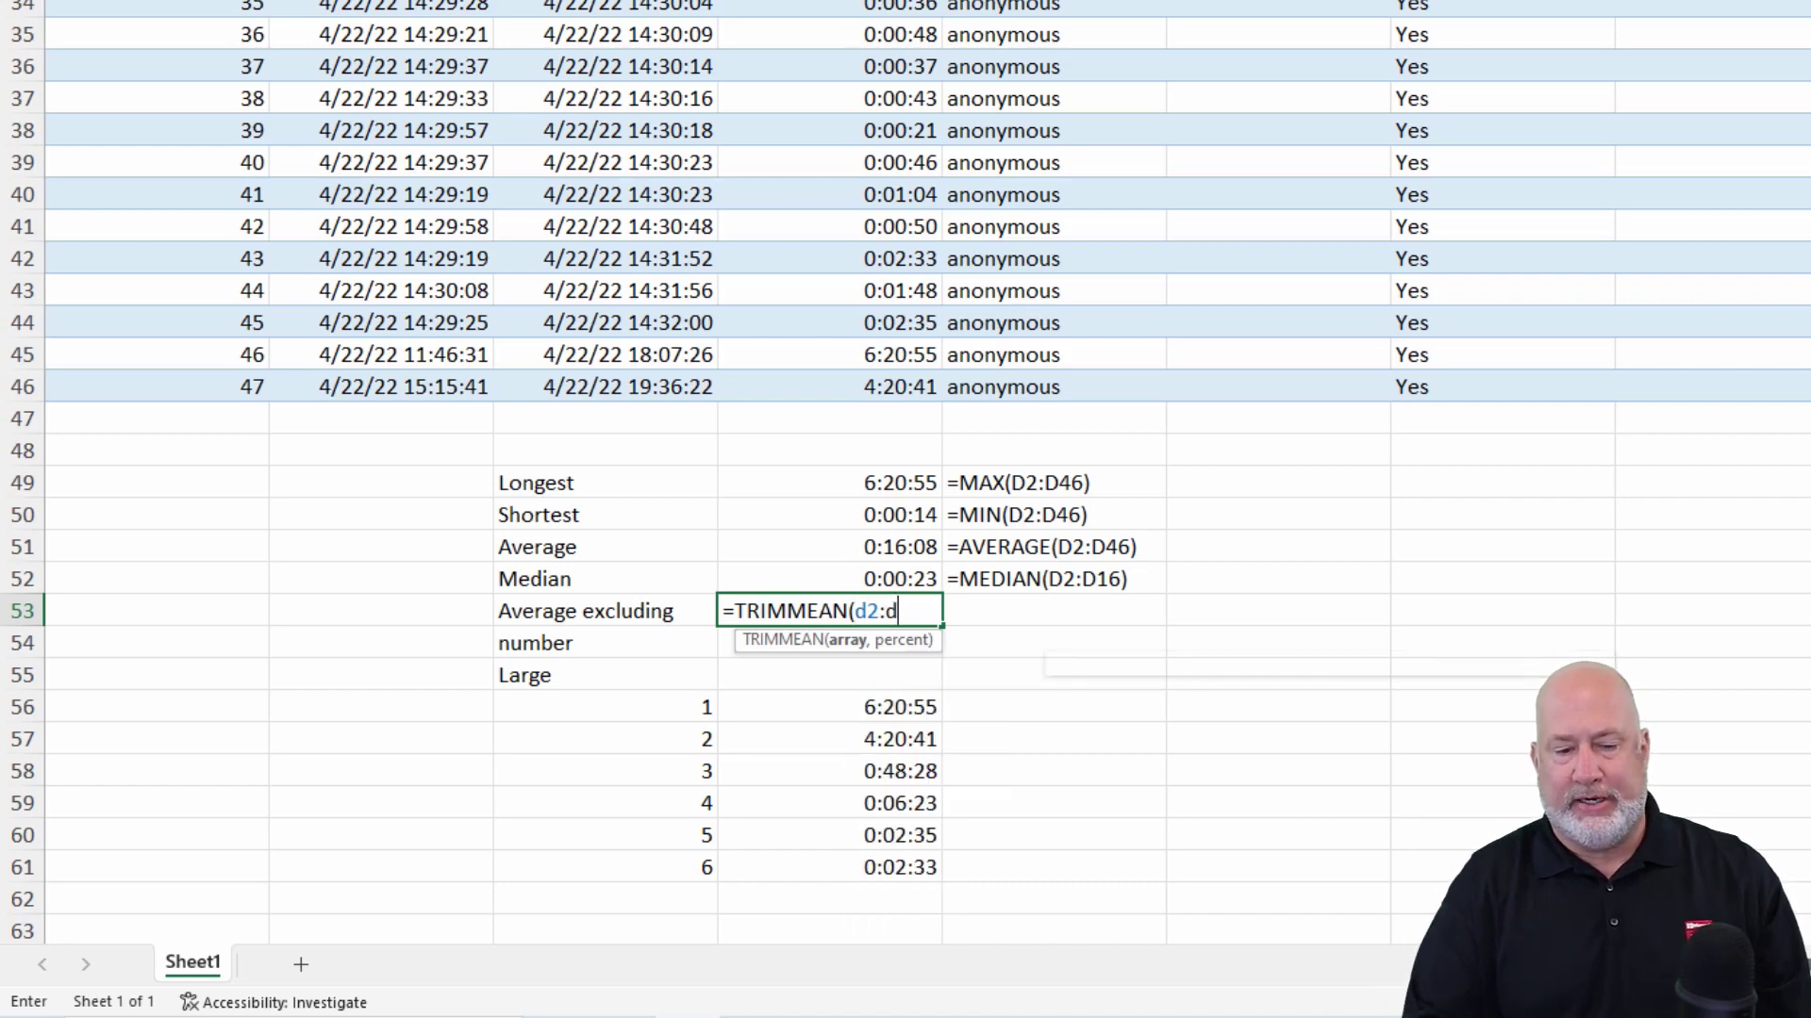
type("46")
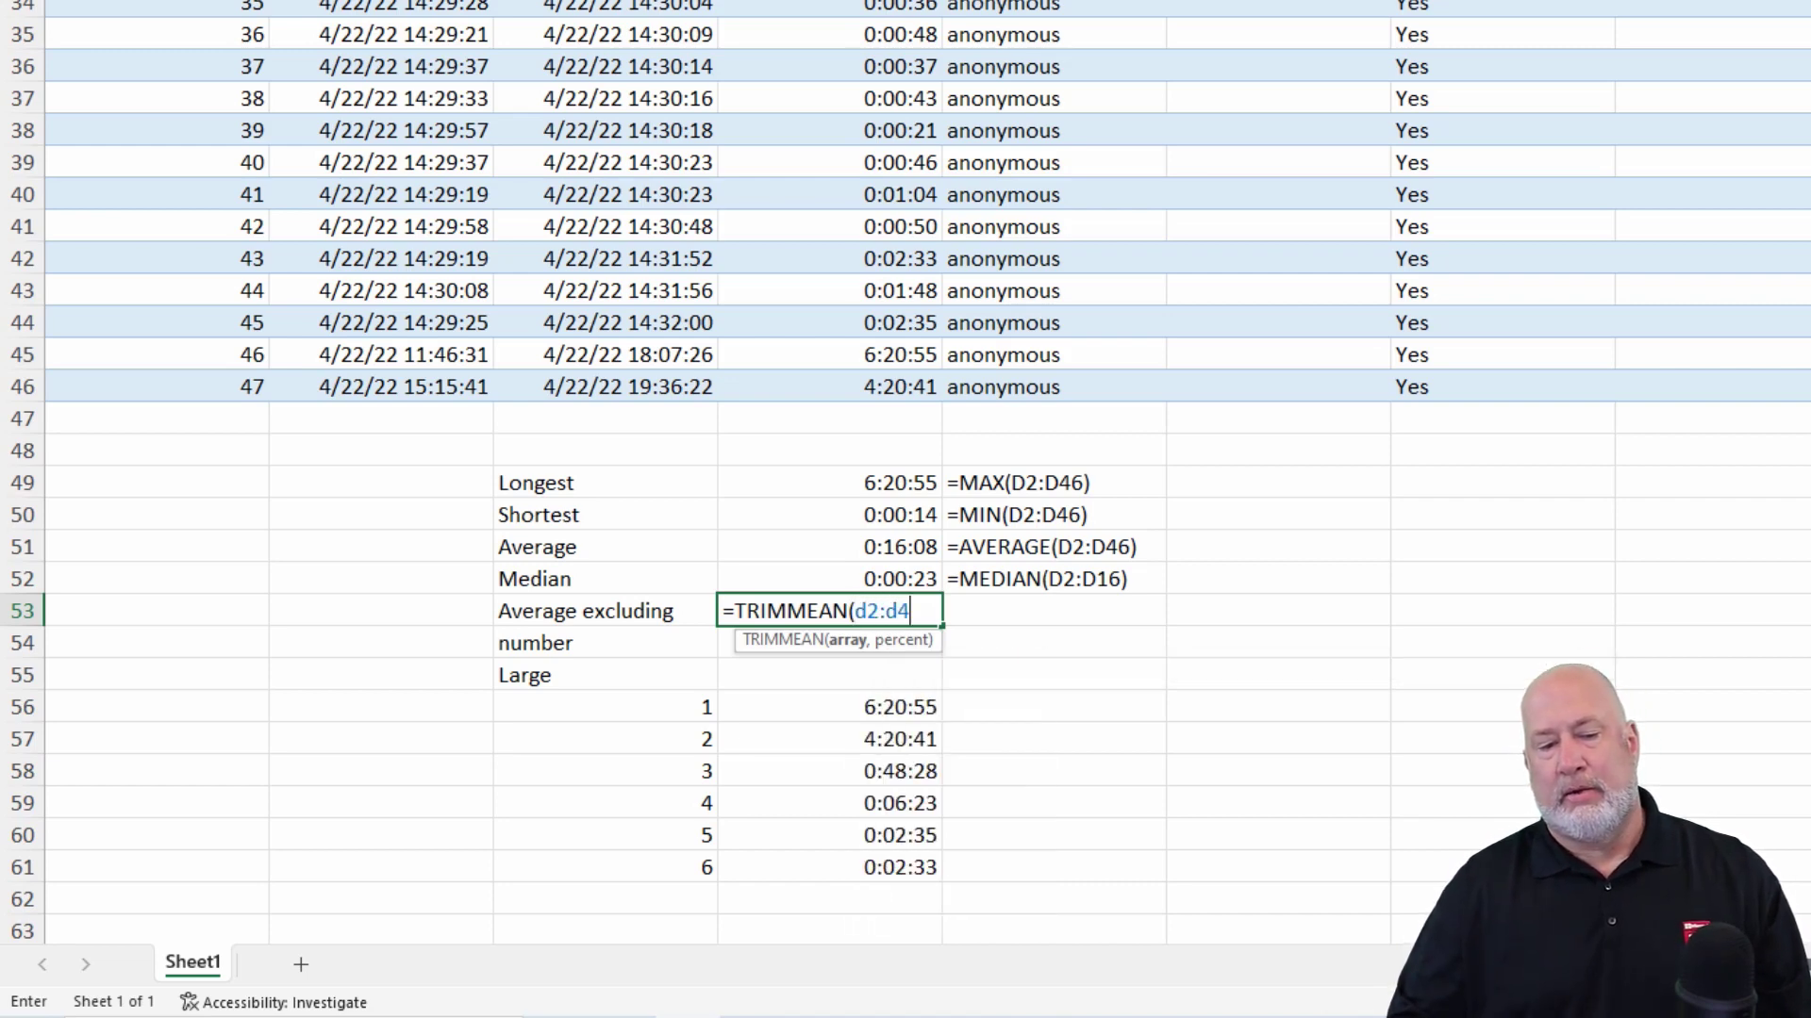
key("BackSpace")
type("6,.2")
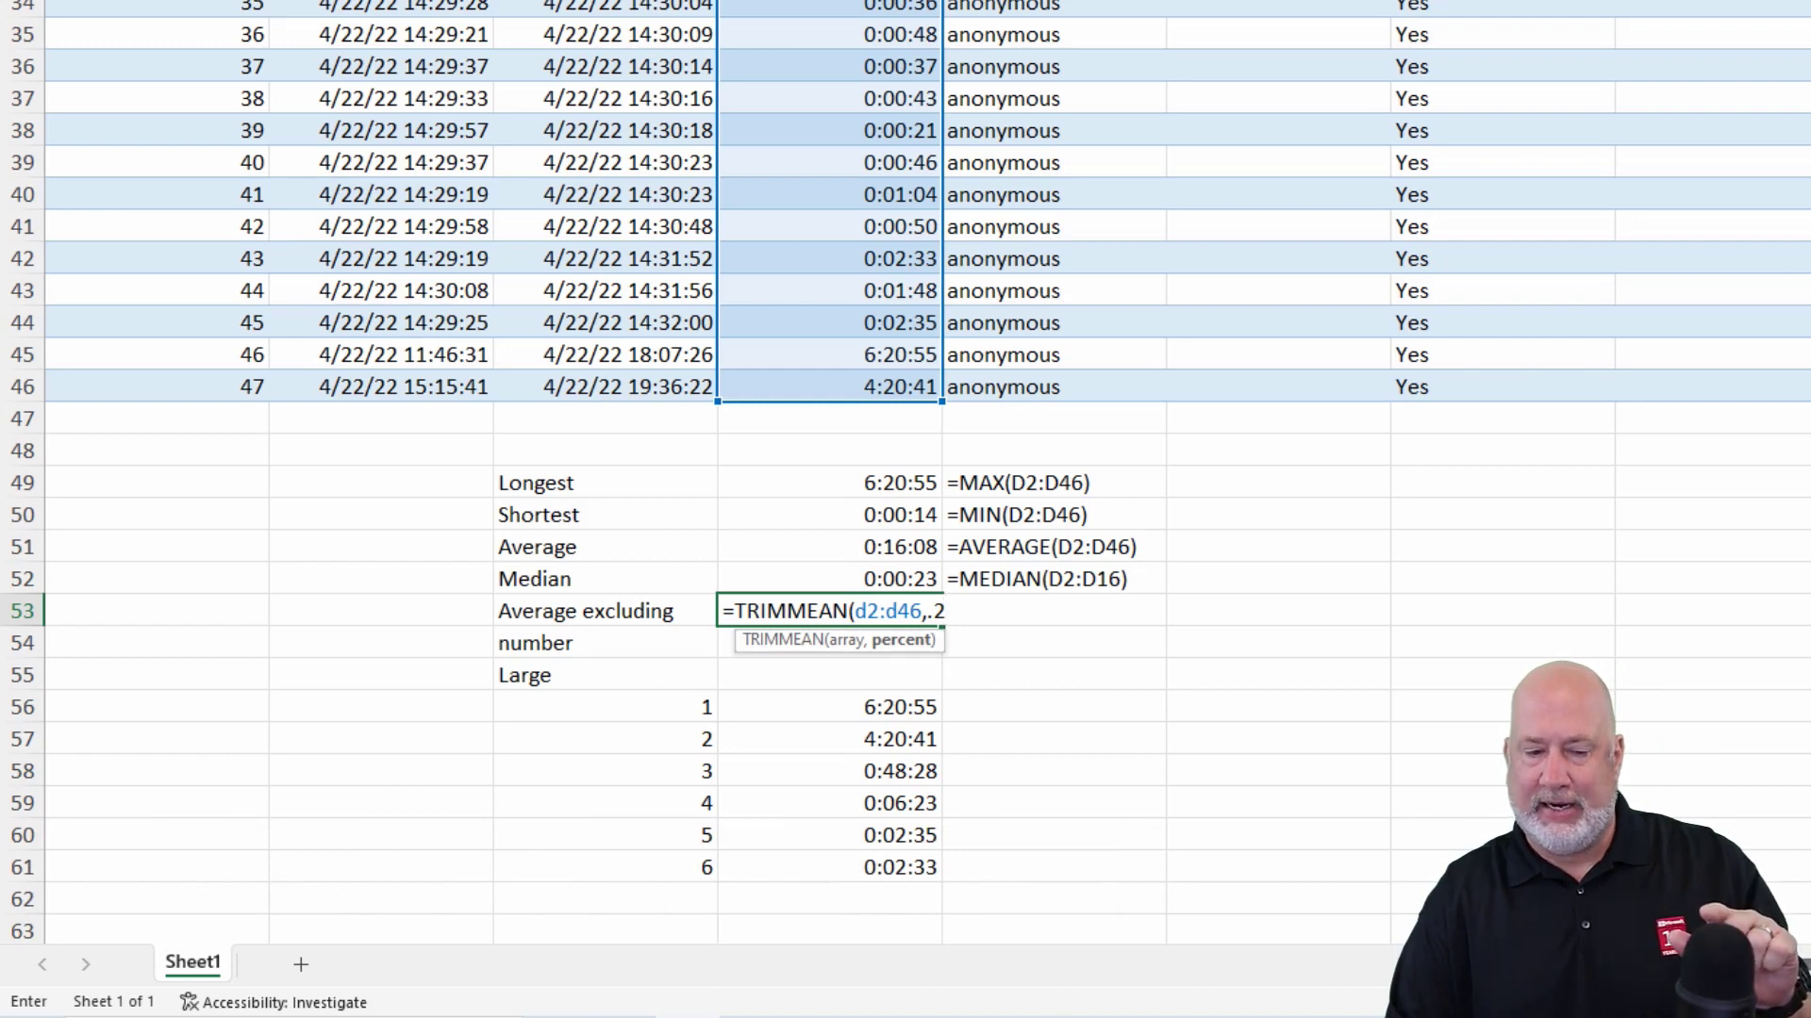
key("Return")
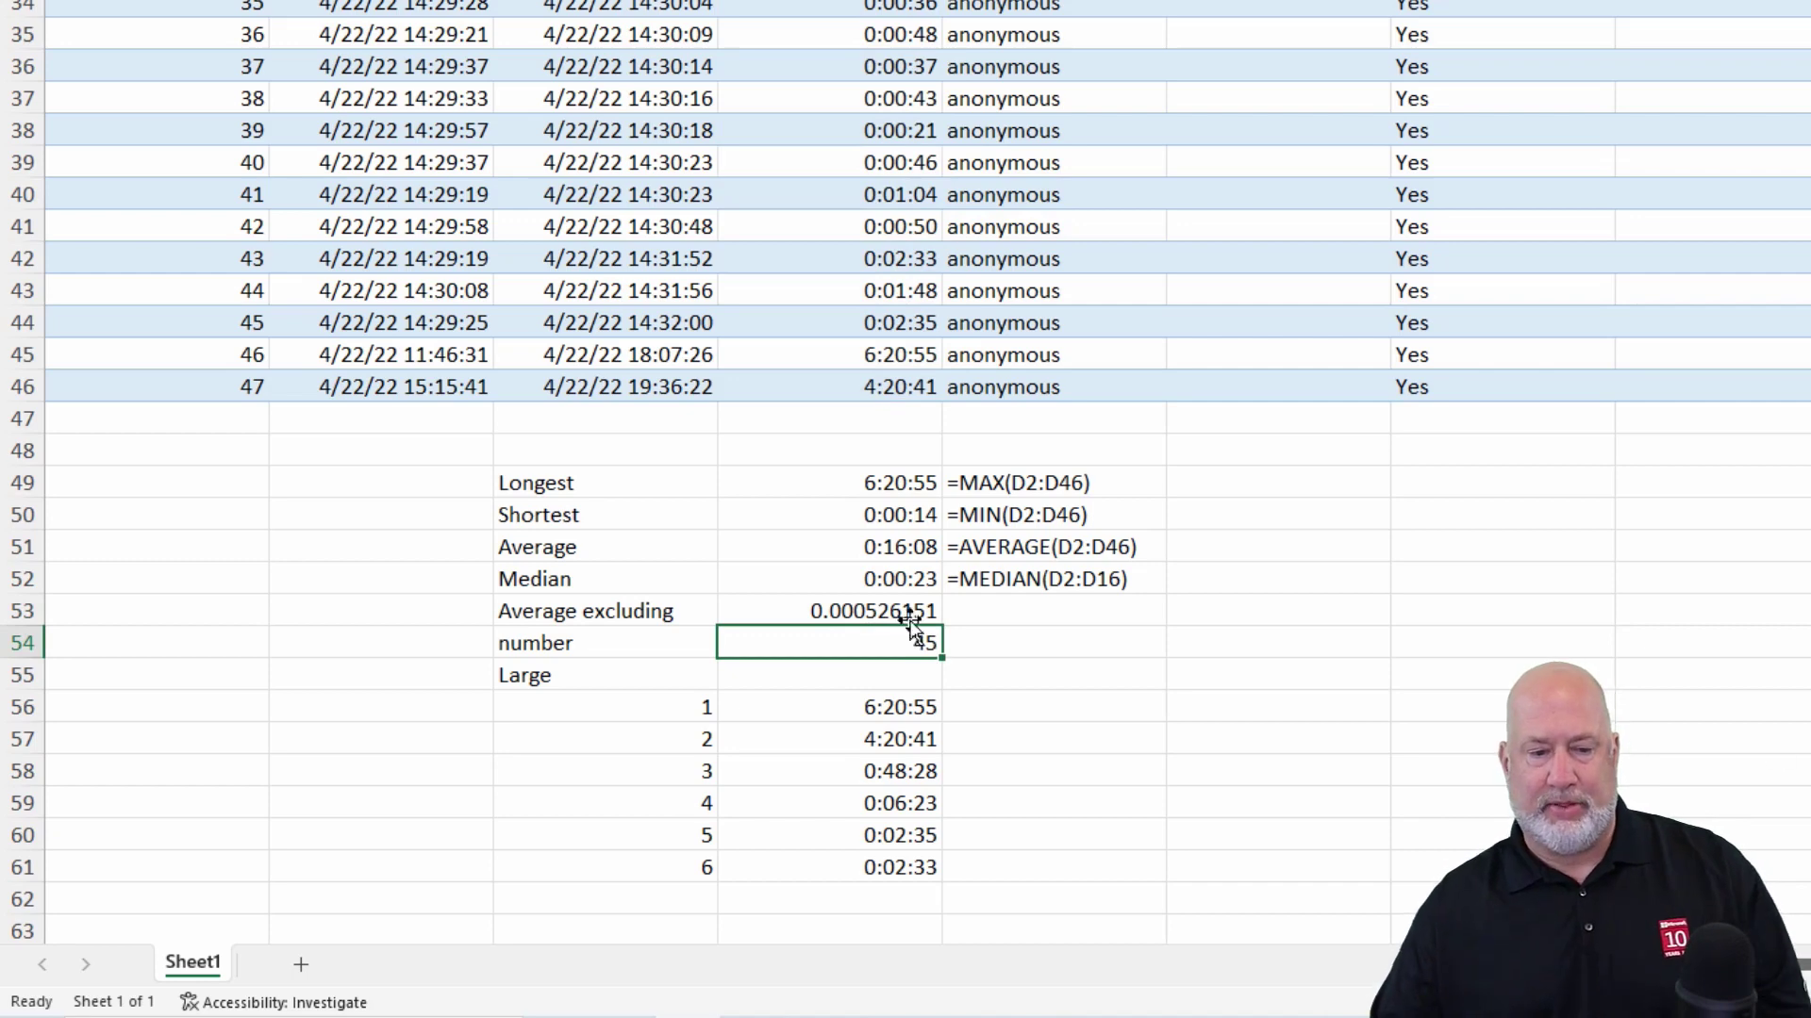
Format Paint the Average cell's time format onto D53 so it reads 0:00:45
left_click(830, 614)
left_click(920, 549)
key("alt+h")
key("f")
key("p")
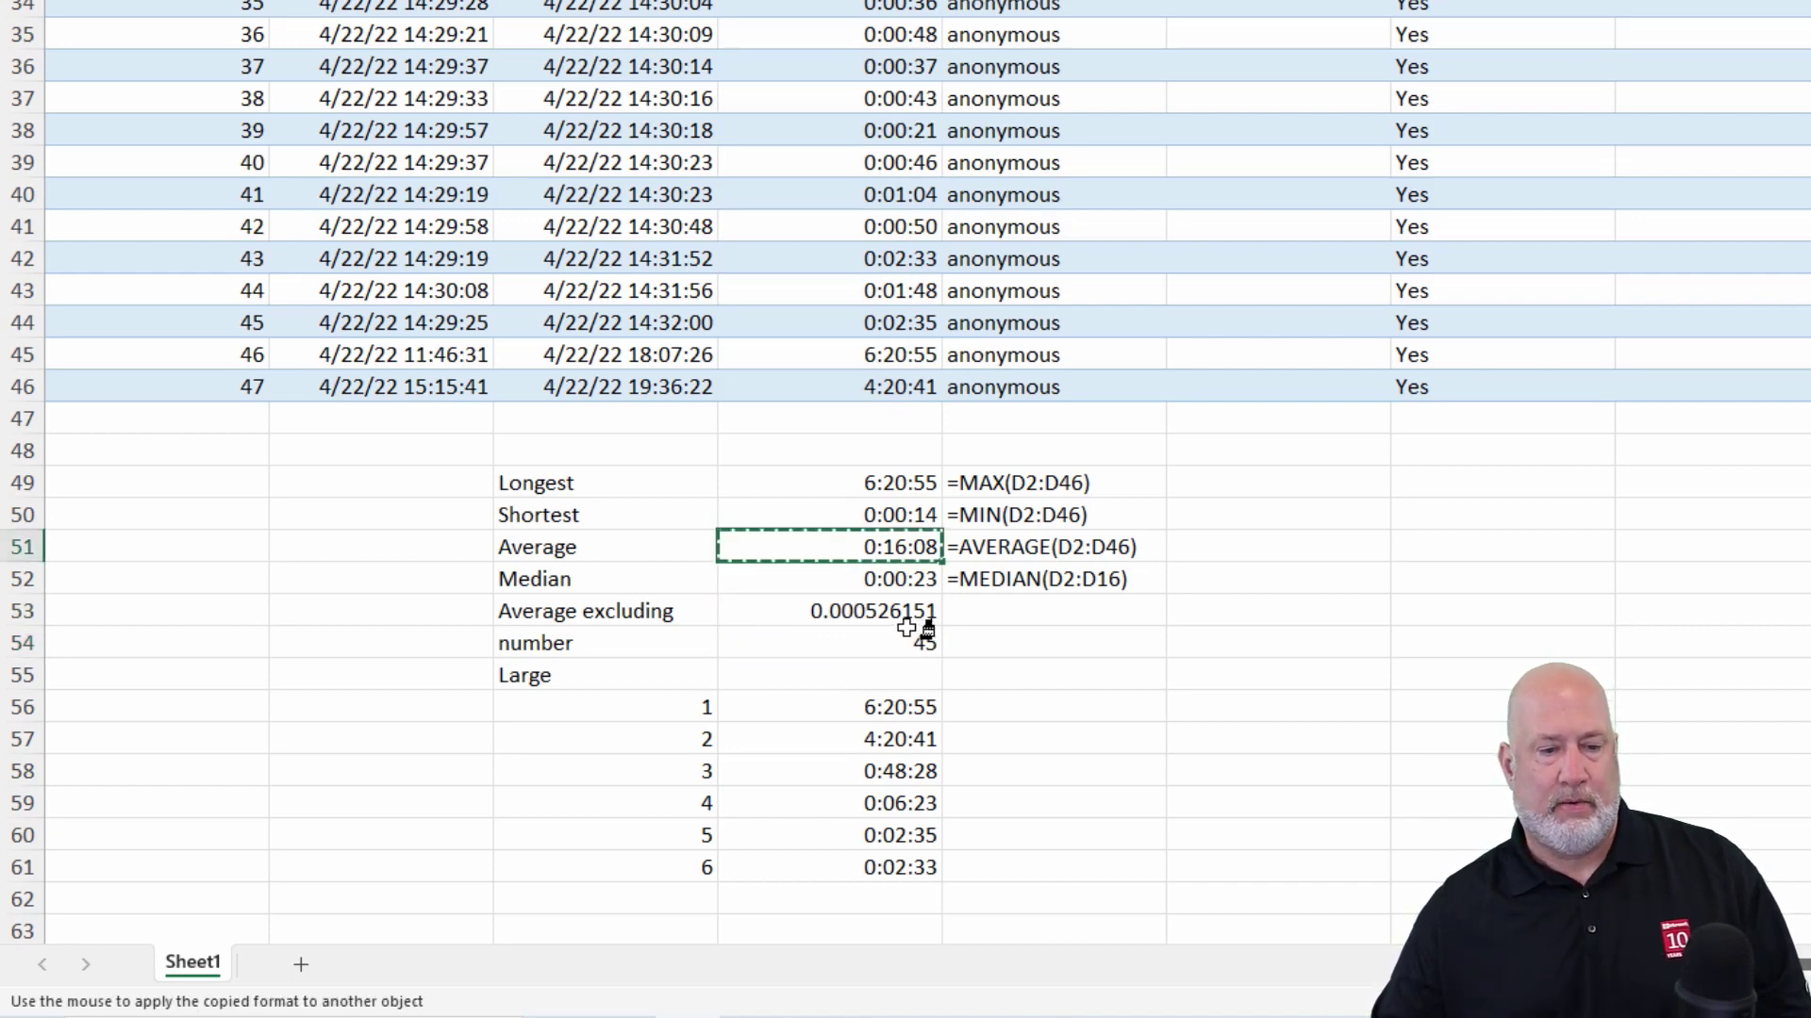
left_click(922, 614)
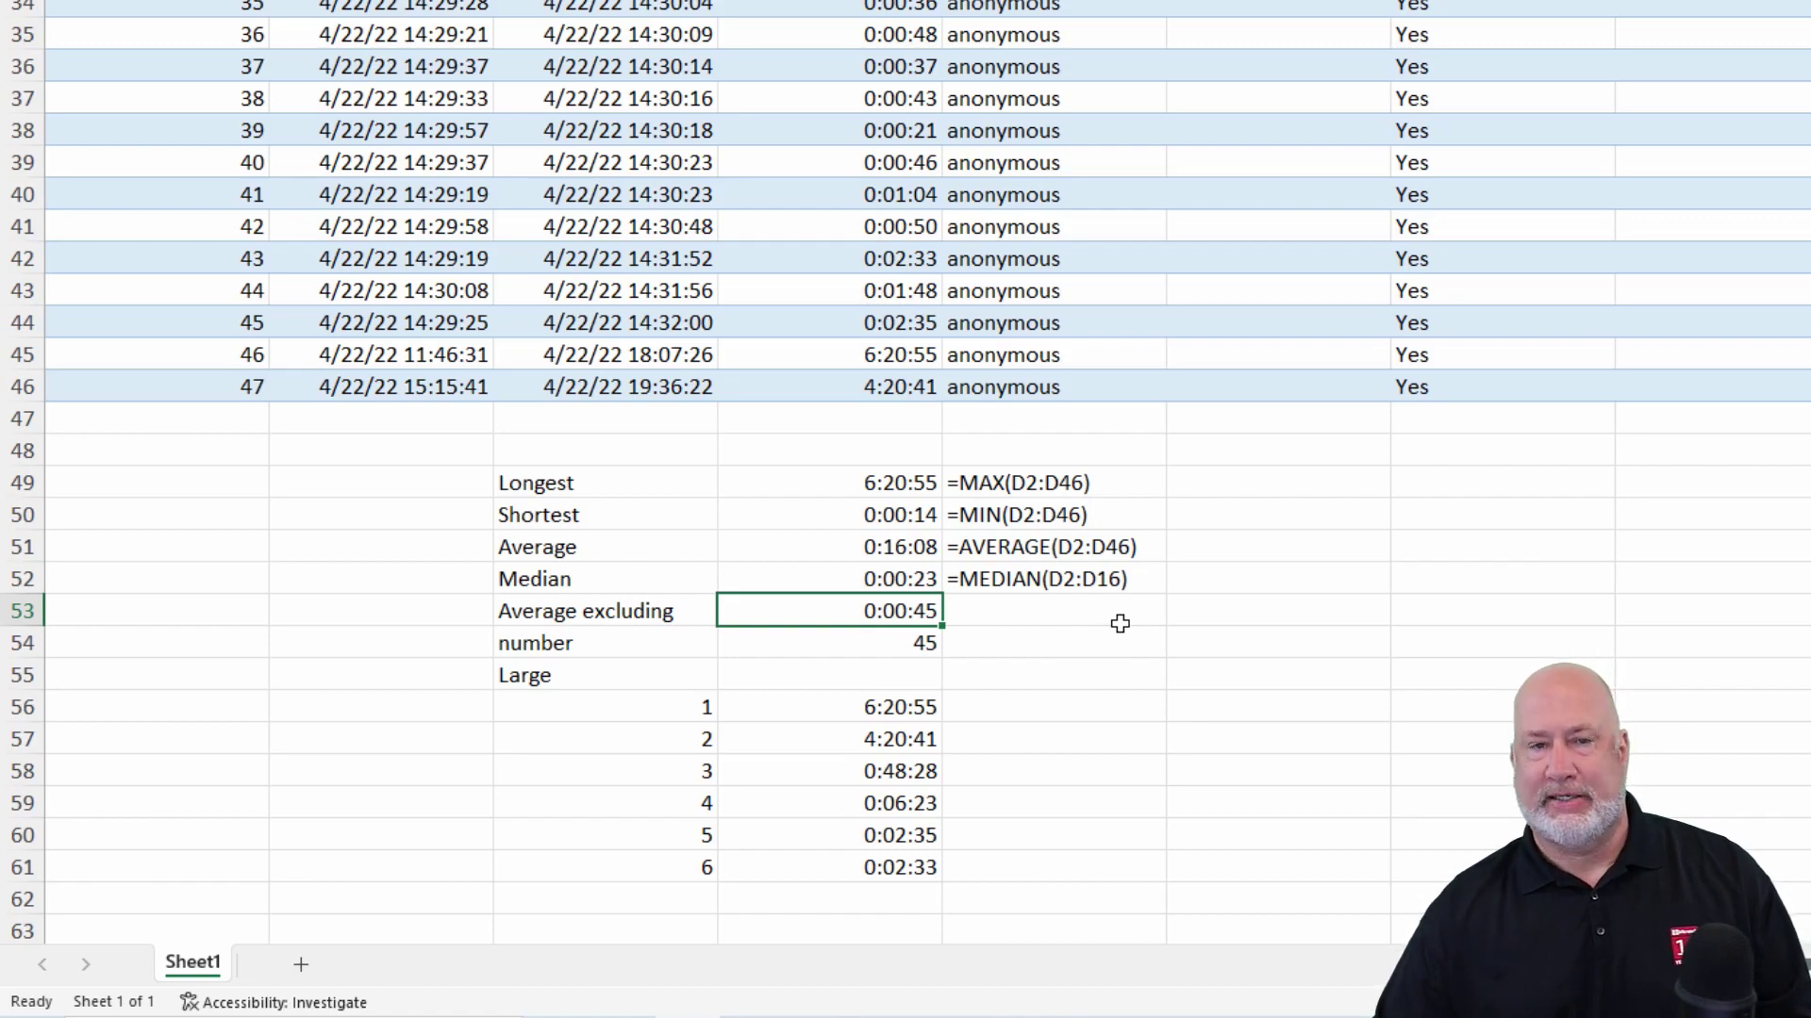
scroll(1120, 624, "up", 10)
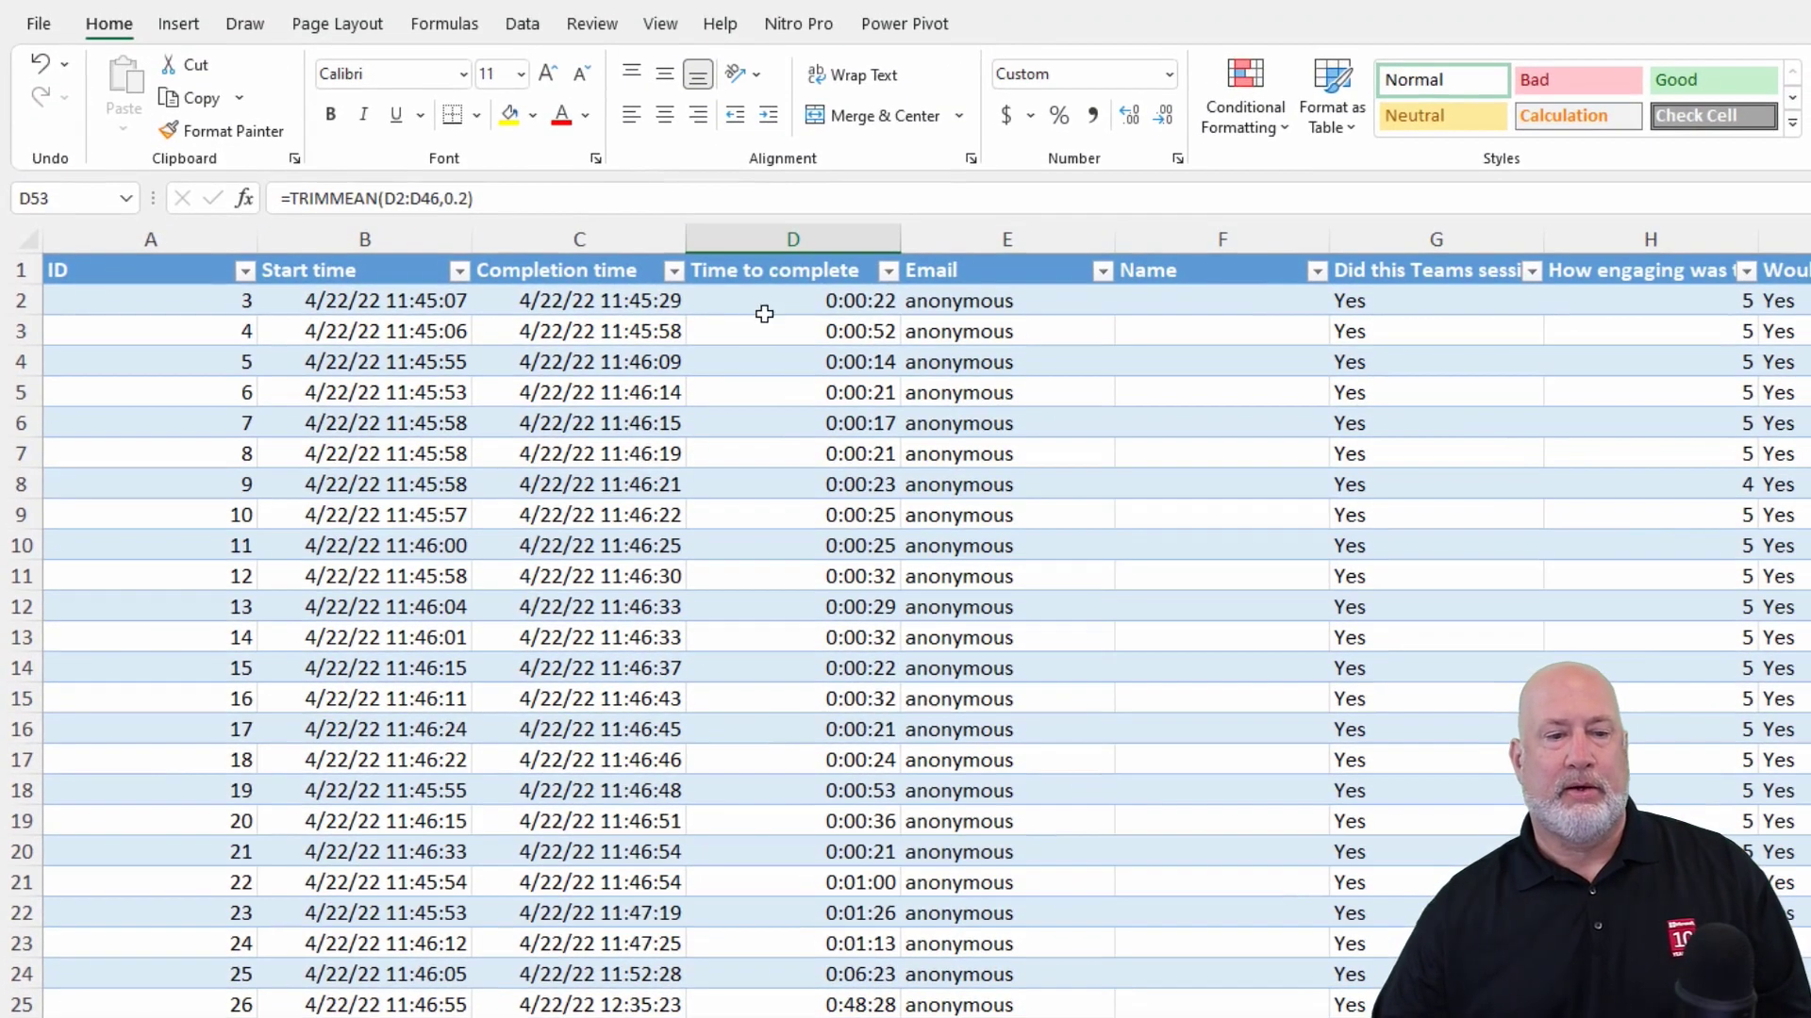
Sort the table by Time to complete ascending, so it starts 0:00:14, 0:00:17, 0:00:20
left_click(771, 303)
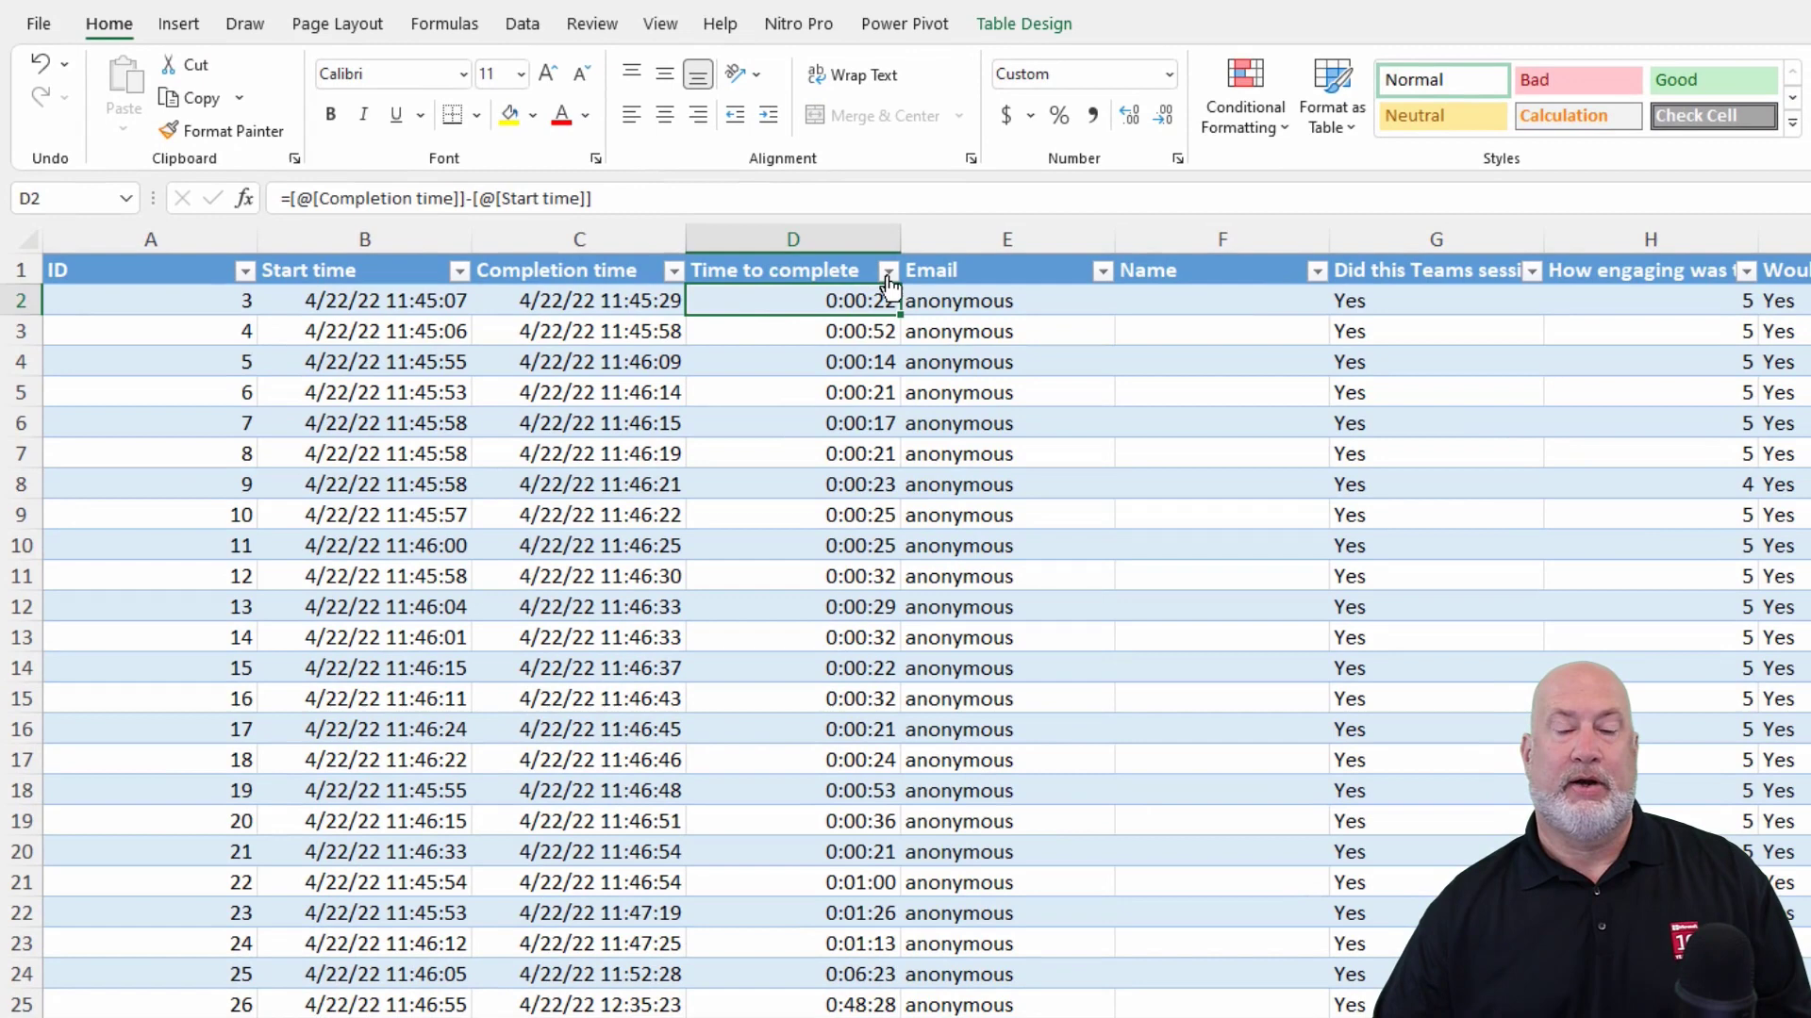
left_click(1040, 39)
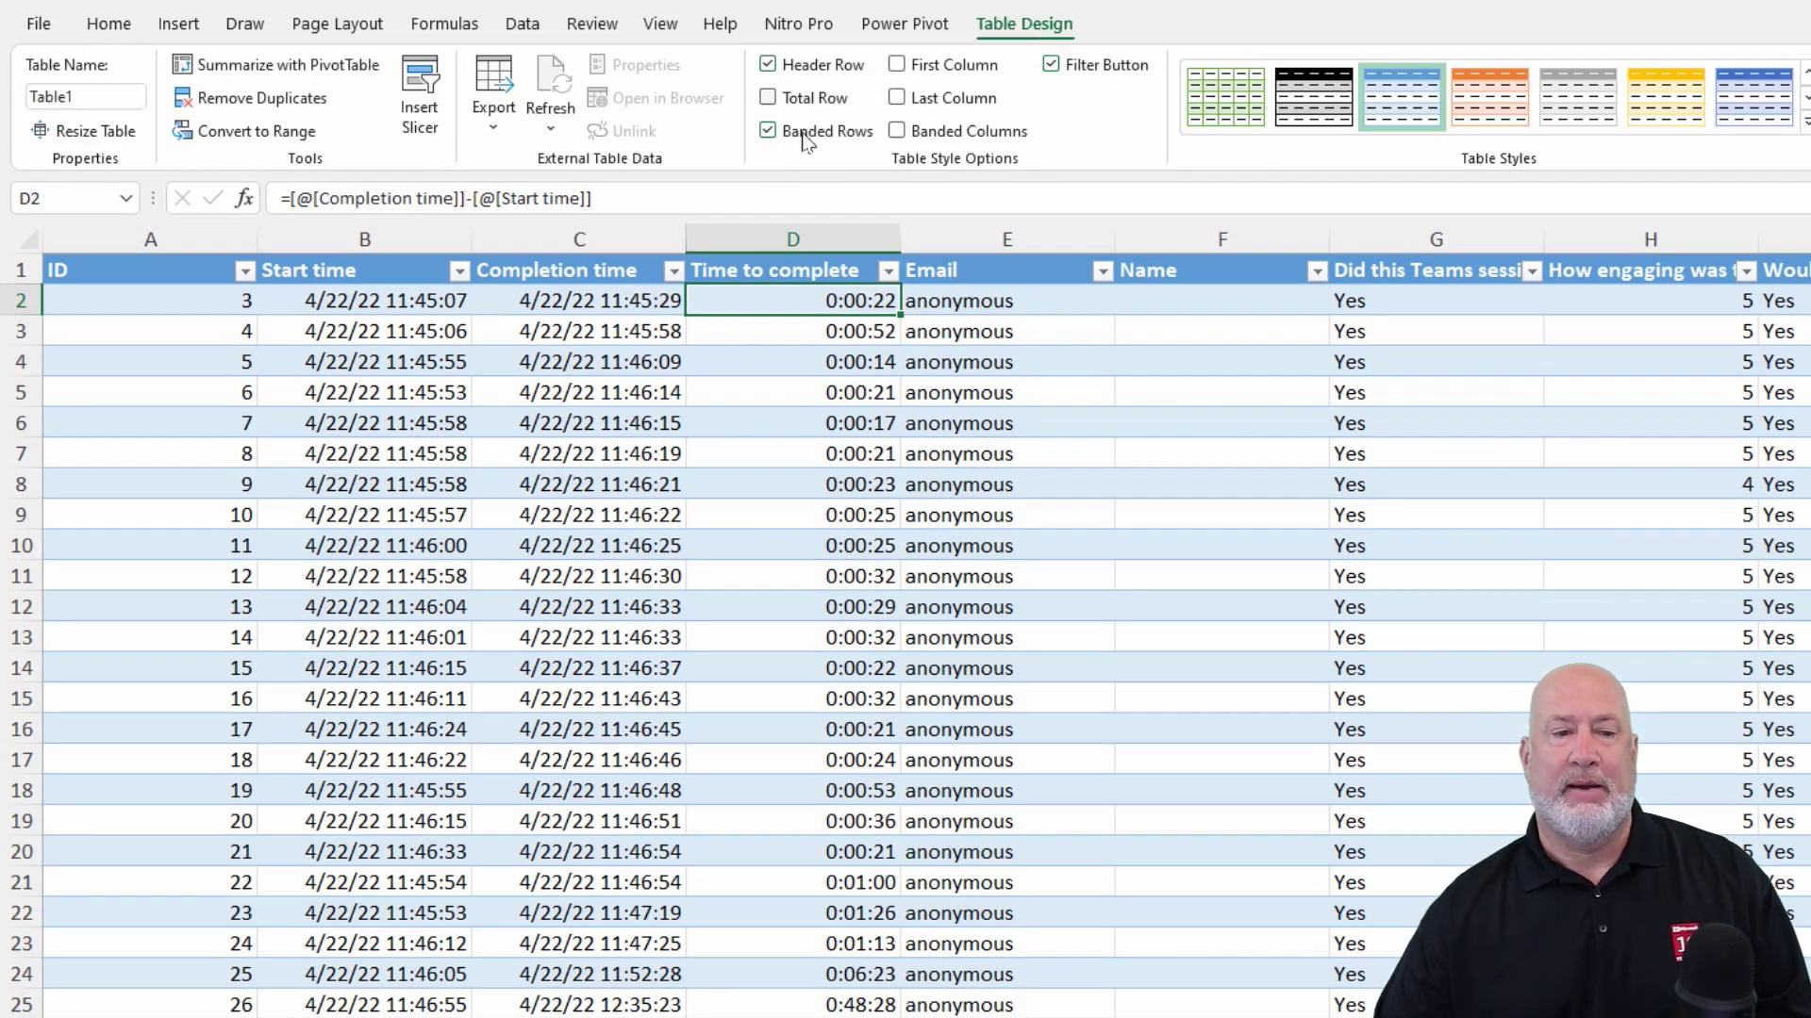
left_click(1050, 66)
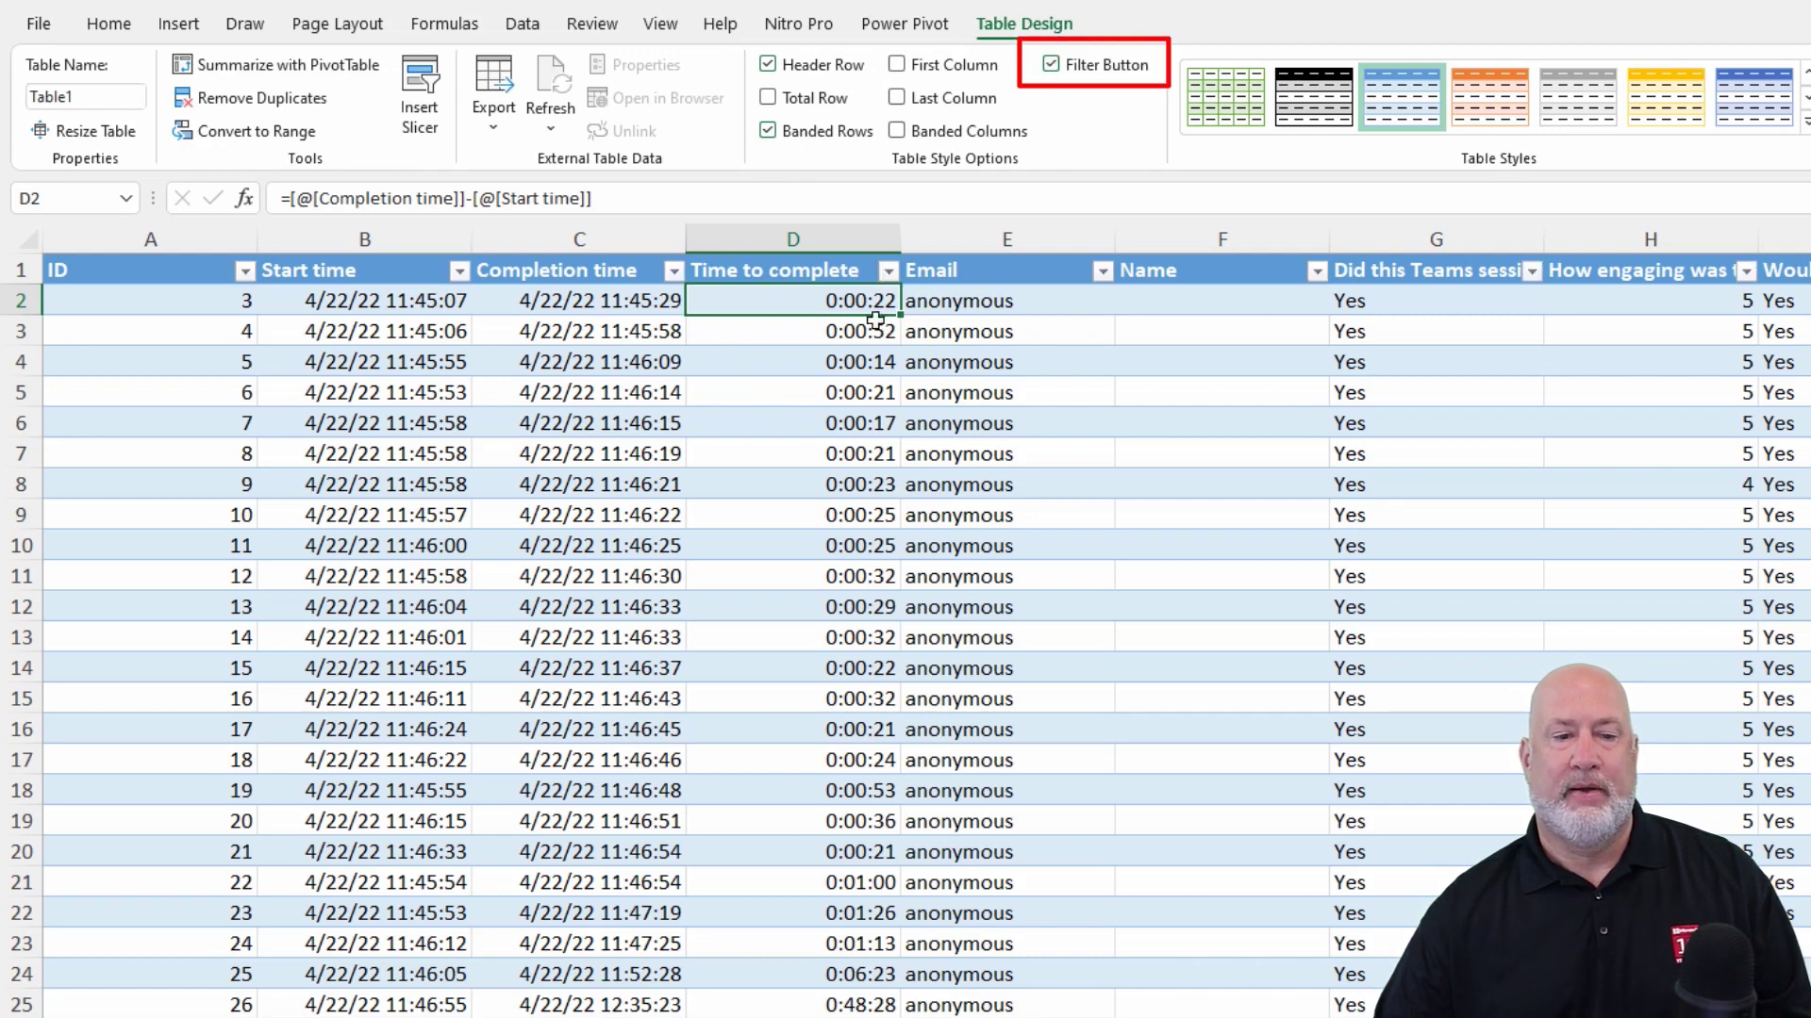
left_click(889, 273)
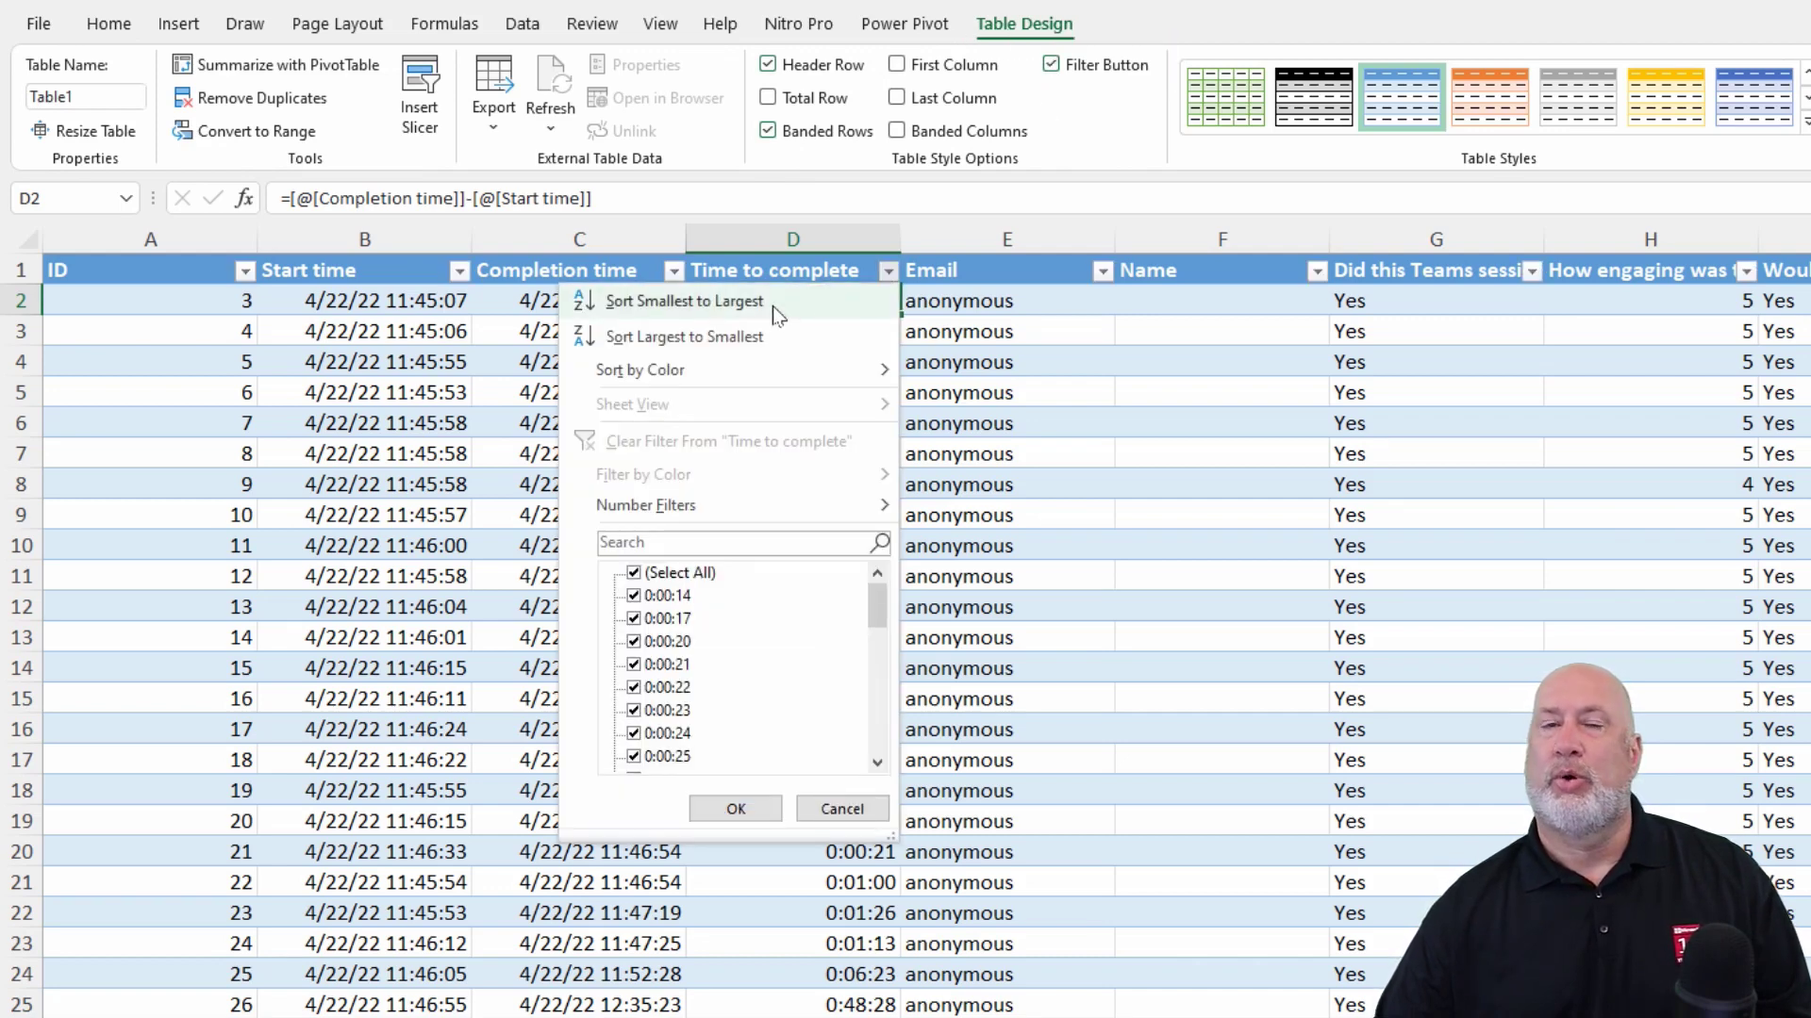
left_click(772, 305)
left_click(802, 356)
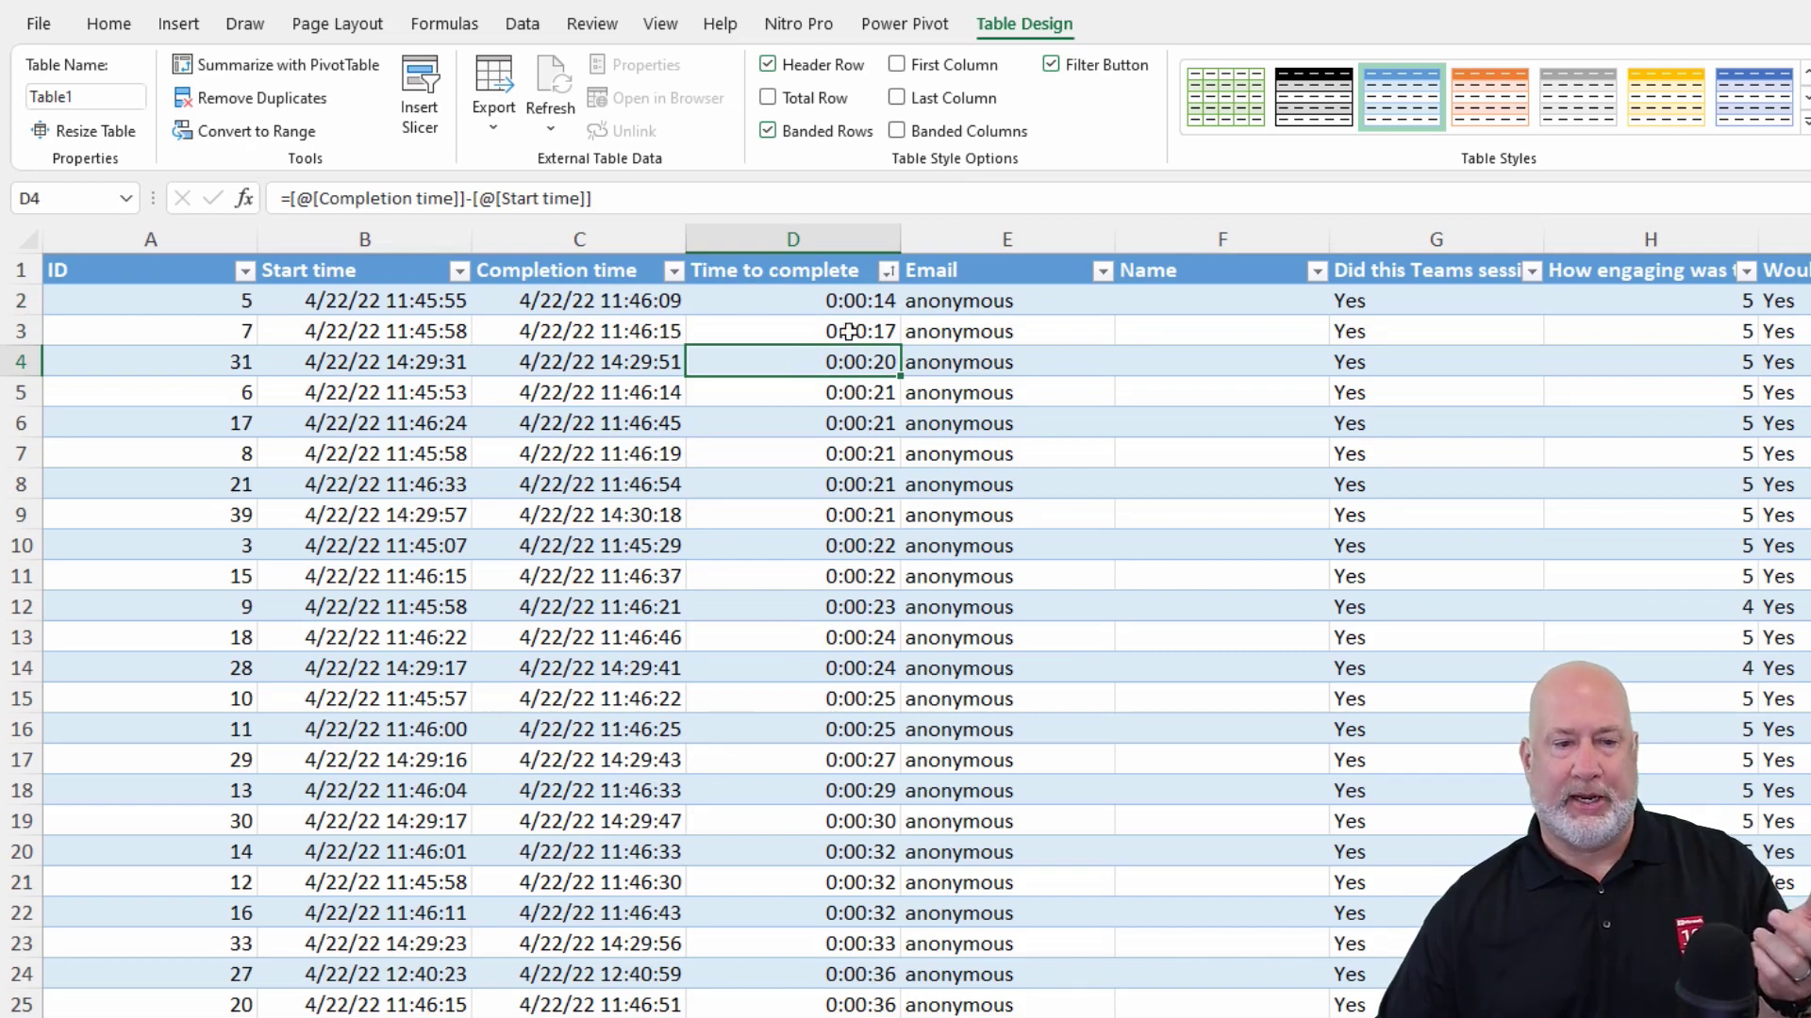
Select the 37 middle sorted times from D6 and read the status-bar average of 0:00:45
left_click(839, 423)
left_click_drag(839, 422, 826, 1017)
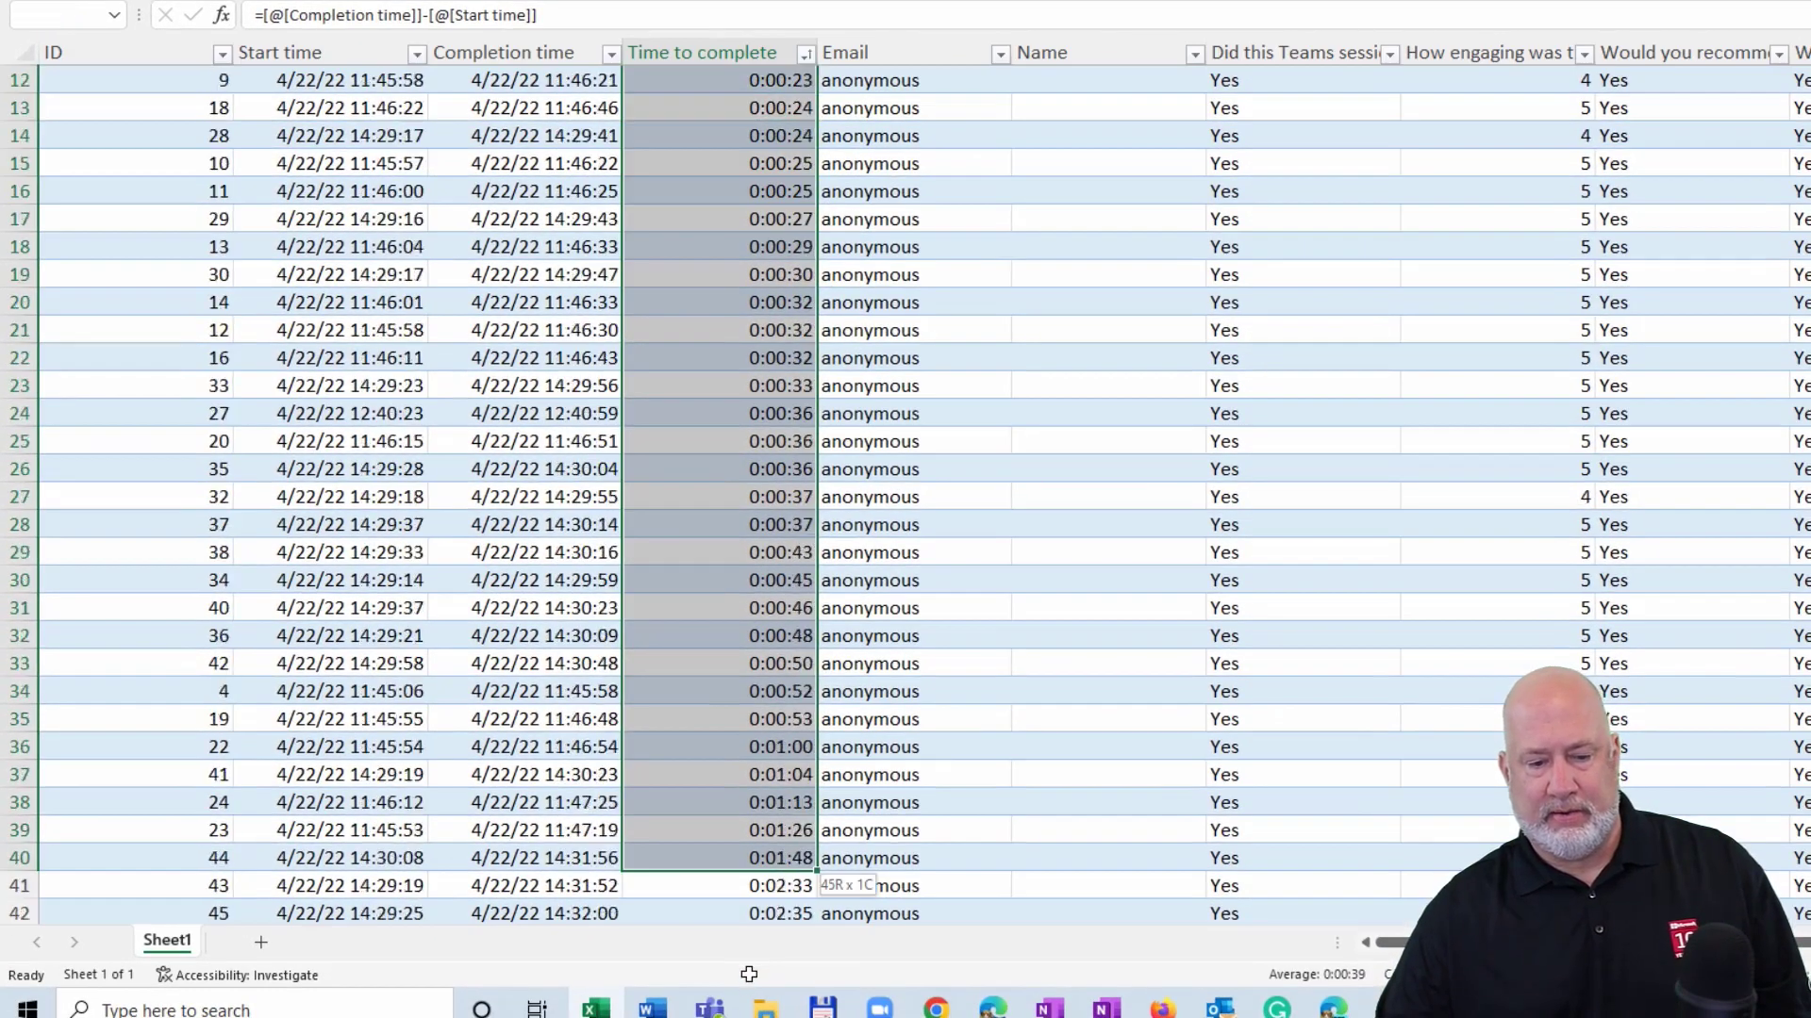
left_click_drag(748, 974, 737, 751)
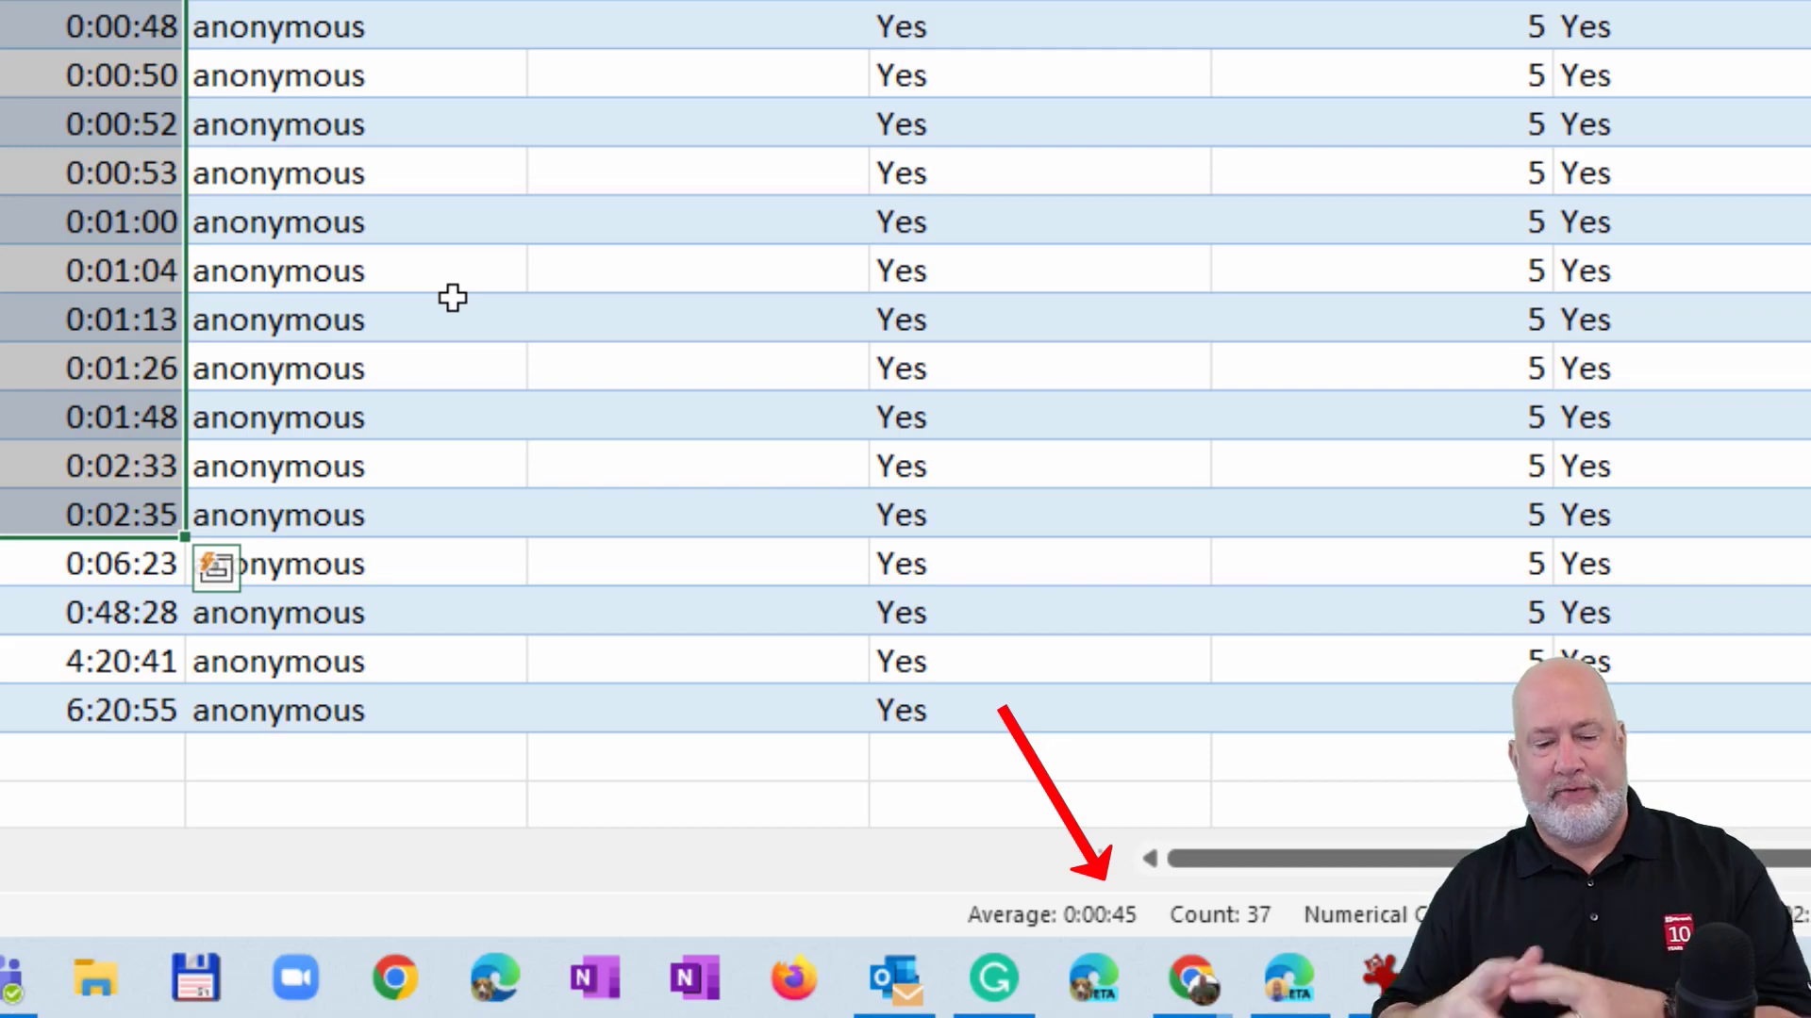
scroll(476, 326, "down", 5)
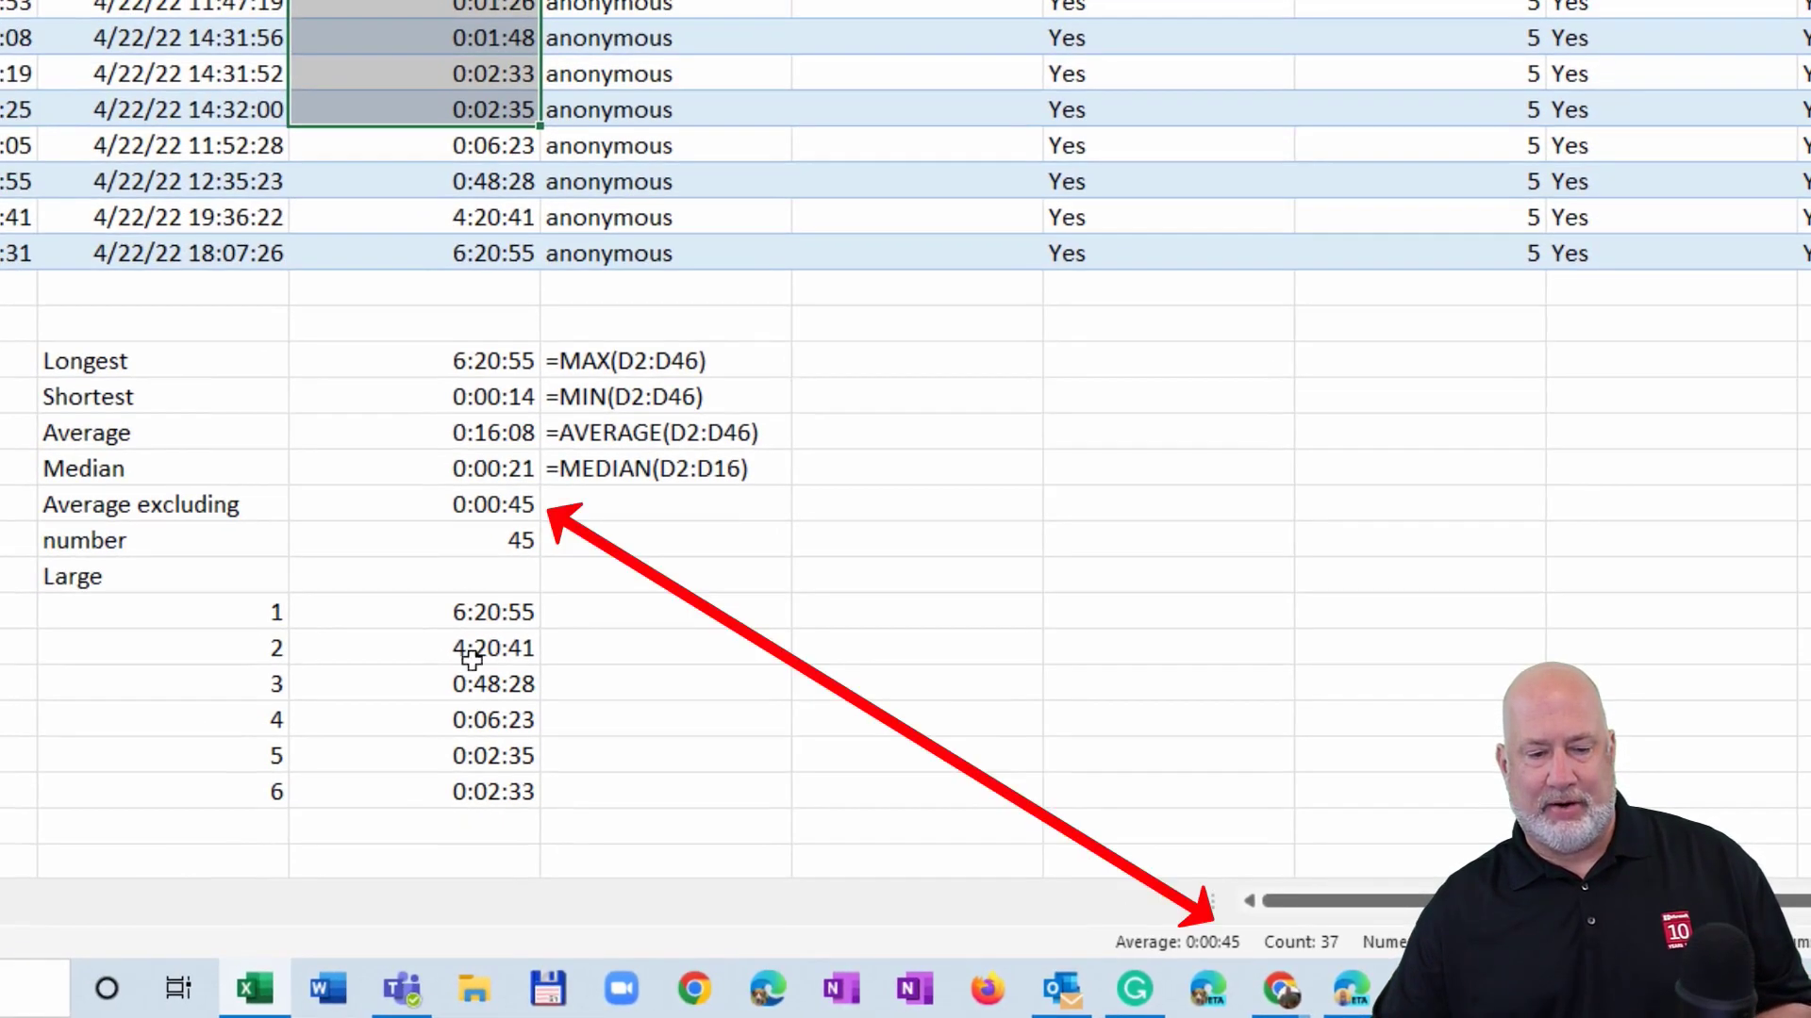
left_click(323, 400)
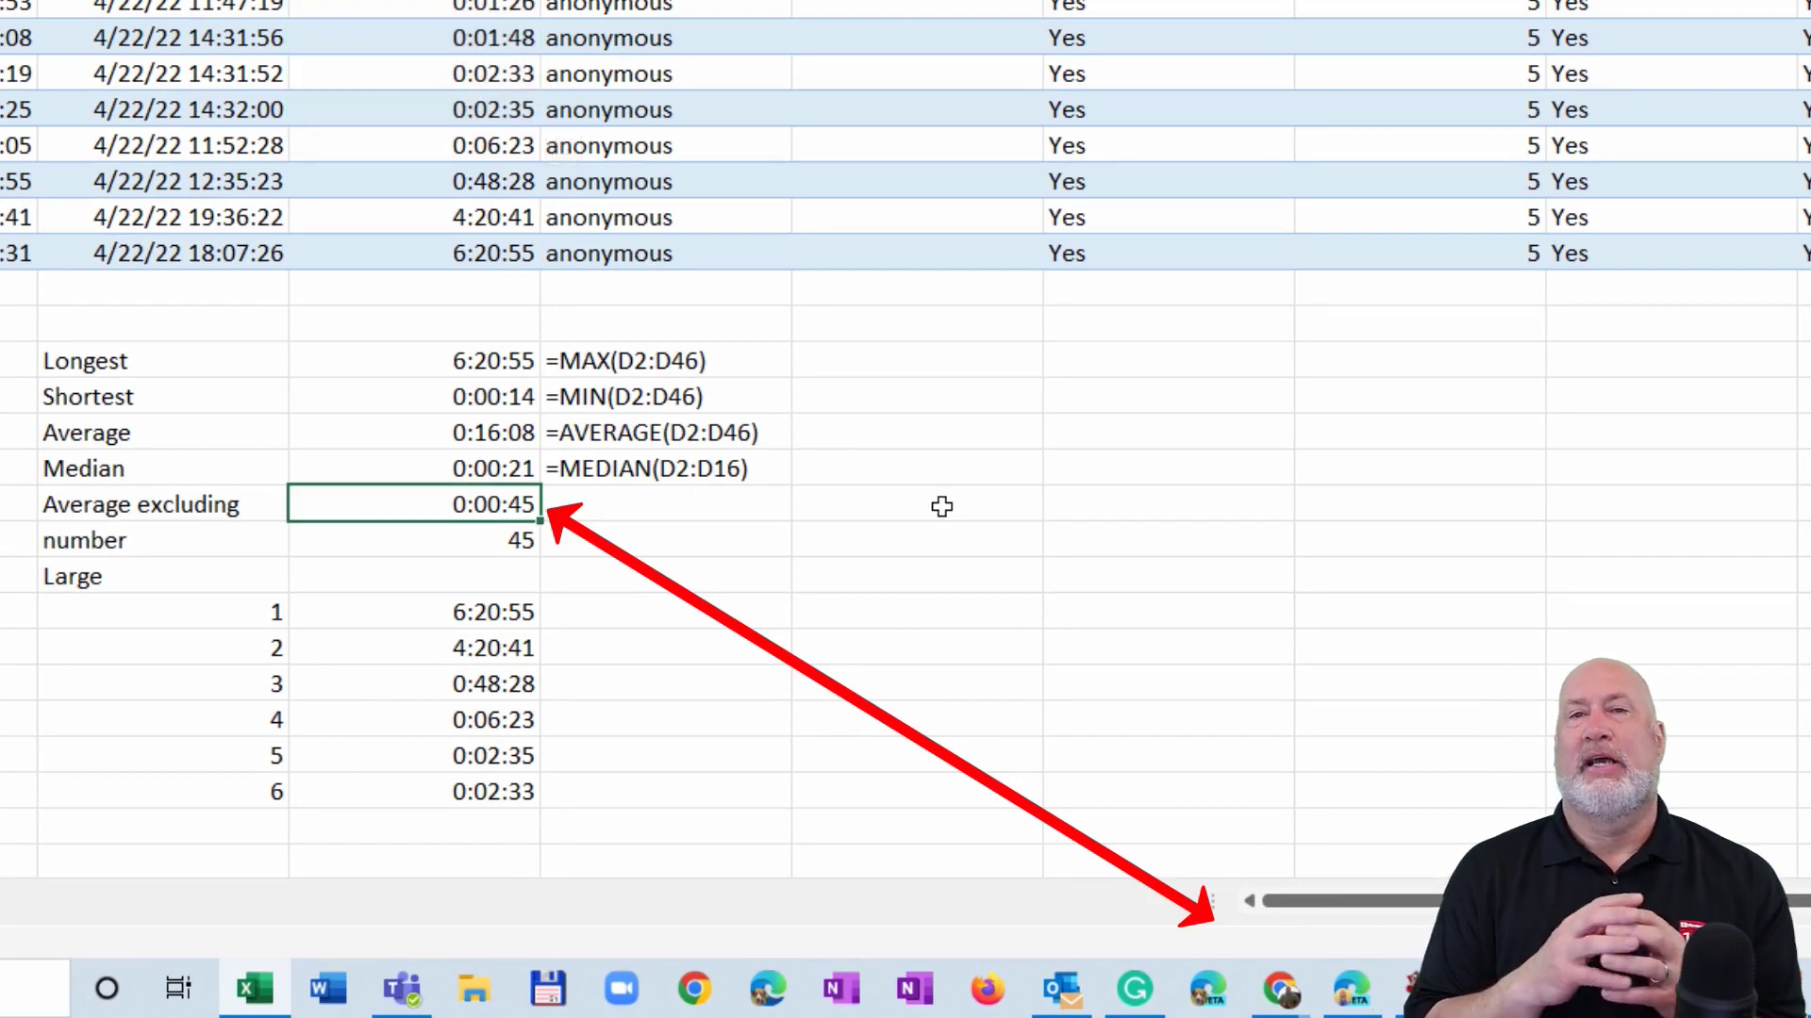